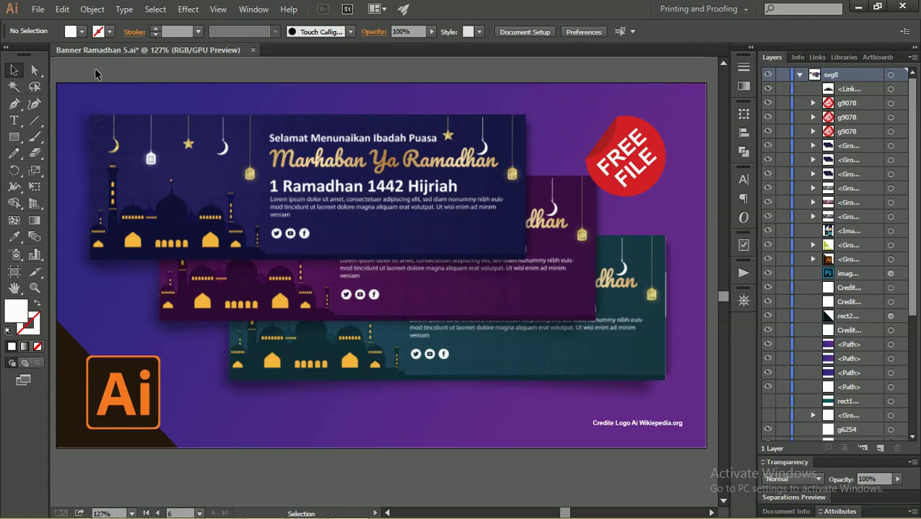
- Create a new document in centimetres with a 30 cm wide, 10 cm high artboard
left_click(38, 8)
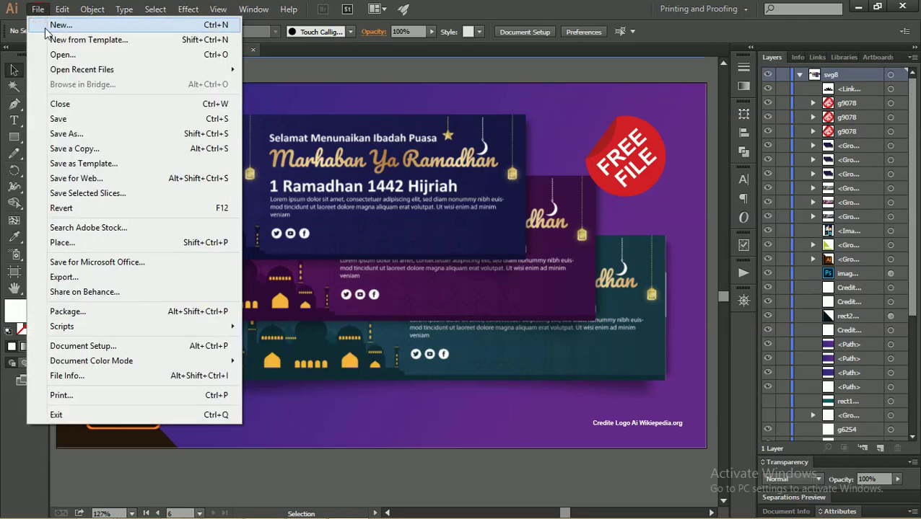
left_click(45, 27)
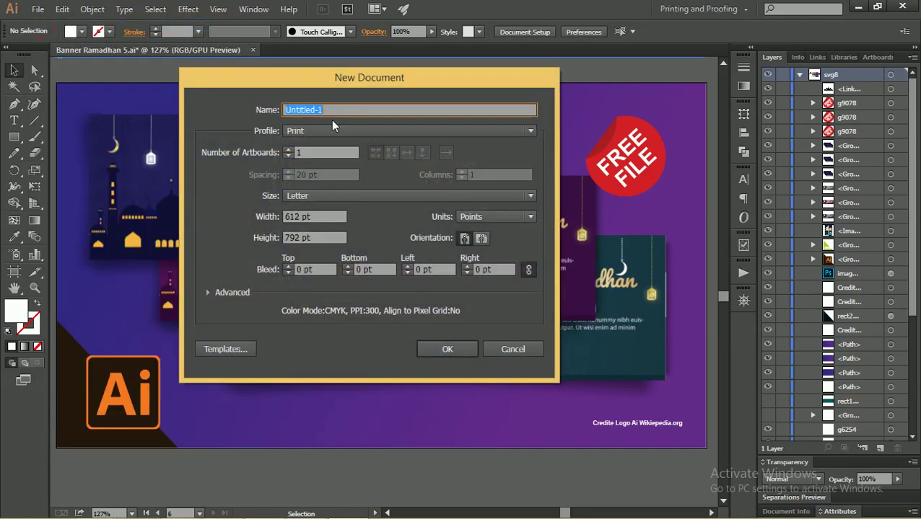
left_click(485, 218)
left_click(481, 291)
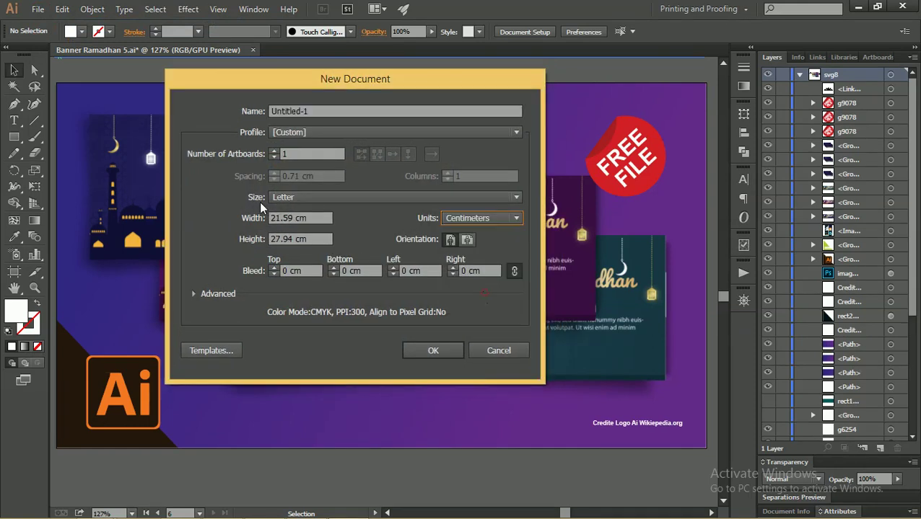
left_click_drag(310, 218, 161, 194)
type("3")
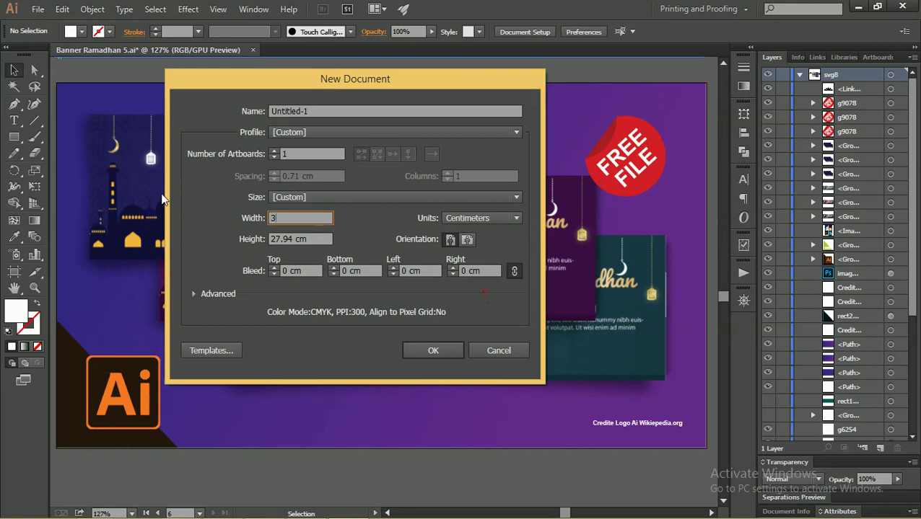
type("0")
left_click(316, 239)
type("10")
left_click(306, 218)
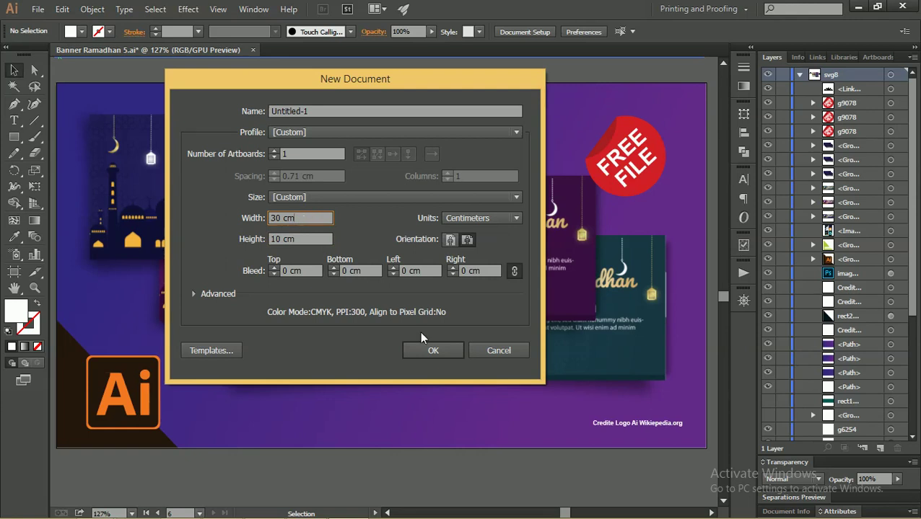
left_click(436, 347)
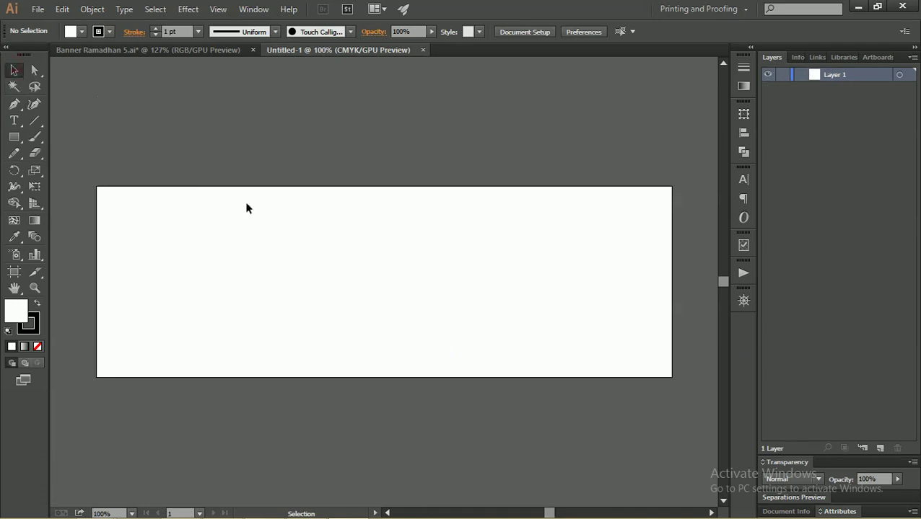
- Draw a white rectangle covering the full 30 × 10 cm artboard and open the Gradient panel
left_click(13, 137)
left_click_drag(97, 187, 671, 378)
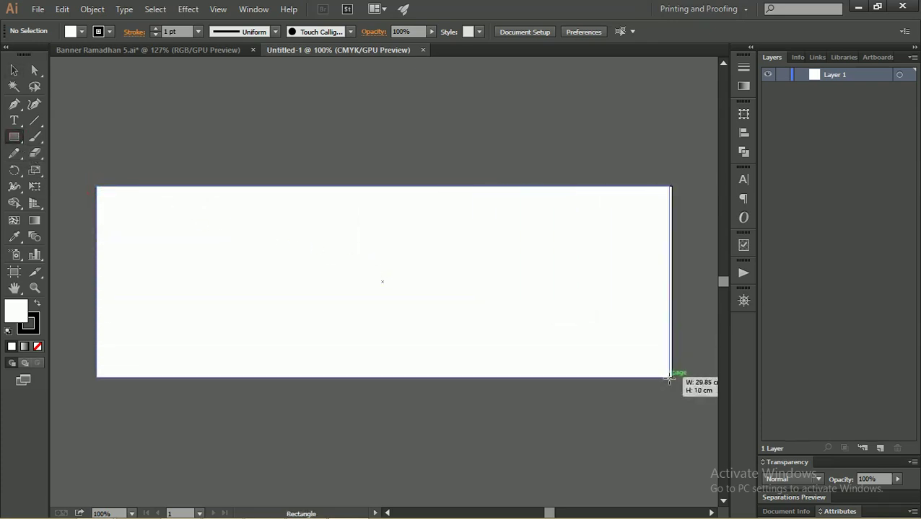
left_click(14, 70)
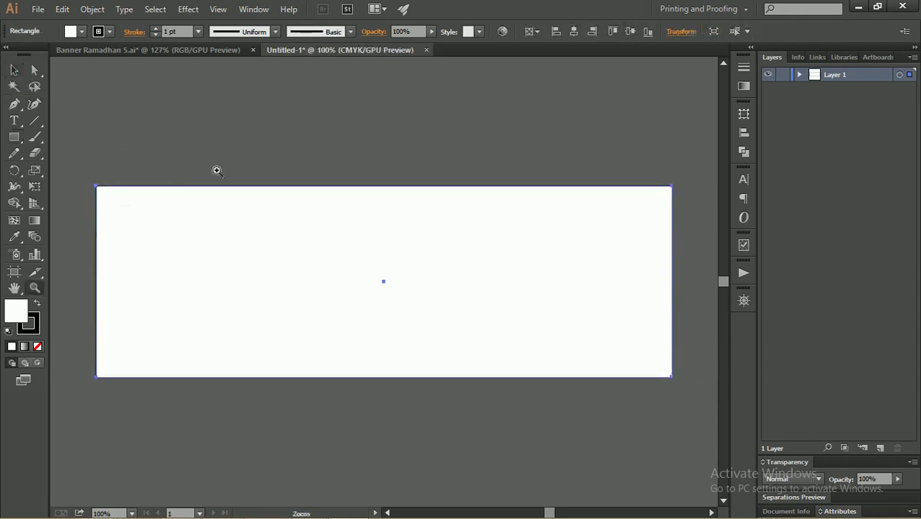
left_click_drag(189, 166, 172, 171)
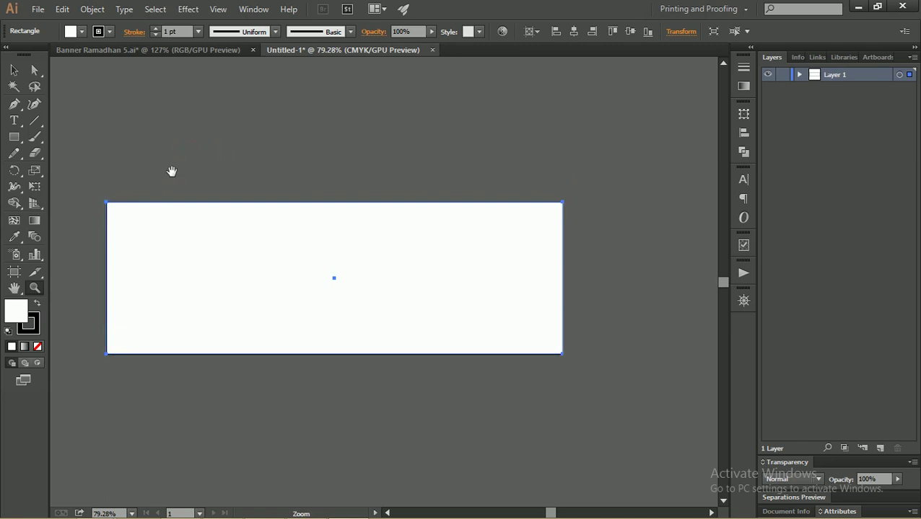
key("v")
key("ctrl+F9")
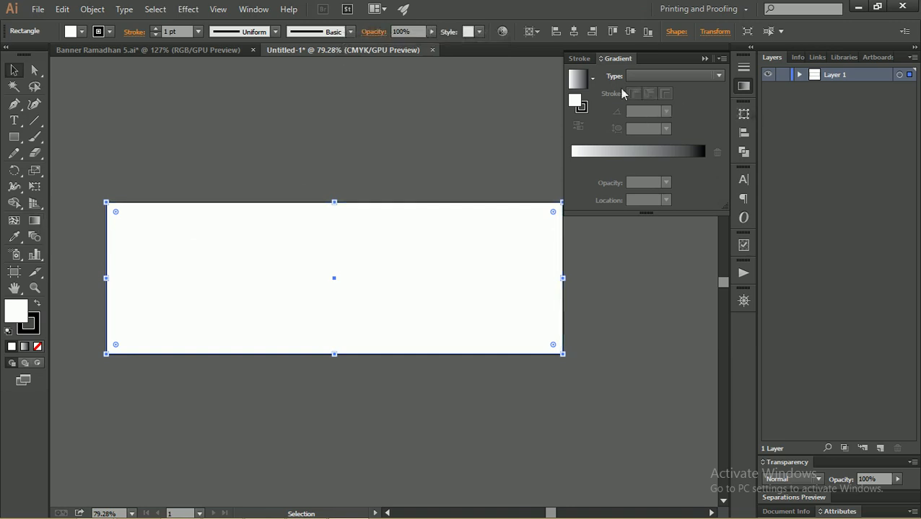
- Remove the rectangle's stroke and apply a default linear gradient fill
left_click(32, 328)
left_click(38, 347)
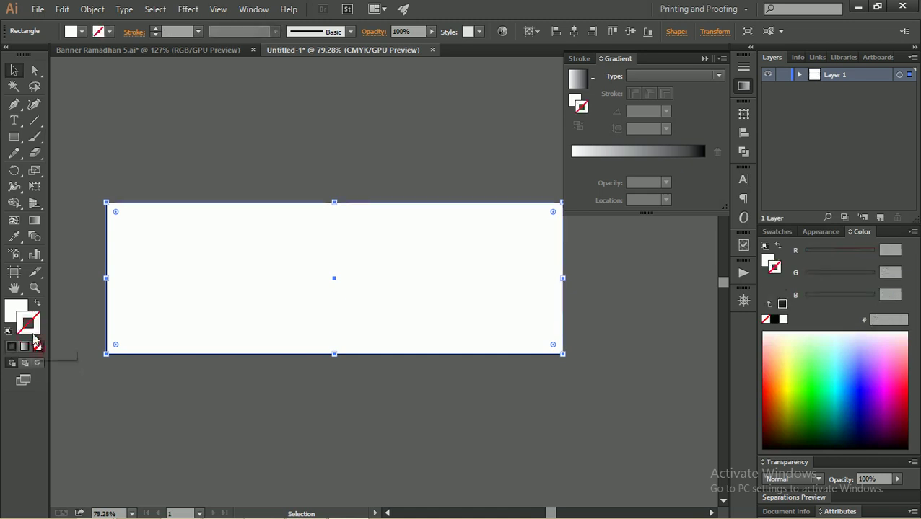
left_click(15, 311)
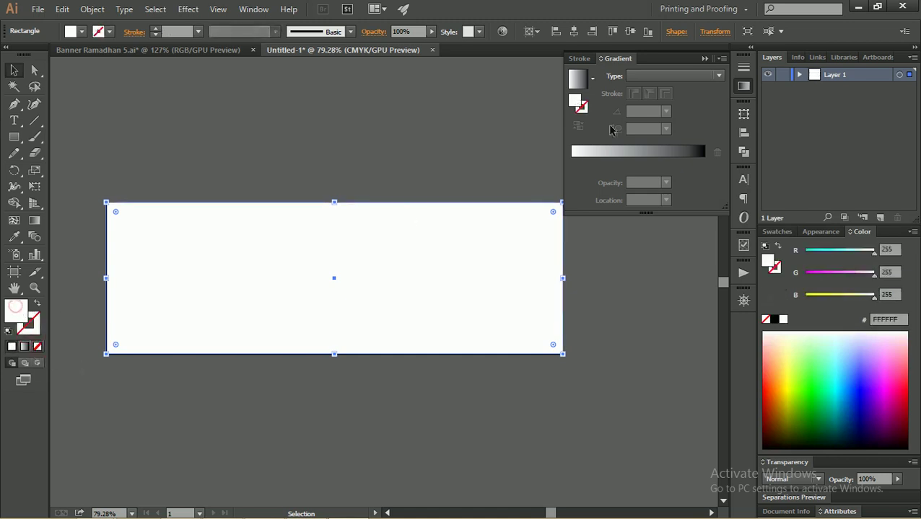
left_click(578, 85)
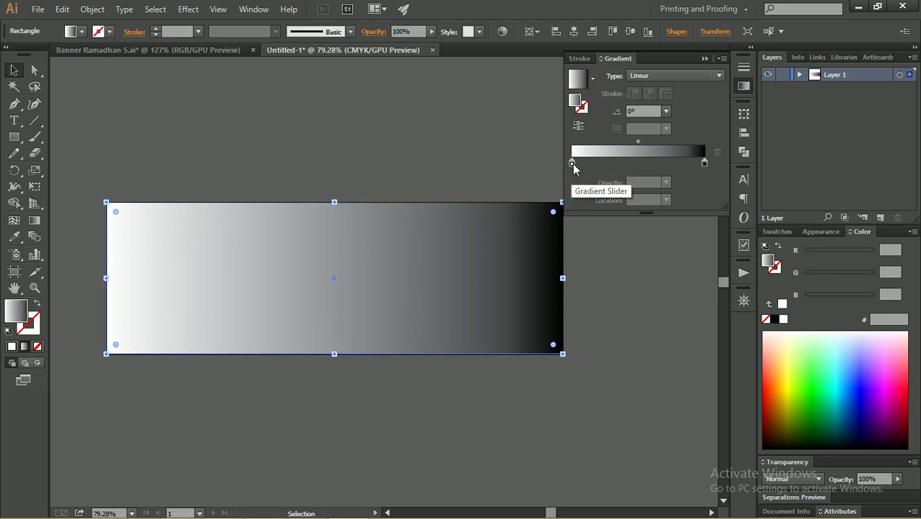
- Set the left gradient stop to RGB hex 3B0F43 dark purple
double_click(572, 164)
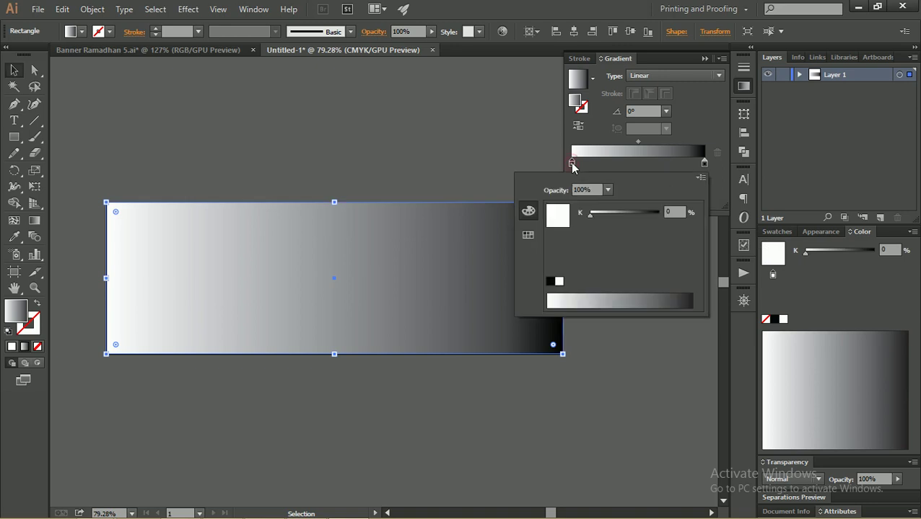
left_click(699, 177)
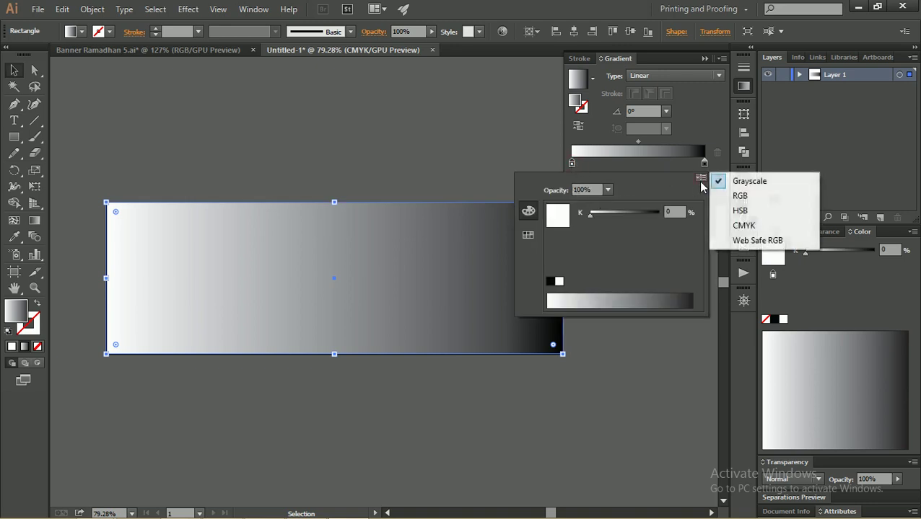
left_click(736, 195)
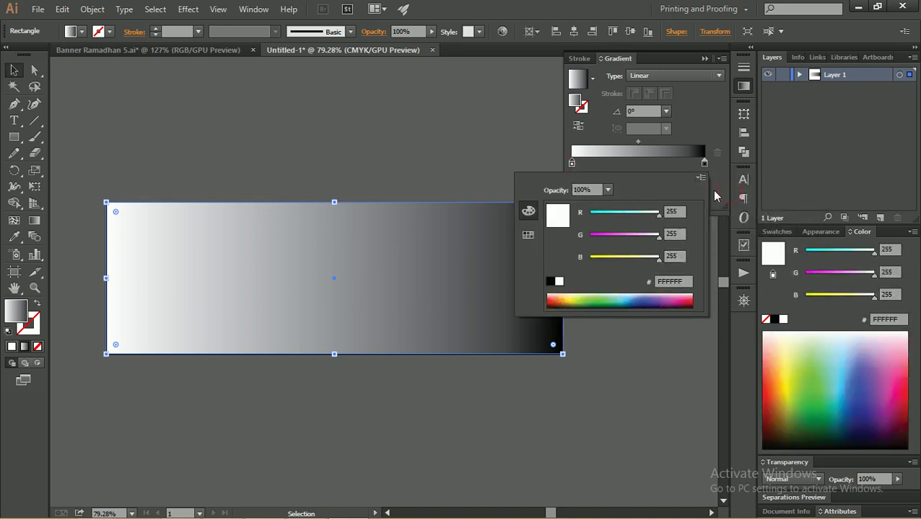
left_click(671, 281)
left_click_drag(654, 281, 694, 277)
mouse_move(666, 302)
left_mouse_down()
mouse_move(650, 292)
mouse_move(678, 299)
left_mouse_up()
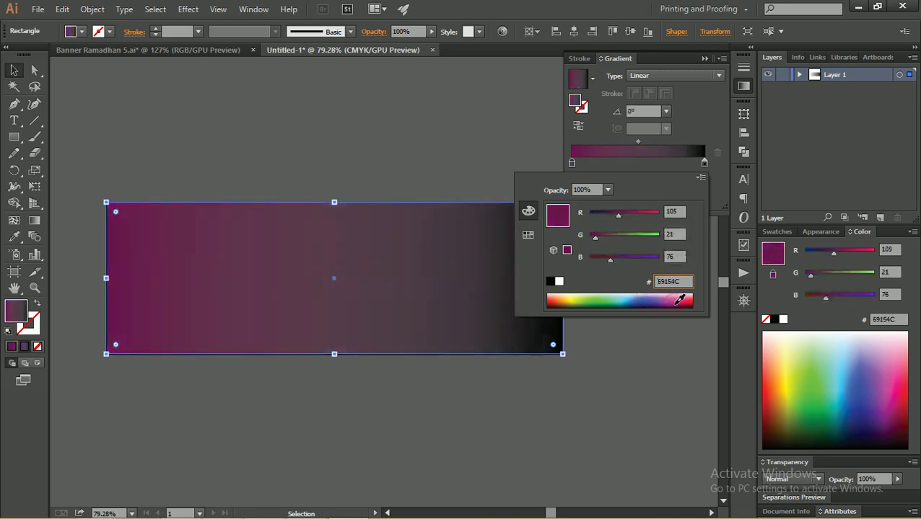
double_click(670, 282)
type("3B0F43")
left_click(676, 256)
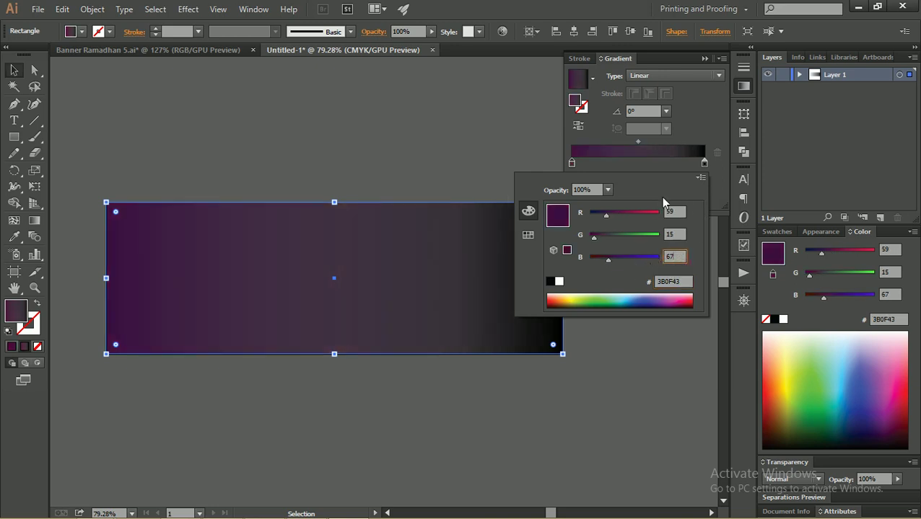
left_click(572, 163)
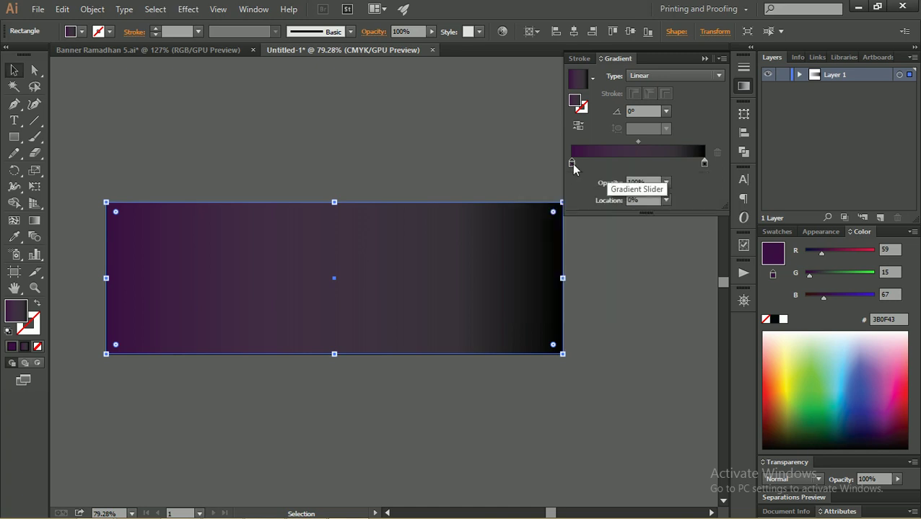
- Rearrange the gradient stops and delete the black and middle stops, leaving purple at both ends
left_click_drag(571, 163, 651, 164)
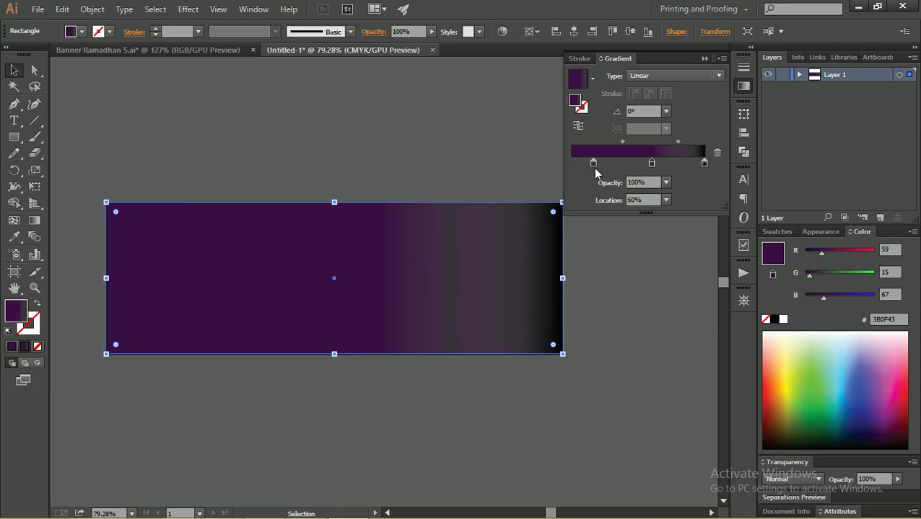
left_click_drag(581, 168, 630, 168)
left_click(652, 164)
left_click(705, 163)
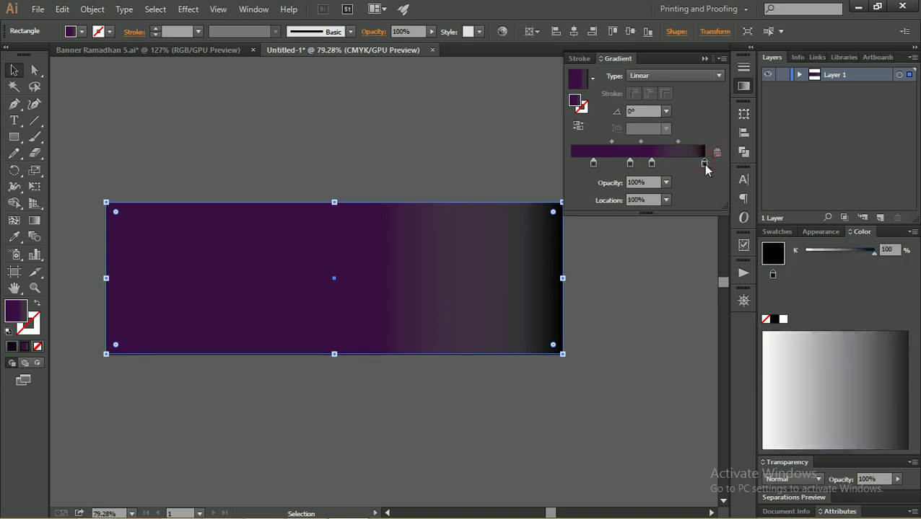
left_click(717, 153)
left_click_drag(652, 163, 705, 163)
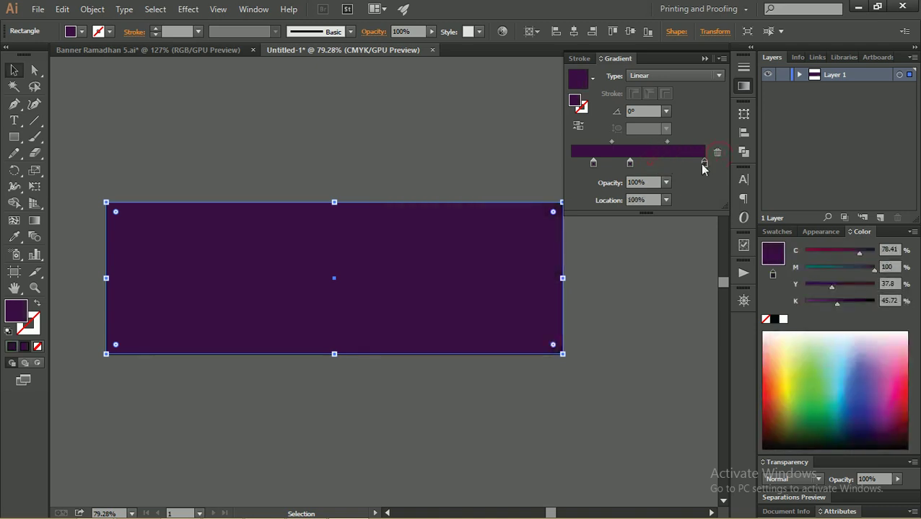
left_click_drag(593, 163, 572, 163)
left_click(630, 164)
left_click(717, 153)
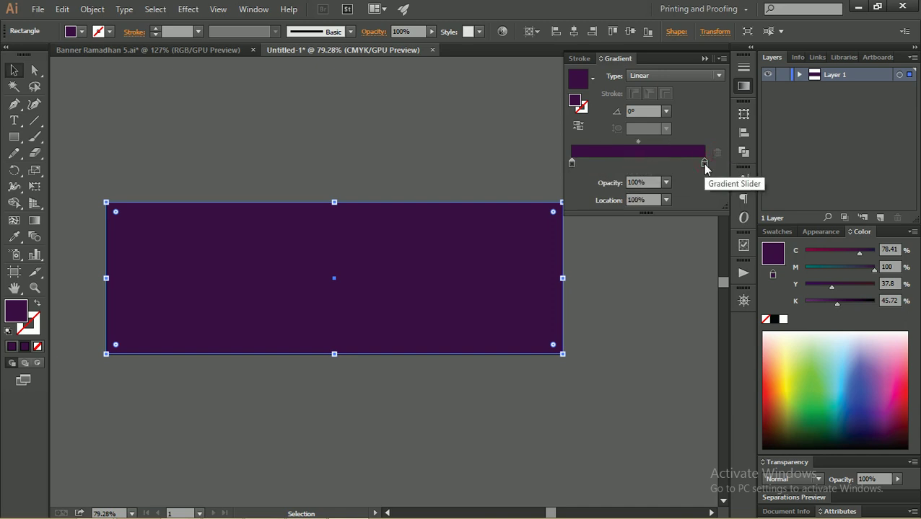
- Lighten the right purple stop by lowering K to 33%, then deselect
double_click(705, 165)
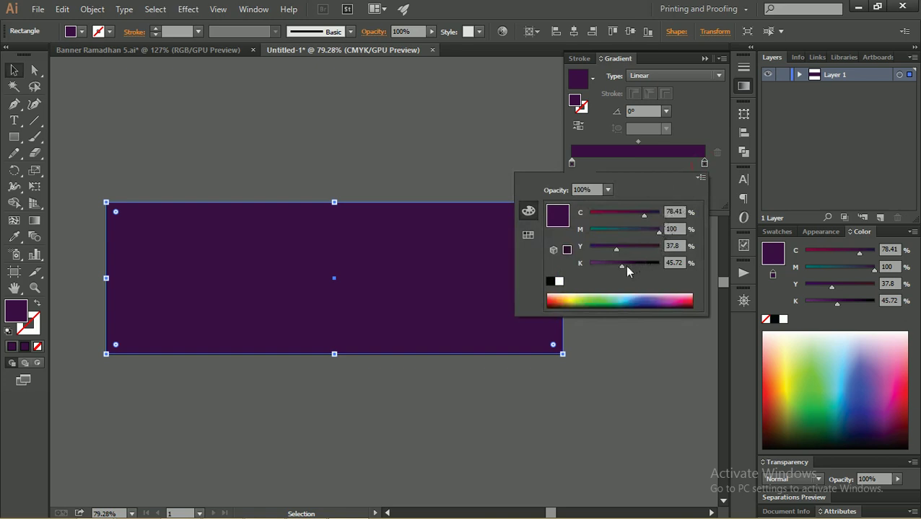
left_click_drag(620, 265, 612, 265)
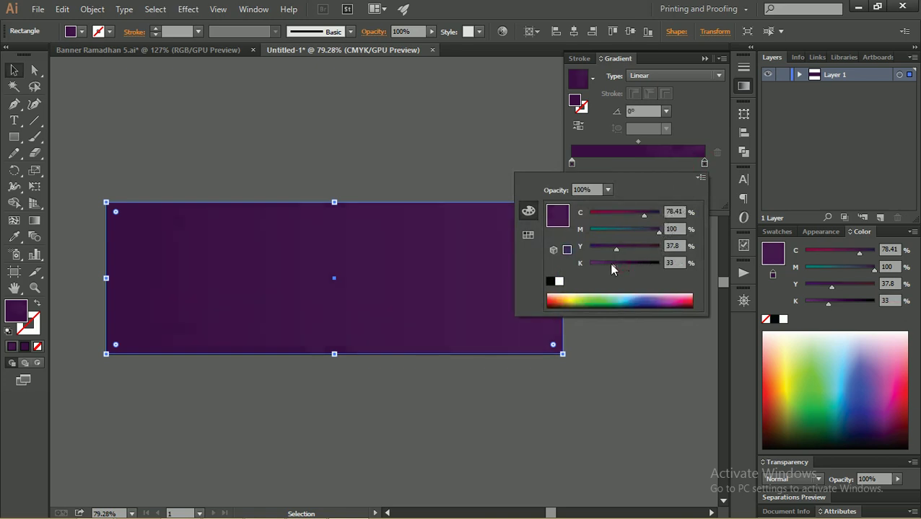
left_click(124, 122)
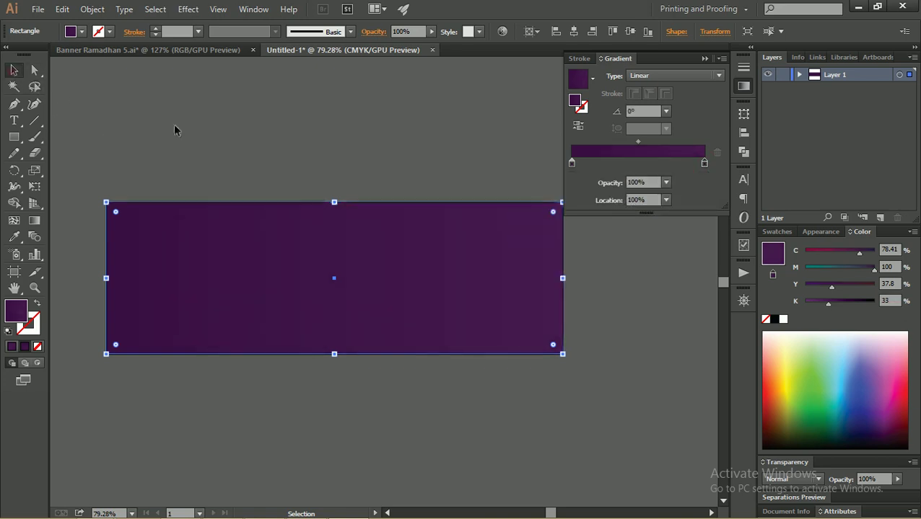
left_click(173, 124)
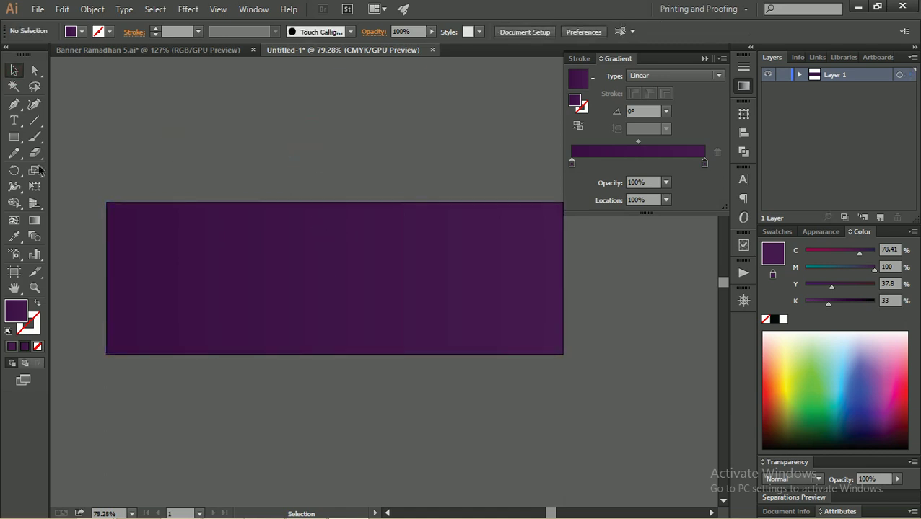
- Draw a tall, narrow rectangle above the banner
left_click(12, 142)
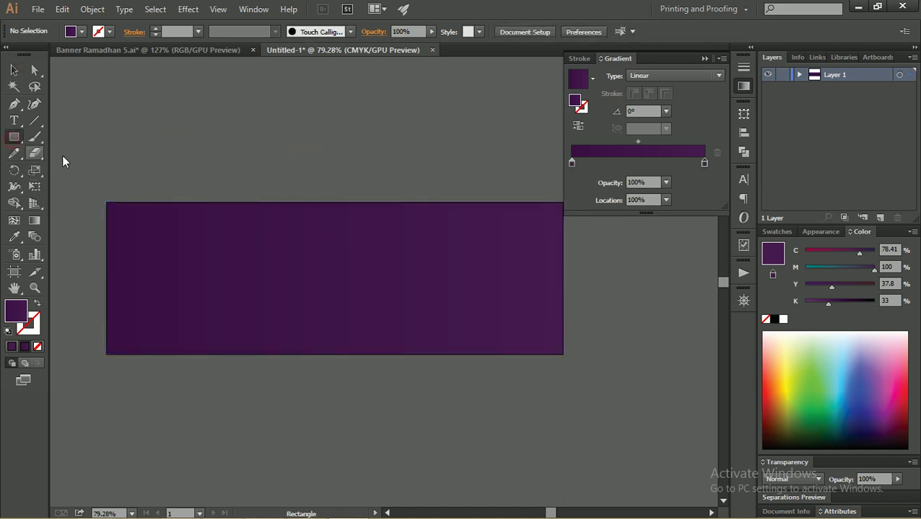
left_click_drag(275, 101, 298, 180)
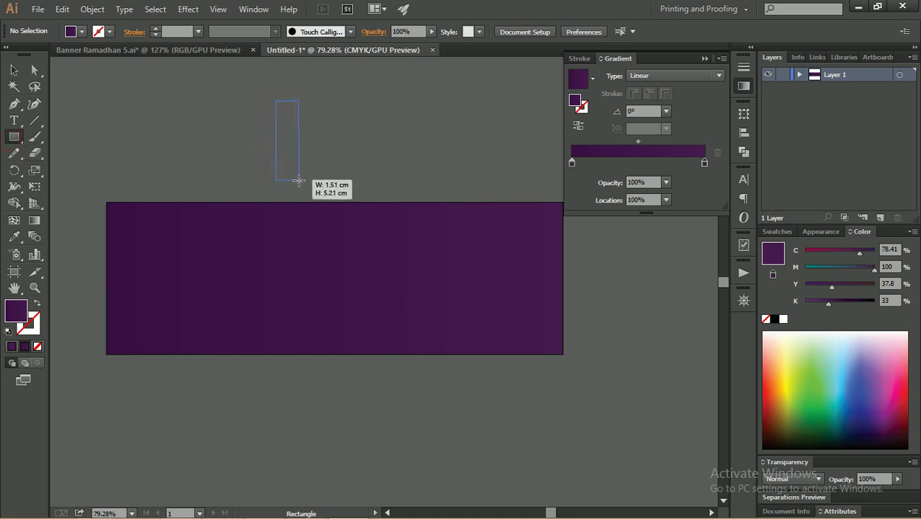
left_click_drag(299, 180, 299, 181)
left_click(10, 71)
- Move the tall rectangle slightly left and zoom in closely on its top
key("z")
left_click_drag(232, 101, 353, 131)
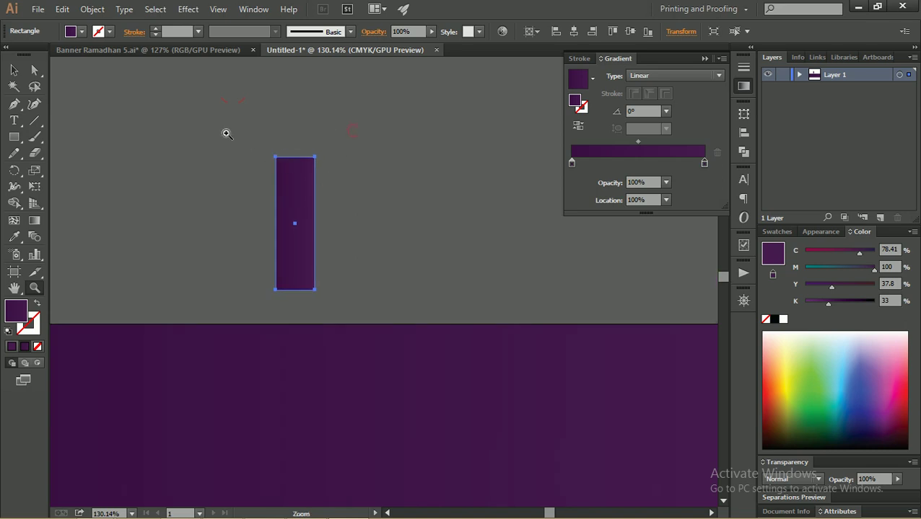
left_click(258, 153)
key("v")
left_click_drag(307, 188, 258, 175)
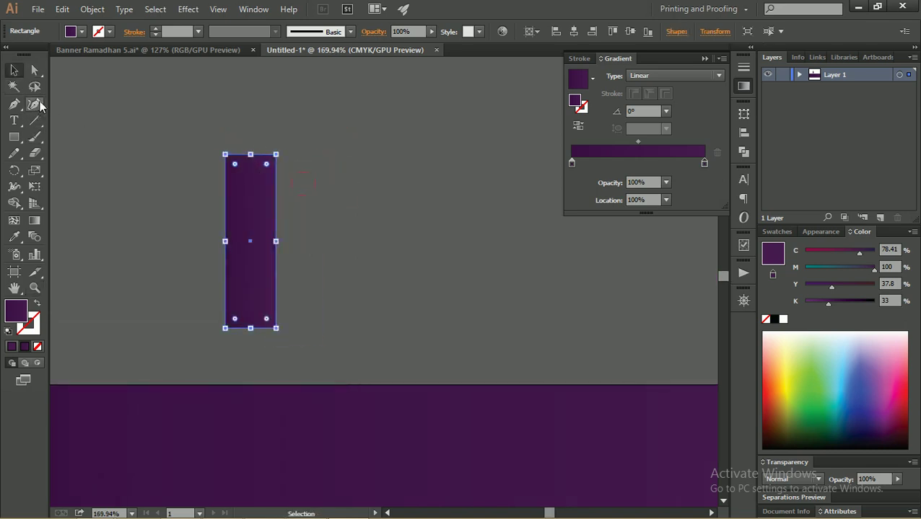
left_click(189, 119)
left_click(261, 185)
scroll(261, 185, "up", 1)
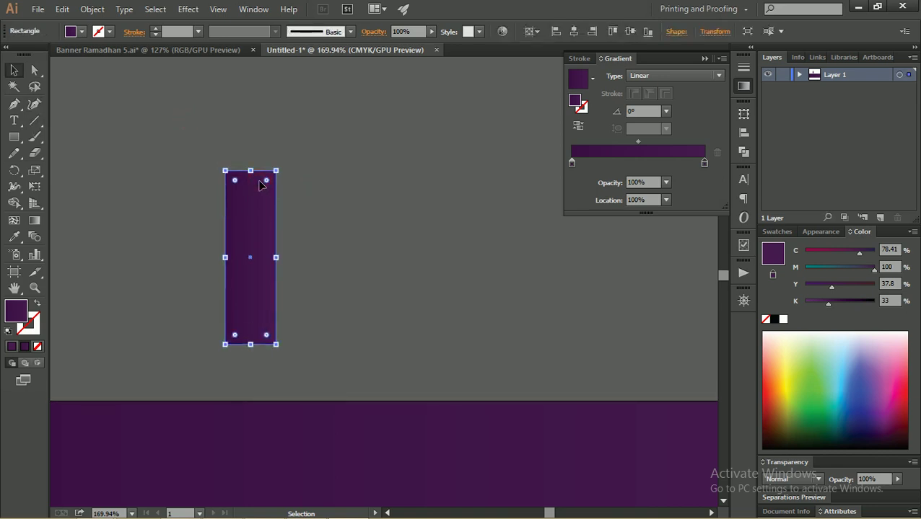
key("z")
left_click_drag(201, 150, 318, 199)
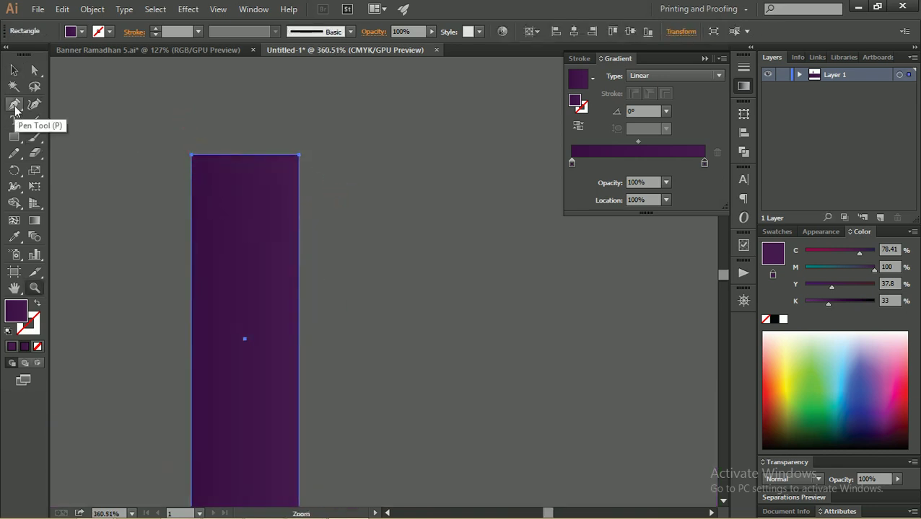
left_click(14, 107)
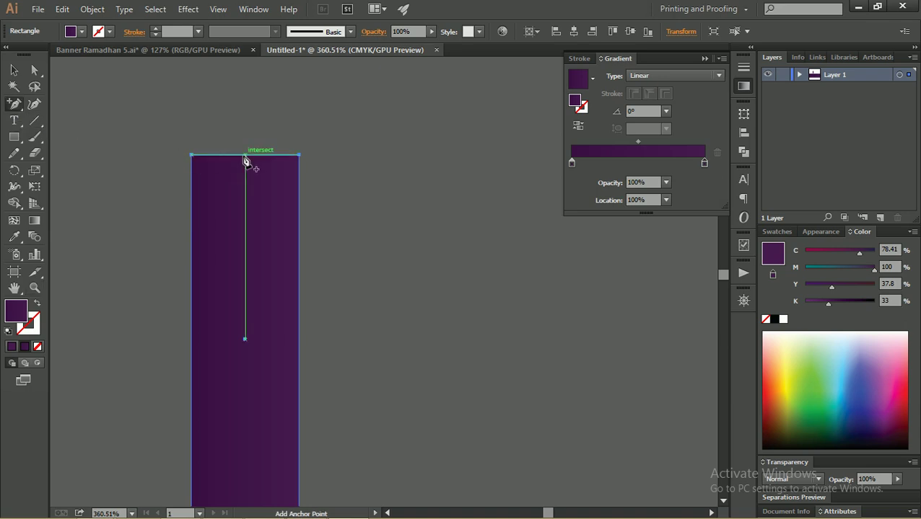
- Add a top-edge midpoint anchor, pull it up into a peak, and round the top corners to 0.15 cm
left_click(244, 158)
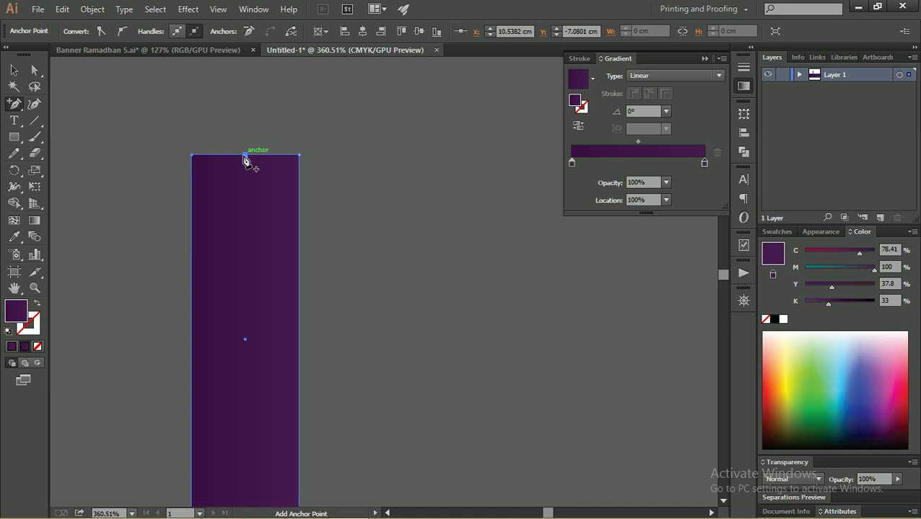
key("a")
mouse_move(245, 156)
left_mouse_down()
mouse_move(246, 119)
mouse_move(270, 154)
left_mouse_up()
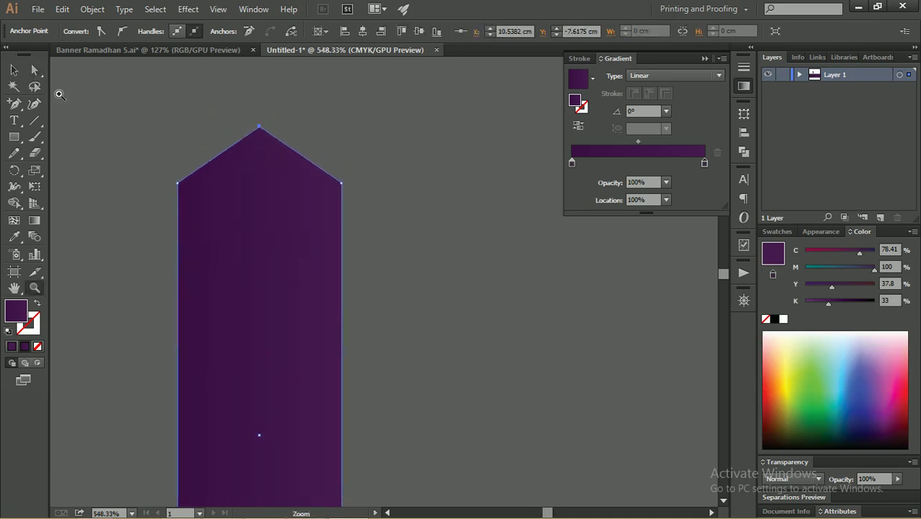
left_click(35, 70)
left_click_drag(153, 94, 396, 216)
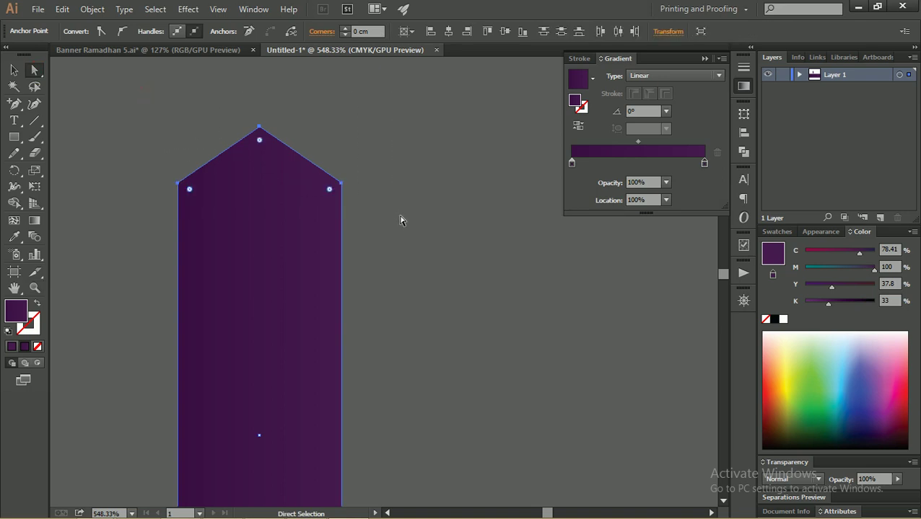
left_click_drag(259, 139, 260, 147)
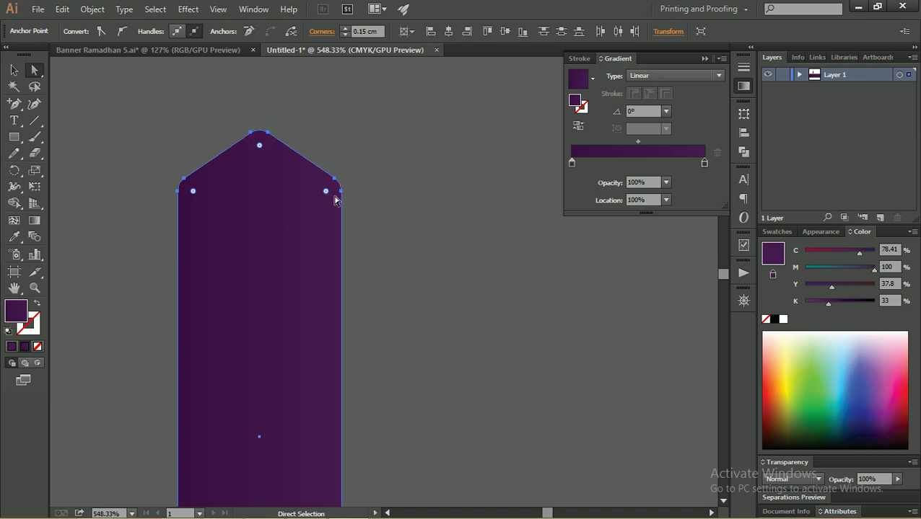
left_click(16, 72)
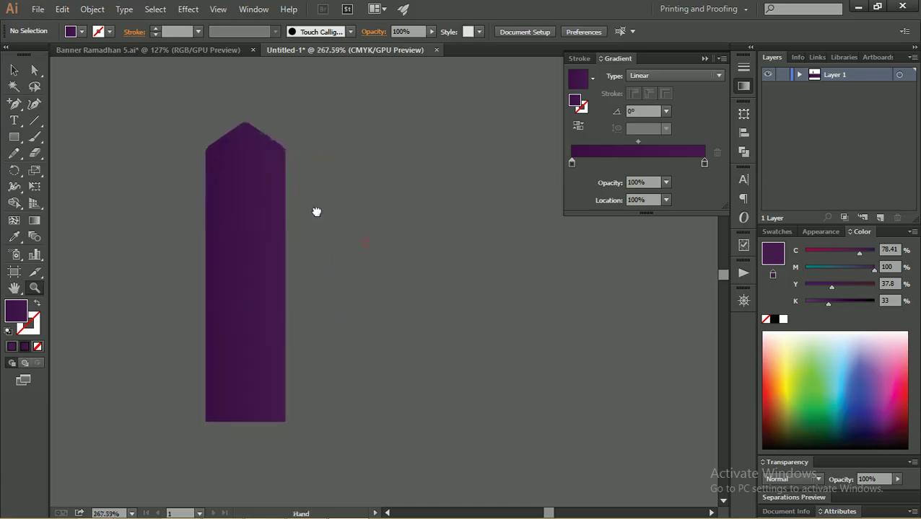
- Reposition the pointed shape and expand Layer 1 to view its paths
left_click(263, 182)
left_click_drag(255, 151, 281, 170)
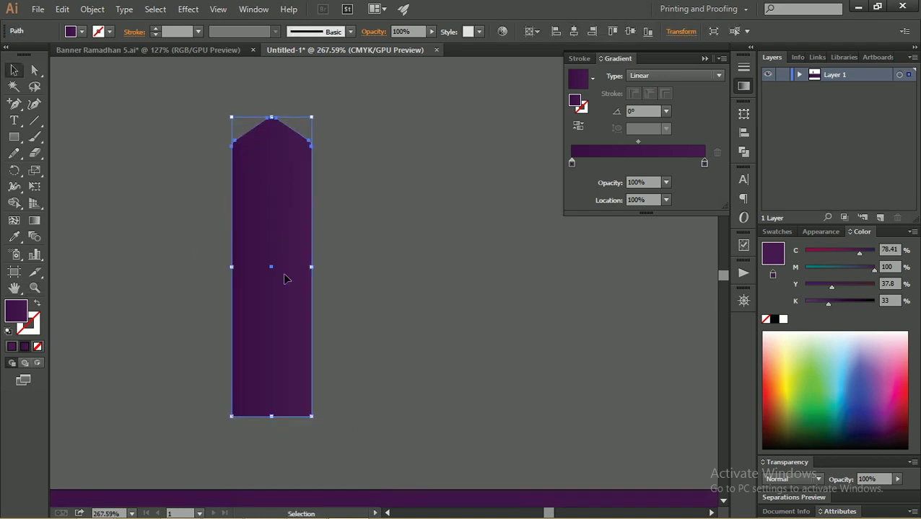
left_click_drag(284, 192, 292, 159)
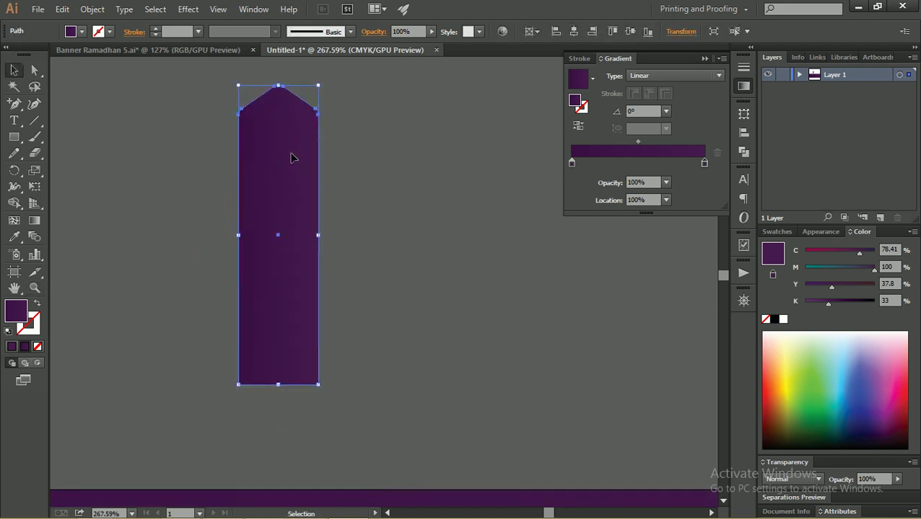
key("a")
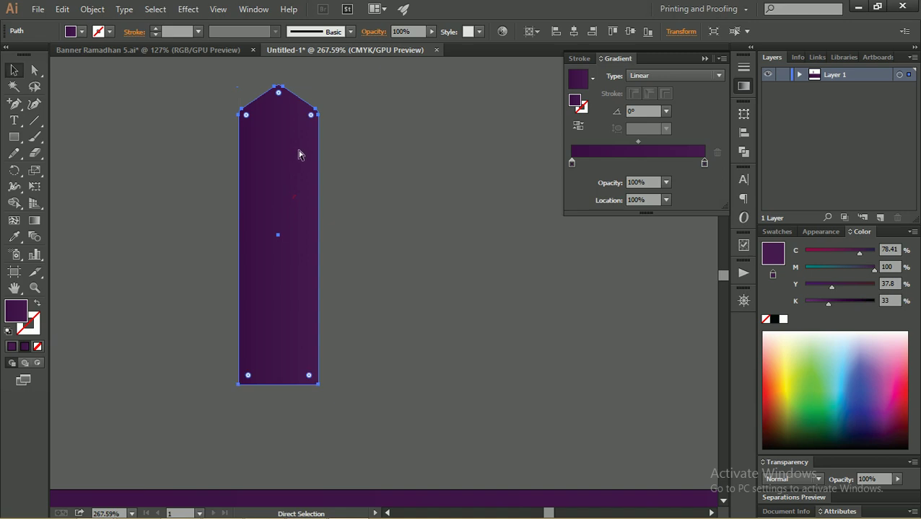
left_click(799, 74)
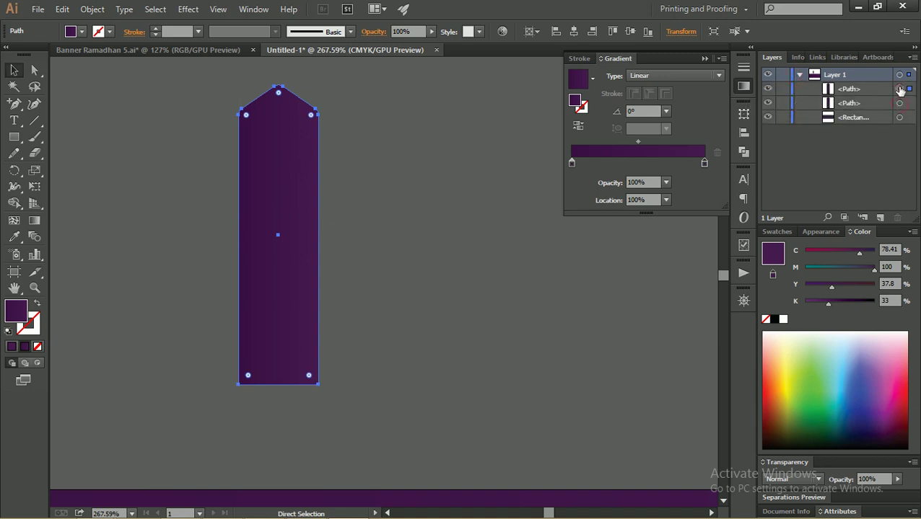
key("v")
- Reflect a copy across the horizontal axis, drag it down as a pointed bottom, and select both paths
right_click(263, 145)
mouse_move(309, 317)
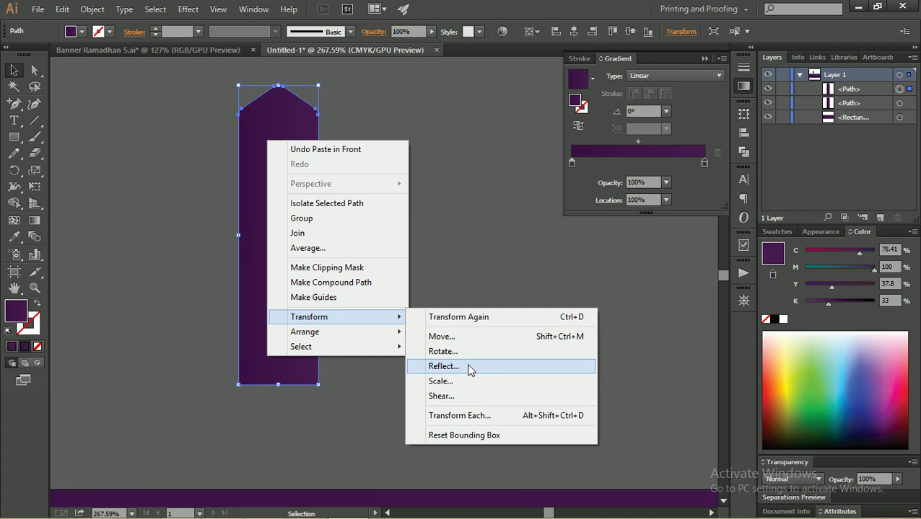
left_click(470, 368)
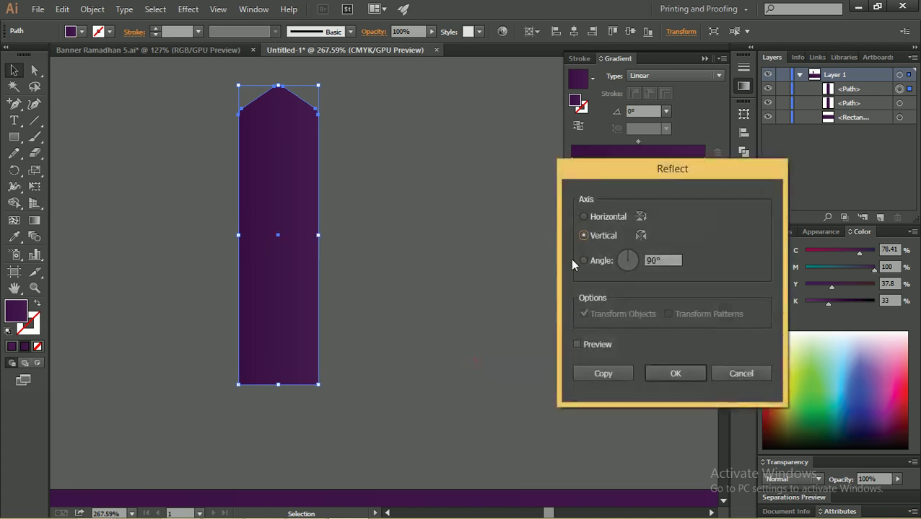
left_click(582, 217)
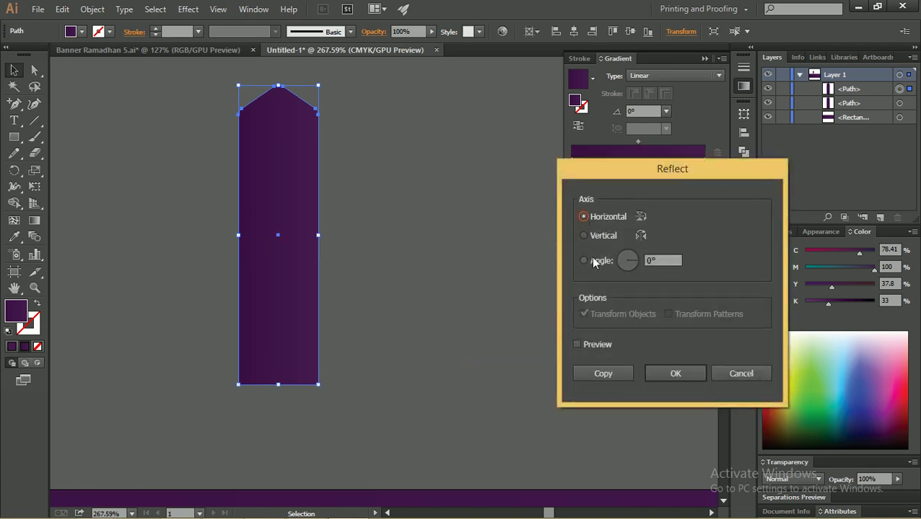
left_click(577, 345)
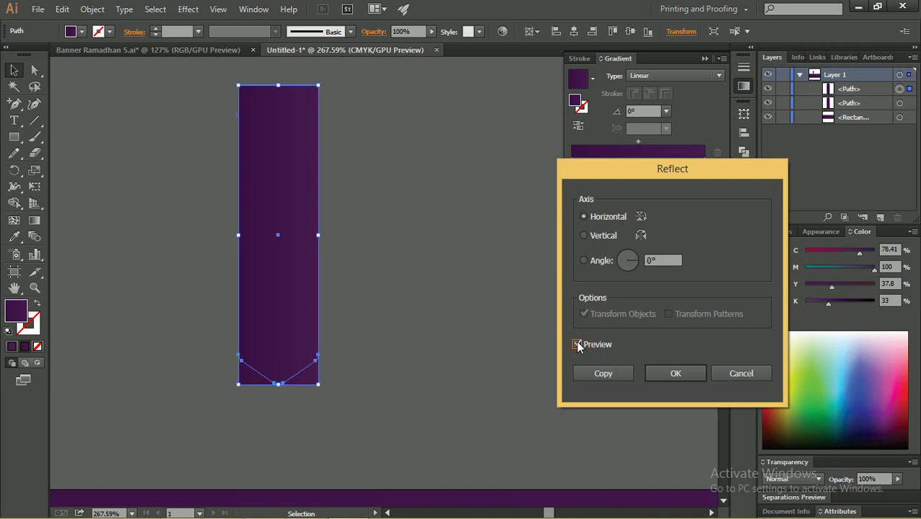
left_click(675, 374)
left_click(407, 220)
left_click_drag(293, 189, 292, 215)
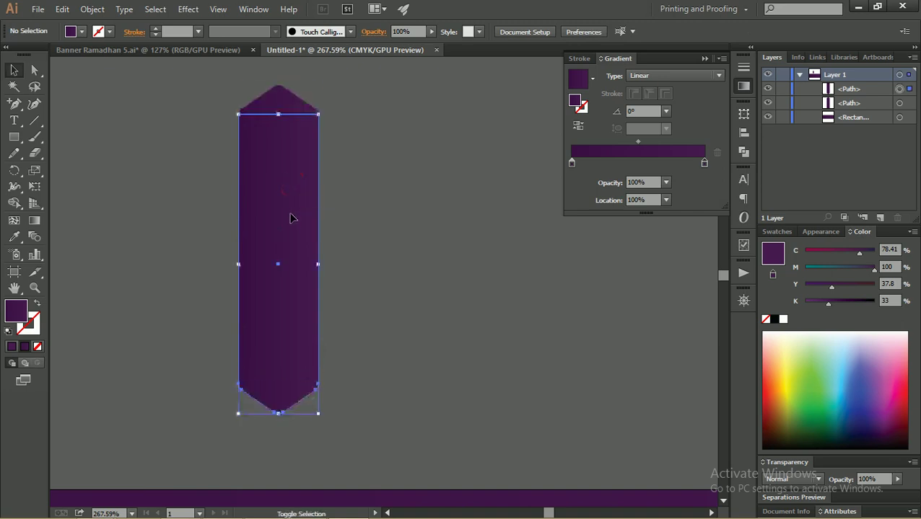
left_click(364, 160)
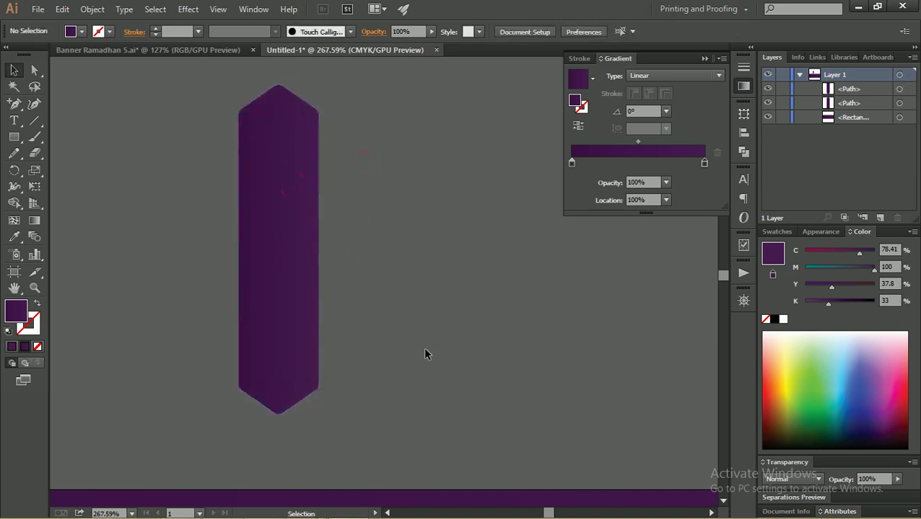
left_click_drag(435, 396, 216, 93)
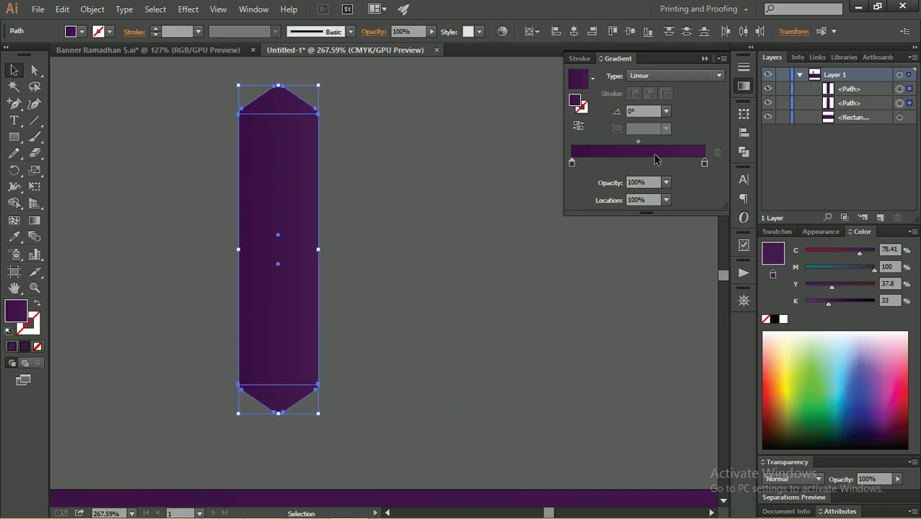
left_click(743, 152)
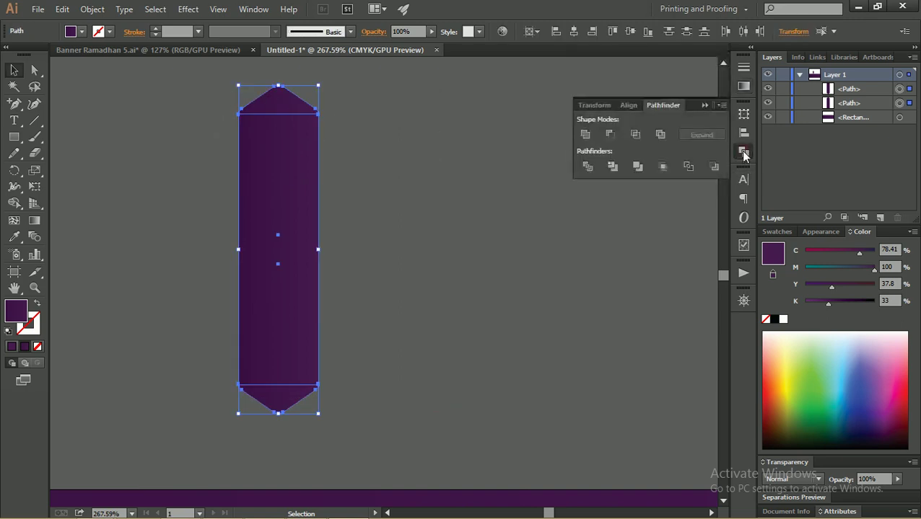
- Unite the two halves with Pathfinder into one double-pointed bar and zoom out to view it
left_click(590, 137)
left_click(409, 168)
left_click(320, 189)
key("z")
left_click_drag(339, 201, 355, 171)
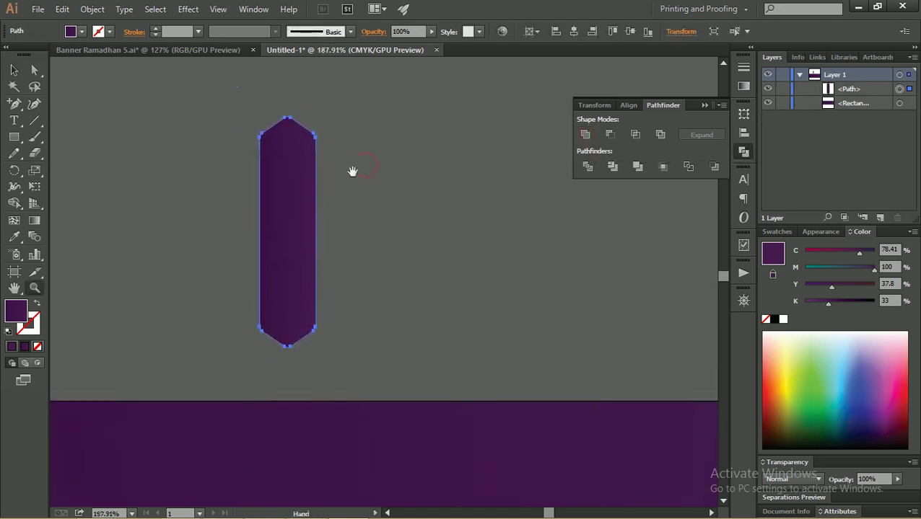
key("v")
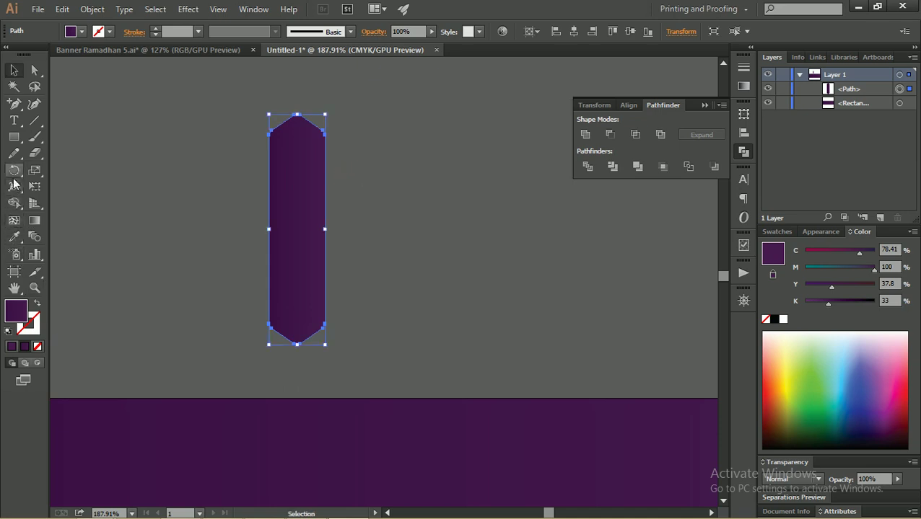
left_click(14, 172)
- Make a copy of the bar rotated 45° around its centre
left_click_drag(14, 173, 53, 168)
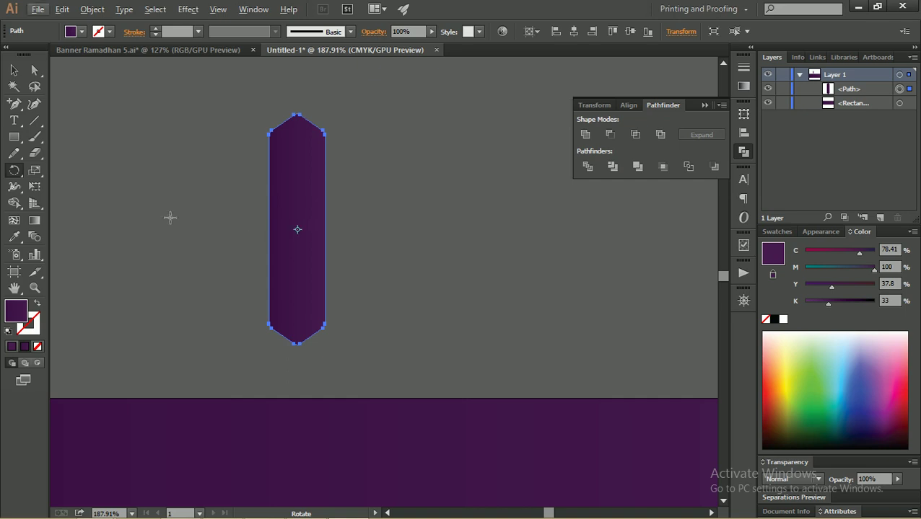
double_click(14, 172)
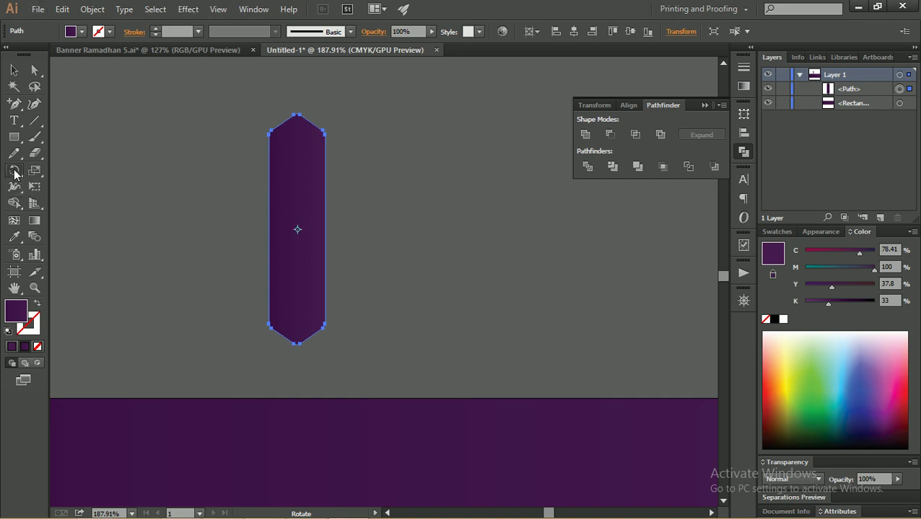
left_click_drag(442, 169, 472, 167)
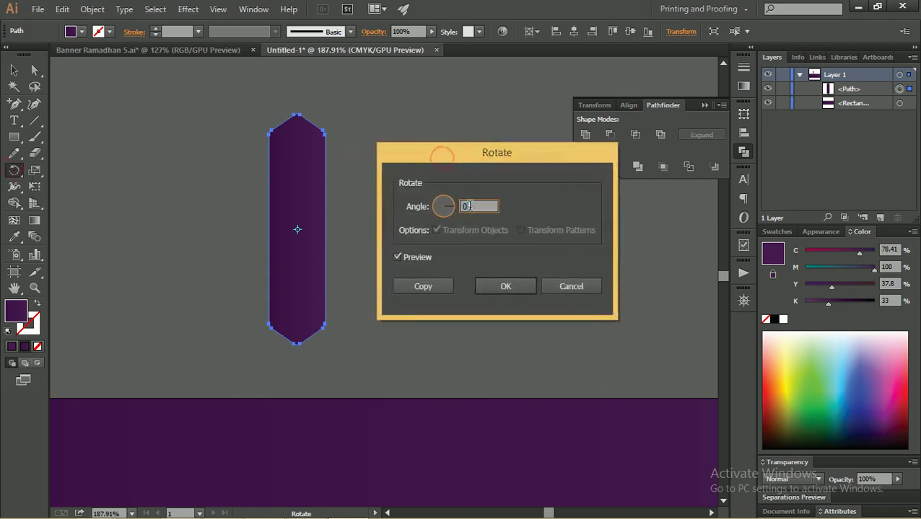
type("45")
left_click(398, 257)
left_click(397, 257)
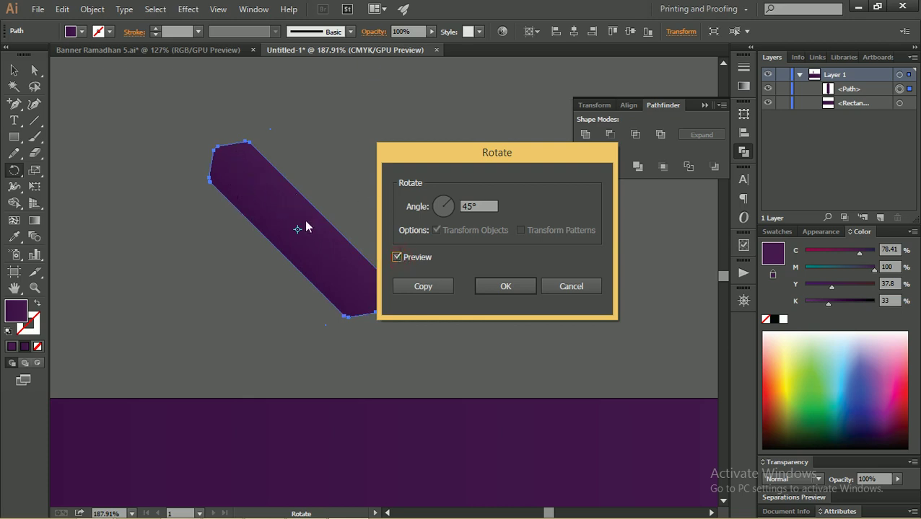
left_click(396, 258)
left_click(436, 286)
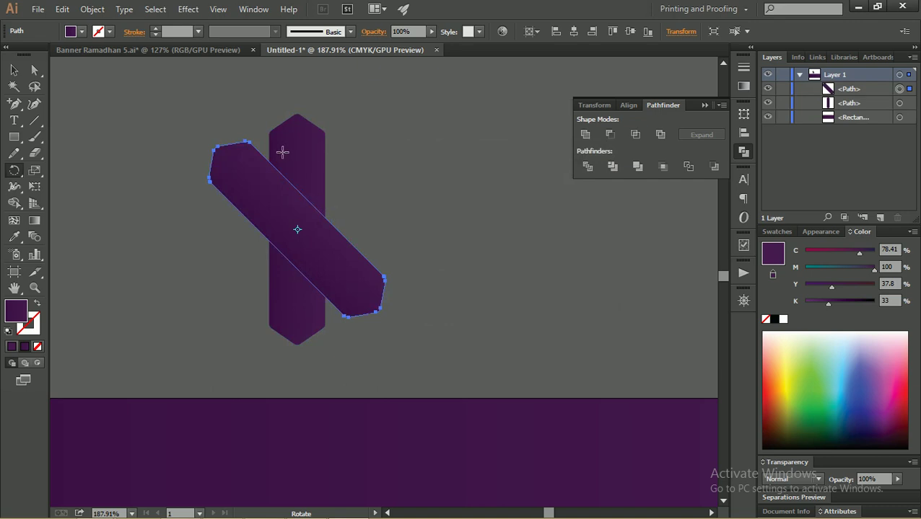
- Repeat the 45° rotated copy with Ctrl+D to complete the eight-pointed star, then deselect
key("ctrl+d")
key("ctrl+d")
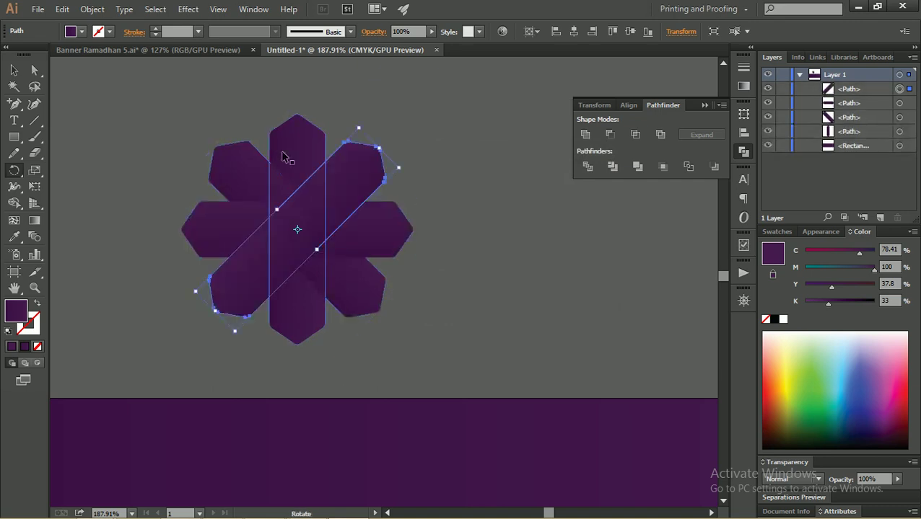
key("v")
left_click(118, 94)
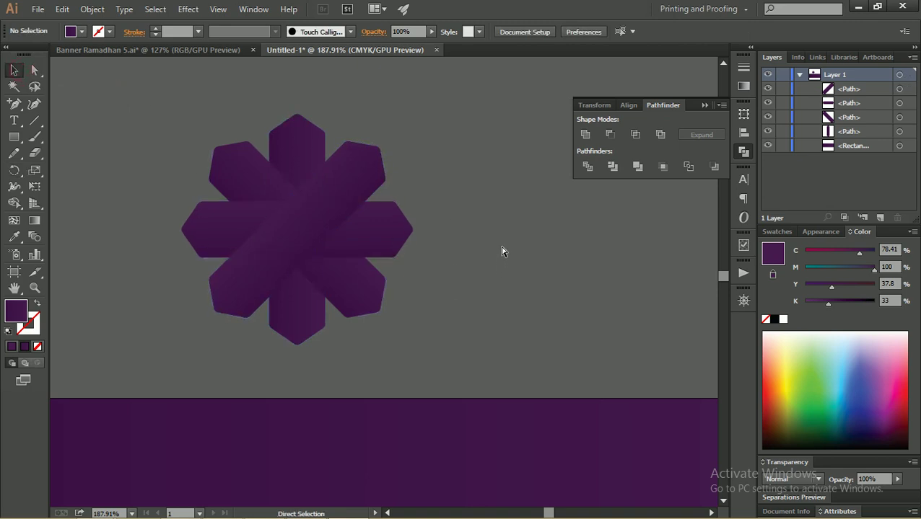
- Undo the rotated copies back to the single vertical bar and widen it slightly
key("ctrl+z")
key("ctrl+z")
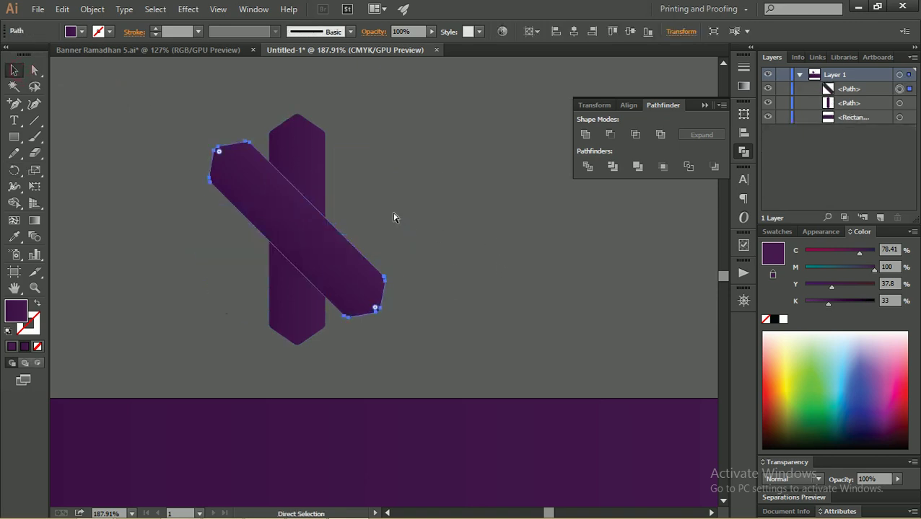
key("ctrl+z")
key("z")
mouse_move(257, 114)
left_mouse_down()
mouse_move(322, 144)
mouse_move(266, 134)
left_mouse_up()
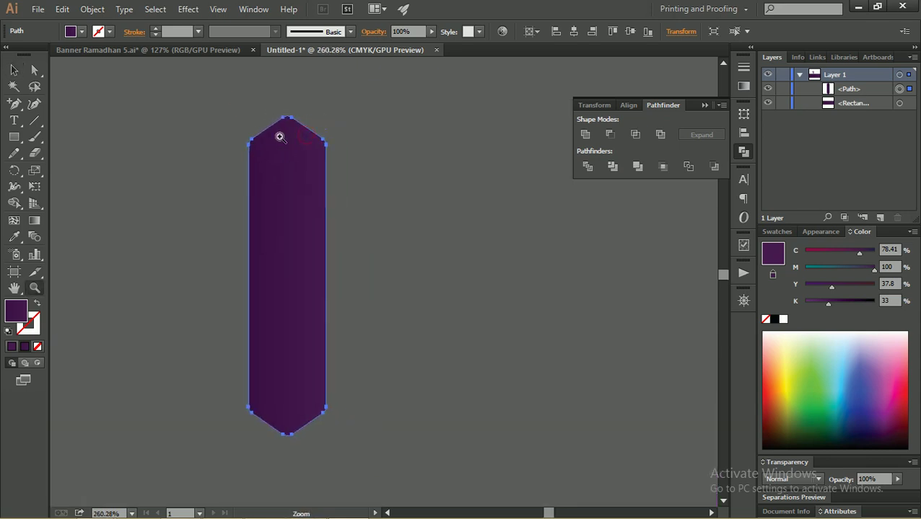
key("v")
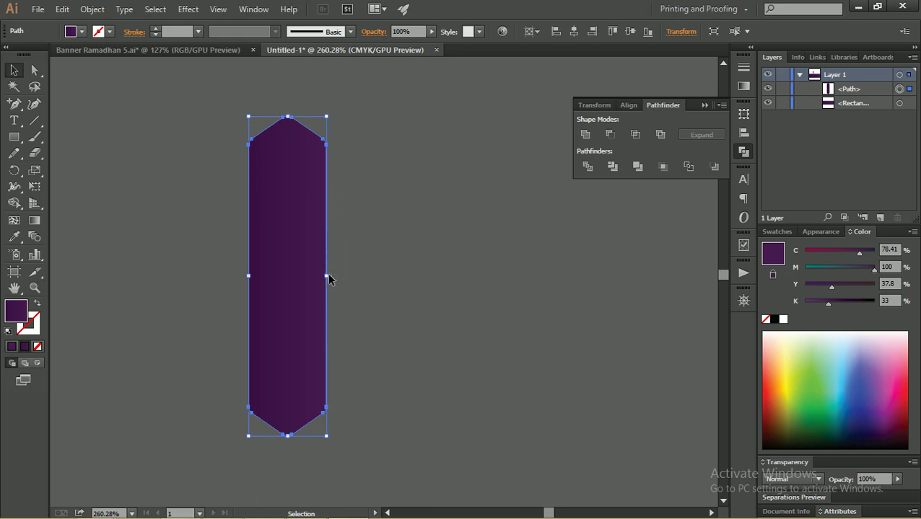
left_click_drag(328, 277, 334, 277)
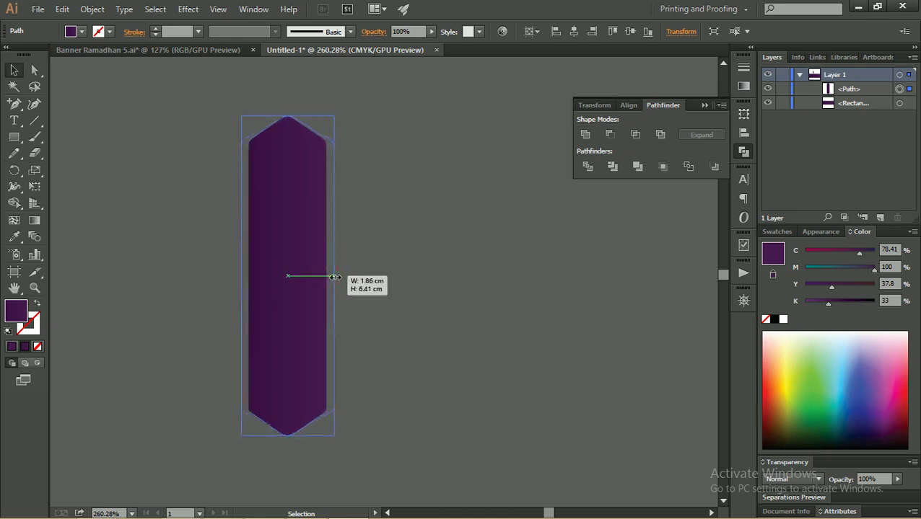
left_click_drag(334, 277, 330, 276)
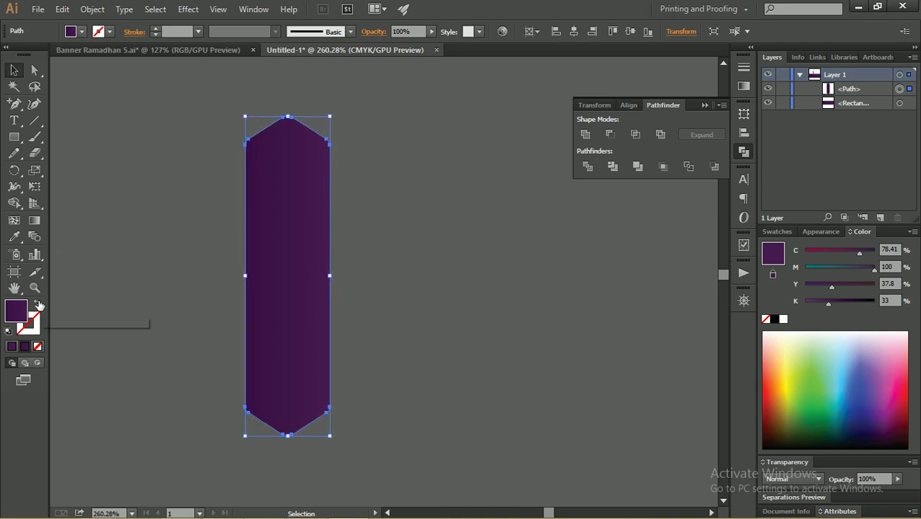
- Swap fill and stroke so the bar becomes an unfilled purple outline with a 4 pt stroke
left_click(39, 306)
left_click(155, 29)
left_click(156, 28)
left_click(156, 34)
left_click(168, 117)
- Zoom and pan around the outlined shape to inspect its top, sides and bottom point
key("z")
mouse_move(300, 142)
left_mouse_down()
mouse_move(422, 193)
mouse_move(403, 189)
left_mouse_up()
key("v")
left_click(364, 168)
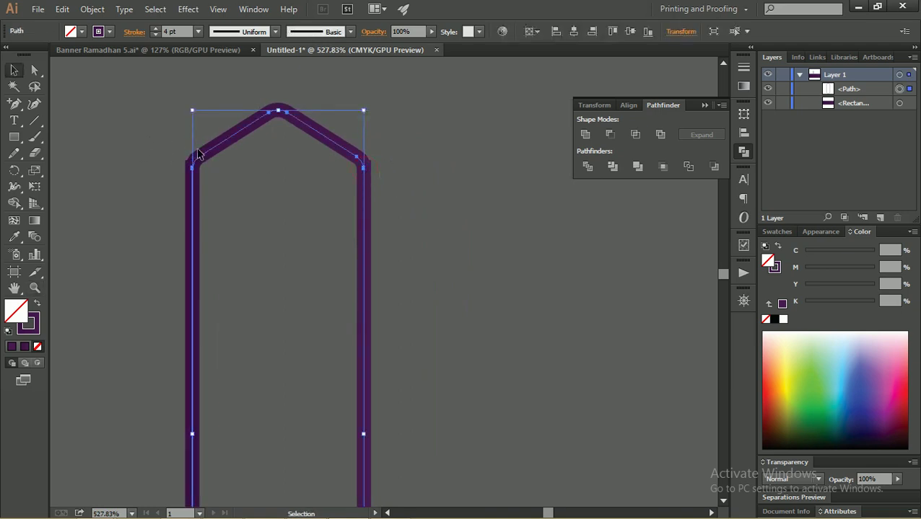
key("z")
left_click_drag(158, 140, 392, 231)
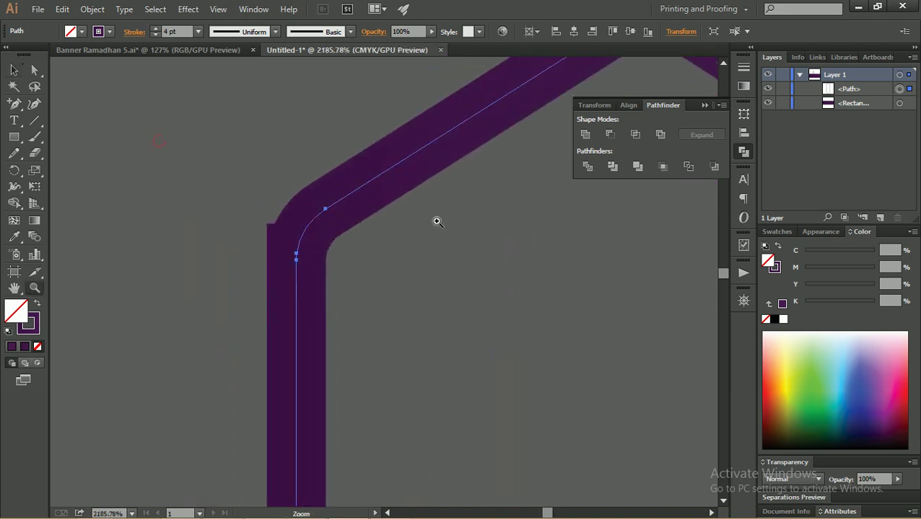
left_click(393, 230, "alt")
left_click_drag(423, 240, 278, 189)
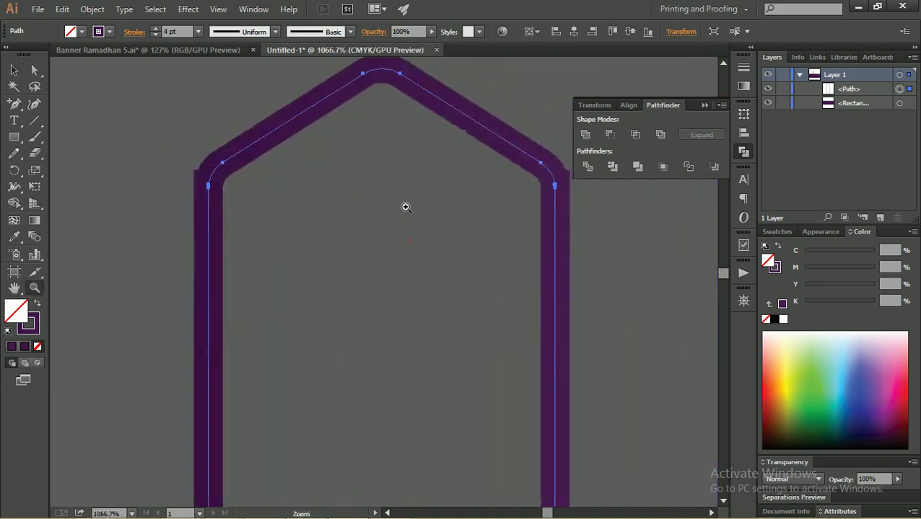
left_click(406, 208, "alt")
left_click_drag(419, 290, 363, 179)
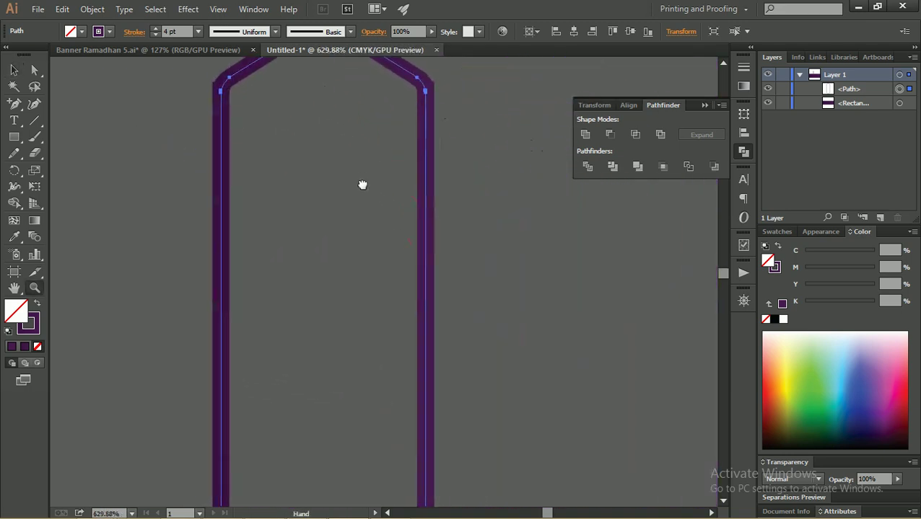
left_click(424, 247, "alt")
left_click_drag(394, 272, 363, 193)
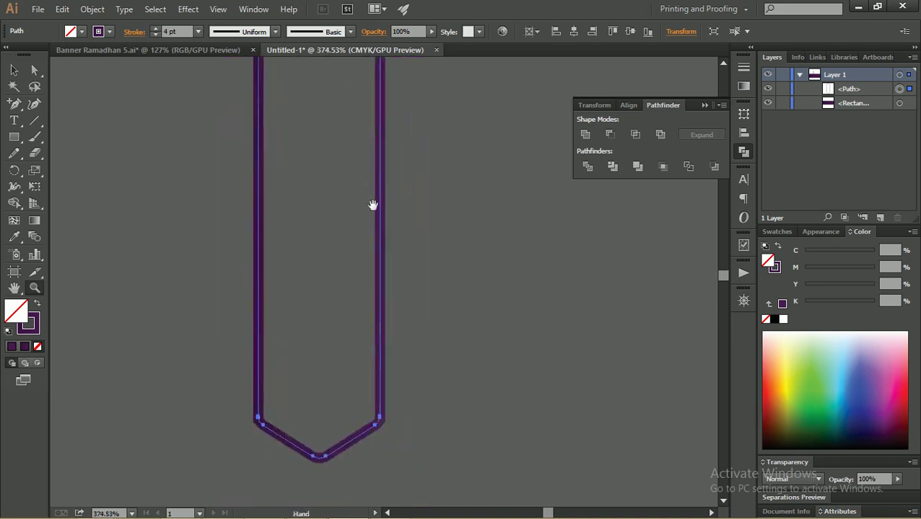
left_click(355, 169)
scroll(426, 264, "up", 3)
scroll(398, 176, "up", 2)
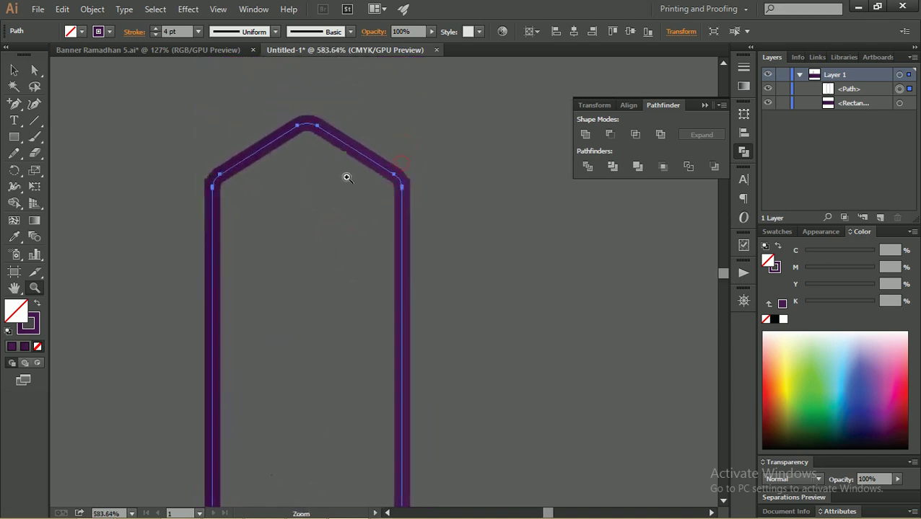
- Expand the purple outline into a solid filled shape
left_click(98, 12)
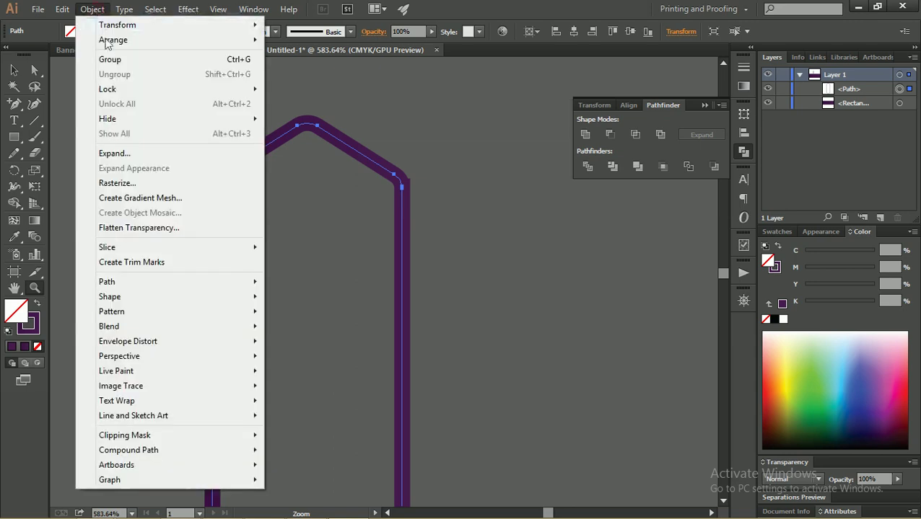
left_click(160, 154)
left_click(415, 321)
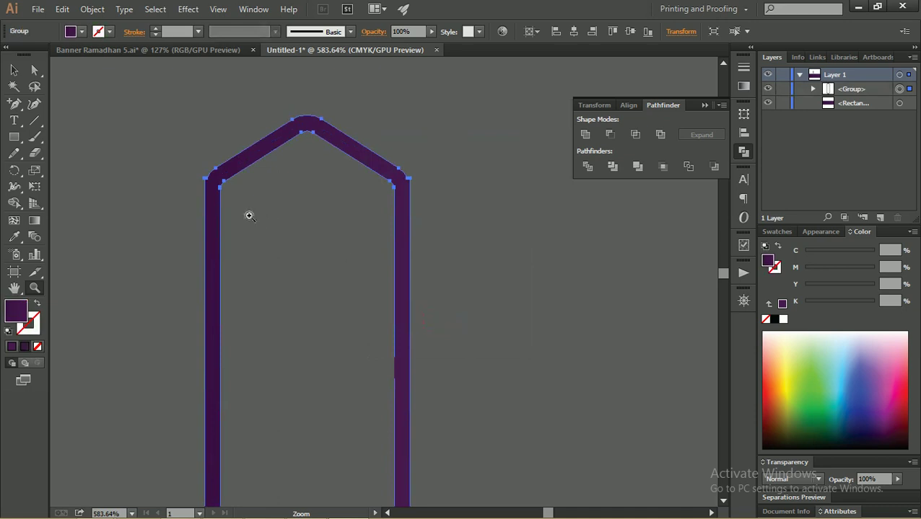
- Delete the extra anchor points at the upper-left, lower-left and left corners
left_click(197, 164)
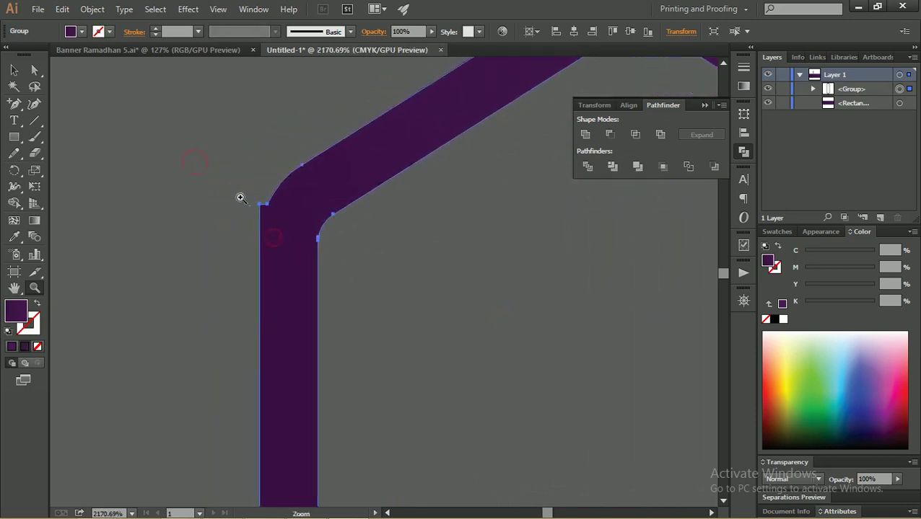
left_click(263, 206)
key("p")
left_click(259, 206)
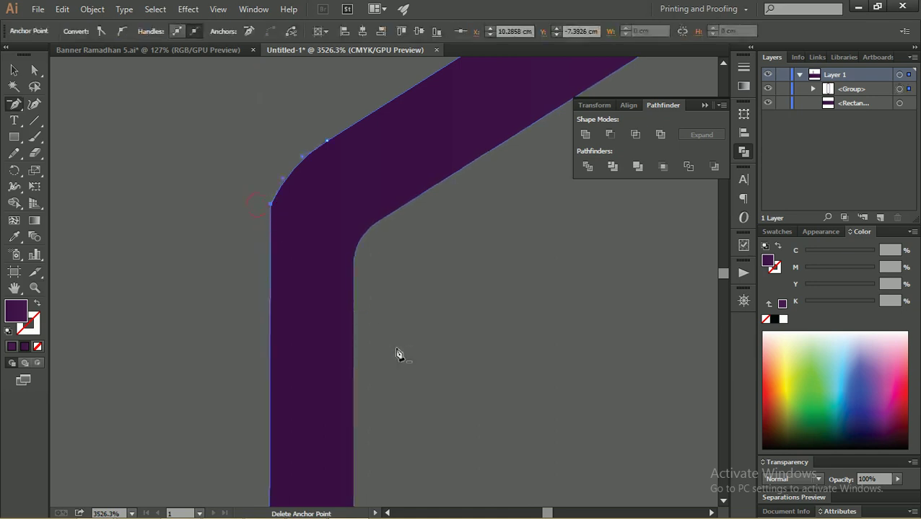
mouse_move(396, 354)
left_mouse_down()
mouse_move(339, 409)
mouse_move(370, 431)
mouse_move(351, 400)
mouse_move(420, 372)
mouse_move(361, 198)
mouse_move(381, 150)
mouse_move(376, 350)
left_mouse_up()
key("z")
left_click_drag(398, 234, 275, 296)
mouse_move(360, 245)
left_mouse_down()
mouse_move(285, 286)
mouse_move(458, 329)
mouse_move(335, 353)
mouse_move(394, 377)
mouse_move(497, 329)
mouse_move(234, 323)
mouse_move(286, 347)
left_mouse_up()
key("p")
left_click(199, 350)
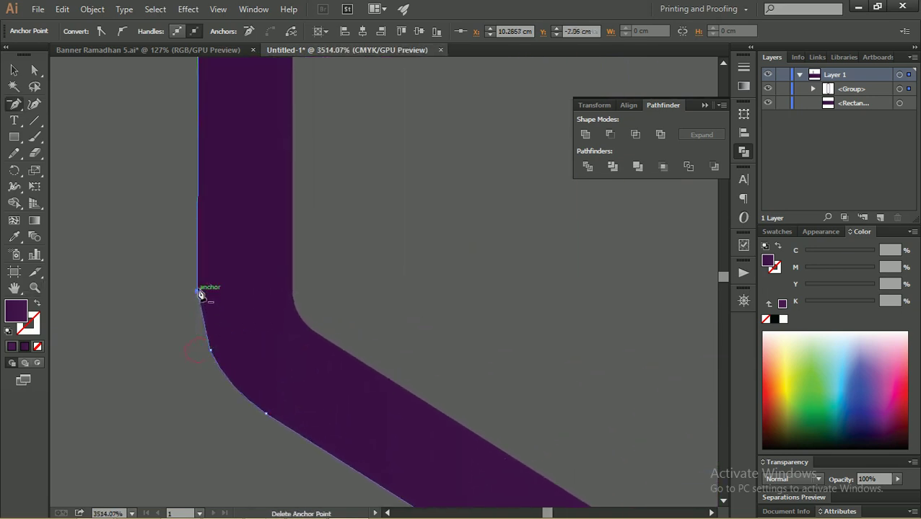
left_click(200, 293)
left_click(585, 288)
left_click(200, 293)
- Delete the extra anchor point at the lower-right corner
key("z")
left_click(441, 234, "alt")
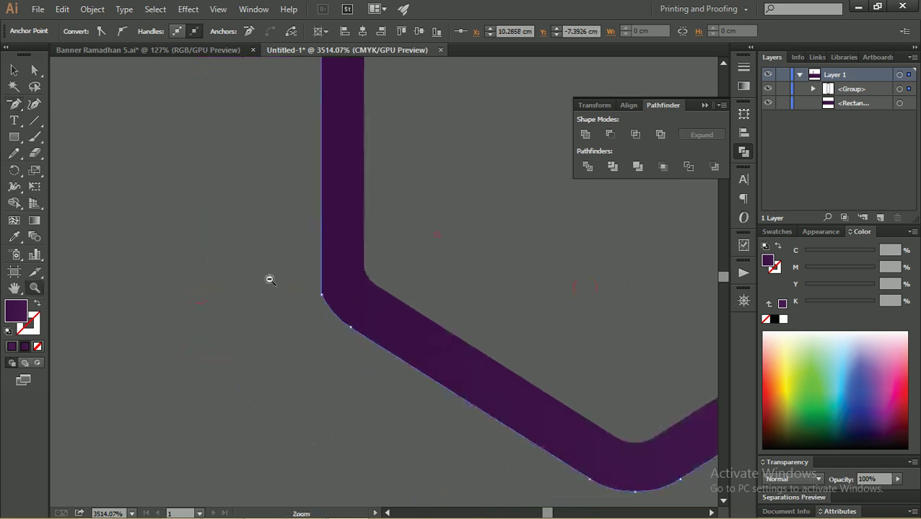
left_click(269, 280, "alt")
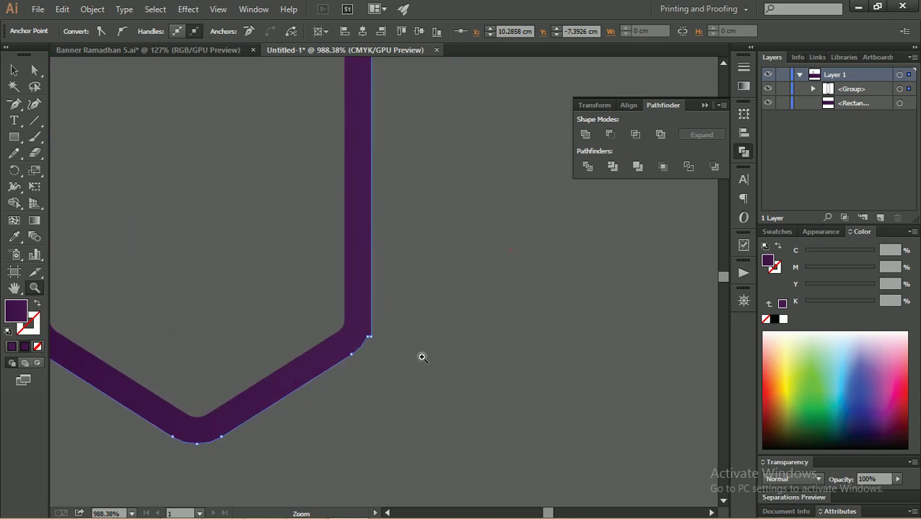
left_click_drag(394, 345, 611, 385)
key("p")
left_click(400, 329)
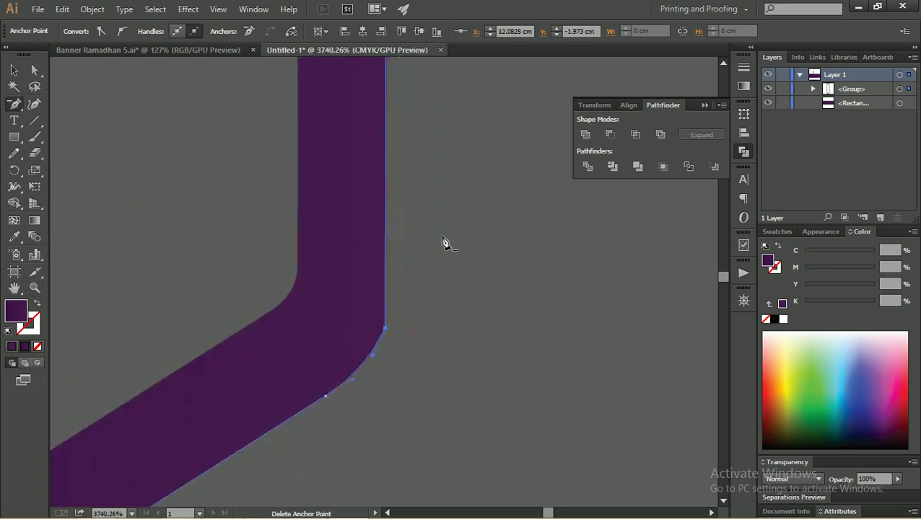
left_click(468, 187)
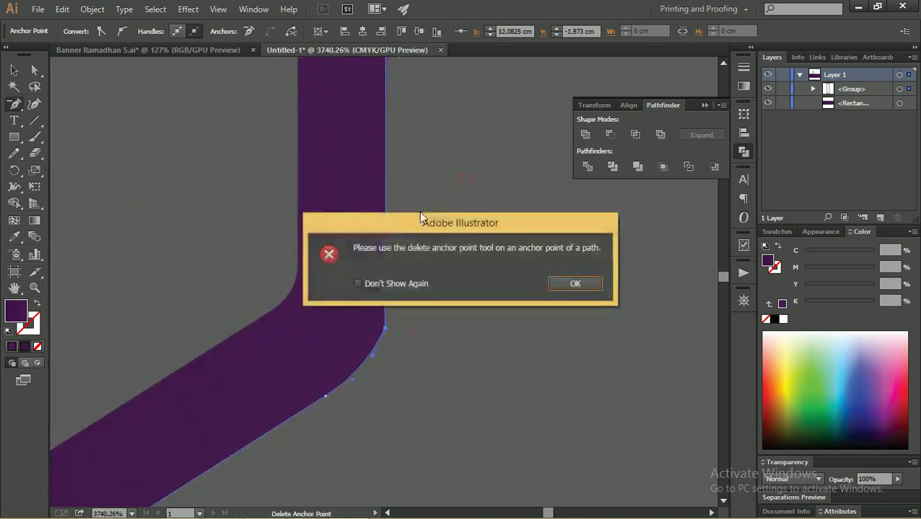
left_click(573, 284)
- Delete the stray anchor point at the top-right corner
key("z")
mouse_move(493, 140)
left_mouse_down()
mouse_move(460, 151)
mouse_move(368, 308)
left_mouse_up()
scroll(298, 259, "down", 2)
scroll(479, 106, "down", 2)
left_click_drag(479, 107, 372, 281)
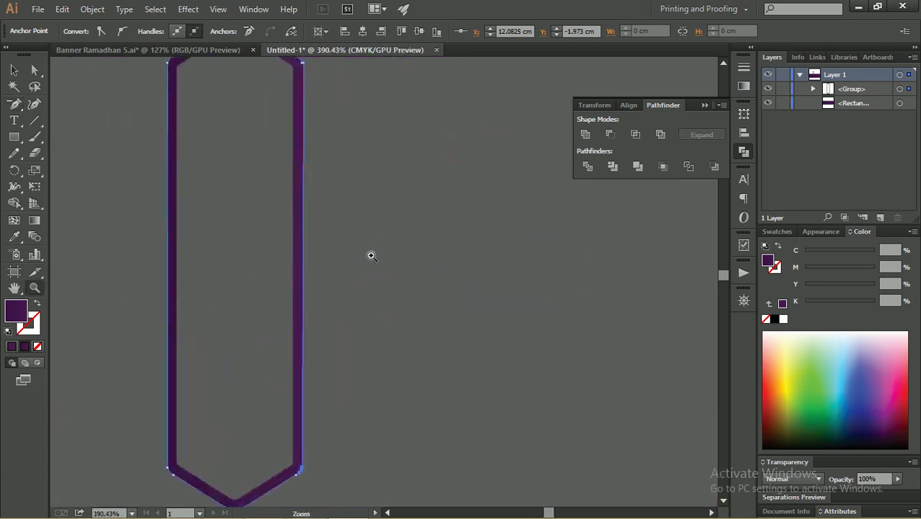
scroll(366, 216, "up", 1)
scroll(283, 199, "up", 3)
left_click_drag(283, 199, 625, 272)
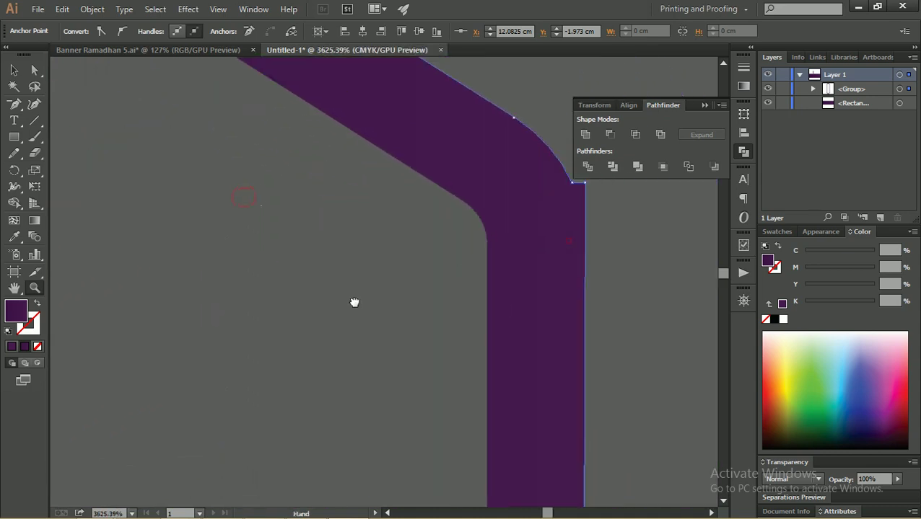
left_click_drag(384, 297, 314, 291)
key("minus")
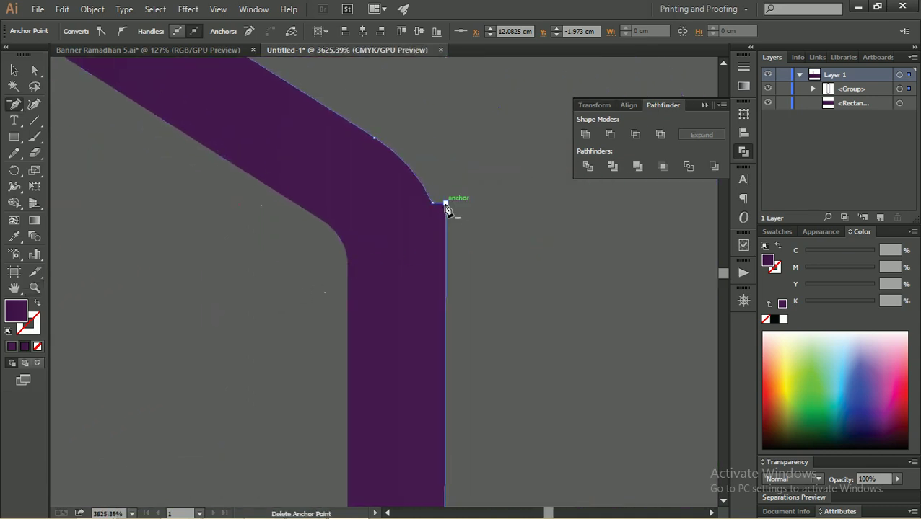
left_click(446, 203)
- Deselect the shape and recentre the whole outline in view
left_click(13, 70)
left_click(455, 147)
key("z")
scroll(273, 199, "down", 3)
scroll(240, 225, "down", 3)
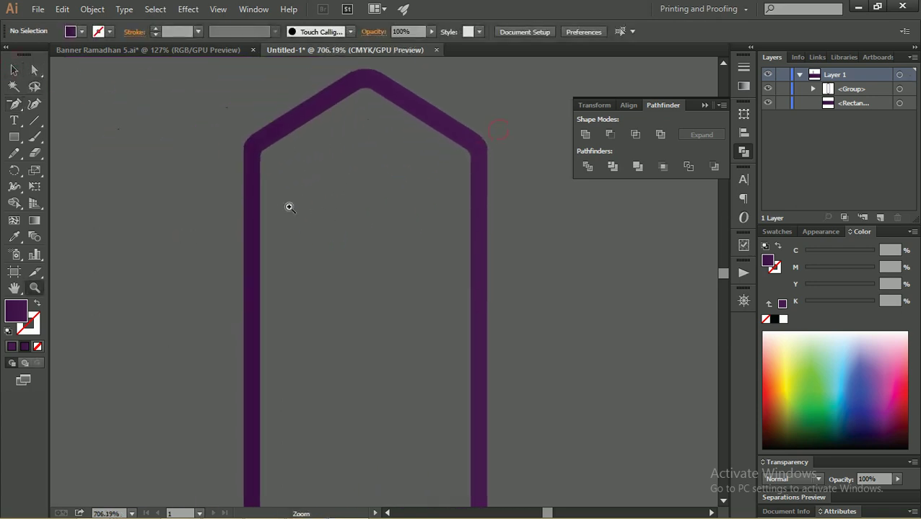
scroll(314, 175, "down", 2)
left_click_drag(489, 209, 386, 177)
scroll(386, 189, "down", 1)
- Make 45° rotated copies of the outline group, repeating to form an eight-pointed star
key("v")
left_click(373, 173)
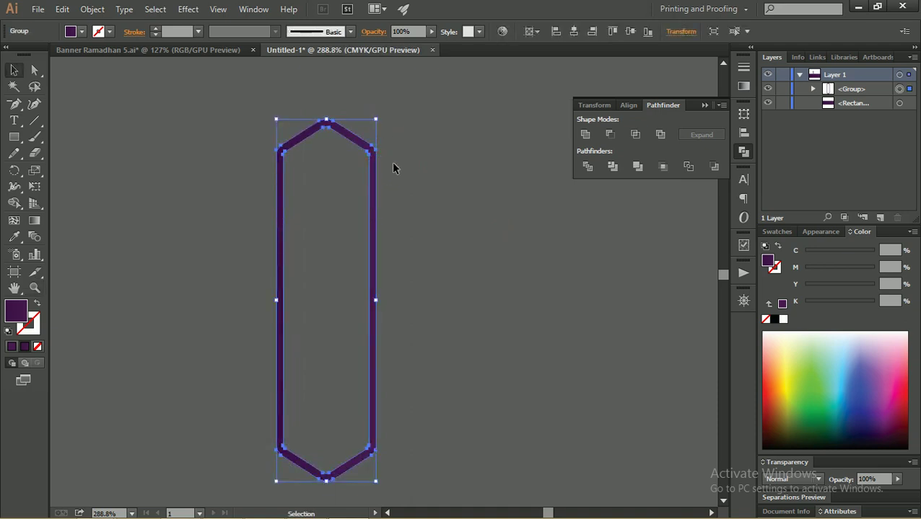
key("r")
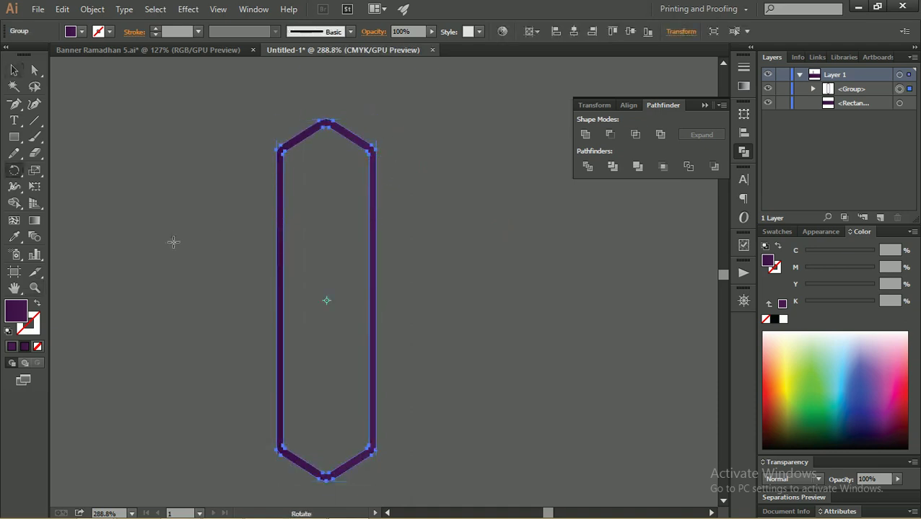
double_click(15, 171)
type("45")
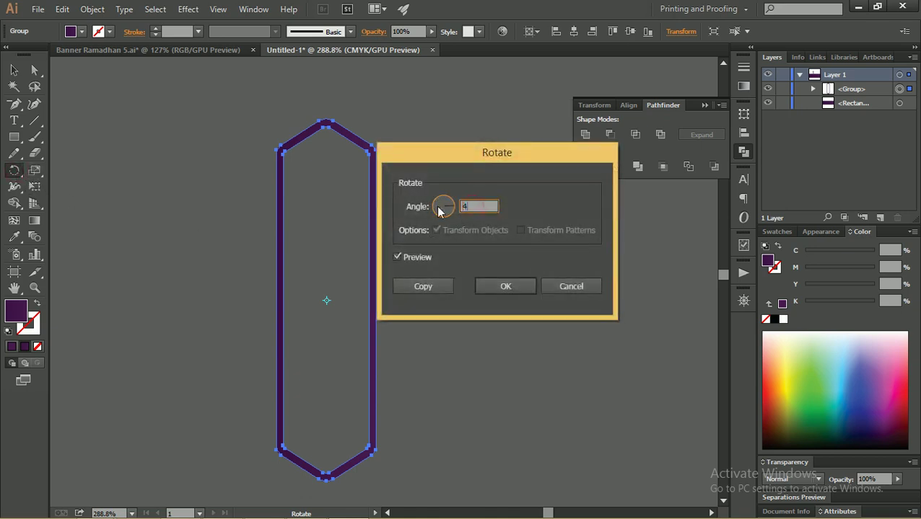
left_click(410, 288)
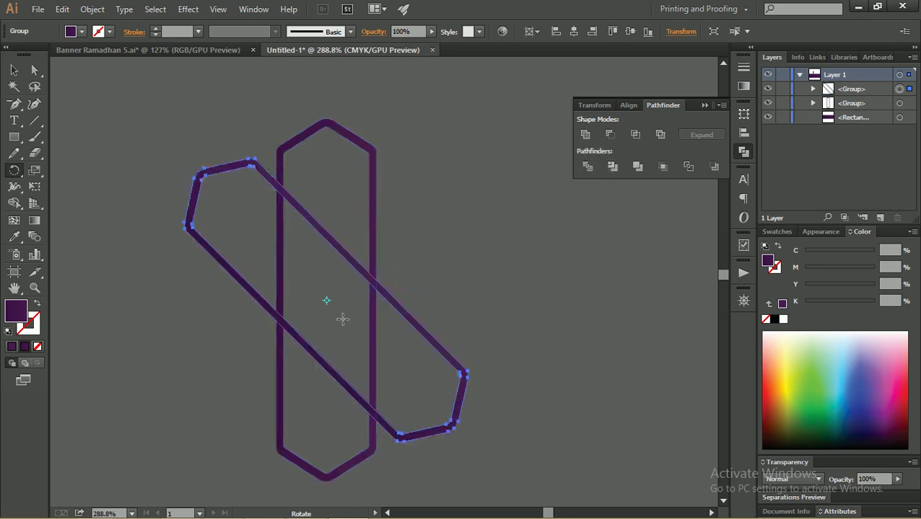
key("ctrl+d")
key("ctrl+d")
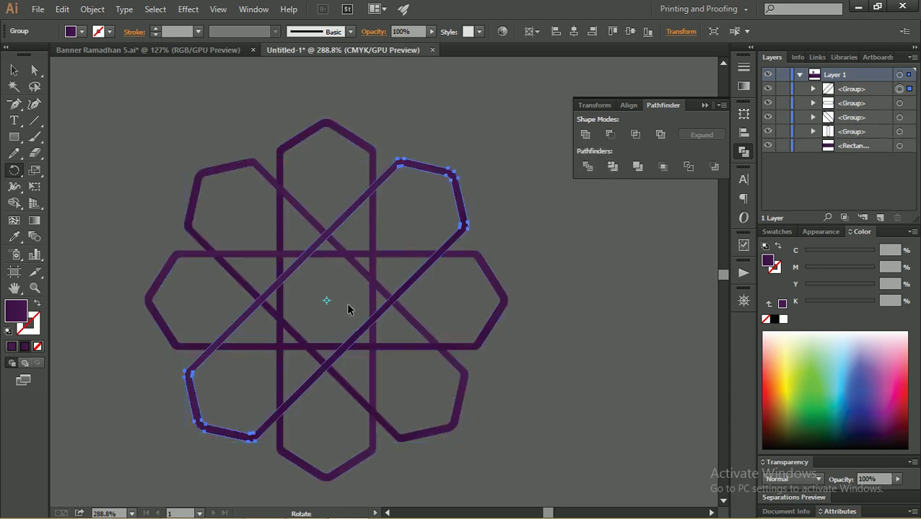
- Marquee-select all four overlapping parts of the star
left_click(14, 70)
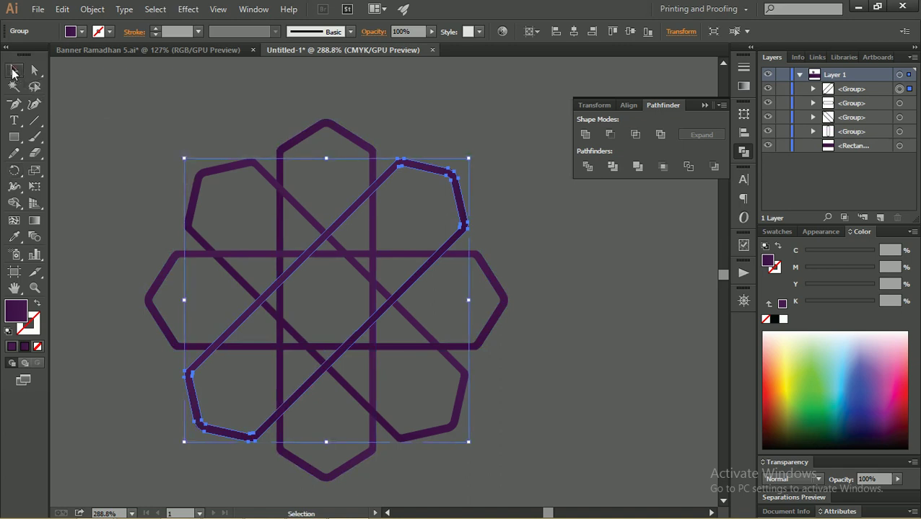
left_click(163, 137)
left_click_drag(376, 319, 534, 400)
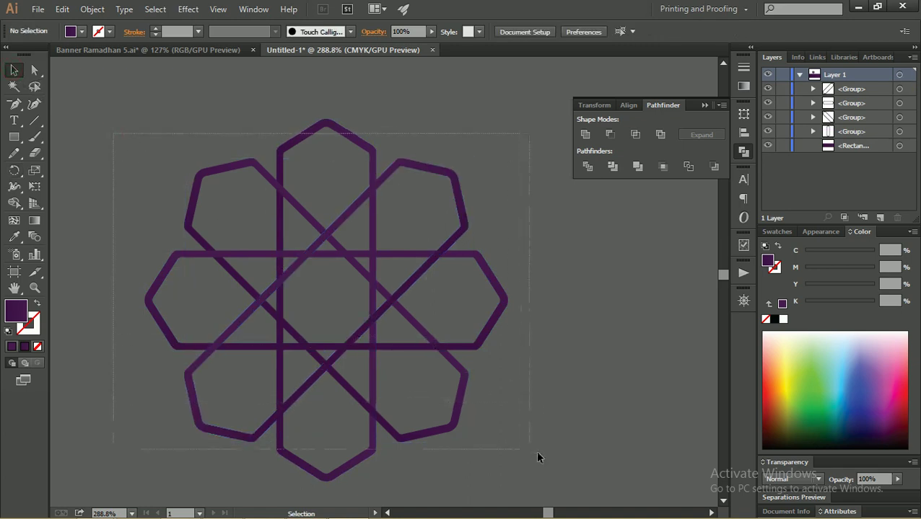
left_click_drag(535, 401, 535, 450)
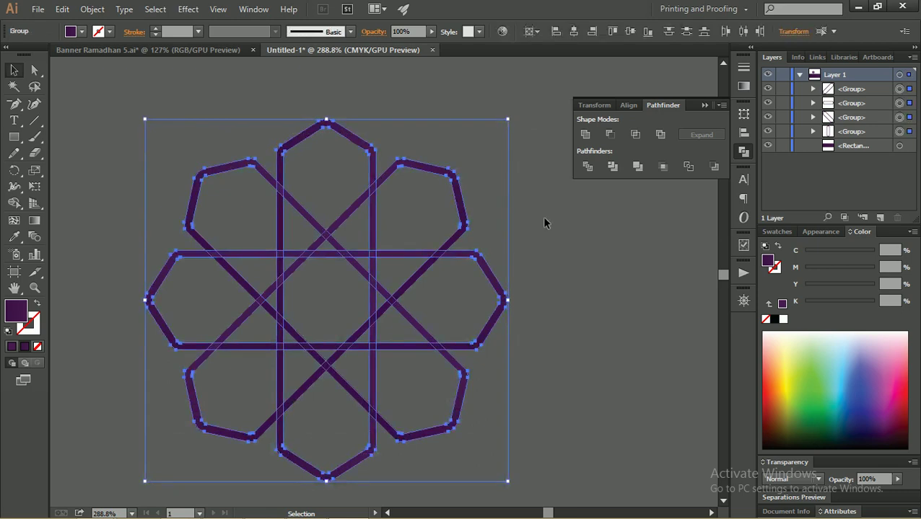
- Unite the four star groups into one compound path and reselect it with the banner in view
left_click(584, 136)
left_click(550, 221)
key("z")
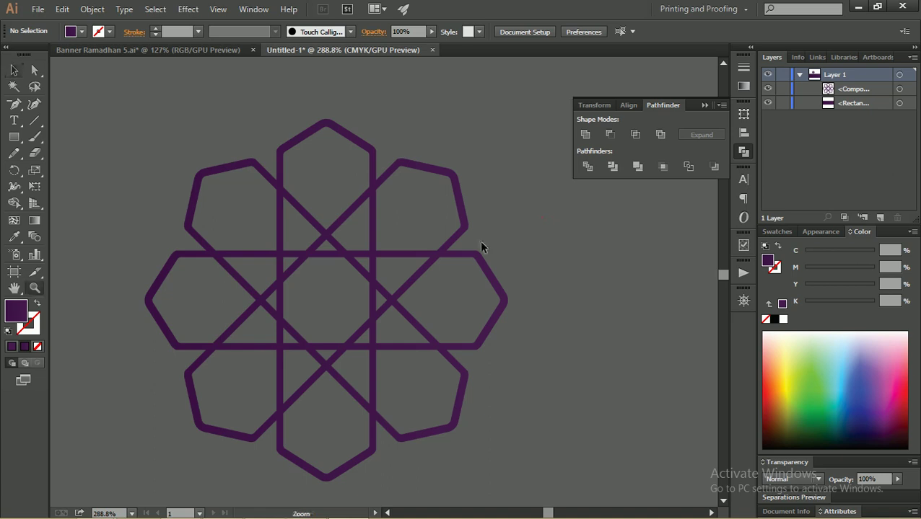
mouse_move(480, 240)
left_mouse_down()
mouse_move(381, 277)
mouse_move(331, 213)
mouse_move(313, 232)
mouse_move(359, 236)
left_mouse_up()
key("v")
left_click(379, 207)
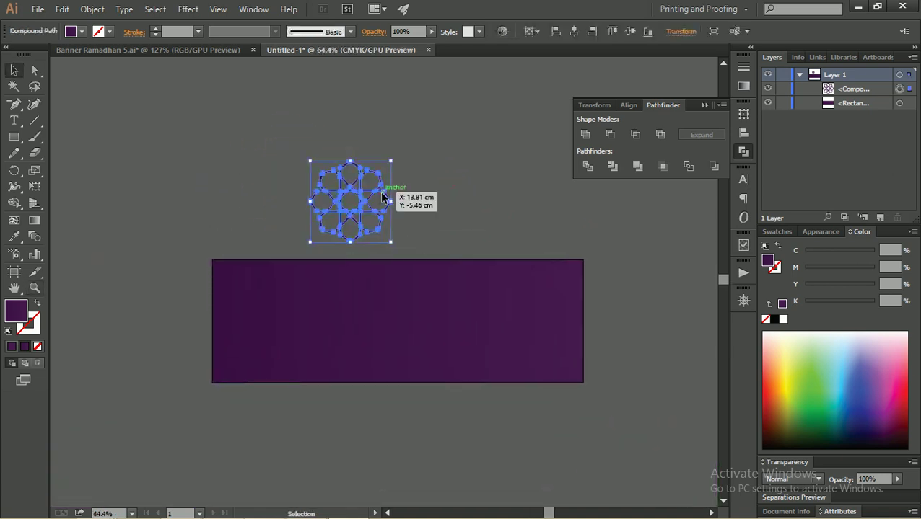
- Scale the rosette down to about 2.38 cm and move it to the banner's top-left corner
mouse_move(389, 162)
left_mouse_down()
mouse_move(342, 193)
mouse_move(335, 217)
mouse_move(241, 275)
left_mouse_up()
left_click(357, 228)
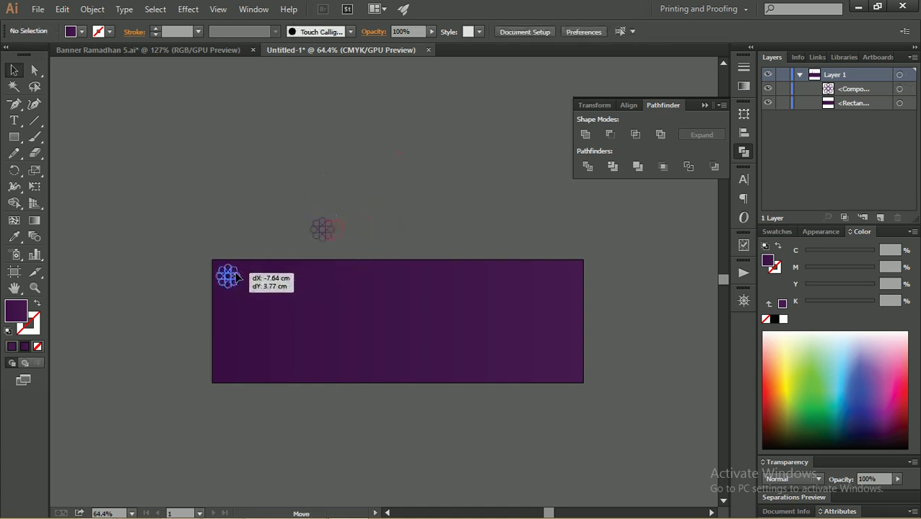
left_click(263, 281, "shift")
left_click(376, 169)
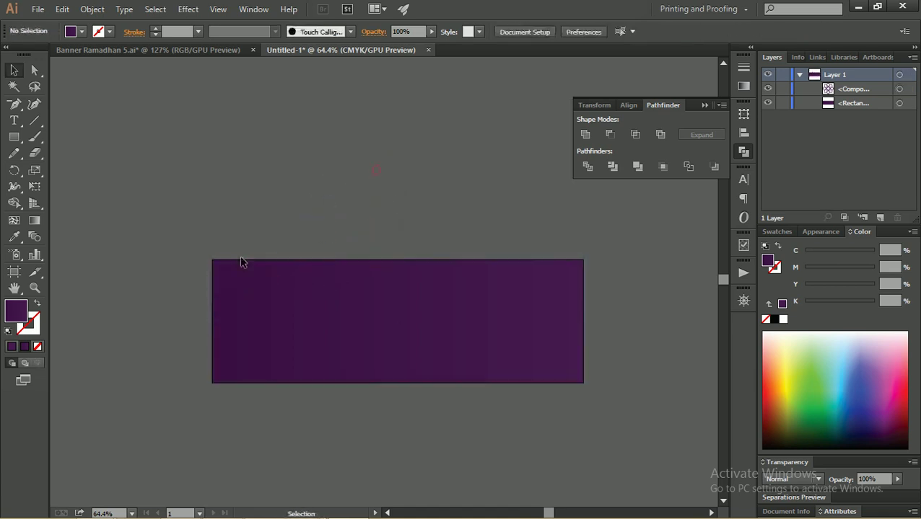
left_click(233, 270)
- Align the rosette to the artboard's top edge
left_click(537, 33)
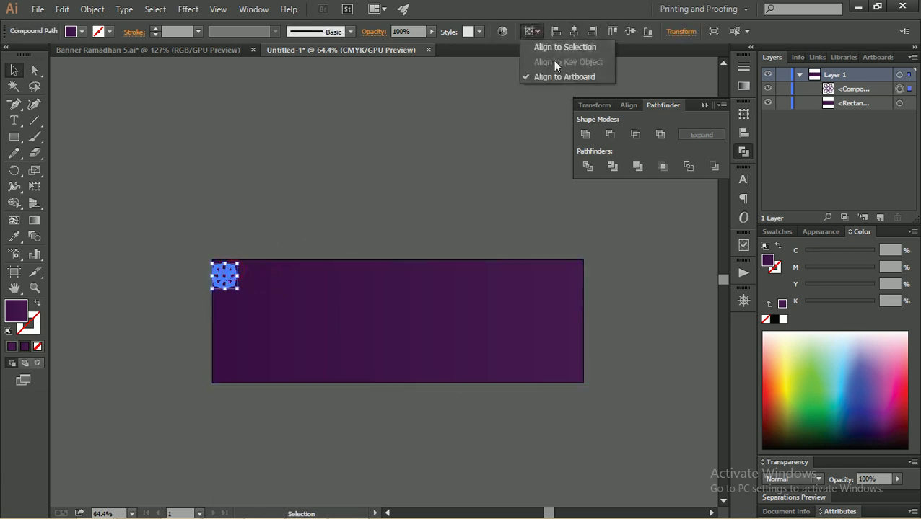
left_click(554, 75)
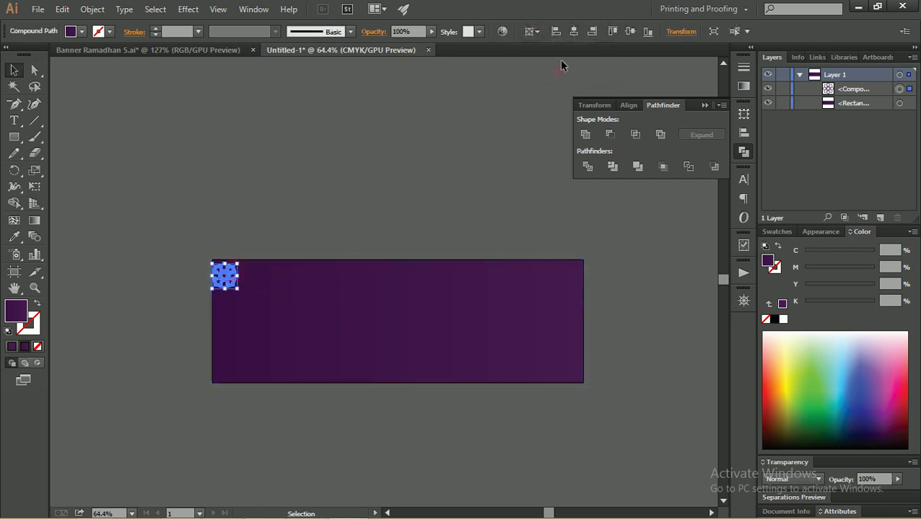
left_click(611, 32)
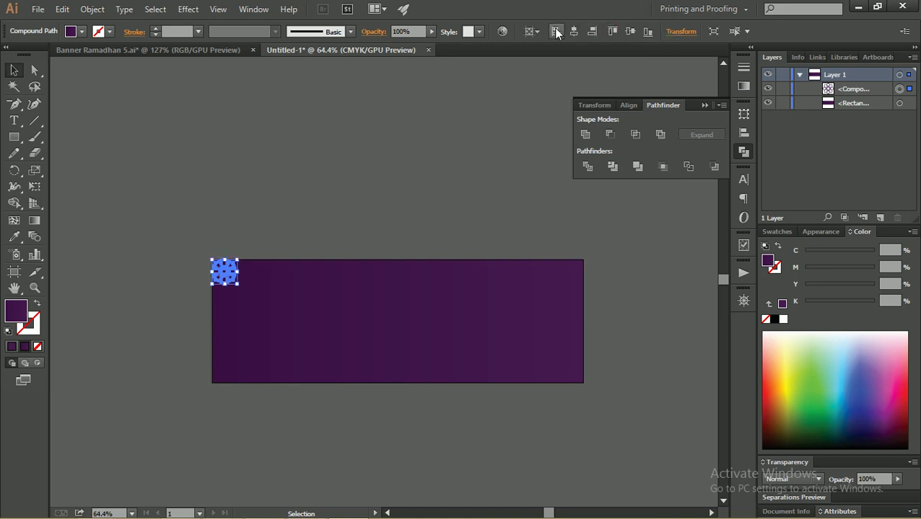
left_click(363, 196)
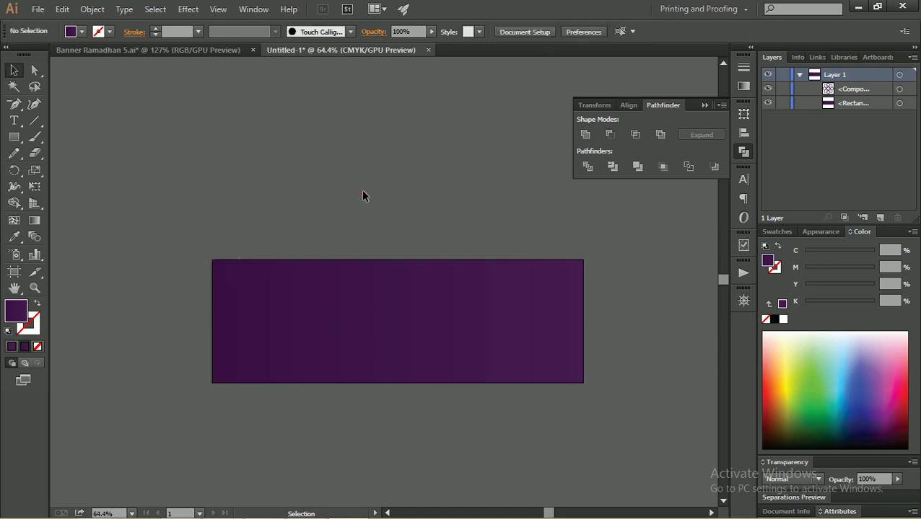
left_click(225, 280)
- Shrink the rosette further to about 1.69 cm at the banner's corner
scroll(243, 279, "up", 3)
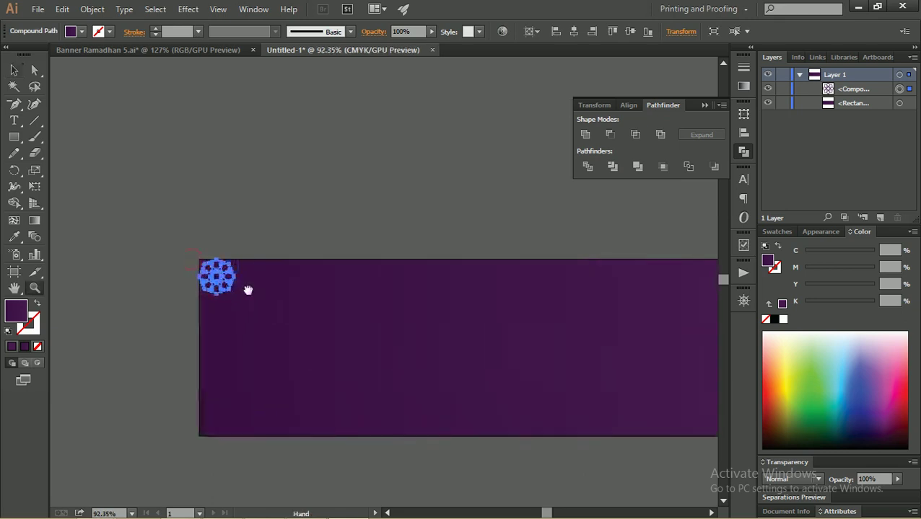
left_click_drag(248, 290, 230, 290)
left_click(226, 236)
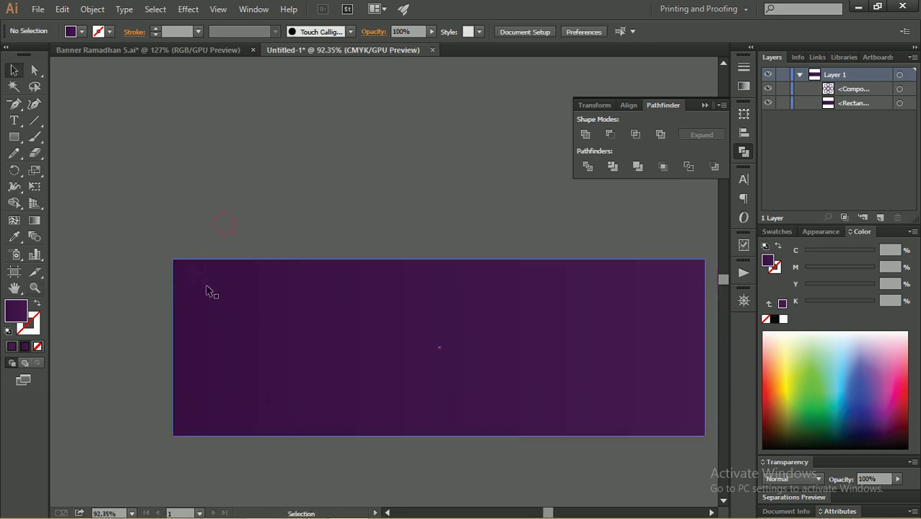
left_click(207, 290)
left_click_drag(208, 294, 201, 286)
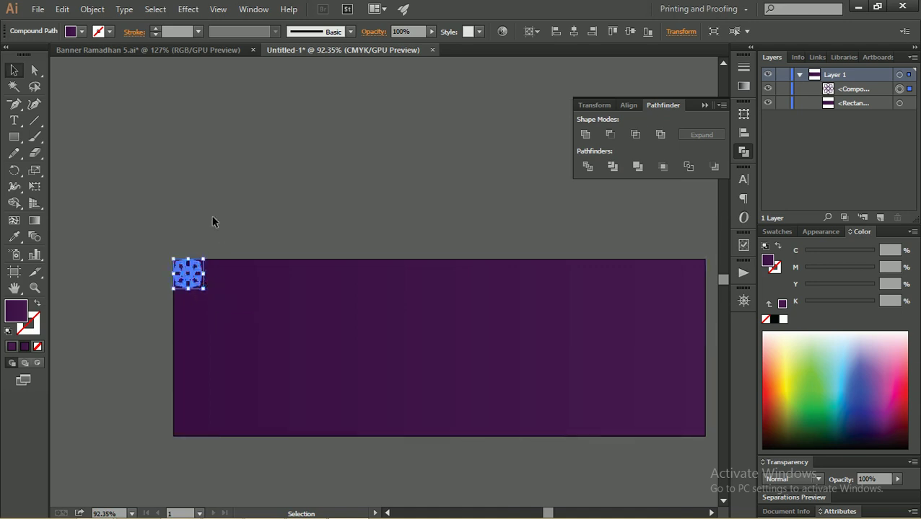
left_click(214, 220)
left_click(195, 276)
key("z")
left_click(158, 253)
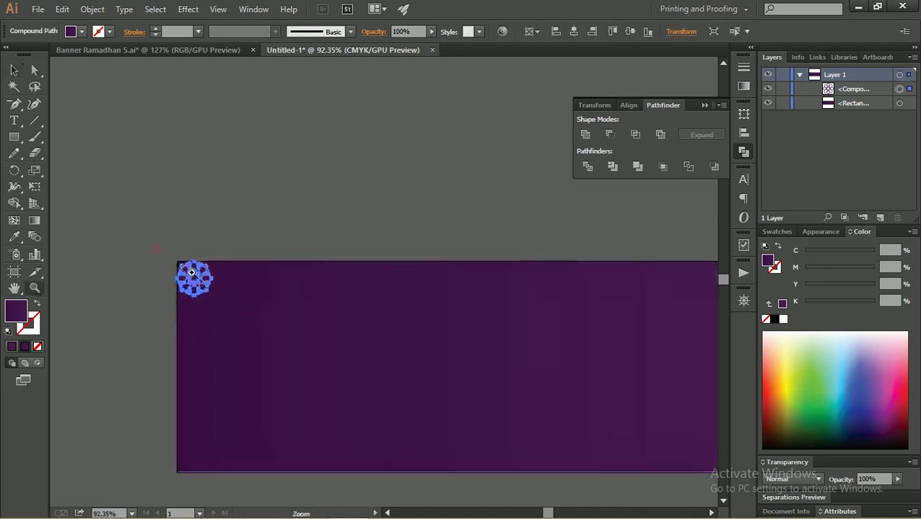
- Give the rosette a white fill with no stroke
key("d")
left_click(26, 326)
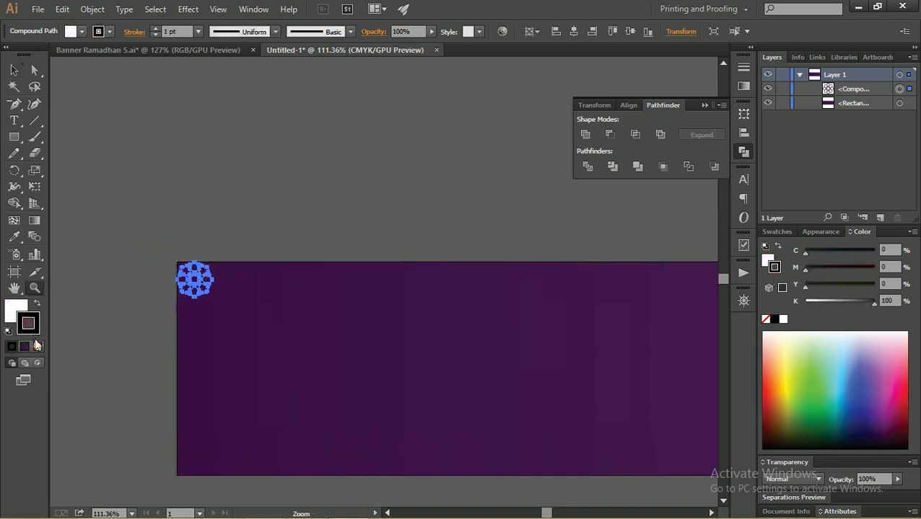
left_click(38, 347)
left_click(15, 309)
left_click(130, 234)
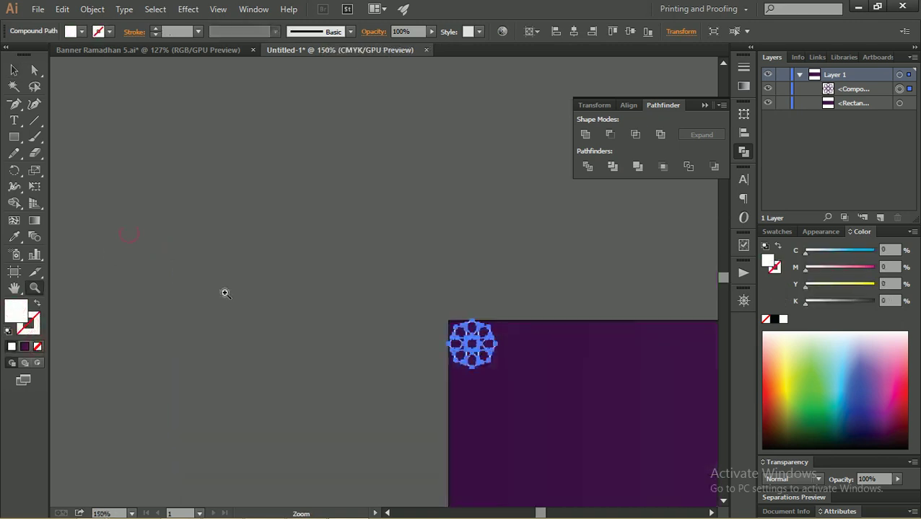
left_click_drag(450, 314, 210, 210)
left_click(263, 194, "alt")
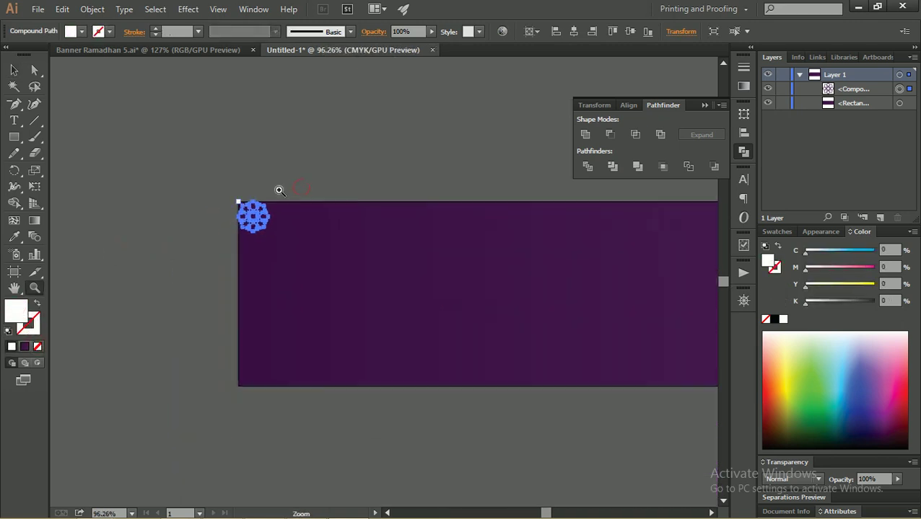
left_click_drag(285, 191, 205, 220)
- Zoom in closely to check the white rosette, then reselect it
key("v")
left_click(209, 178)
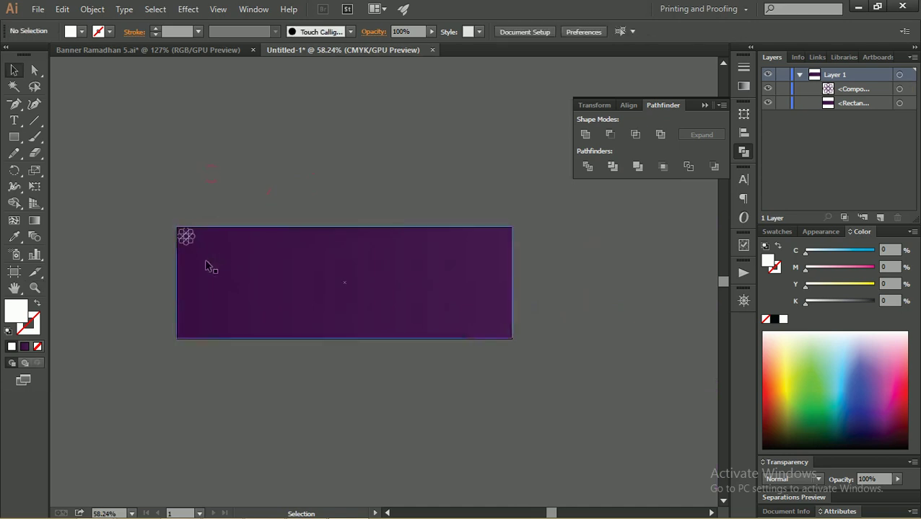
key("z")
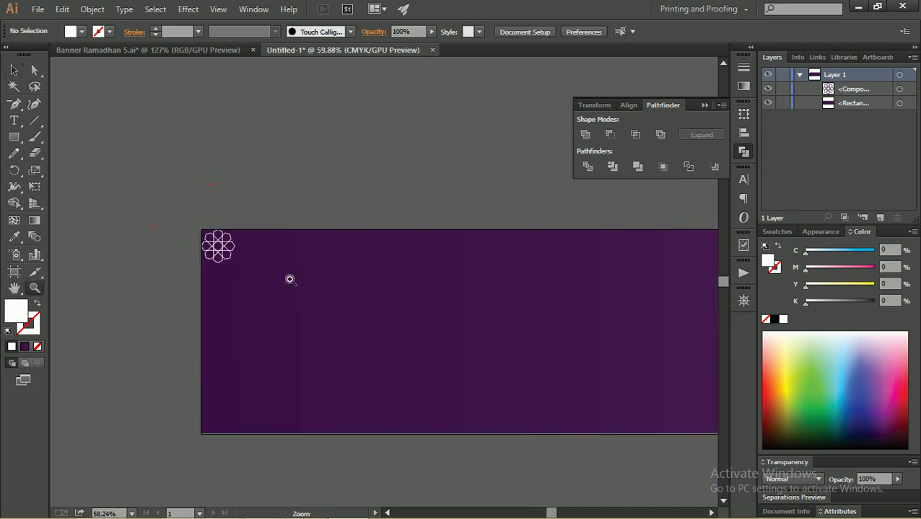
left_click_drag(171, 269, 302, 294)
mouse_move(143, 257)
left_mouse_down()
mouse_move(218, 325)
mouse_move(153, 284)
left_mouse_up()
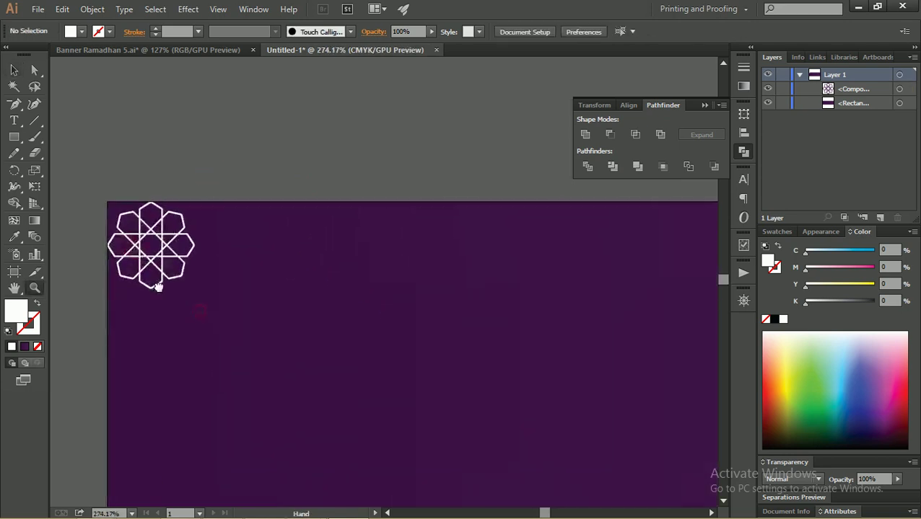
key("v")
left_click(149, 286)
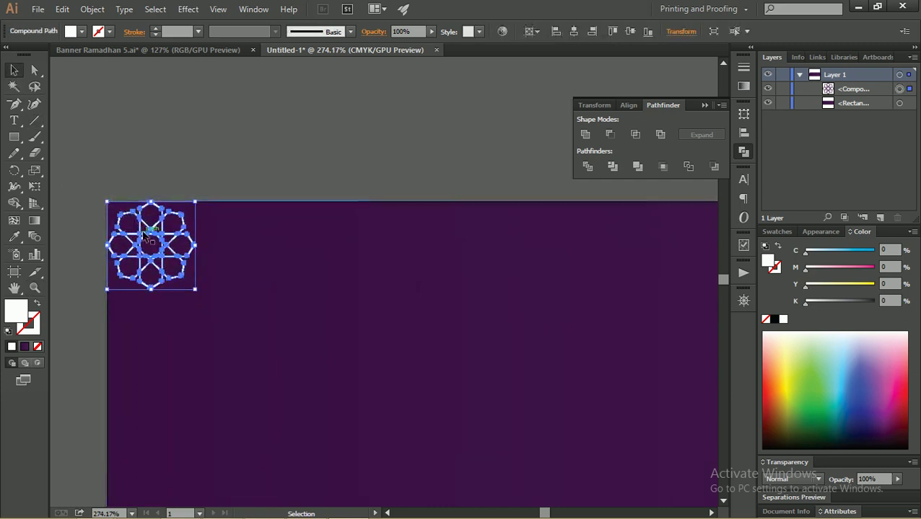
- Duplicate the rosette sideways repeatedly to form a row along the banner's top edge
left_click_drag(145, 240, 235, 243)
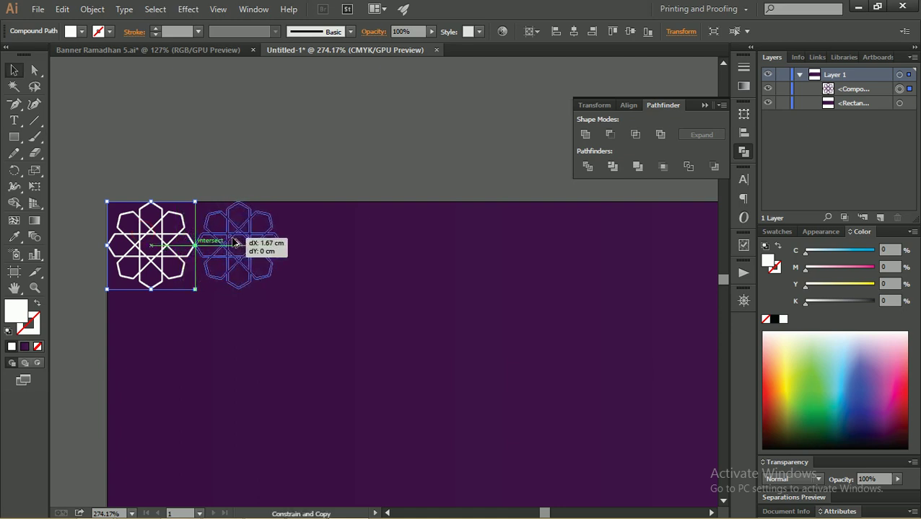
left_click_drag(234, 244, 235, 243)
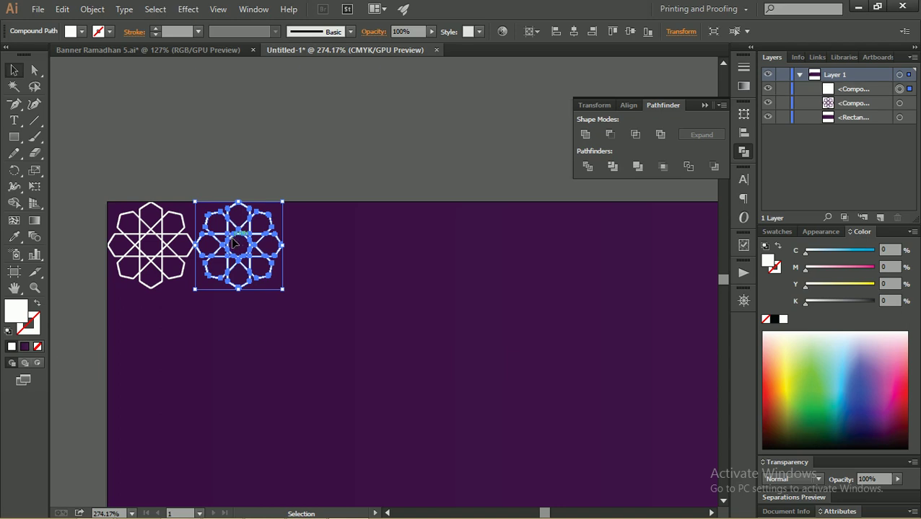
key("ctrl+d")
key("ctrl+d")
key("ctrl+d")
key("ctrl+d")
key("ctrl+d")
key("ctrl+minus")
key("ctrl+minus")
key("ctrl+minus")
key("ctrl+minus")
key("ctrl+minus")
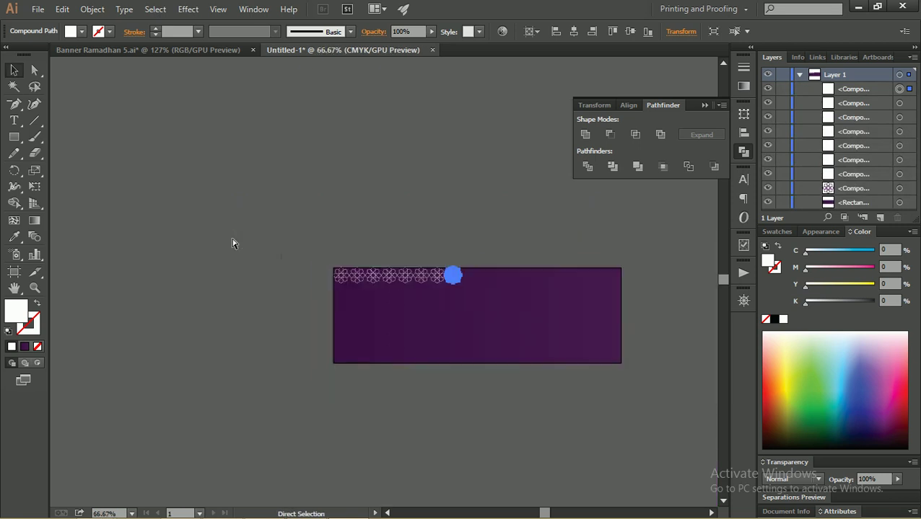
key("ctrl+d")
key("ctrl+d")
key("ctrl+d")
key("ctrl+d")
key("ctrl+d")
key("ctrl+d")
key("ctrl+d")
key("ctrl+d")
key("ctrl+d")
- Select the whole rosette row, make it a compound path and unite it
key("v")
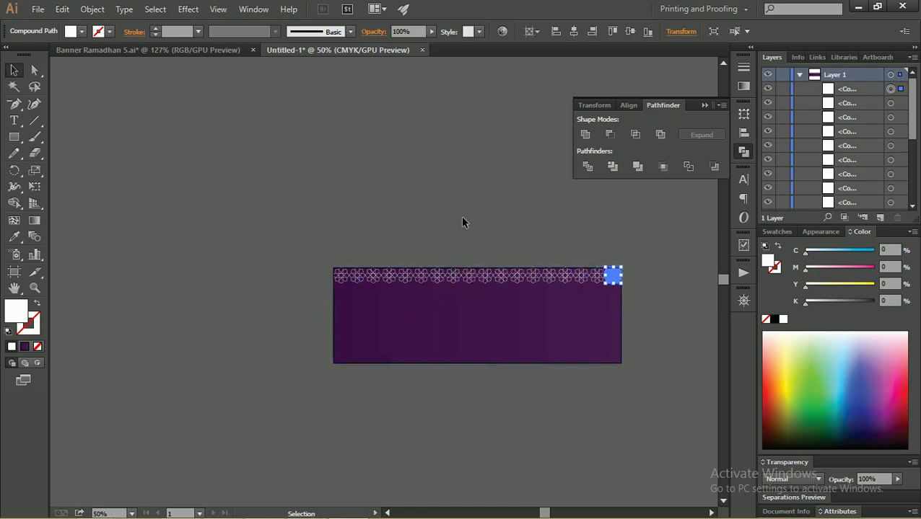
left_click(460, 216)
left_click_drag(284, 240, 685, 304)
key("ctrl+8")
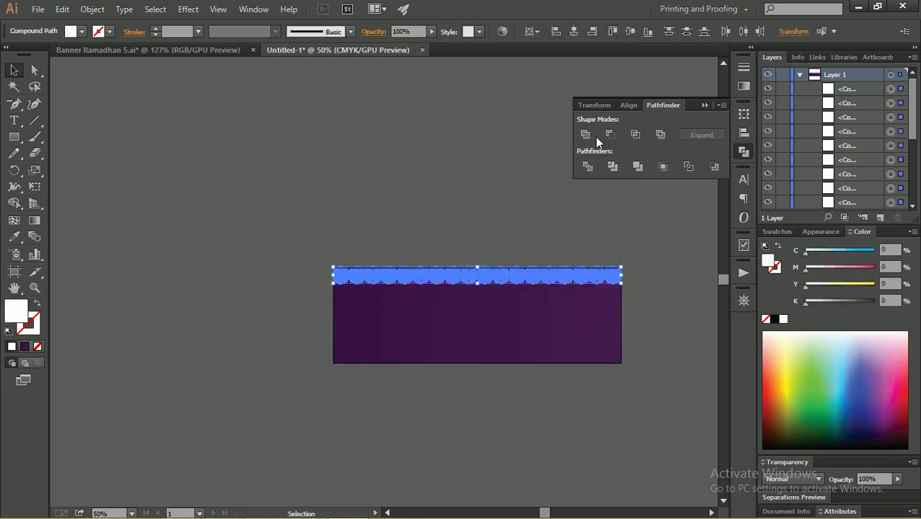
left_click(585, 134)
key("z")
mouse_move(448, 253)
left_mouse_down()
mouse_move(578, 329)
mouse_move(416, 259)
left_mouse_up()
key("v")
left_click(402, 164)
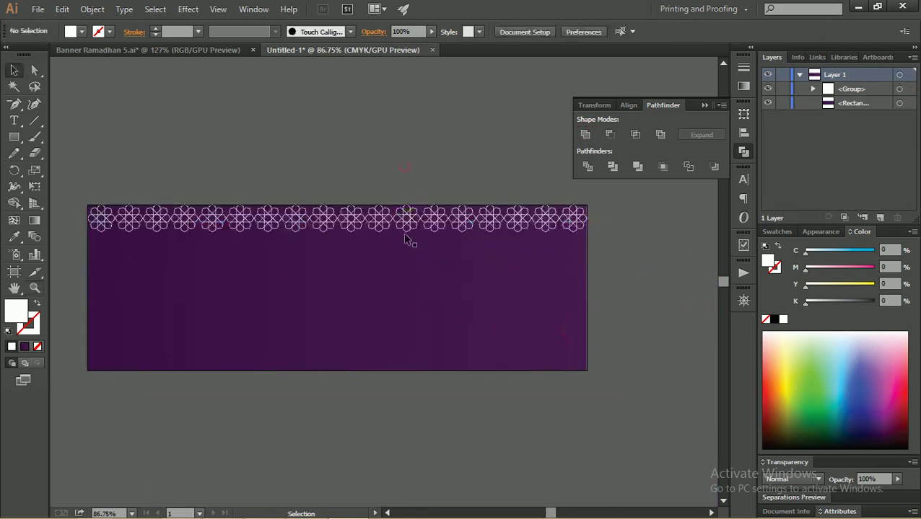
- Copy the rosette row straight downward and repeat twice to stack more rows
left_click(448, 227)
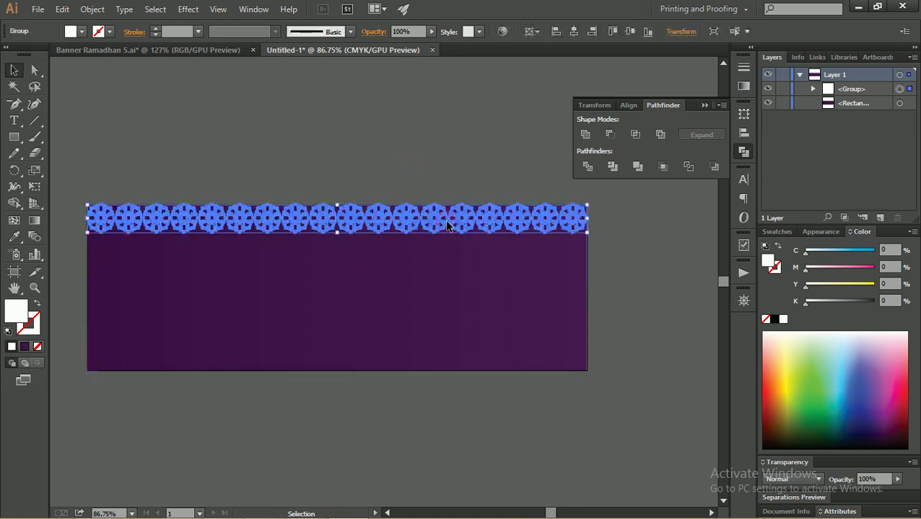
left_click_drag(445, 232, 448, 252)
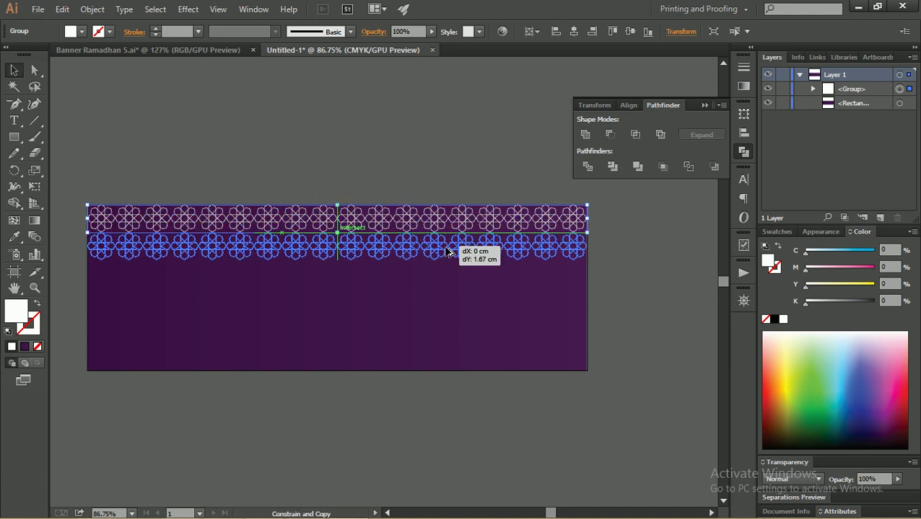
left_click_drag(447, 251, 447, 252)
key("ctrl+d")
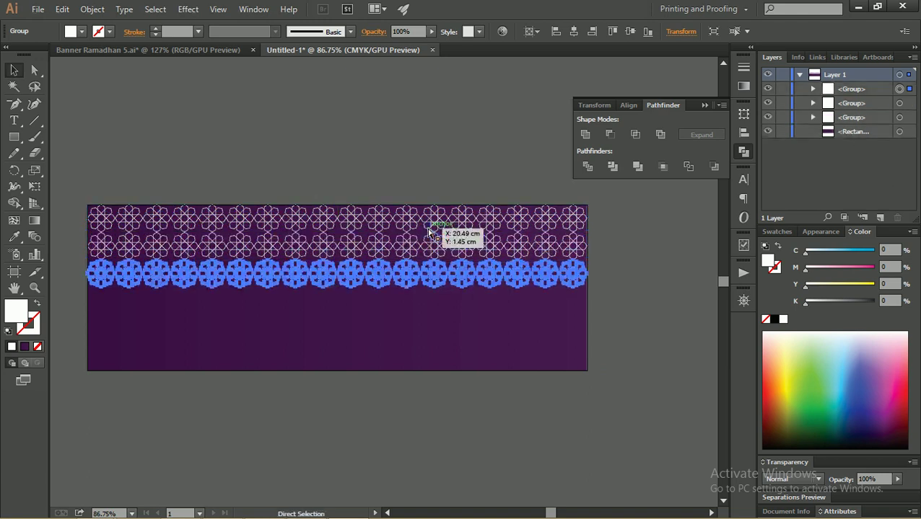
key("ctrl+d")
key("ctrl+d")
key("ctrl+d")
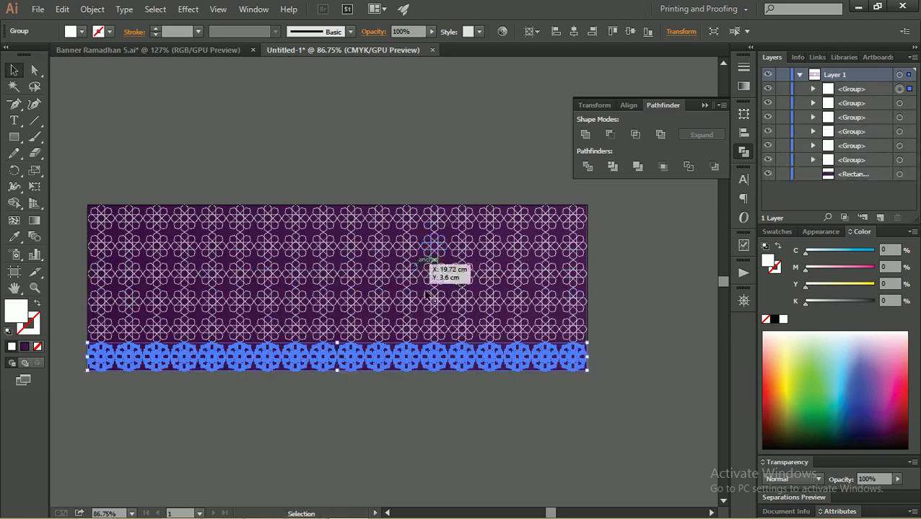
- Move the purple rectangle below the artboard and select all rosette rows
left_click(625, 299)
left_click_drag(586, 373, 564, 478)
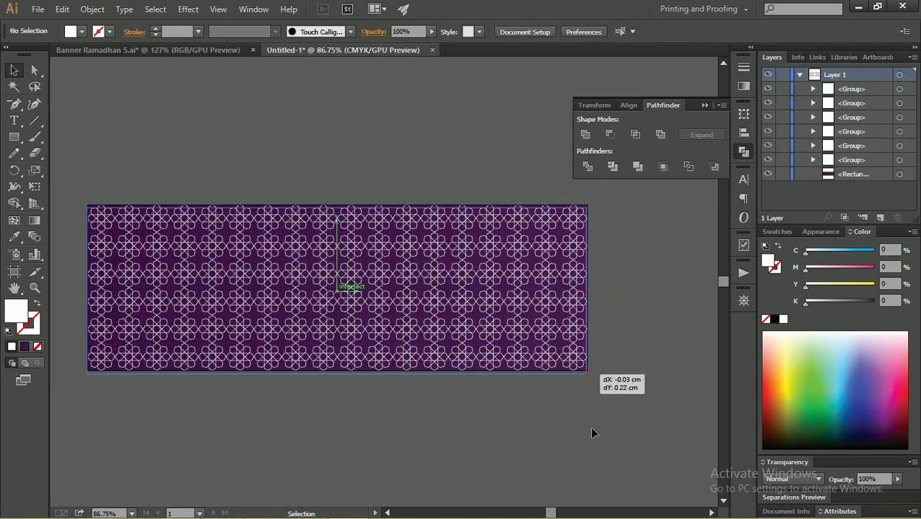
left_click_drag(564, 478, 565, 496)
left_click_drag(640, 376, 68, 175)
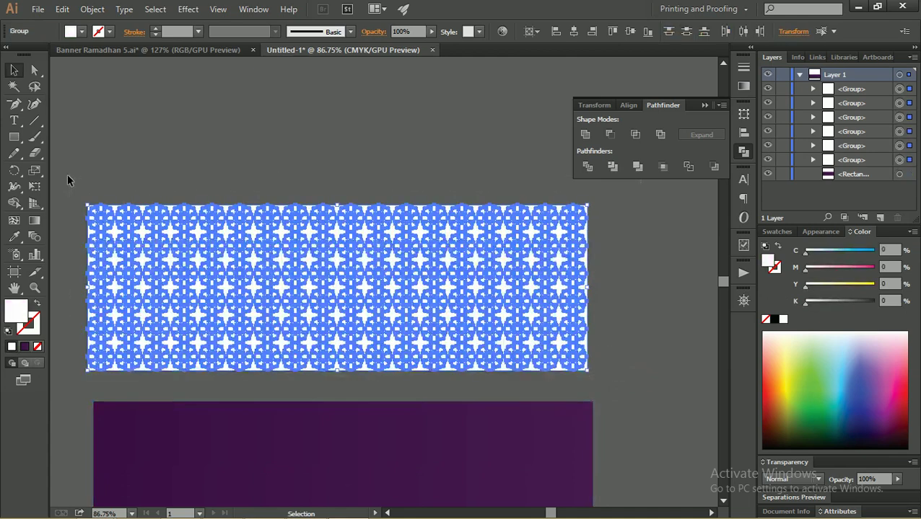
- Unite all rosette rows into one shape and move it up partly above the artboard
left_click(585, 134)
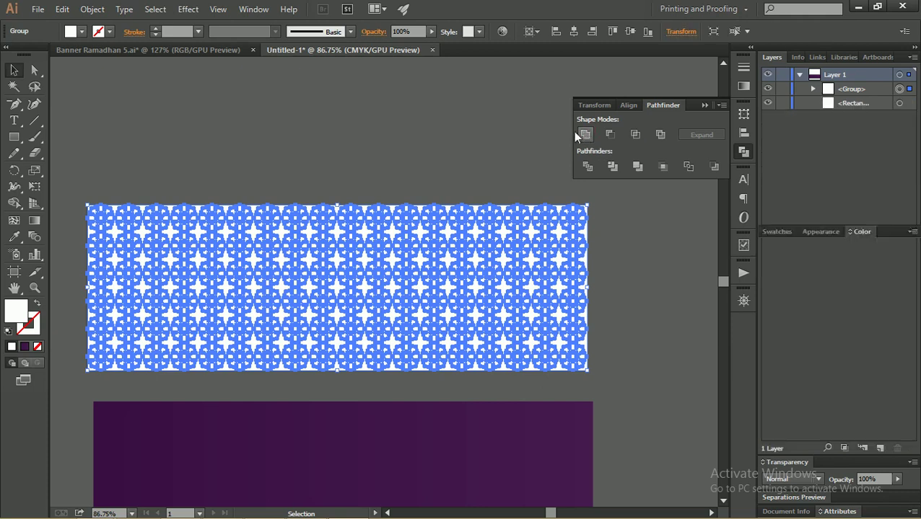
left_click(479, 135)
left_click_drag(438, 222, 427, 104)
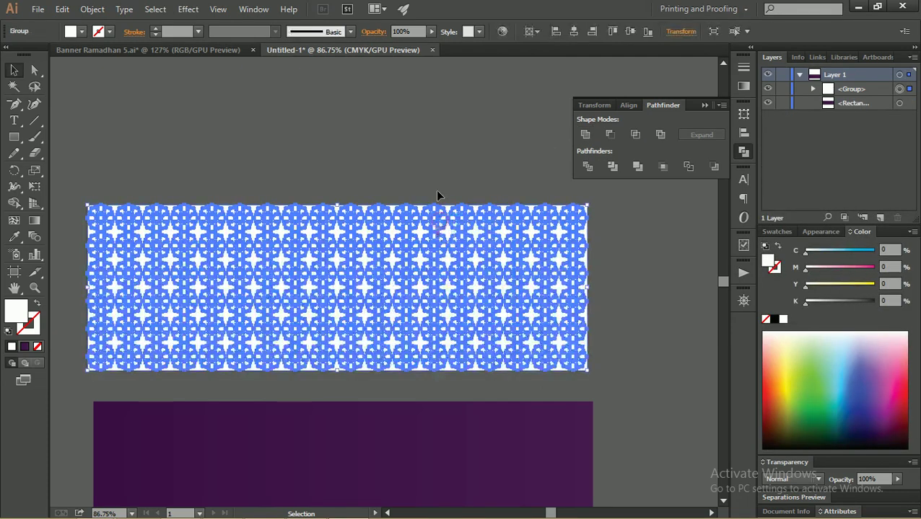
left_click(427, 104)
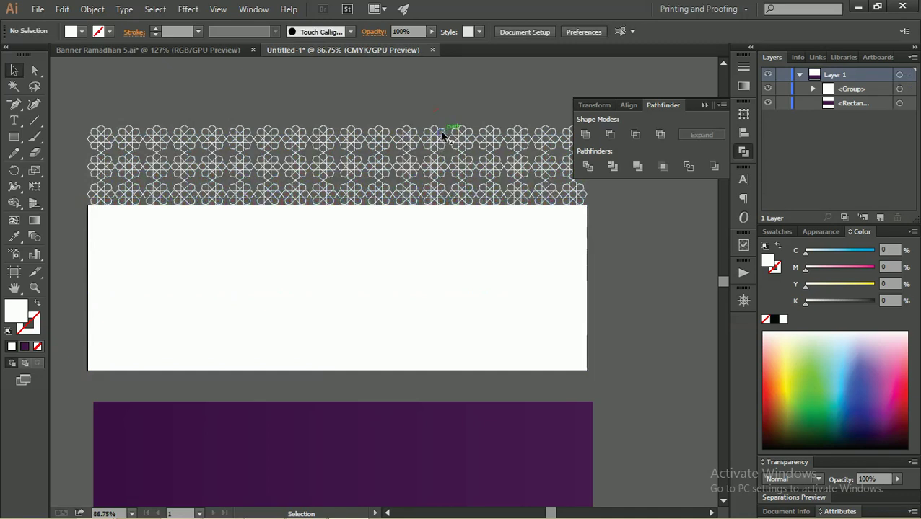
- Eyedropper the purple rectangle's colour onto the pattern, then select the rectangle
left_click(441, 135)
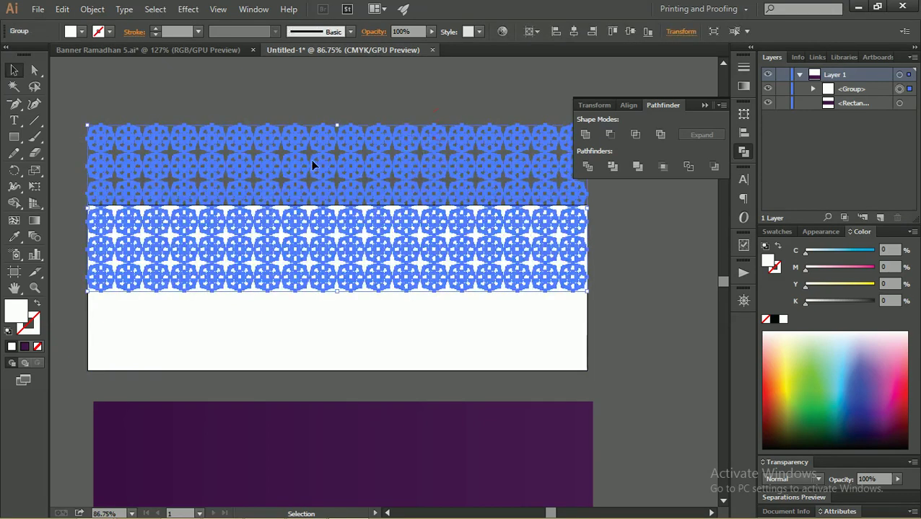
key("i")
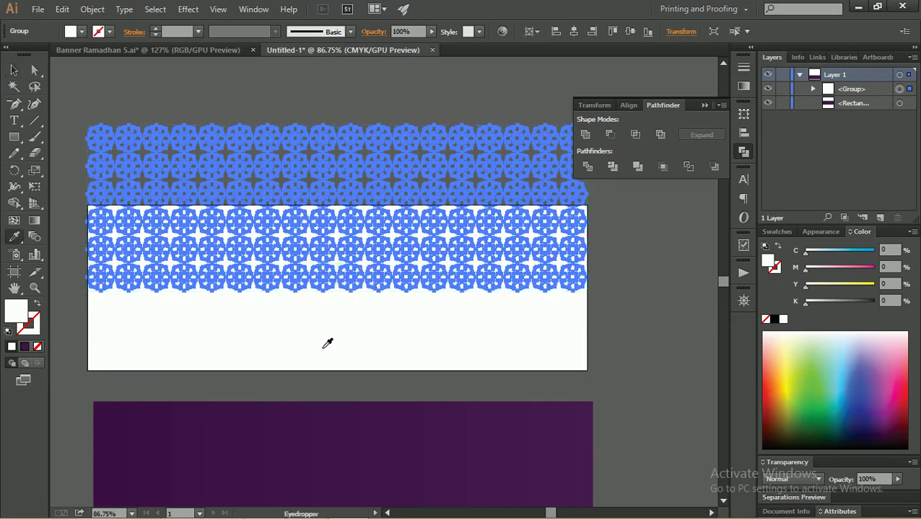
left_click(324, 418)
left_click(16, 72)
left_click(127, 84)
left_click(312, 430)
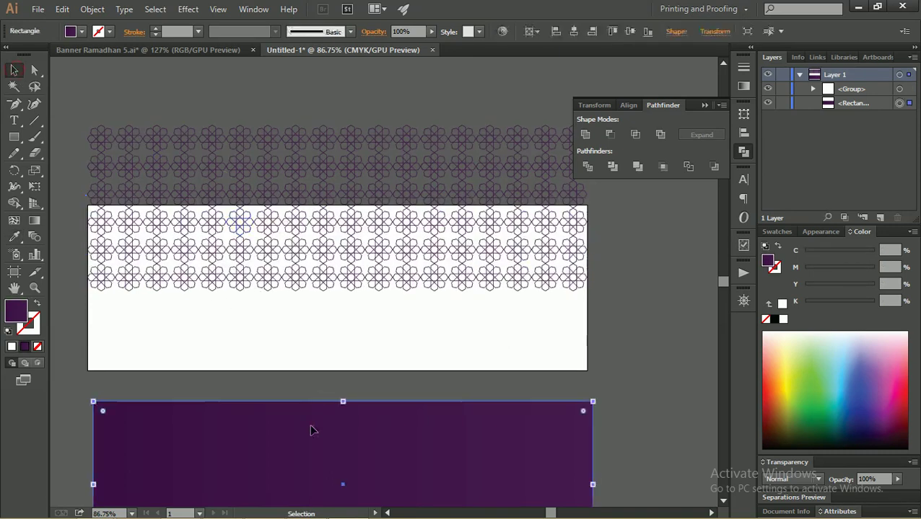
- Centre the rosette pattern horizontally and vertically over the purple rectangle, then close Pathfinder
left_click(630, 31)
left_click(649, 233)
left_click(521, 168)
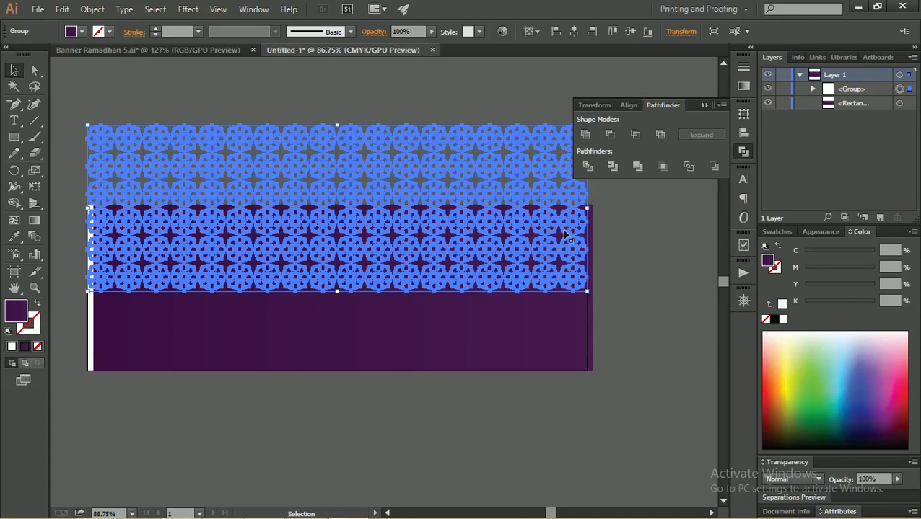
left_click(570, 294, "shift")
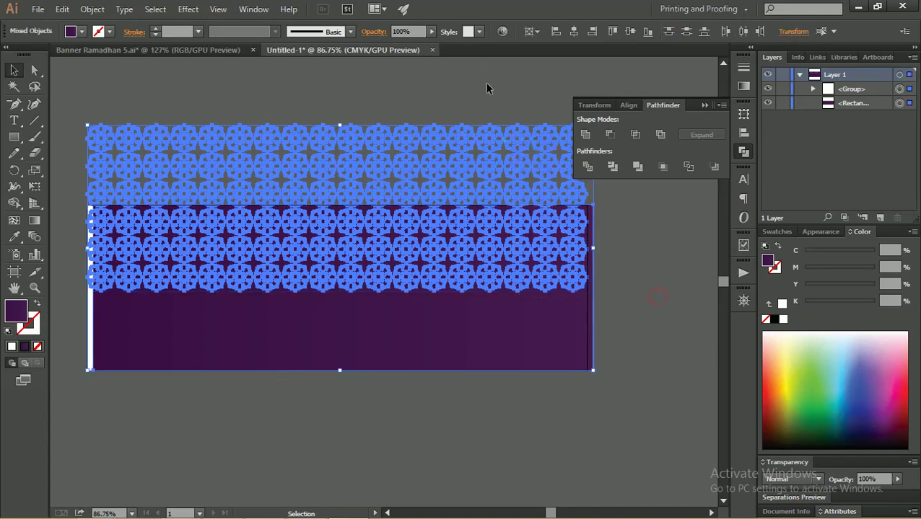
left_click(571, 33)
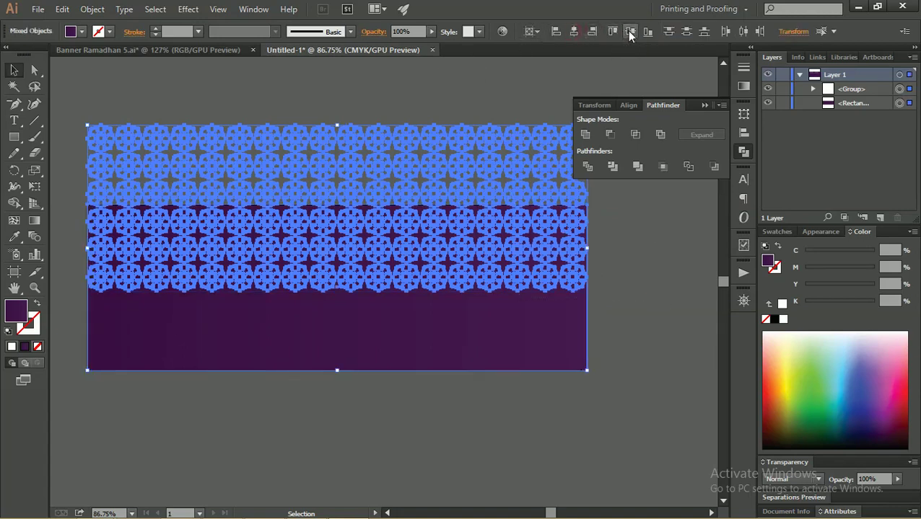
left_click(630, 33)
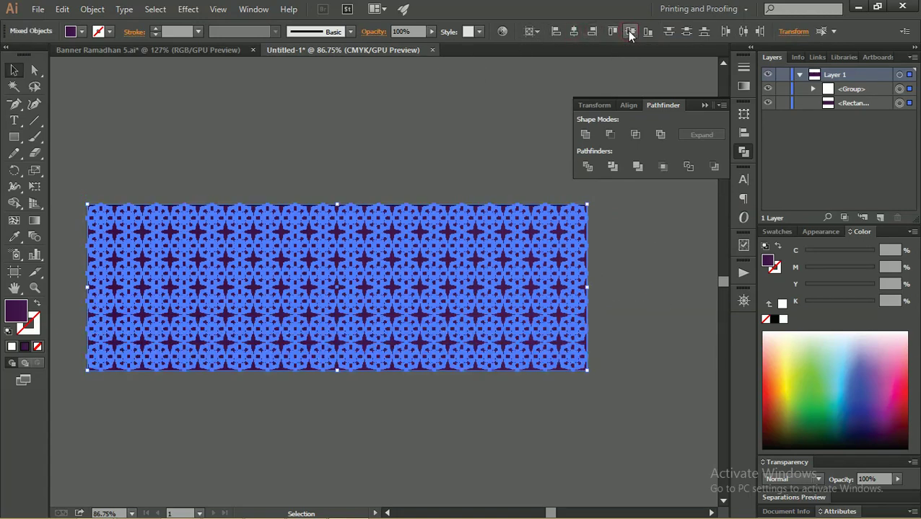
left_click(703, 105)
- Zoom in to check the banner's upper left, then reselect the rosette pattern
scroll(372, 191, "down", 2)
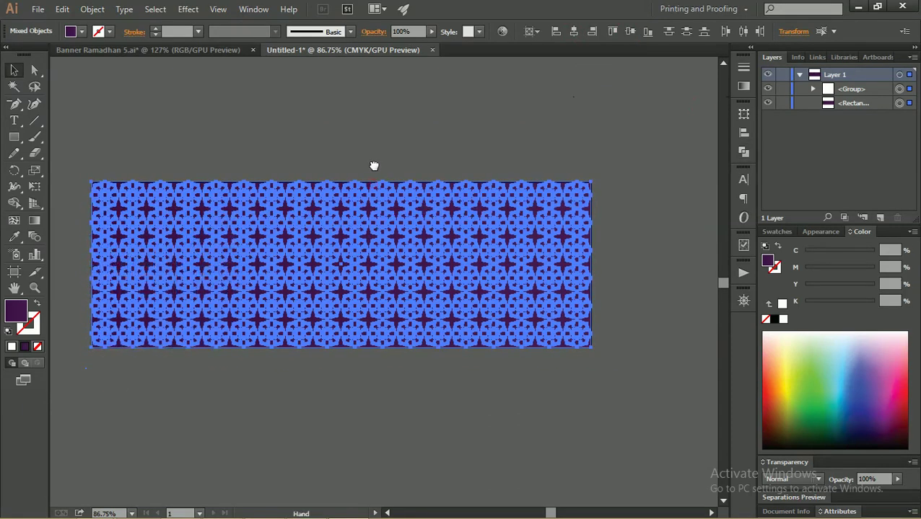
left_click(363, 143)
key("z")
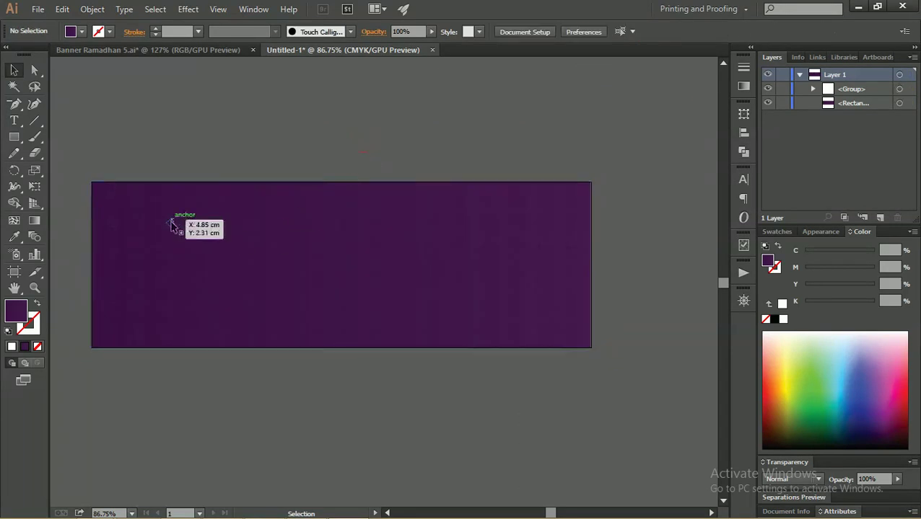
left_click_drag(149, 203, 412, 238)
left_click(326, 237, "alt")
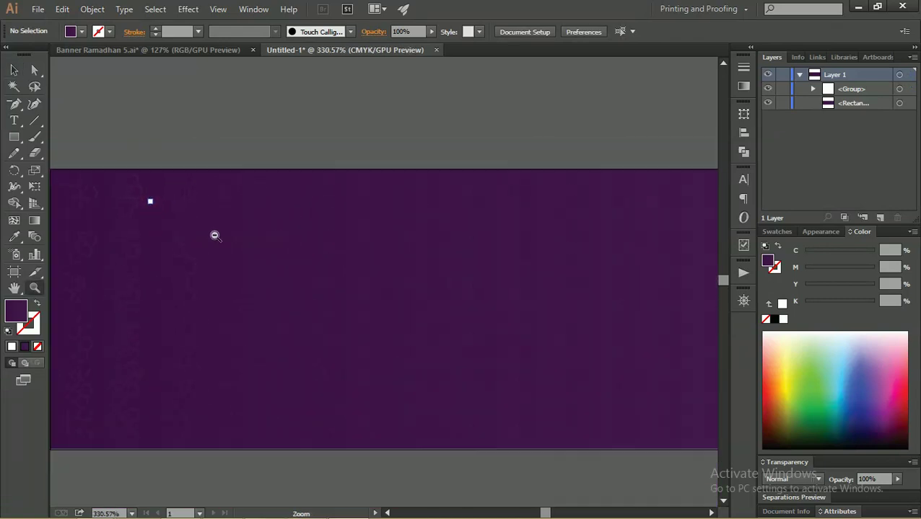
key("v")
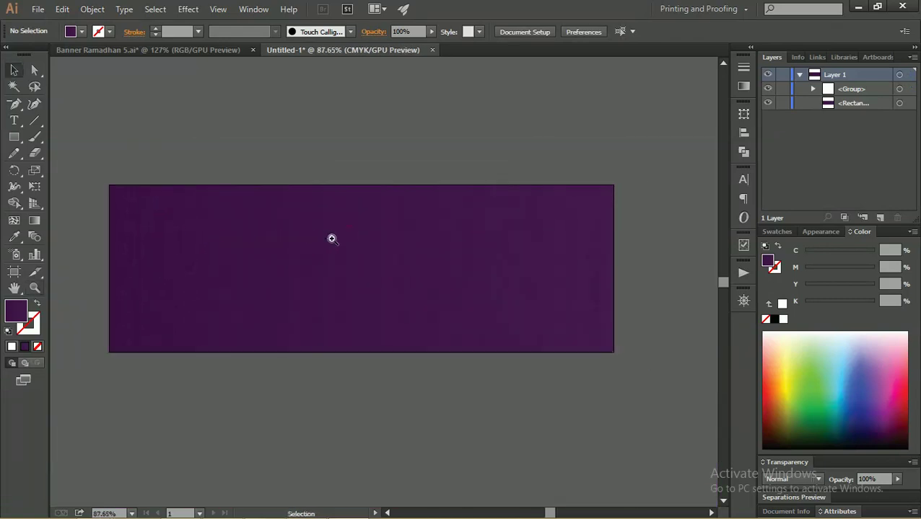
left_click(336, 231)
left_click(333, 227)
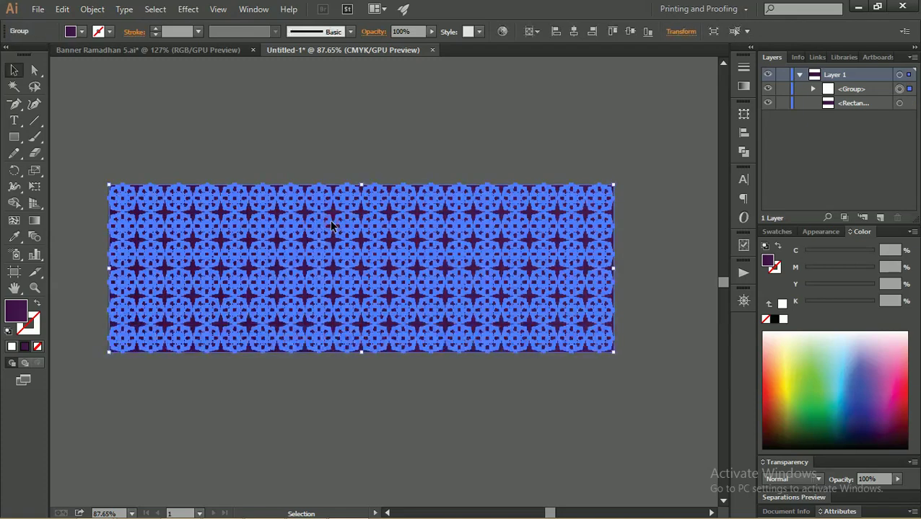
- Apply a left-to-right gradient across the rosette pattern
key("g")
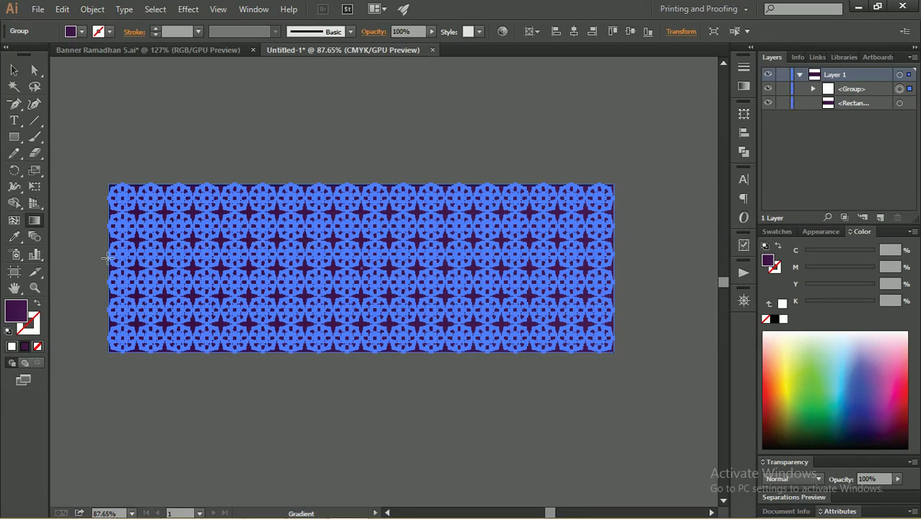
left_click_drag(108, 268, 627, 245)
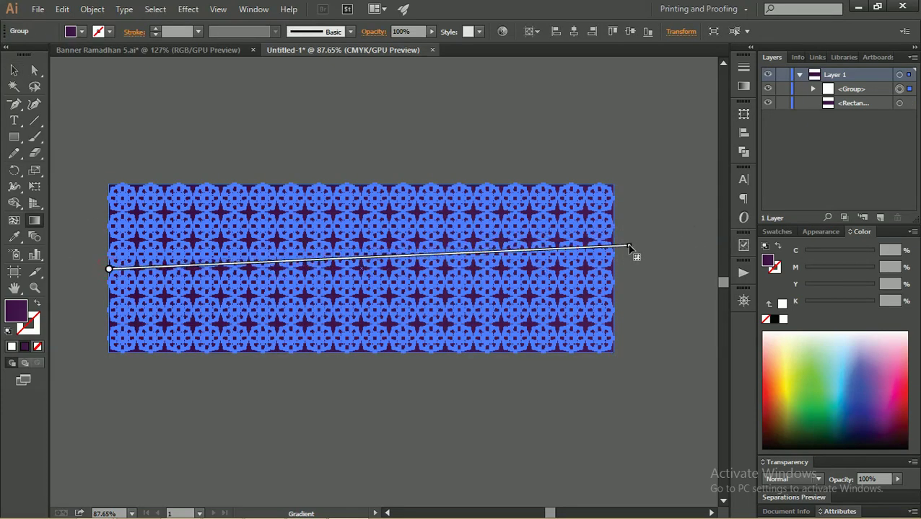
left_click(15, 70)
left_click(120, 109)
- Move the purple rectangle and the pattern upward together, then select the rectangle
key("z")
left_click_drag(225, 210, 414, 249)
key("ctrl+0")
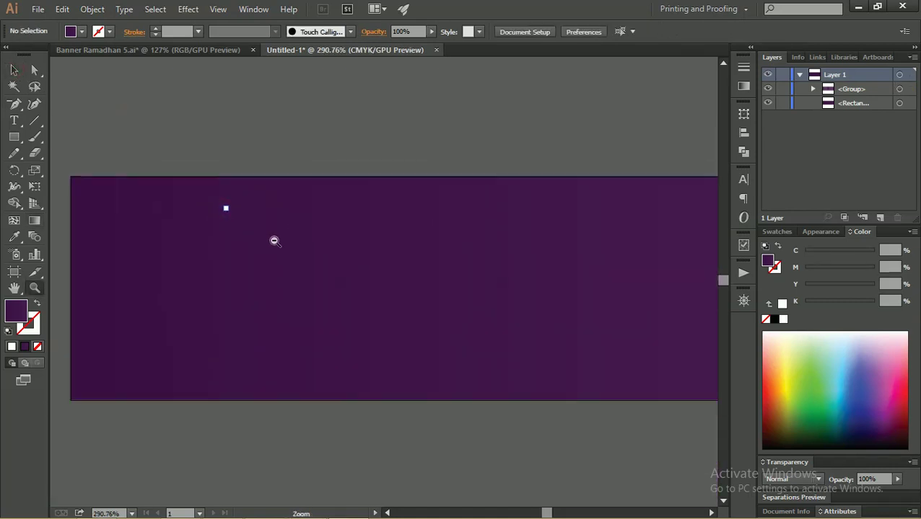
key("v")
left_click_drag(349, 246, 356, 179)
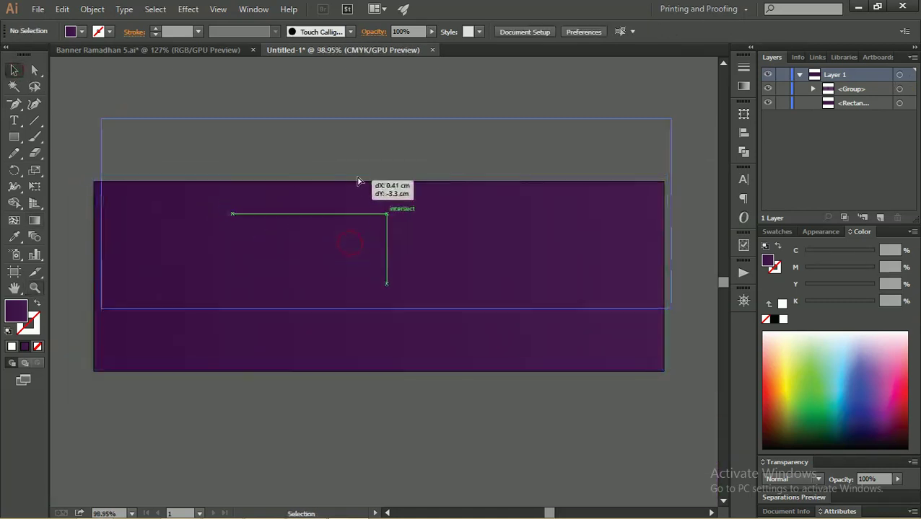
left_click_drag(398, 316, 430, 181)
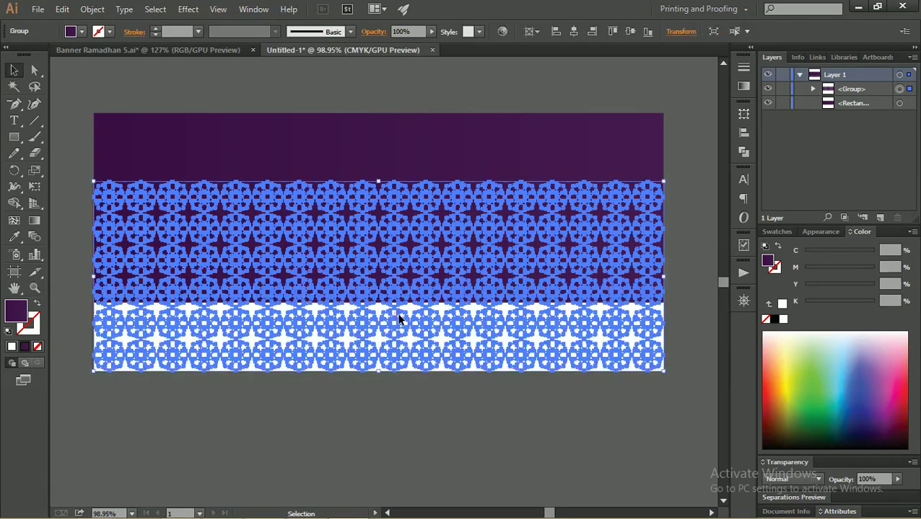
left_click(431, 168)
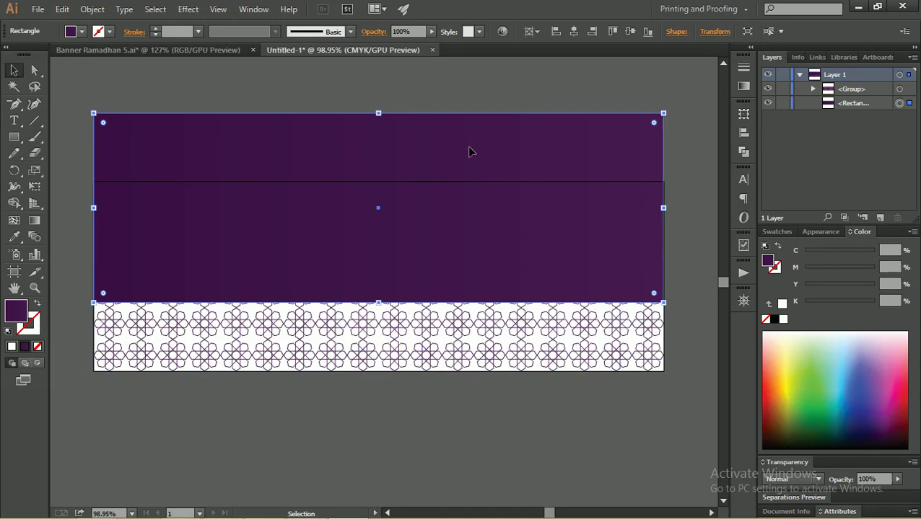
- Set the rectangle gradient's left stop to K 32 and right stop to K 50
key("ctrl")
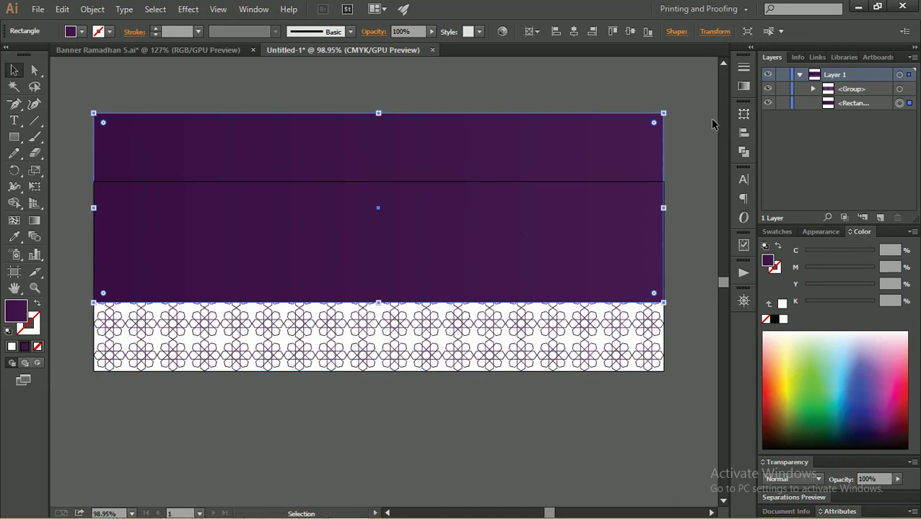
left_click(744, 87)
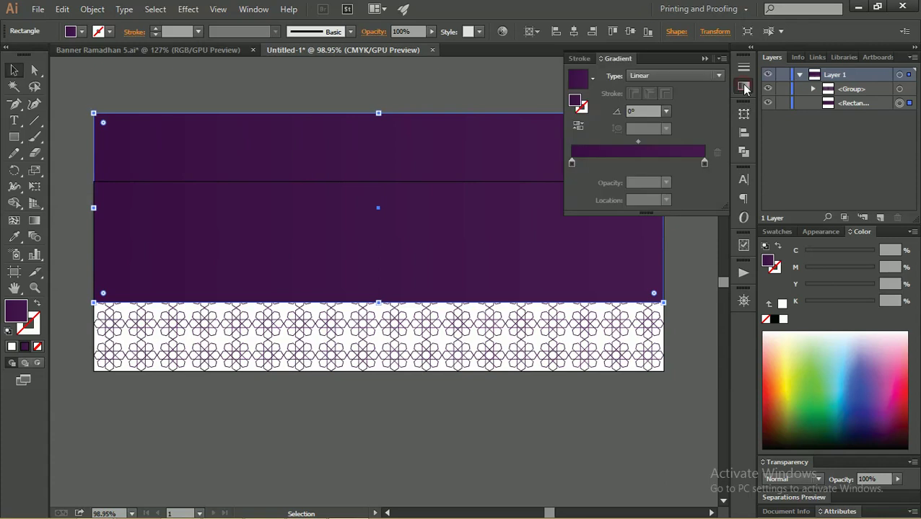
left_click(704, 164)
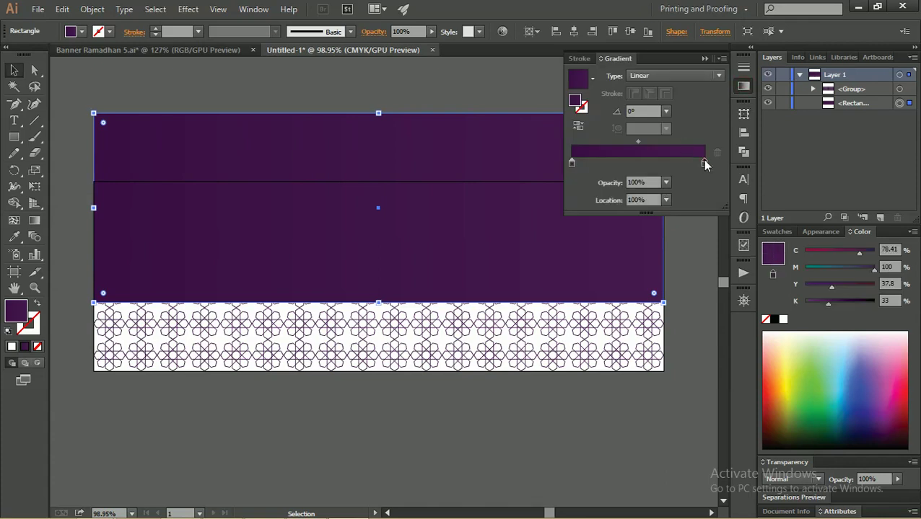
double_click(571, 164)
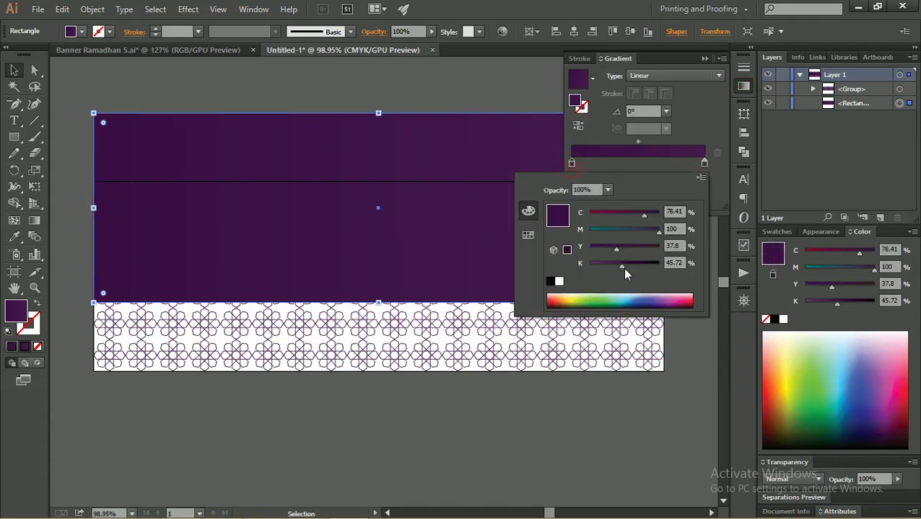
left_click_drag(622, 266, 610, 265)
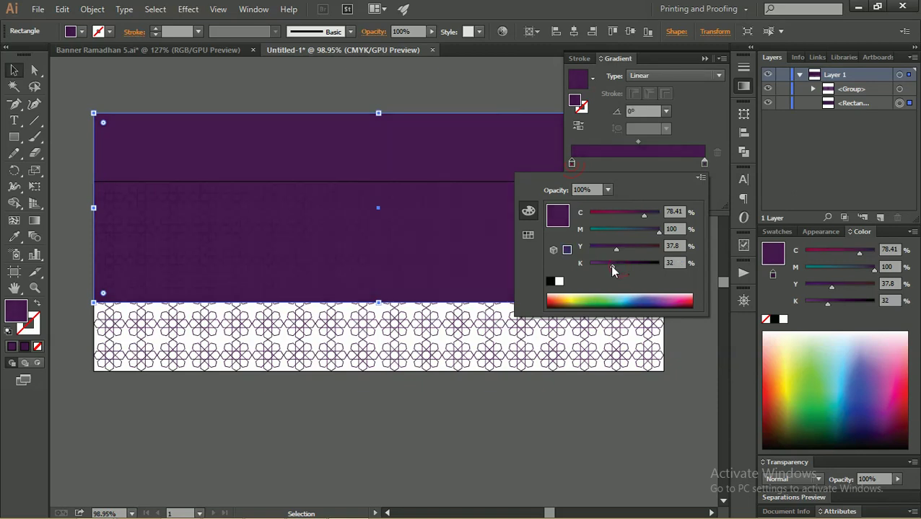
left_click(704, 164)
double_click(704, 164)
left_click_drag(612, 264, 624, 264)
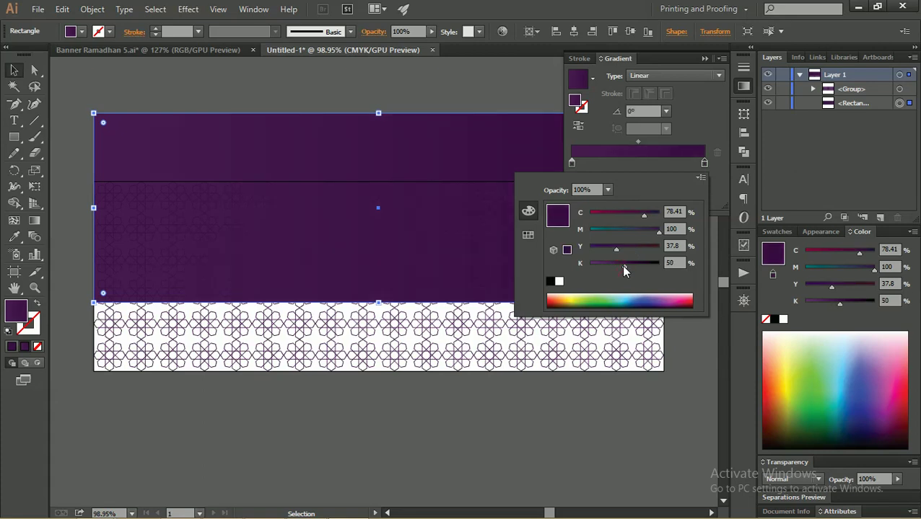
left_click(14, 70)
left_click(137, 80)
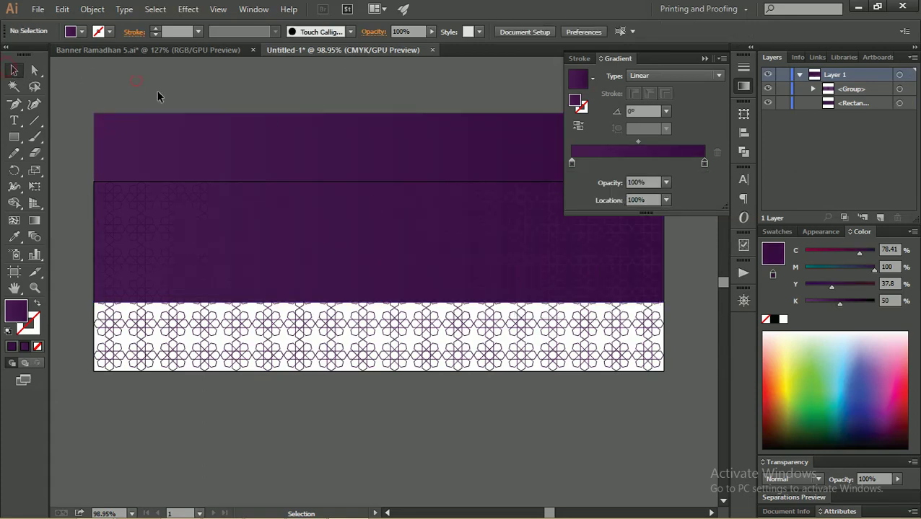
left_click(704, 60)
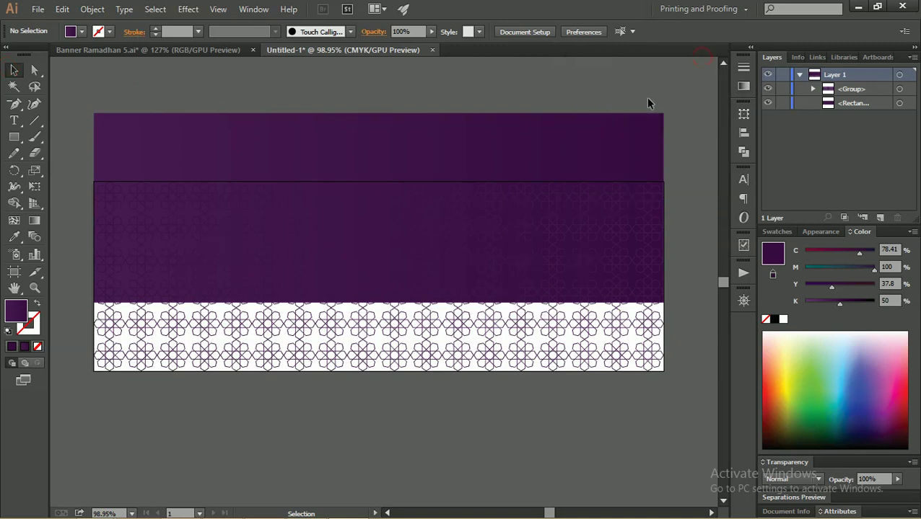
- Vertically centre the purple rectangle on the star pattern and inspect the pattern up close
left_click(643, 148)
left_click_drag(689, 193, 571, 236)
left_click(629, 31)
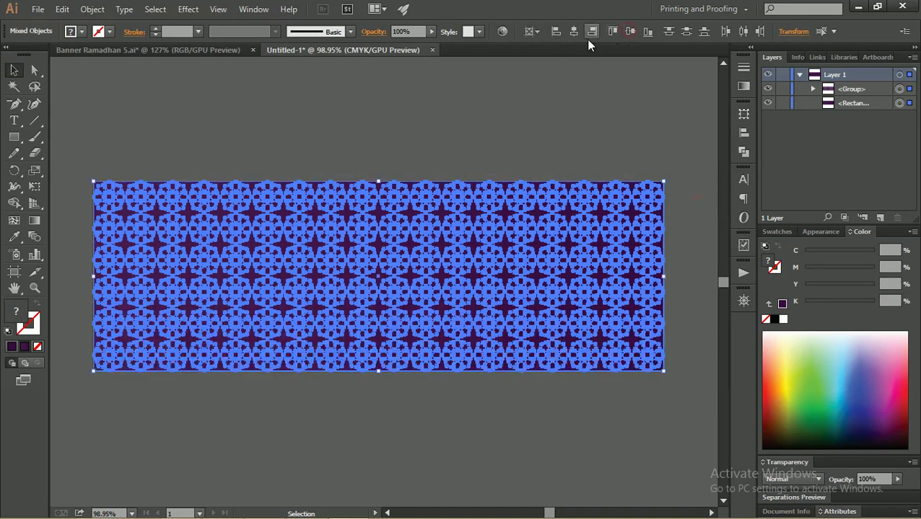
left_click(570, 131)
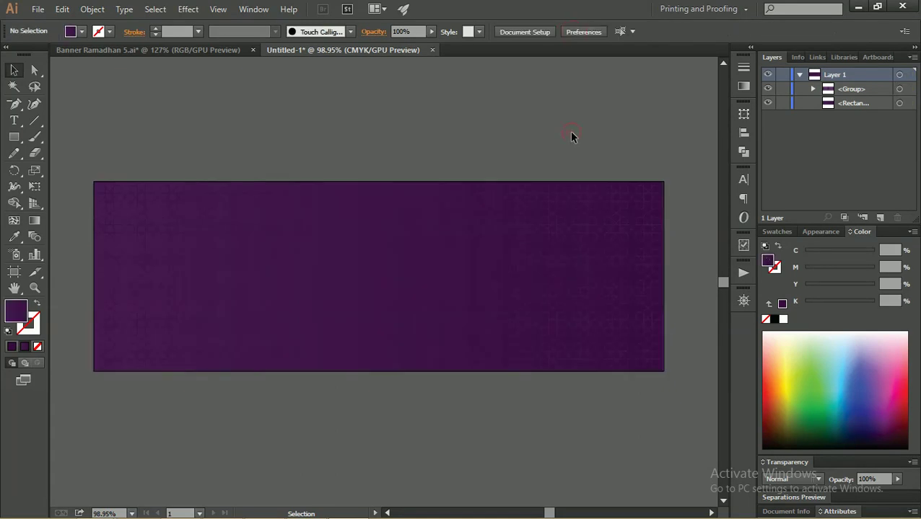
mouse_move(520, 165)
left_mouse_down()
mouse_move(466, 148)
mouse_move(409, 158)
mouse_move(501, 138)
mouse_move(470, 156)
left_mouse_up()
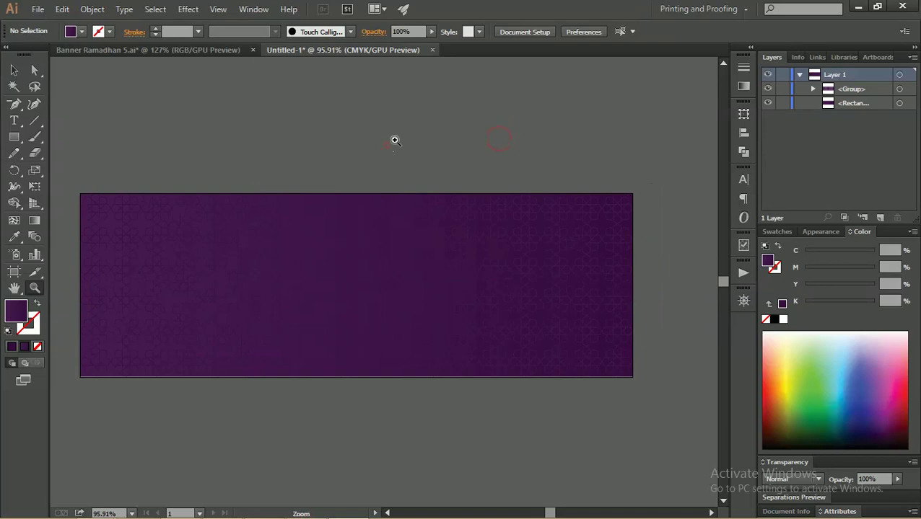
left_click(395, 140)
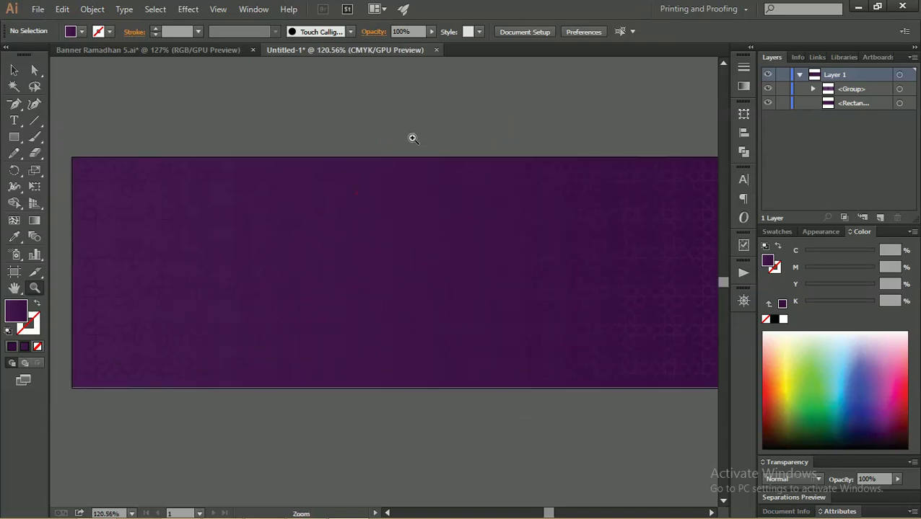
left_click(412, 139, "alt")
- Move the star pattern group upward off the purple rectangle
key("v")
left_click(469, 222)
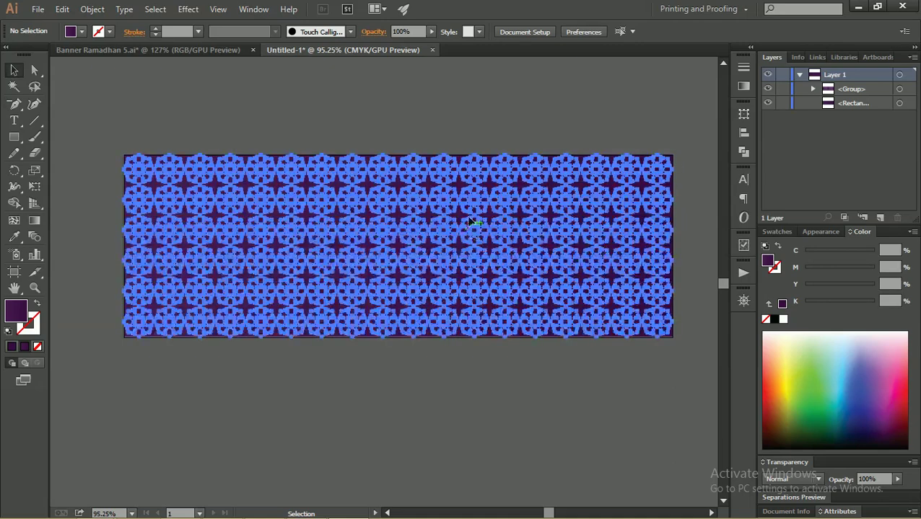
left_click_drag(469, 222, 469, 130)
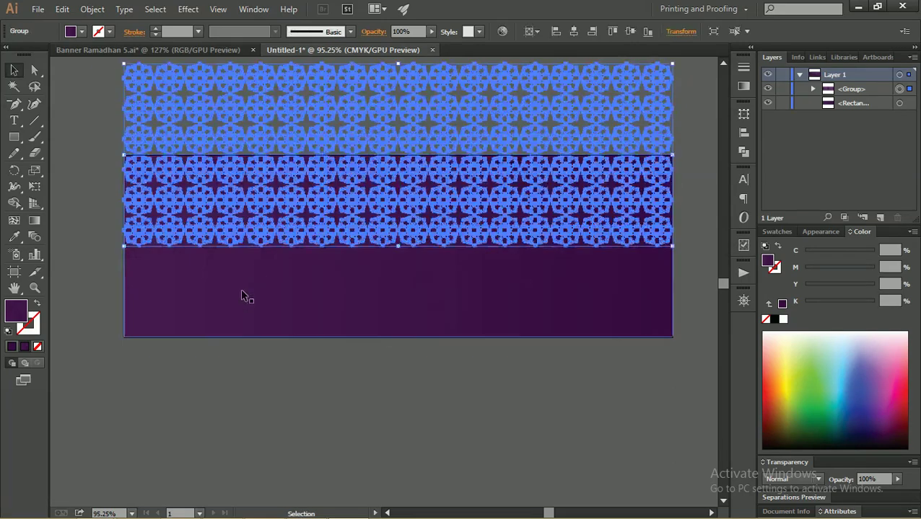
left_click(242, 292)
- Change the rectangle's gradient to Radial and redraw it across the rectangle
left_click(743, 86)
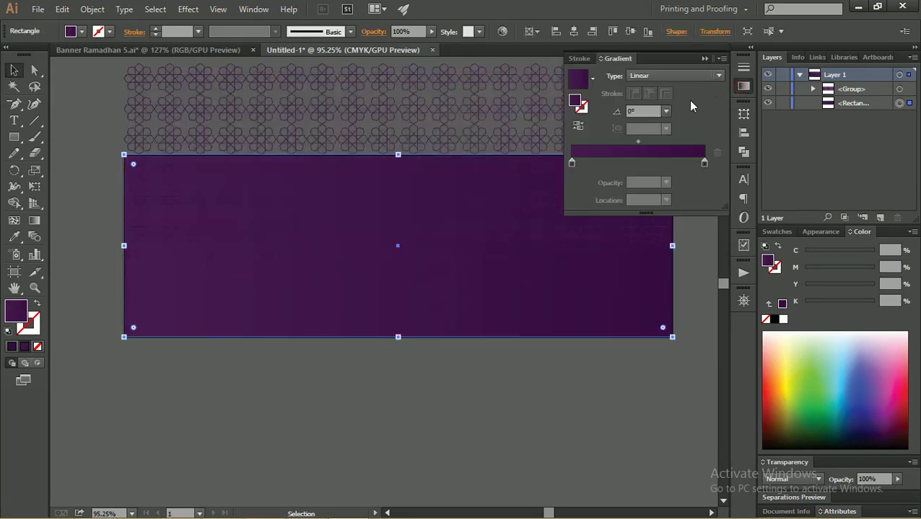
left_click(656, 77)
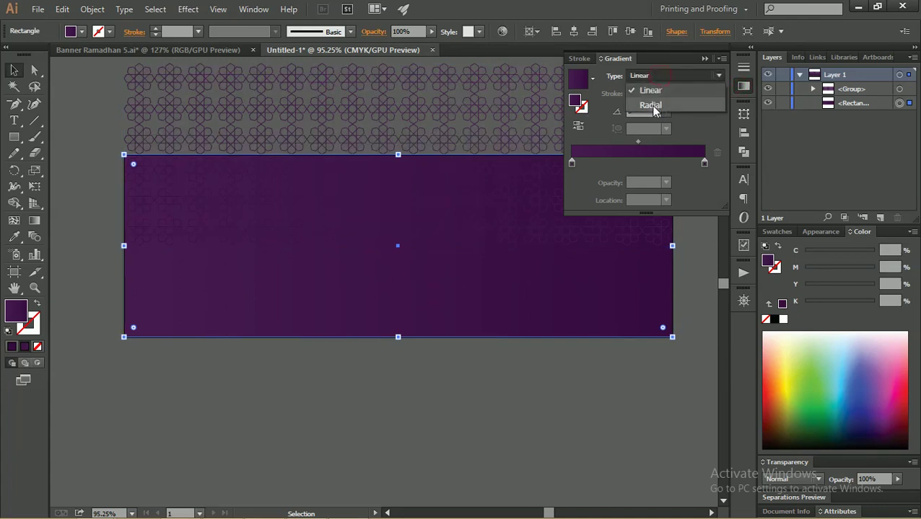
left_click(653, 106)
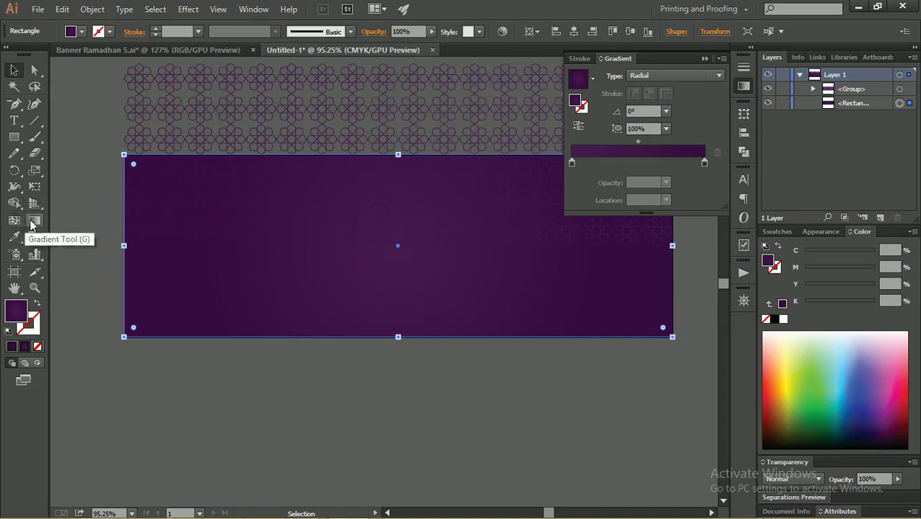
left_click(31, 224)
left_click_drag(186, 262, 640, 264)
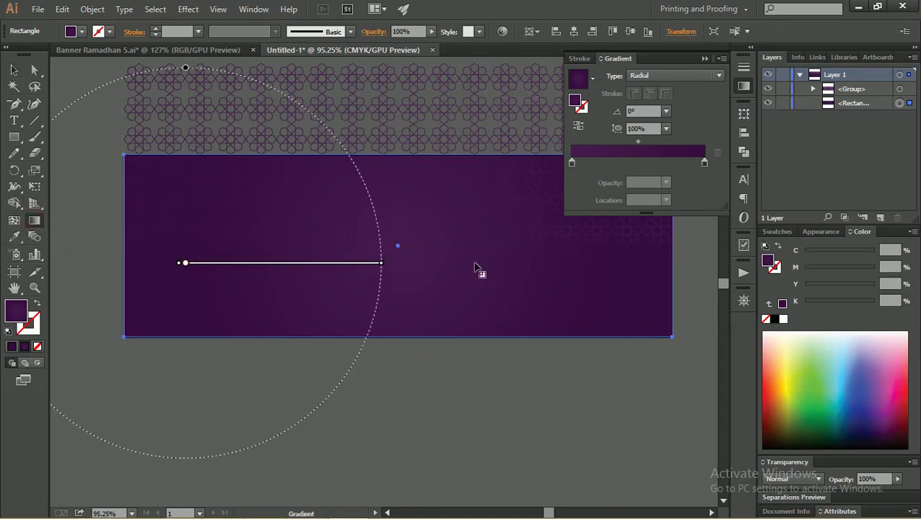
left_click_drag(504, 267, 561, 257)
- Re-centre the star pattern vertically on the rectangle and close the gradient panel
left_click(14, 70)
left_click(166, 90)
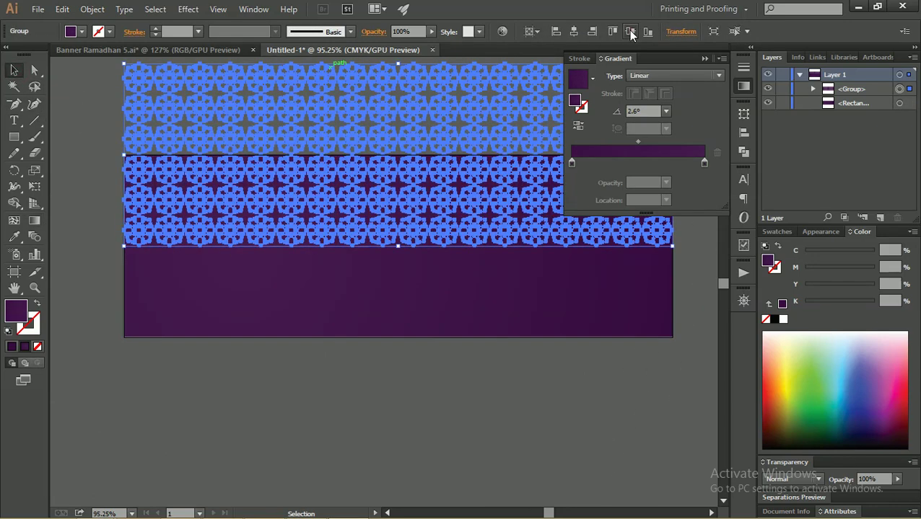
left_click(630, 32)
left_click(644, 368)
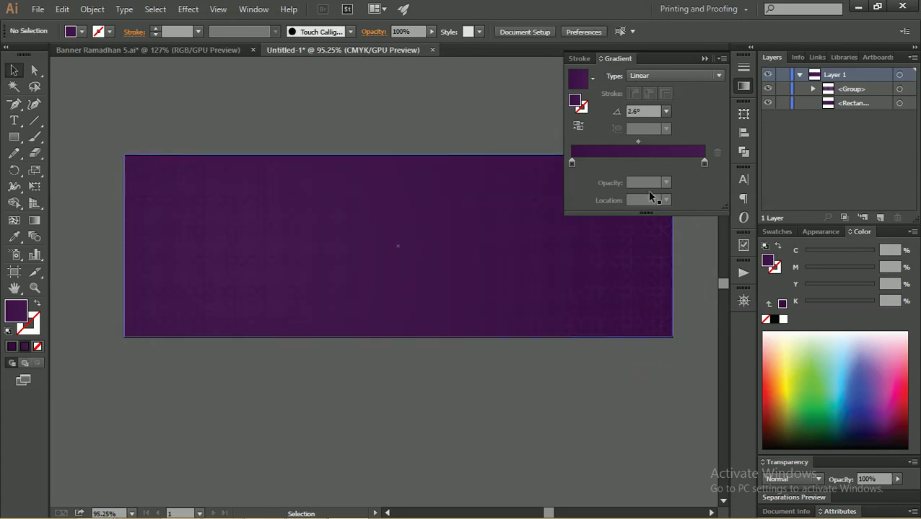
left_click(743, 86)
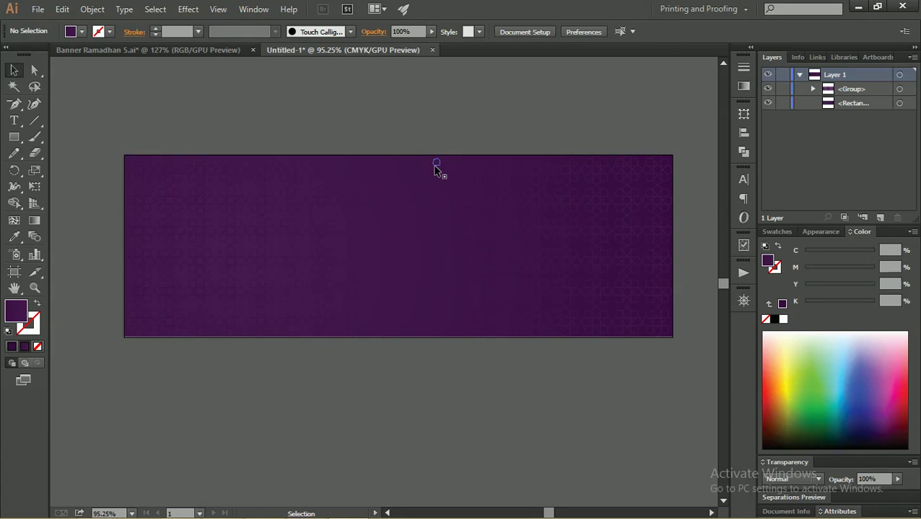
key("alt+Tab")
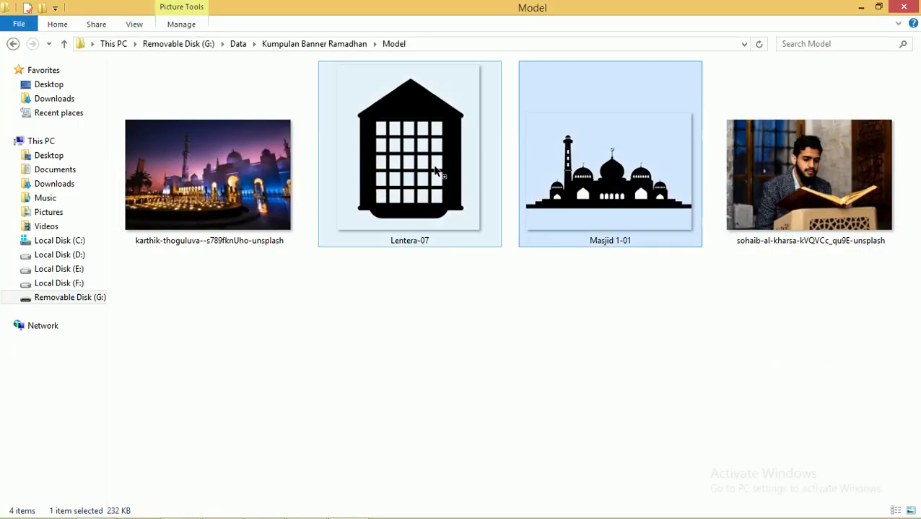
- Drag Lentera-07 and Masjid 1-01 from Explorer into the Illustrator banner document
left_click(443, 196, "ctrl")
left_click_drag(443, 197, 413, 513)
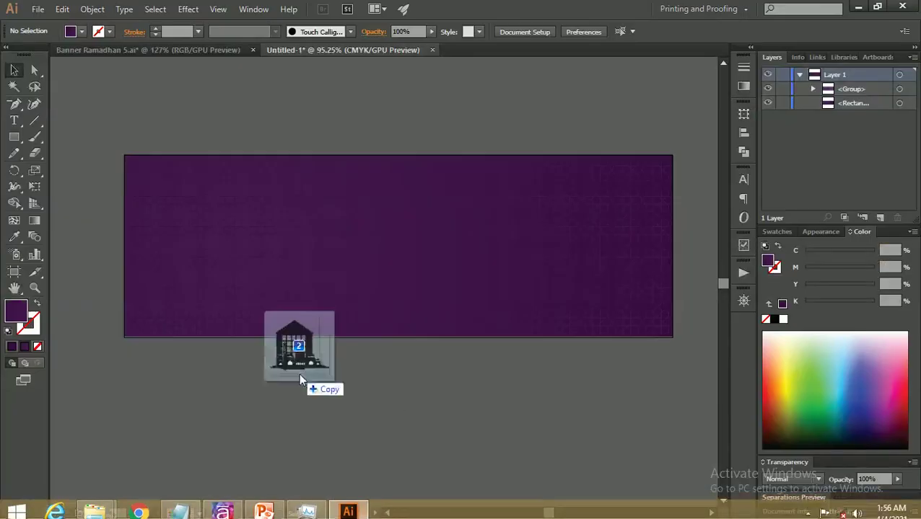
left_click_drag(413, 508, 288, 428)
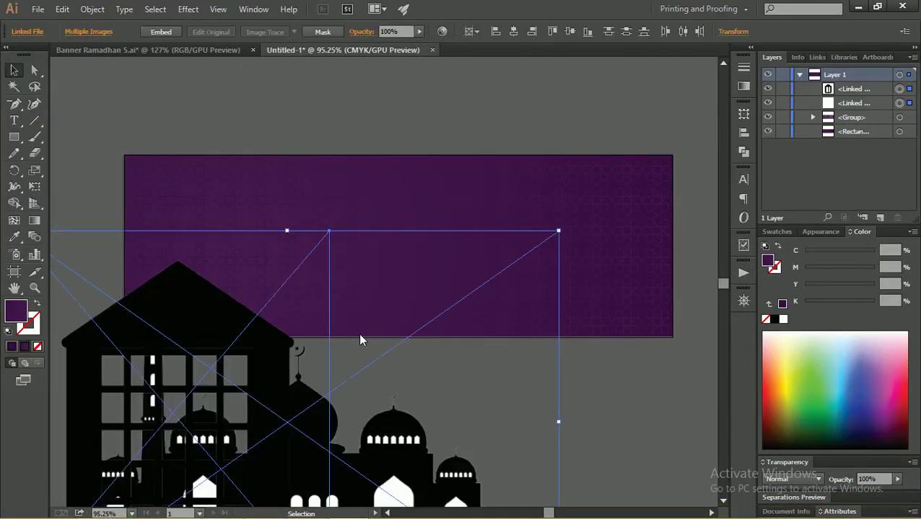
- Separate the placed images: lantern moved to the left, mosque set below the banner
key("z")
left_click(430, 247, "alt")
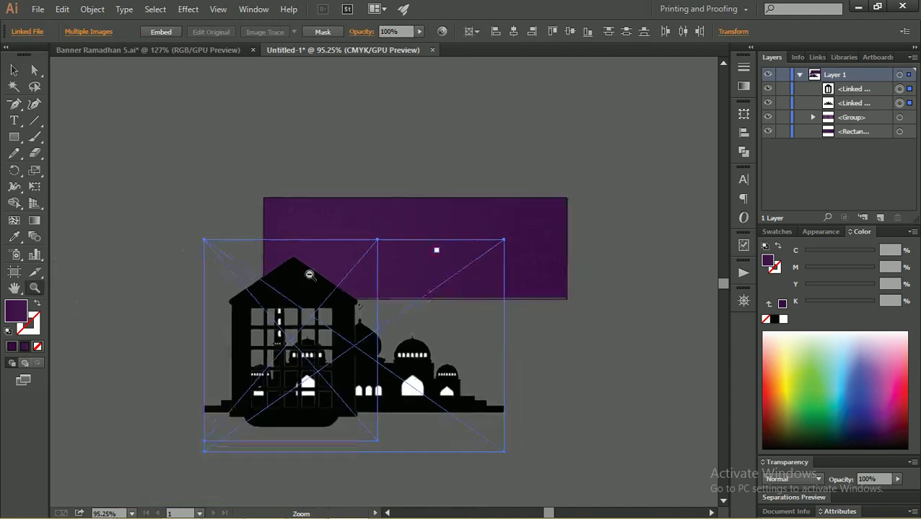
left_click_drag(301, 311, 287, 304)
key("v")
left_click(538, 366)
left_click_drag(221, 238, 31, 107)
left_click_drag(348, 348, 273, 370)
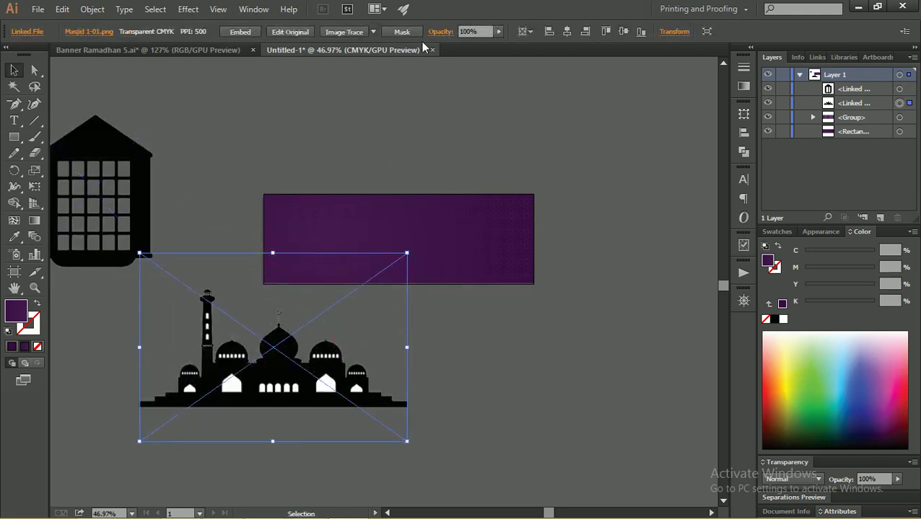
left_click(372, 32)
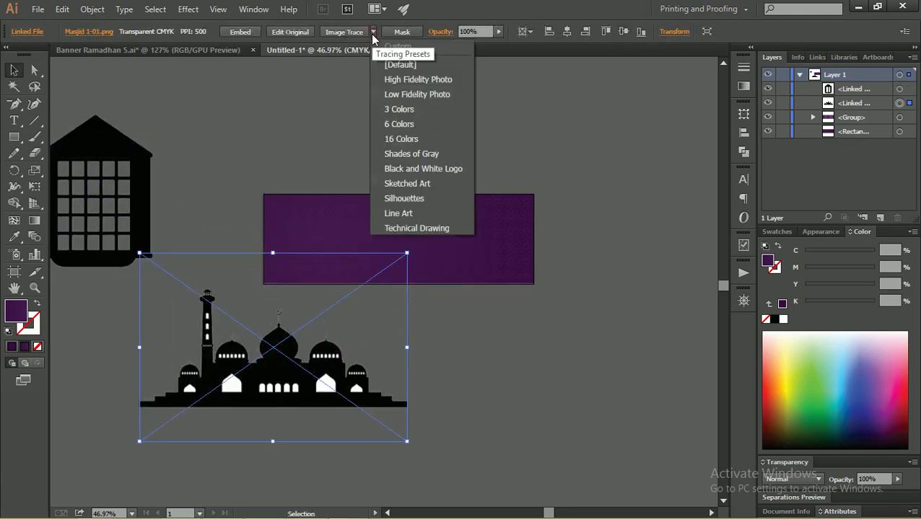
- Trace Masjid 1-01 with Low Fidelity Photo, accept the warning, and shift it down-right
left_click(392, 95)
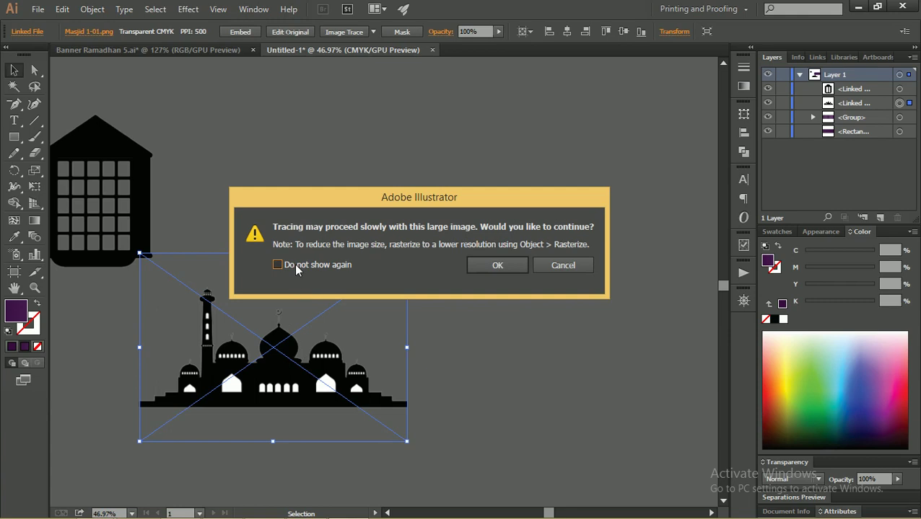
left_click(509, 265)
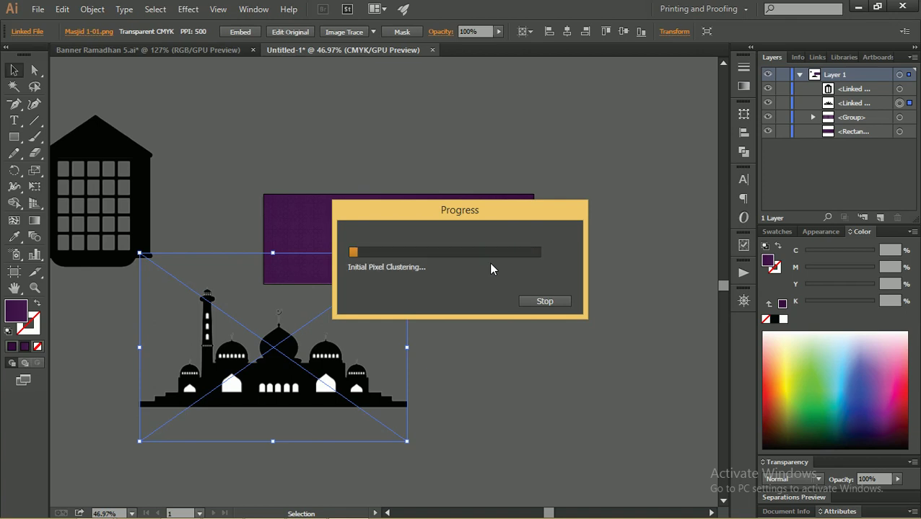
left_click_drag(318, 344, 346, 384)
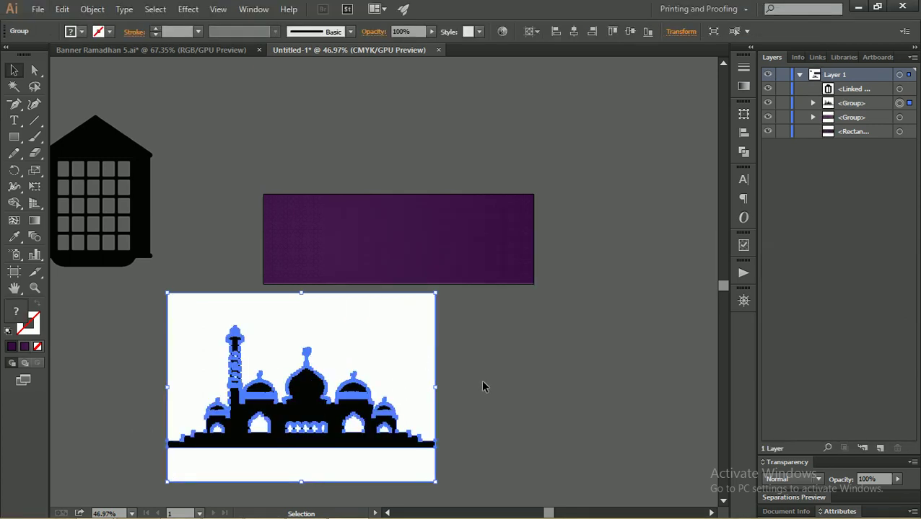
- Ungroup the traced mosque and delete the white background shapes above and below it
left_click_drag(426, 372, 421, 366)
right_click(396, 365)
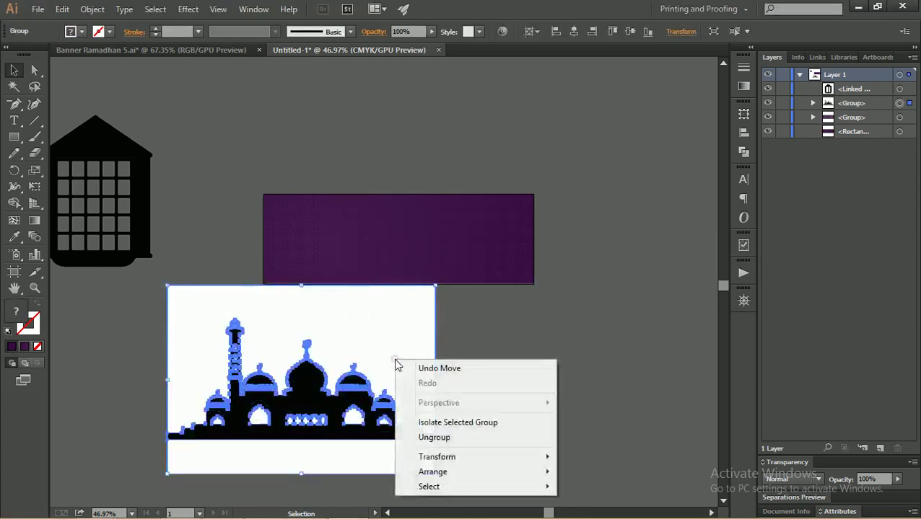
left_click(447, 437)
left_click(480, 390)
left_click(390, 345)
key("Delete")
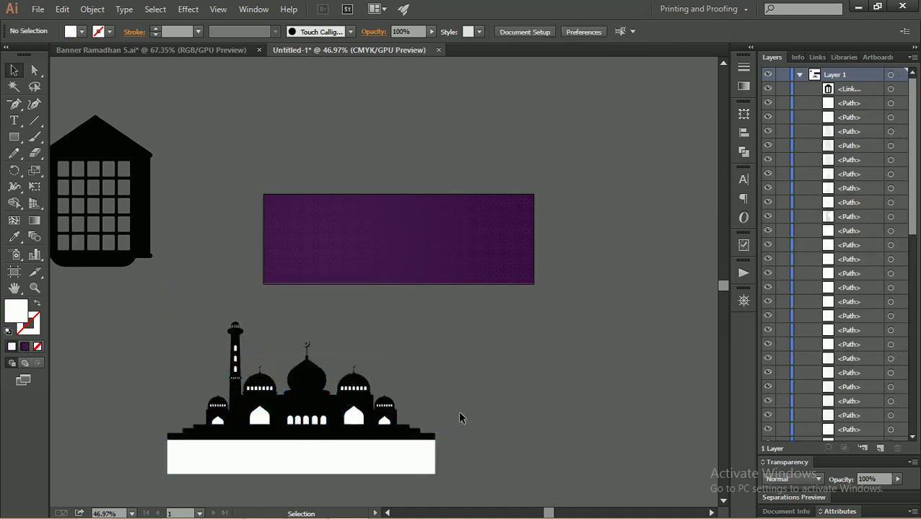
left_click(417, 460)
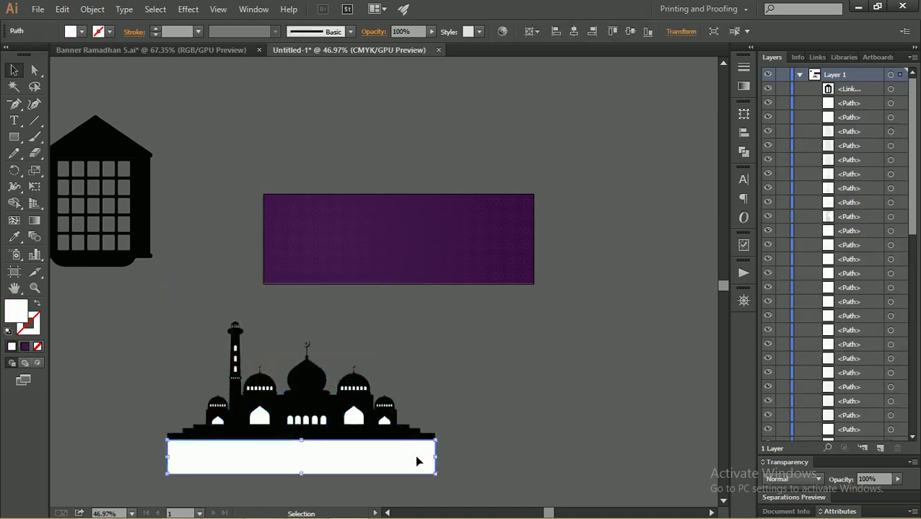
key("Delete")
- Select every white-filled shape matching the left arch door via Select Same
key("z")
left_click_drag(204, 369, 342, 435)
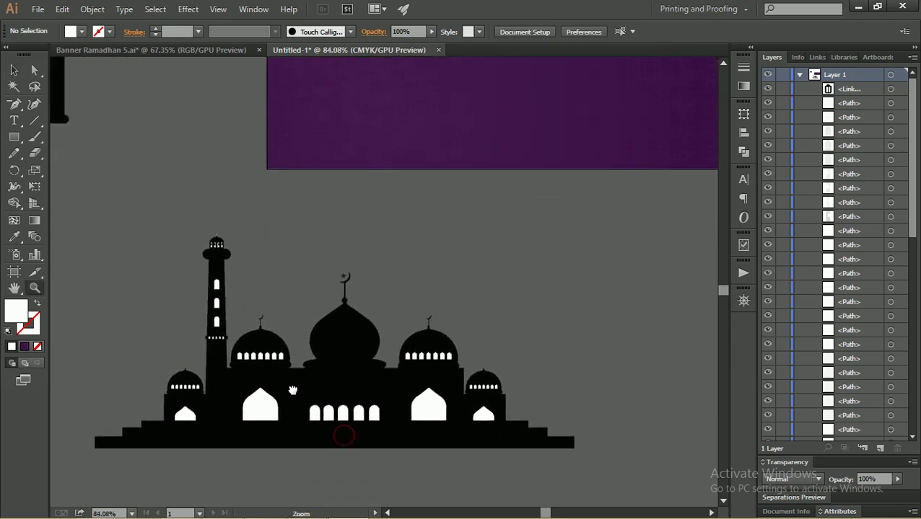
left_click(14, 70)
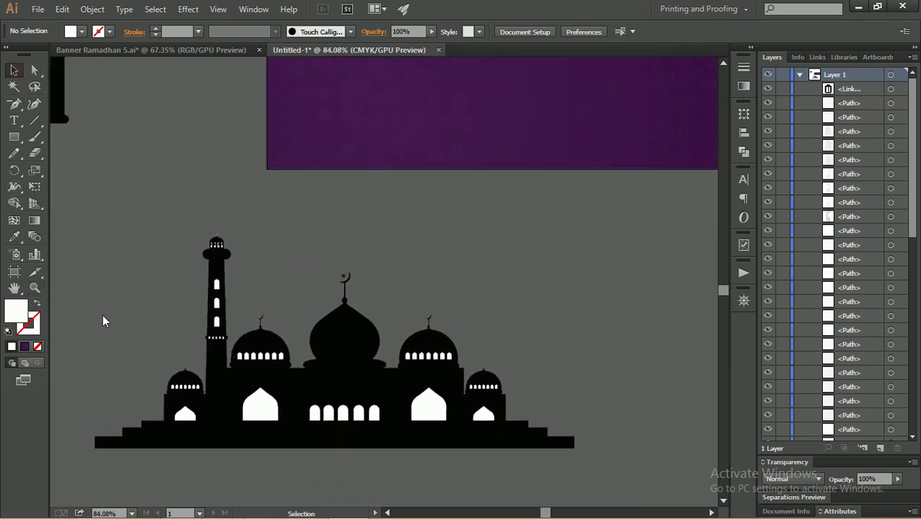
left_click(259, 404)
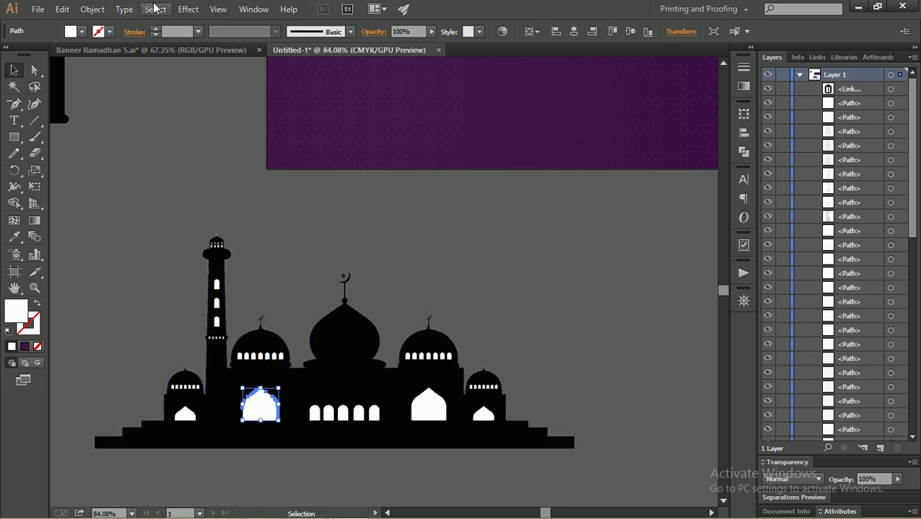
left_click(155, 9)
left_click(200, 136)
left_click(386, 198)
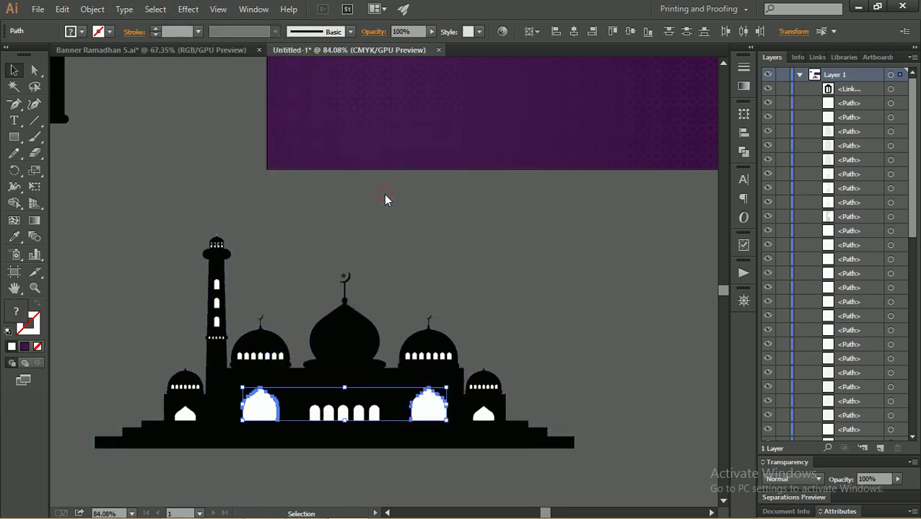
- Inspect the mosque doors up close and undo an accidental silhouette move
key("z")
left_click(306, 400)
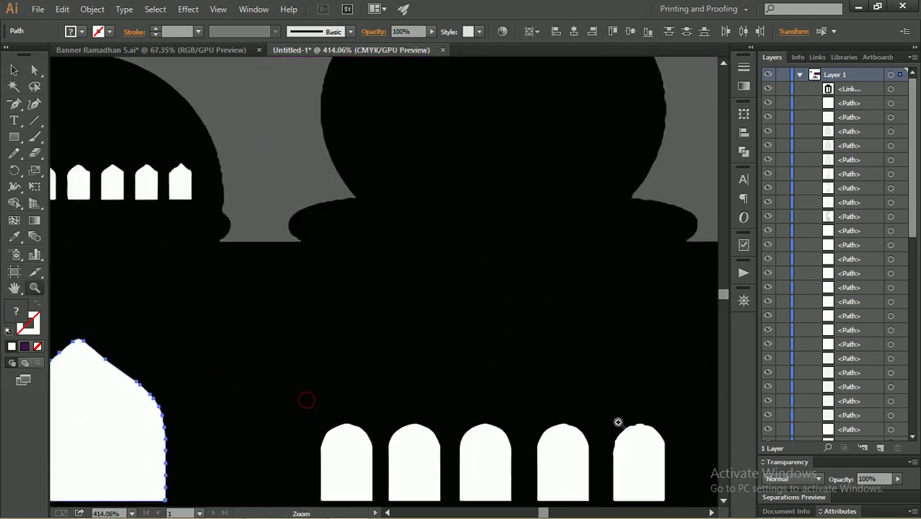
left_click(306, 400, "alt")
left_click_drag(418, 384, 418, 332)
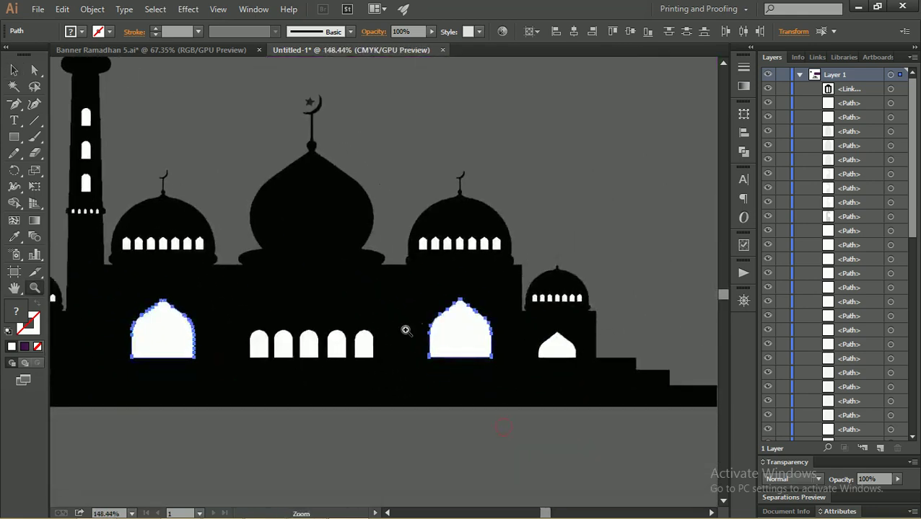
left_click(427, 306, "alt")
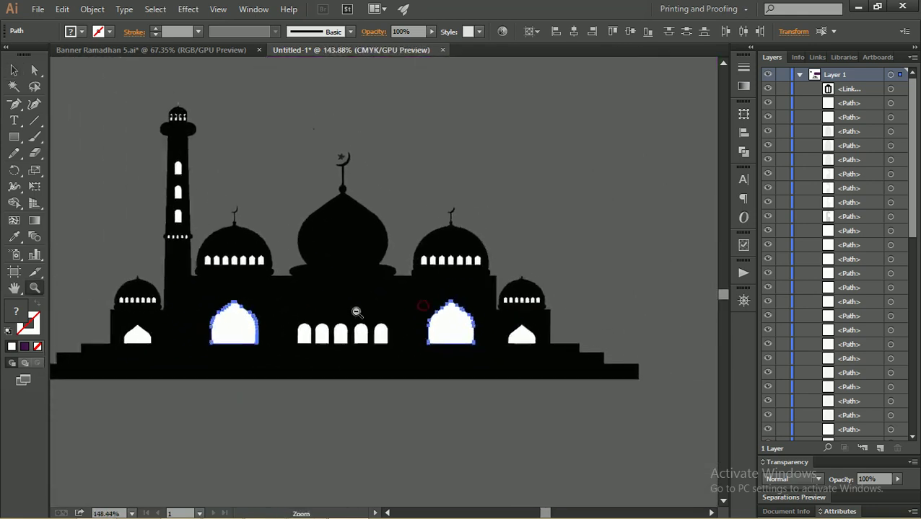
left_click(308, 299, "alt")
left_click(15, 70)
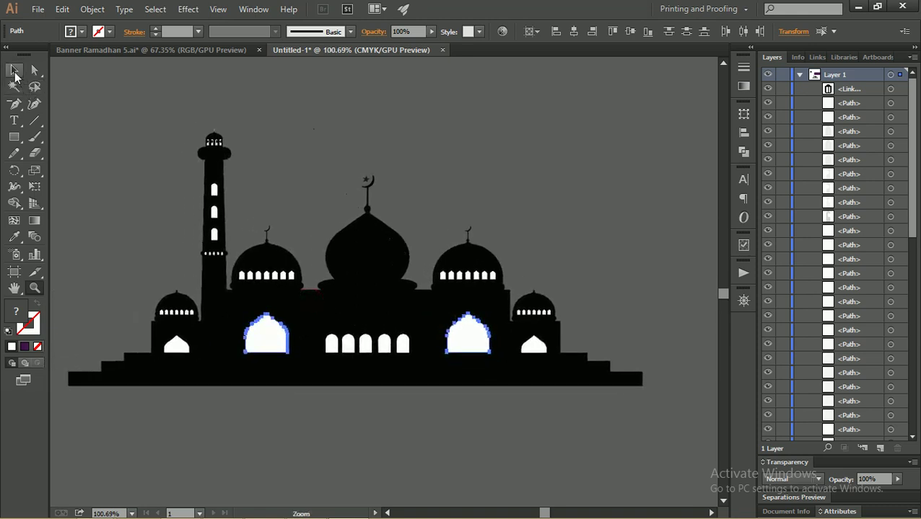
left_click(105, 137)
left_click_drag(218, 371, 210, 391)
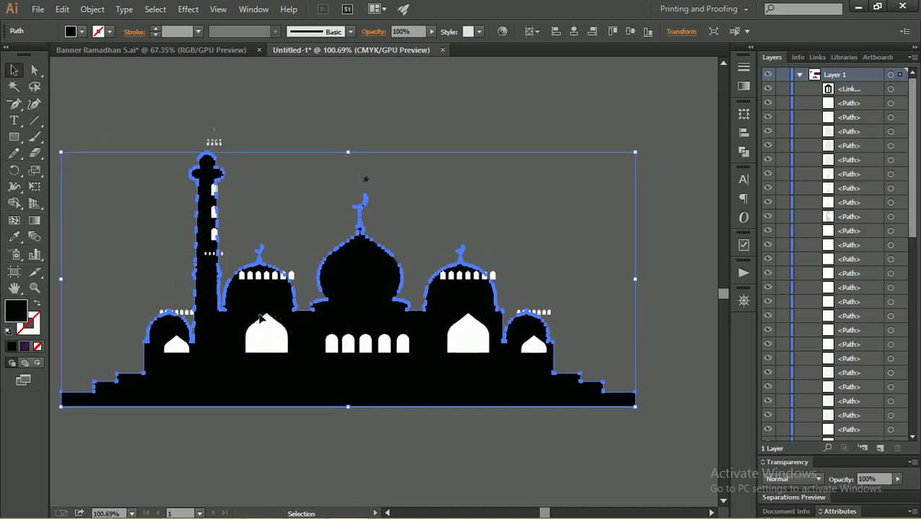
key("ctrl+z")
left_click(312, 444)
scroll(329, 339, "down", 2, "alt")
- Combine the mosque's window and detail shapes, excluding the black base, into a compound path
left_click_drag(70, 139, 614, 376)
key("shift")
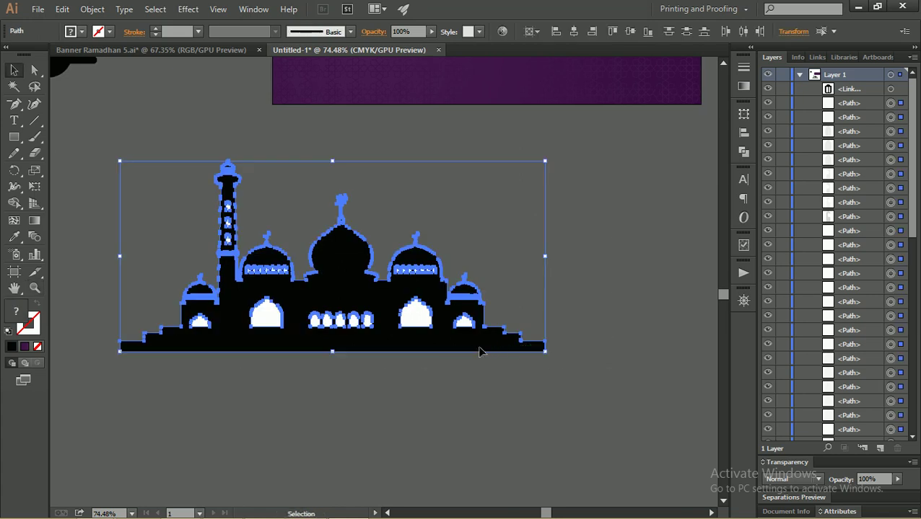
left_click(481, 349, "shift")
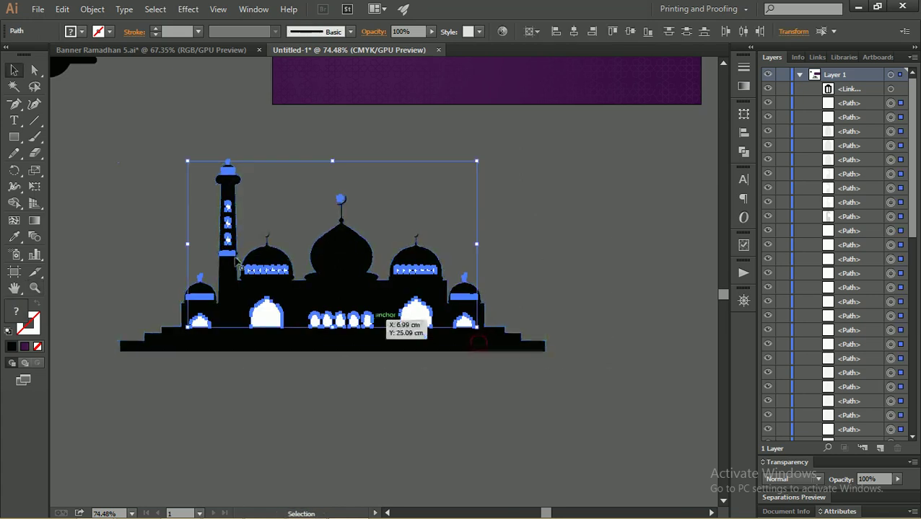
key("ctrl+z")
key("ctrl+z")
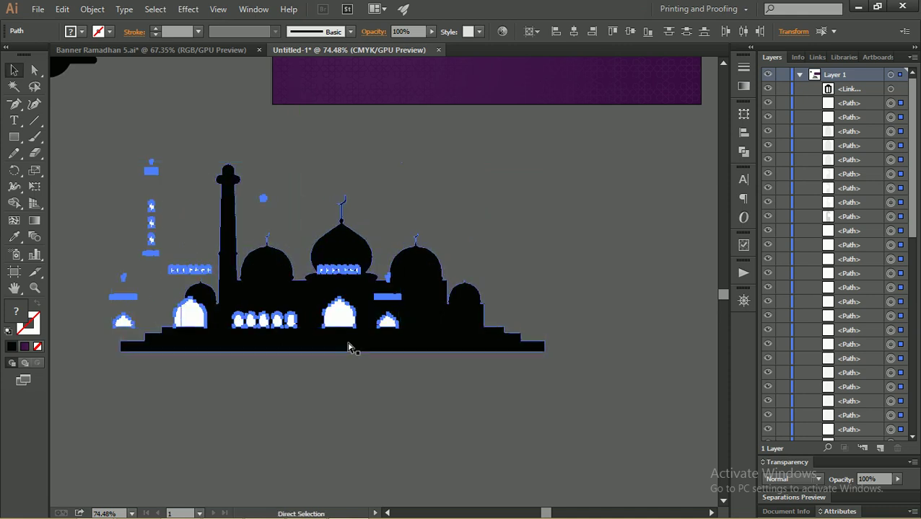
key("ctrl+shift+z")
key("ctrl+shift+z")
right_click(419, 313)
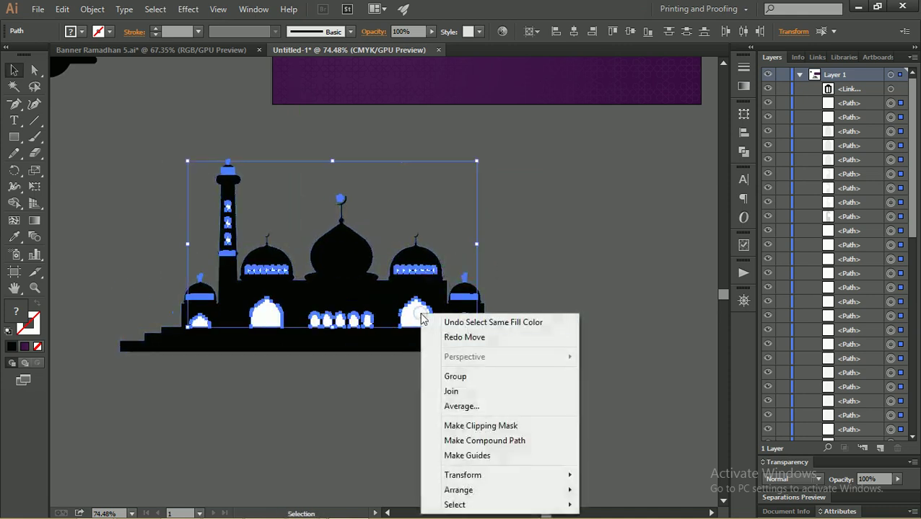
left_click(516, 441)
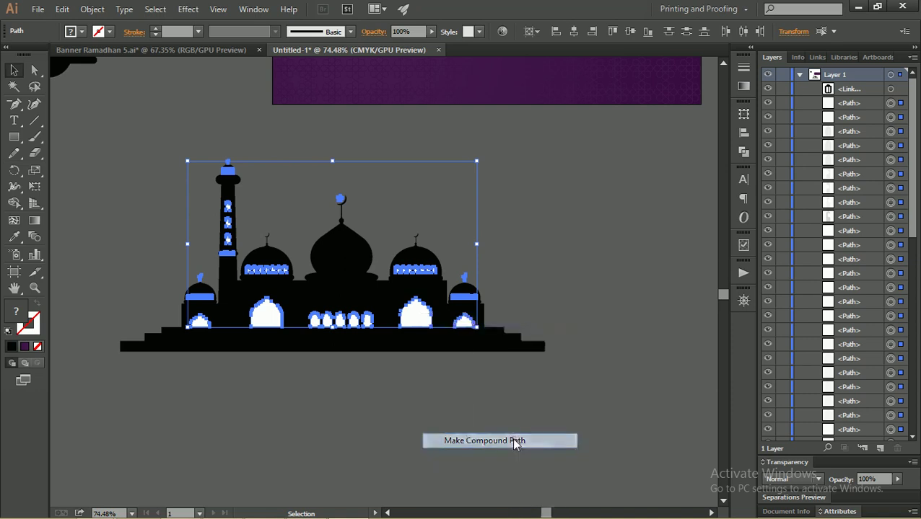
- Nudge the new compound window shape right into alignment with the silhouette
left_click(531, 280)
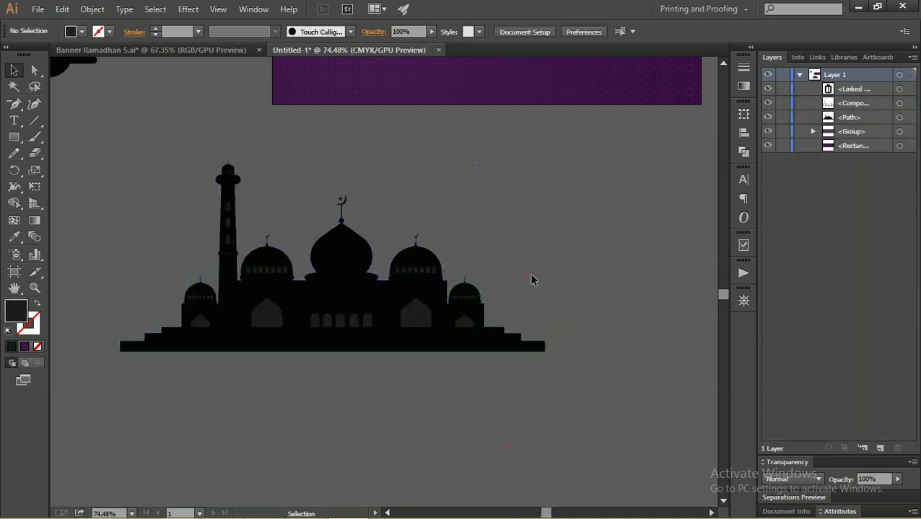
left_click(409, 320)
key("a")
key("v")
left_click_drag(405, 321, 421, 321)
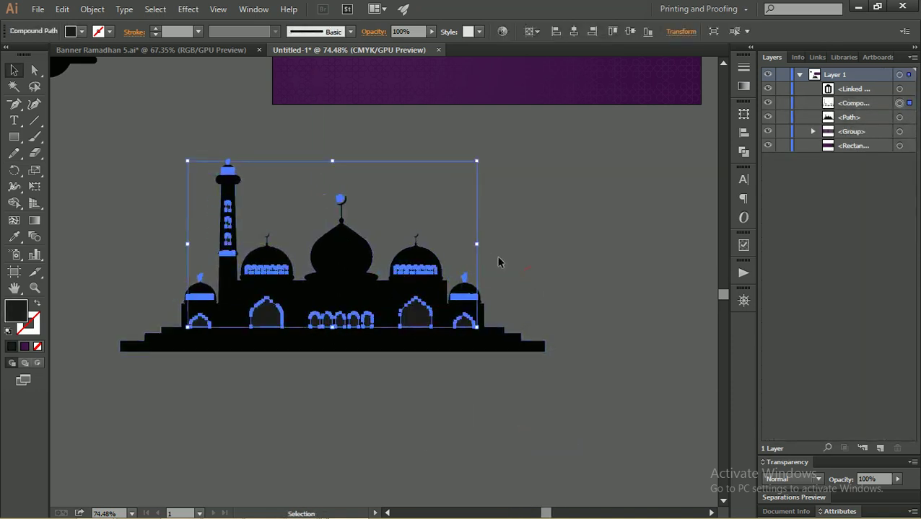
left_click(570, 254)
- Move the whole mosque onto the purple banner and scale it down to fit
key("z")
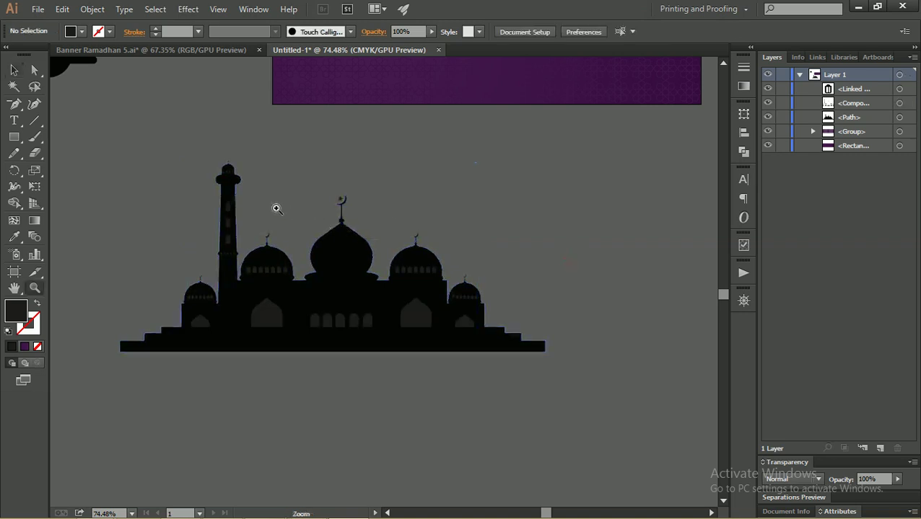
left_click(260, 214)
left_click(359, 220, "alt")
left_click(386, 230, "alt")
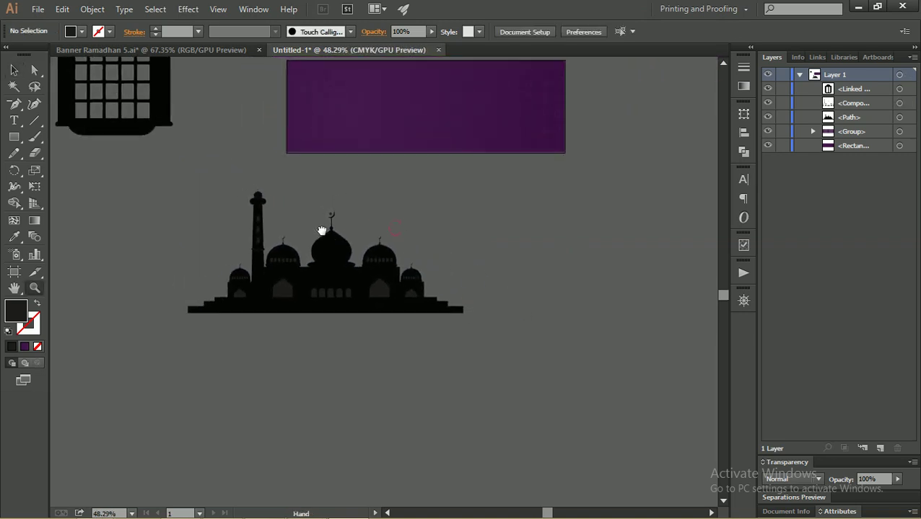
left_click(323, 230, "alt")
key("v")
left_click_drag(540, 334, 192, 204)
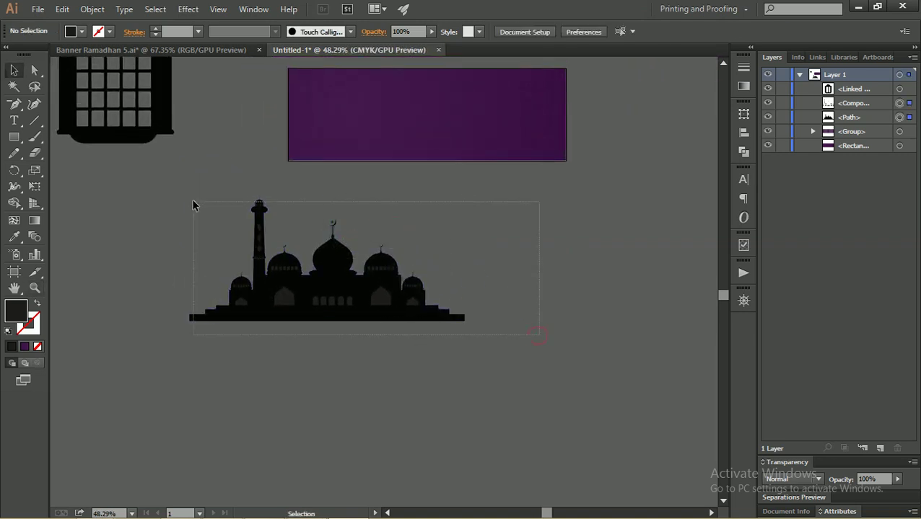
left_click_drag(382, 303, 422, 175)
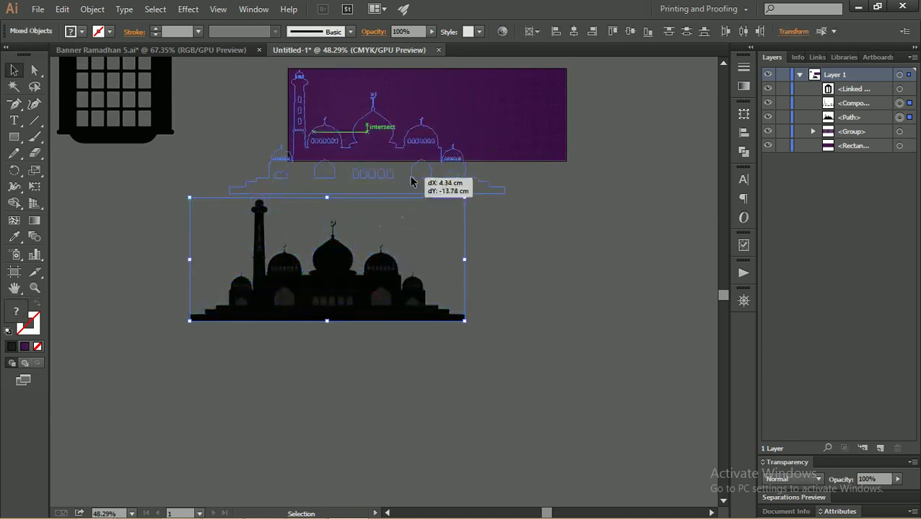
left_click_drag(505, 193, 411, 162)
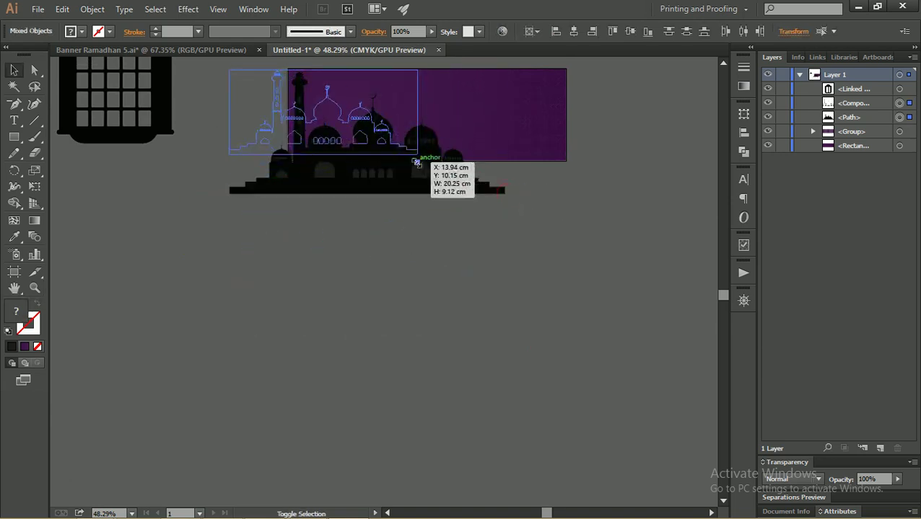
left_click_drag(412, 162, 430, 163)
- Set the mosque against the banner's bottom-left edge, enlarge it slightly, and duplicate it below
key("z")
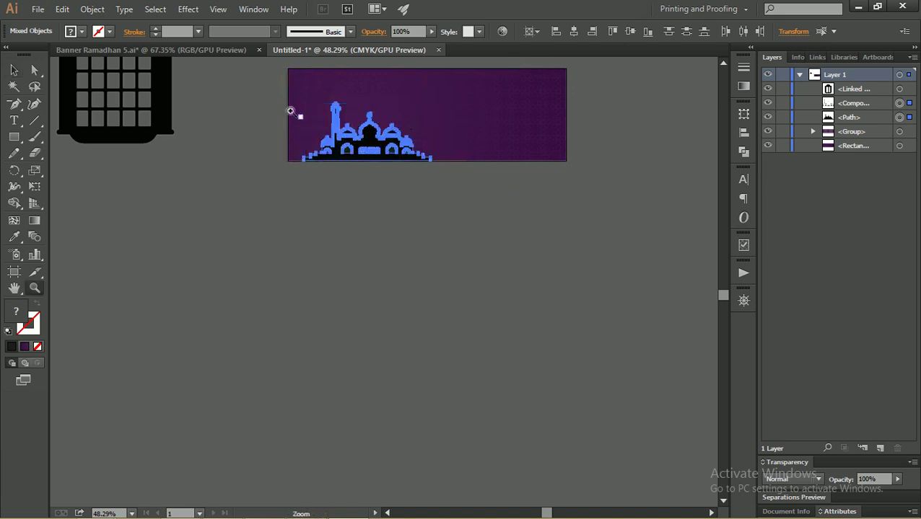
left_click_drag(289, 107, 474, 201)
key("v")
left_click_drag(436, 229, 361, 230)
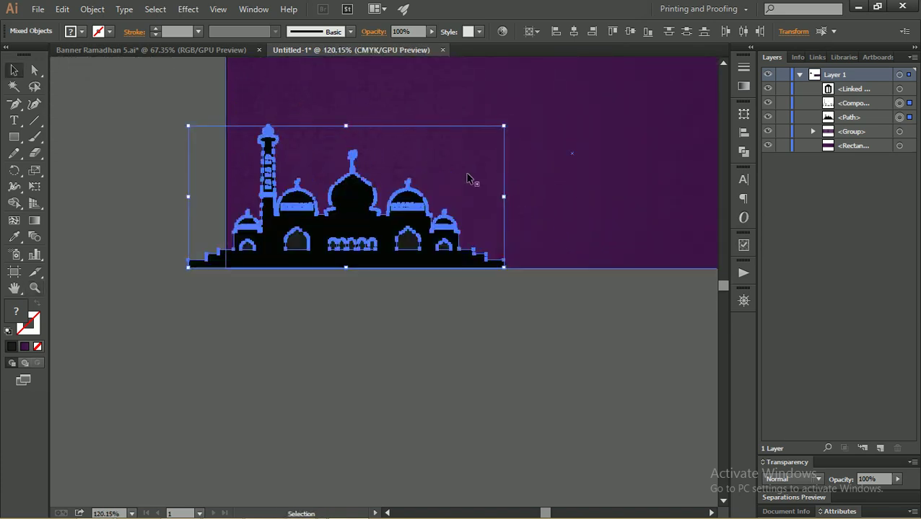
left_click_drag(504, 125, 524, 116)
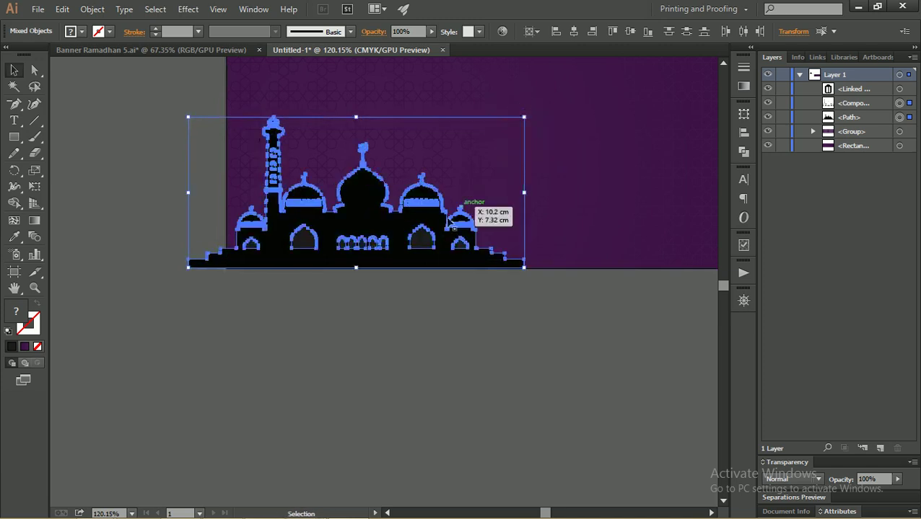
left_click_drag(373, 224, 373, 396)
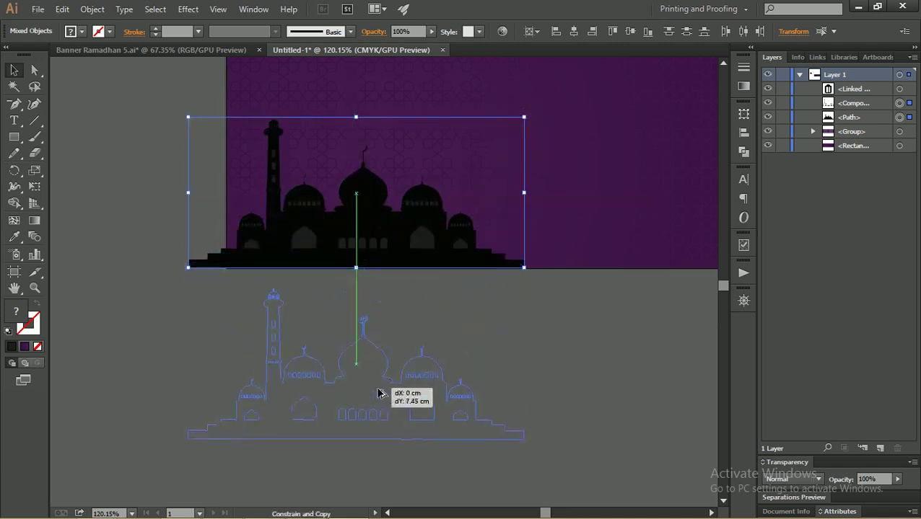
left_click(553, 341)
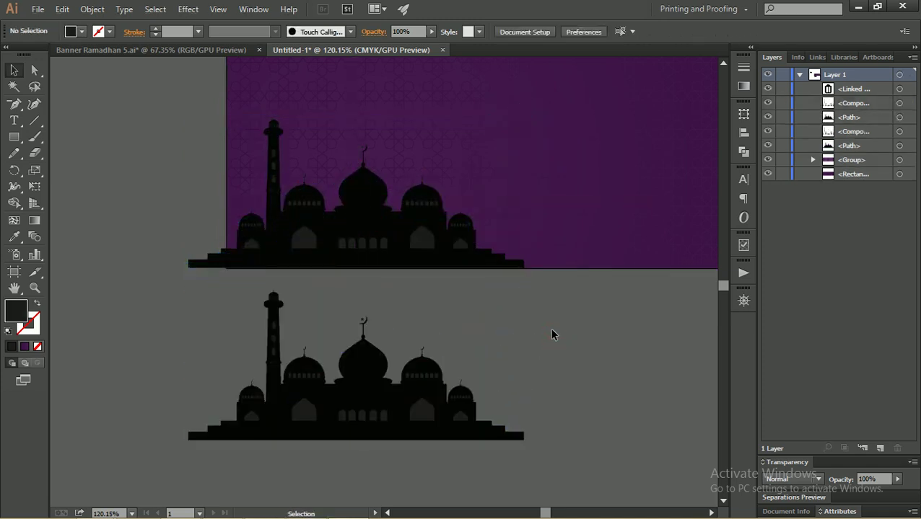
- Try moving the mosque outline's points, then undo the accidental distortion
right_click(395, 229)
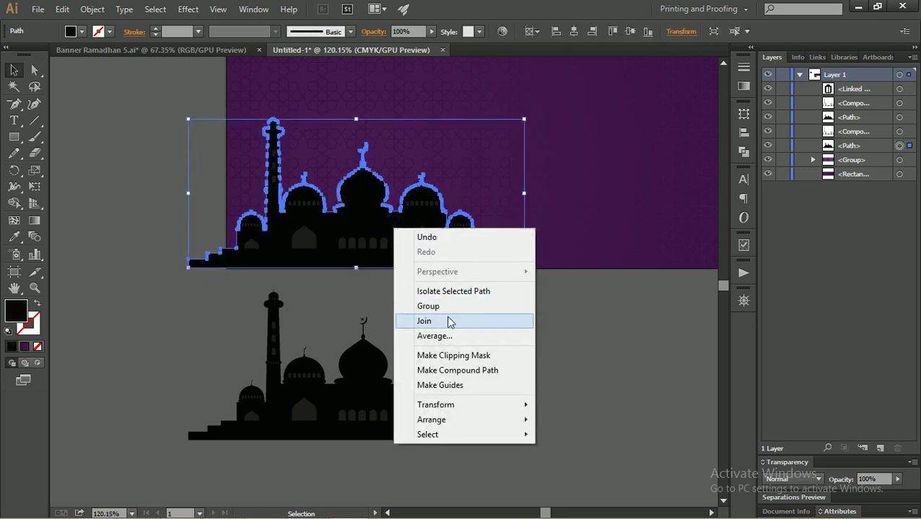
key("Escape")
key("a")
left_click_drag(397, 229, 381, 229)
key("ctrl+z")
key("v")
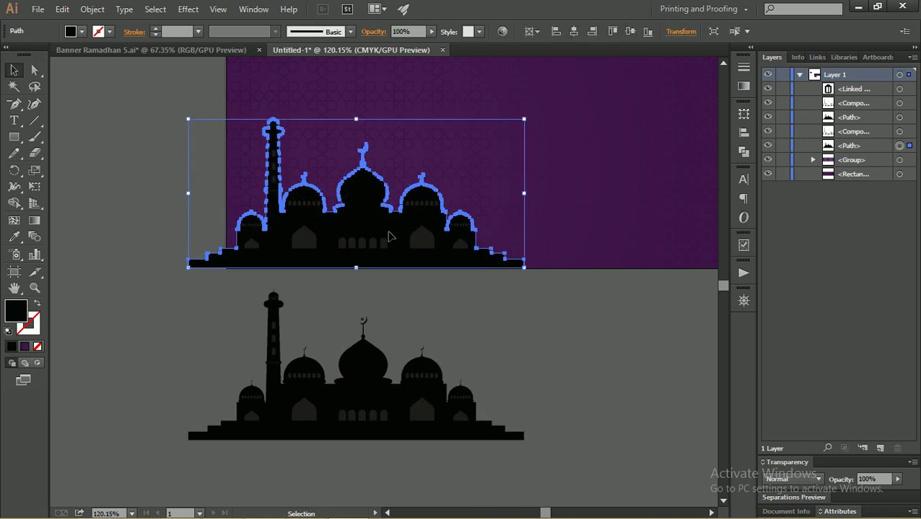
- Sample the banner's background purple onto the mosque with the Eyedropper
key("z")
left_click_drag(462, 220, 415, 214)
key("i")
left_click(453, 179)
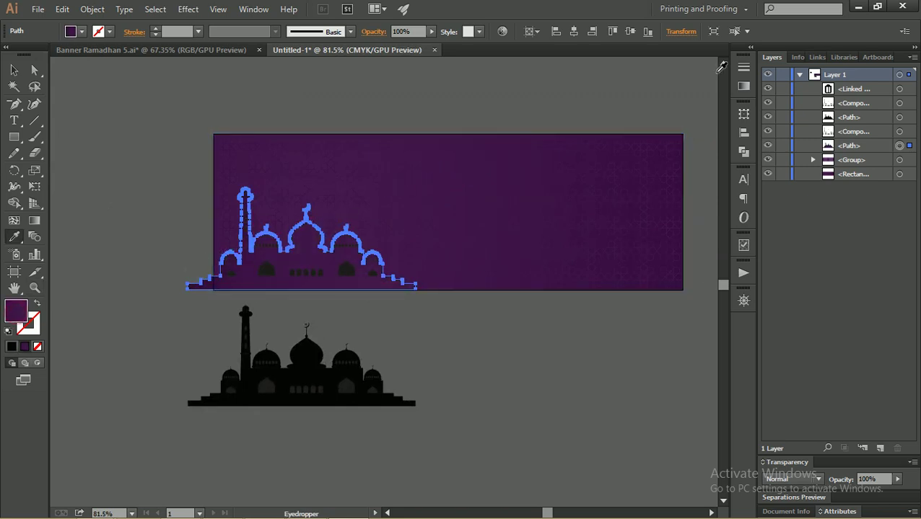
- Darken the right and left stops of the mosque's purple gradient
left_click(745, 87)
double_click(706, 166)
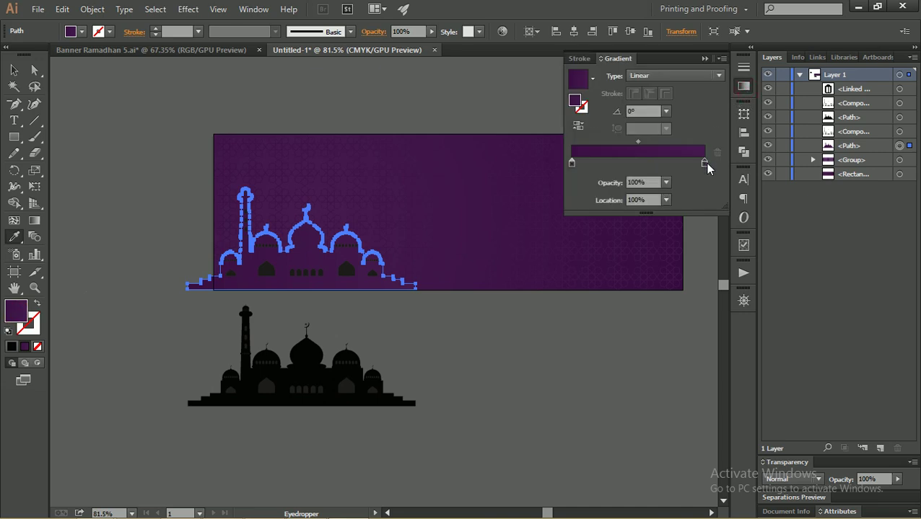
left_click_drag(614, 270, 628, 270)
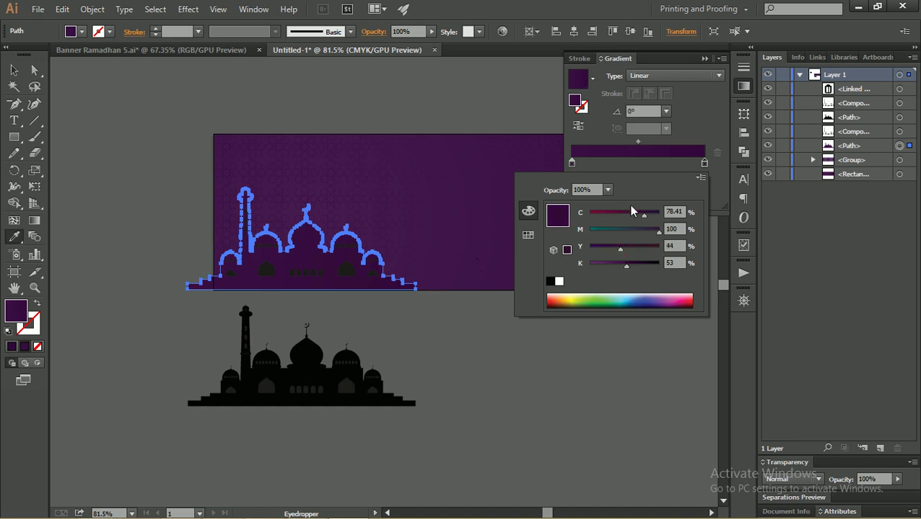
double_click(571, 163)
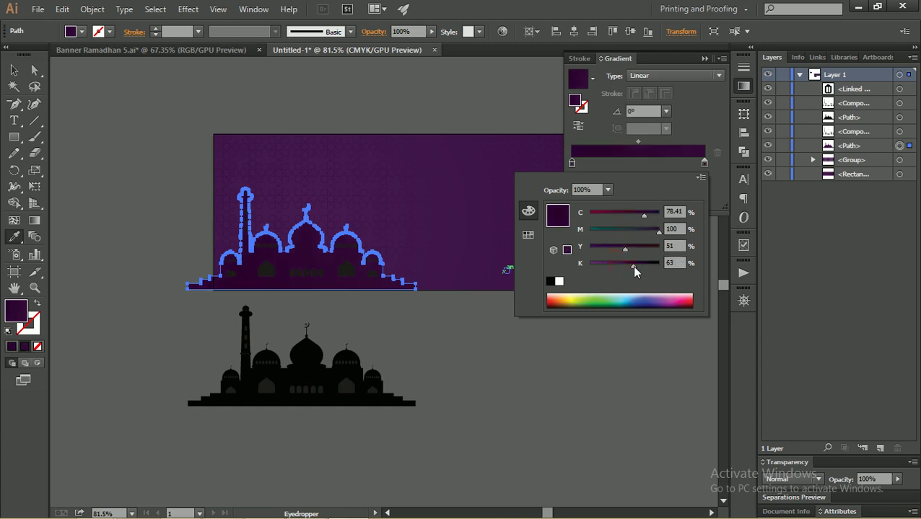
- Apply the dark purple linear gradient to the mosque and deselect it
left_click(123, 86)
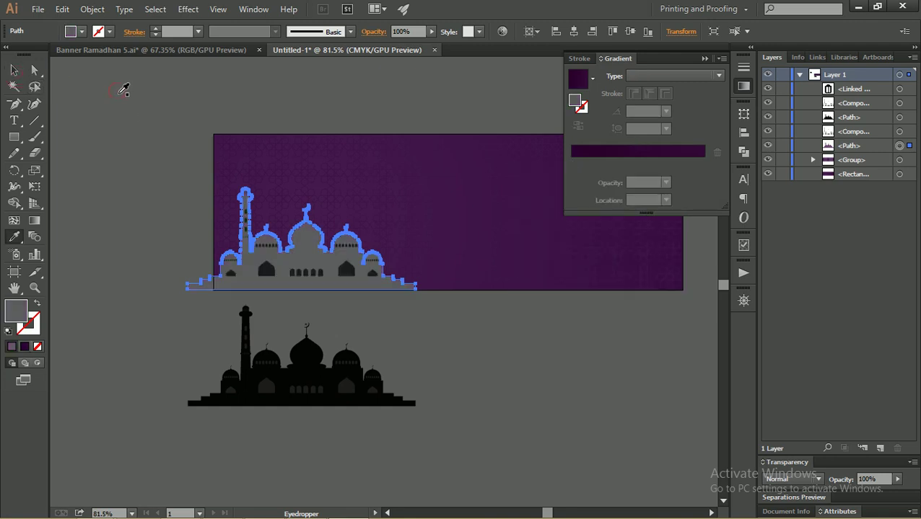
left_click(14, 70)
key("period")
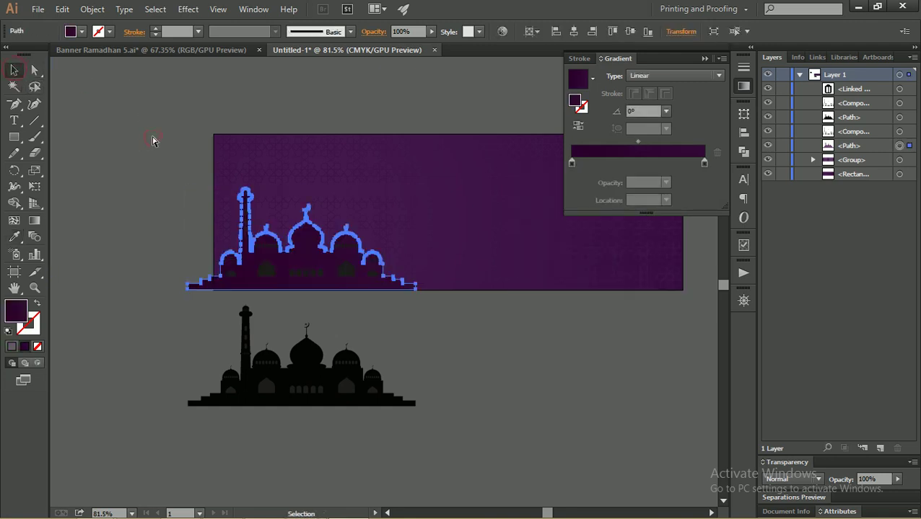
left_click(161, 187)
left_click_drag(212, 227, 259, 236)
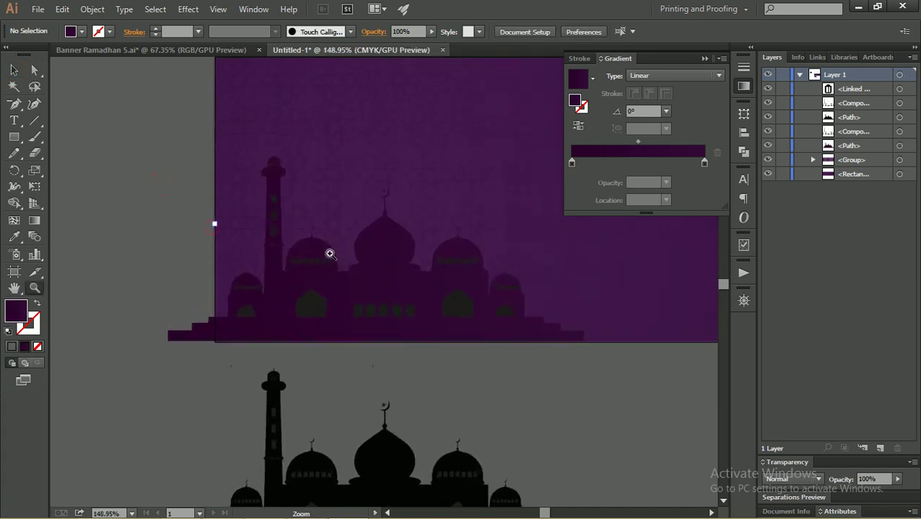
- Fill the mosque's windows and door details with the orange swatch
left_click(256, 282)
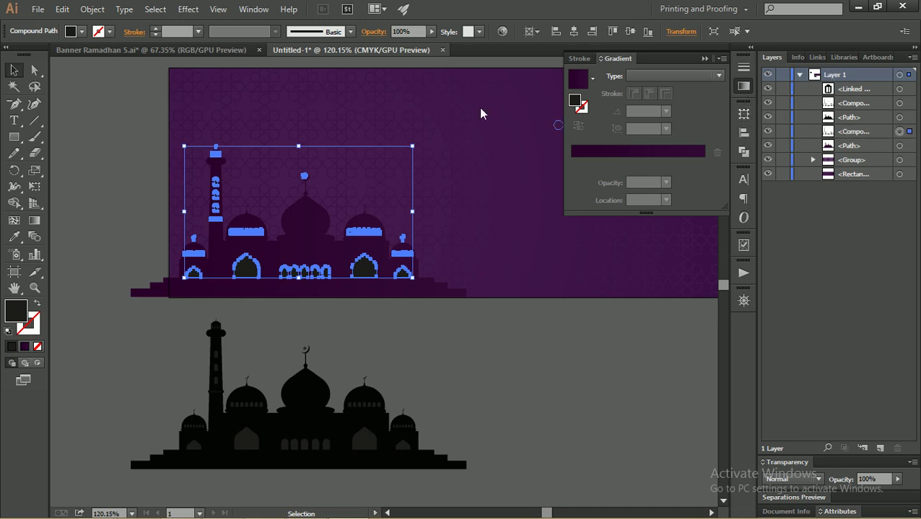
left_click(253, 10)
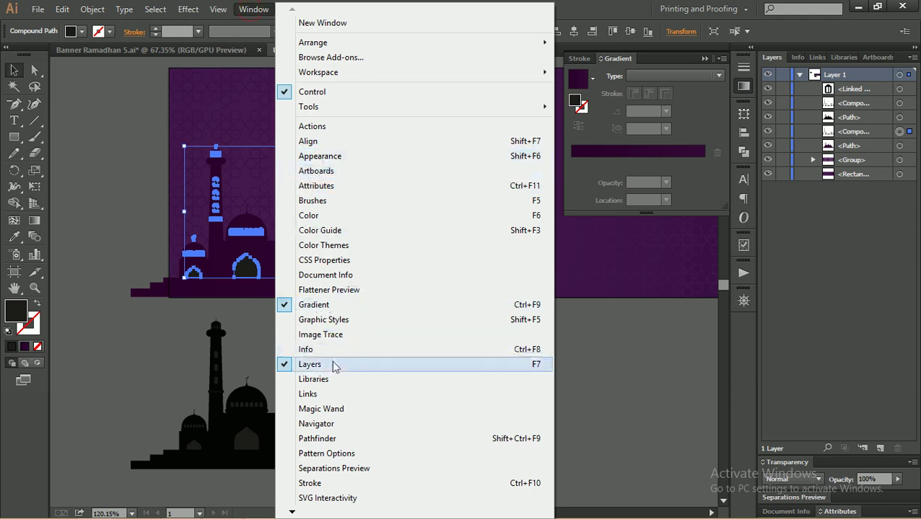
left_click(328, 505)
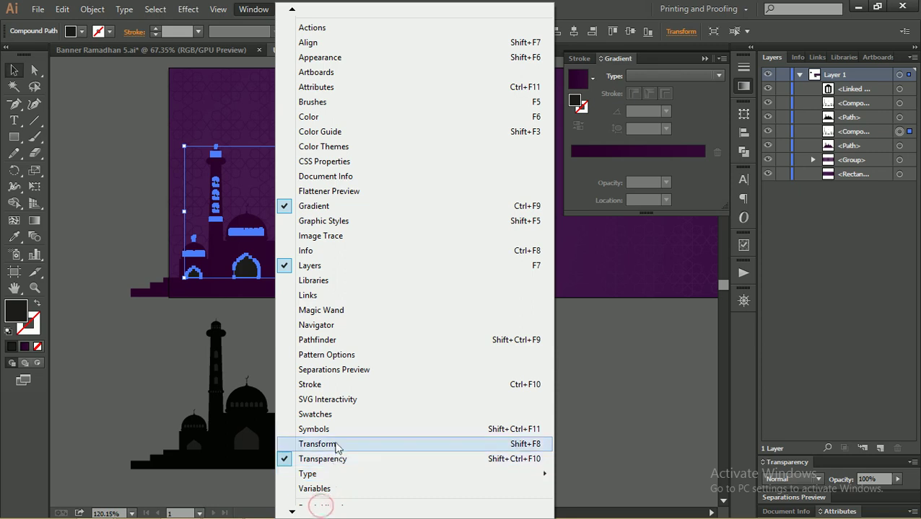
left_click(337, 415)
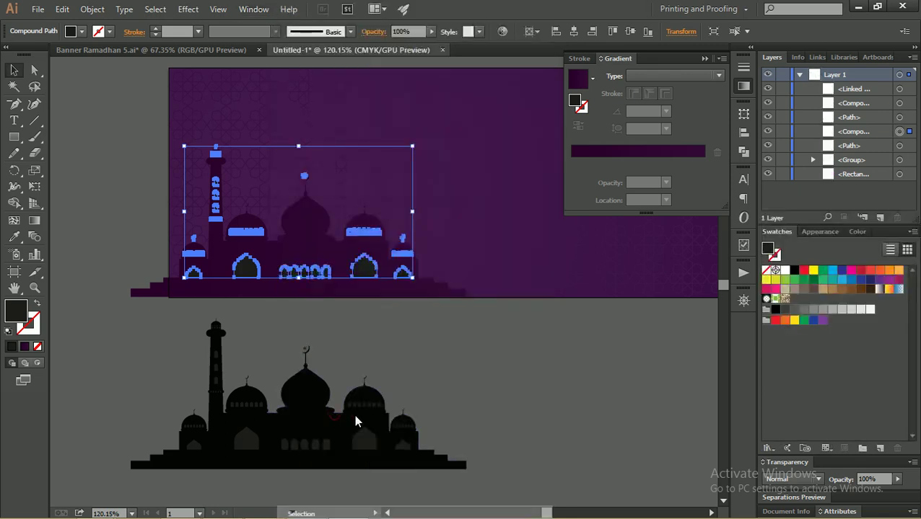
left_click(811, 271)
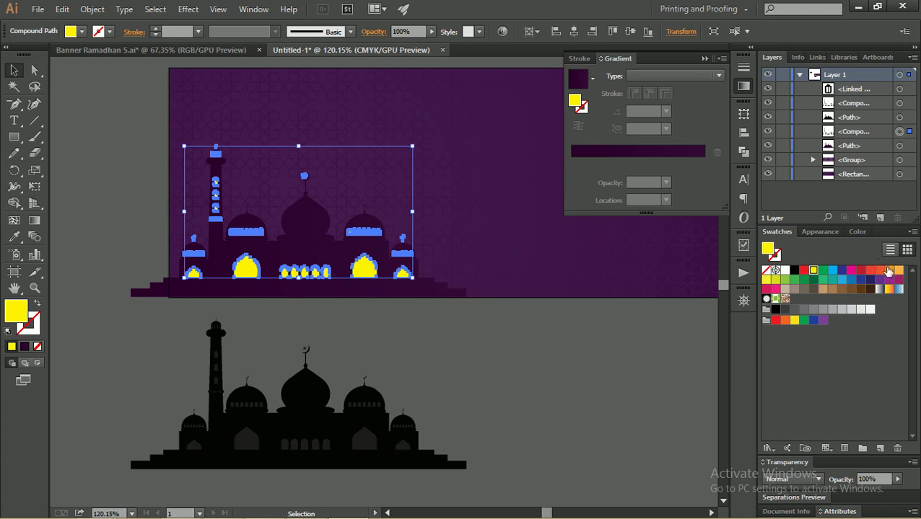
left_click(888, 270)
left_click(560, 329)
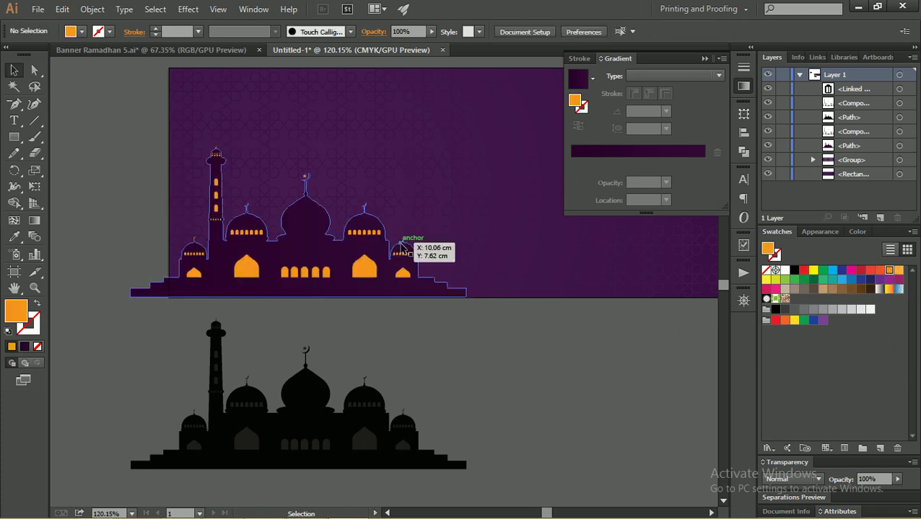
left_click(319, 388)
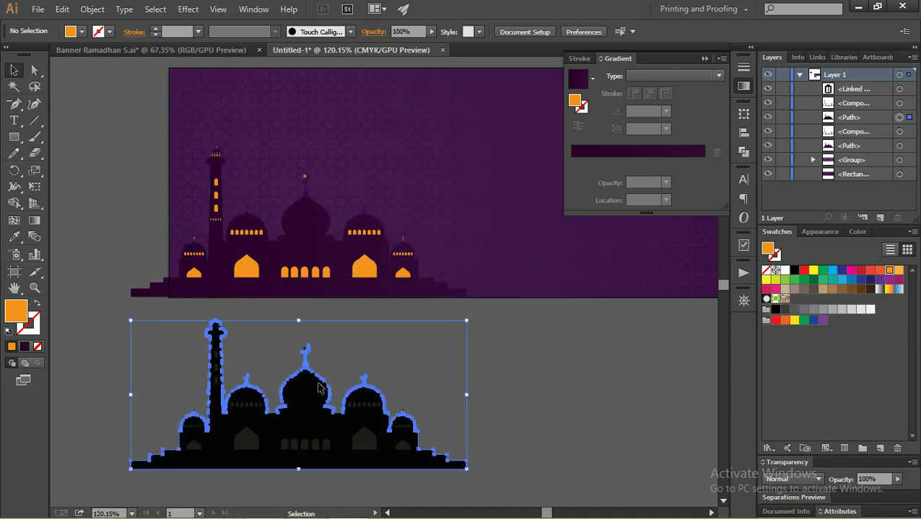
- Move the black mosque silhouette up toward the banner
key("z")
left_click_drag(335, 311, 310, 302)
key("v")
left_click(456, 376)
mouse_move(318, 376)
left_mouse_down()
mouse_move(334, 354)
mouse_move(315, 386)
left_mouse_up()
- Group the orange windows with the purple mosque shape
key("z")
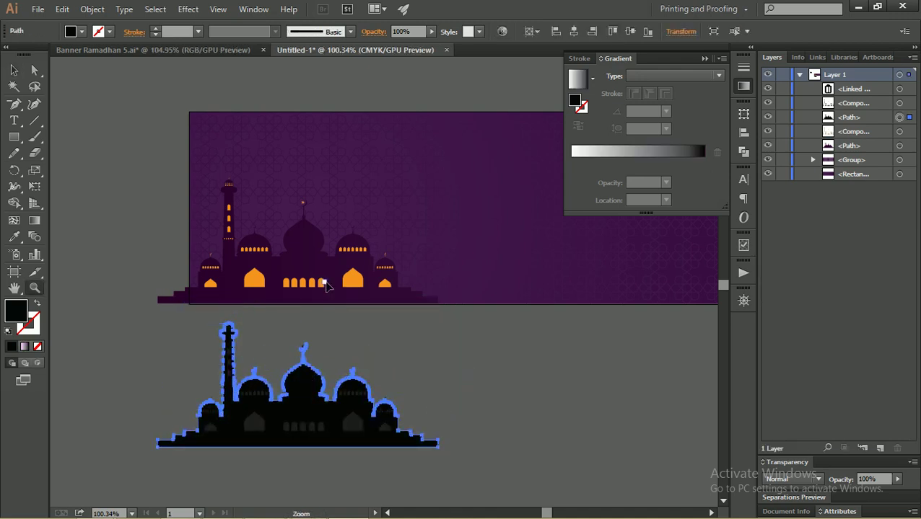
left_click_drag(251, 245, 369, 268)
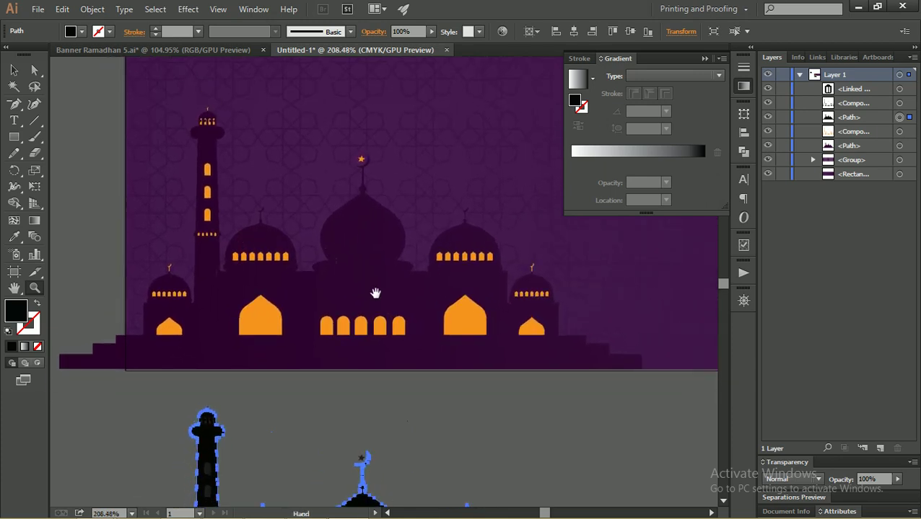
key("v")
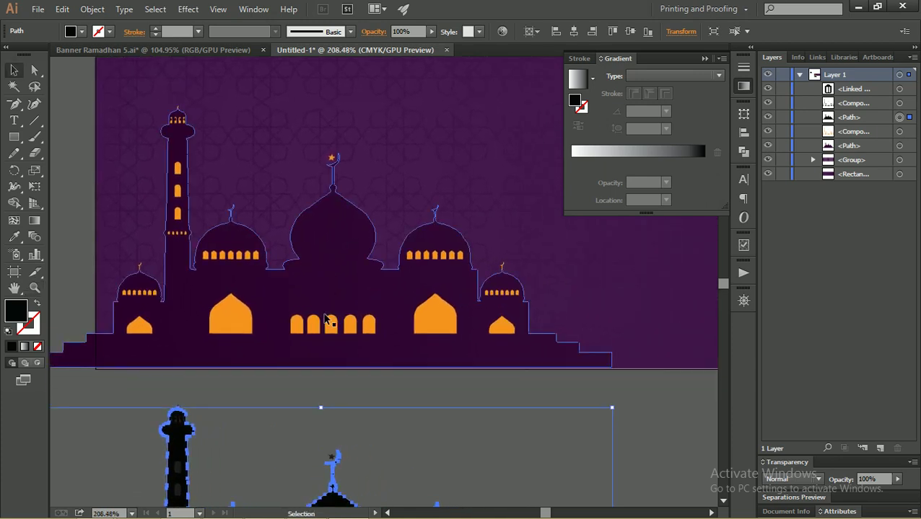
left_click(330, 320)
left_click(303, 270, "shift")
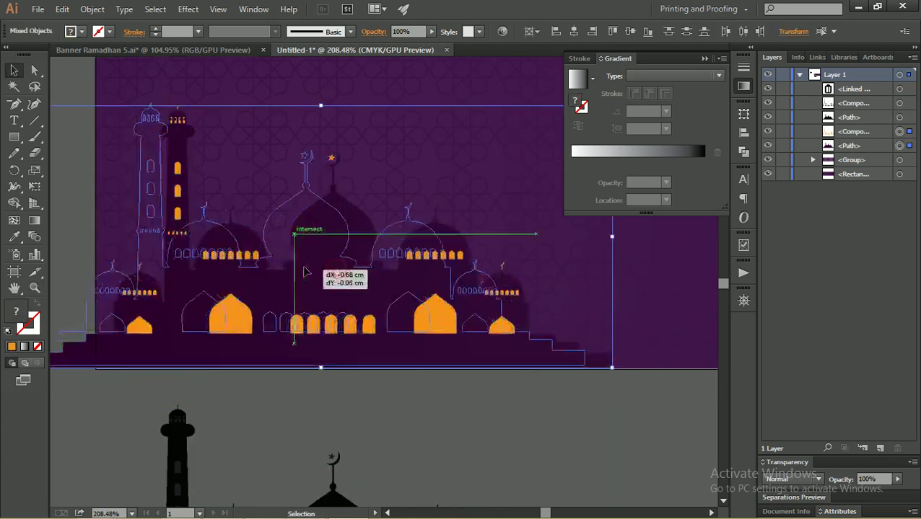
key("ctrl")
key("ctrl")
key("ctrl+g")
key("ctrl")
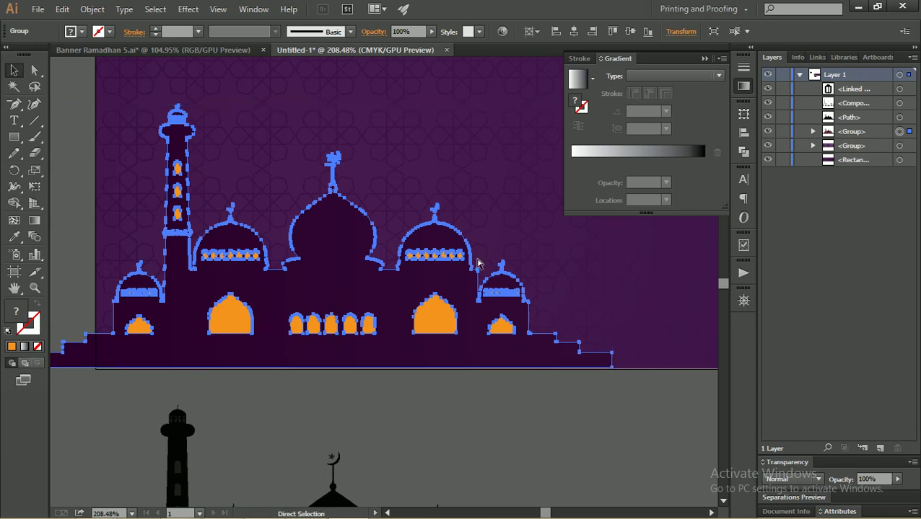
- Paste a duplicate of the mosque group in front and collapse the Gradient panel
key("ctrl+c")
key("ctrl+f")
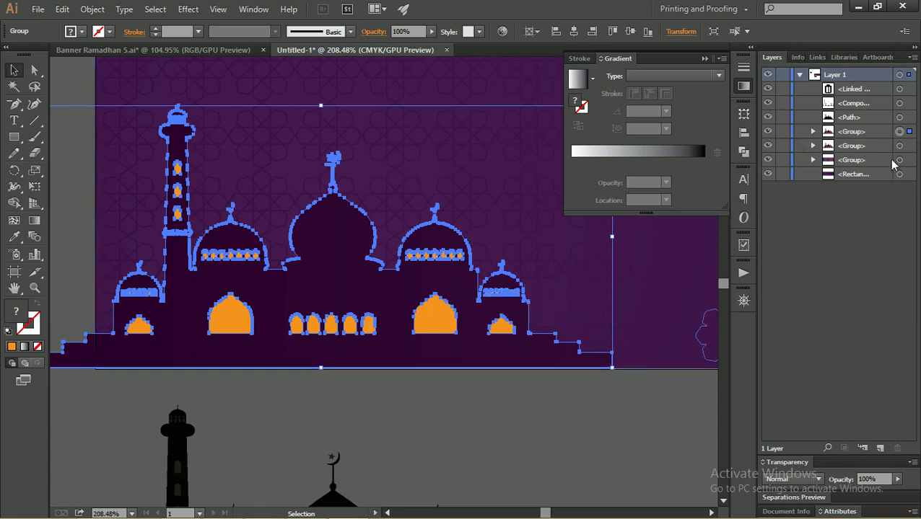
left_click(706, 58)
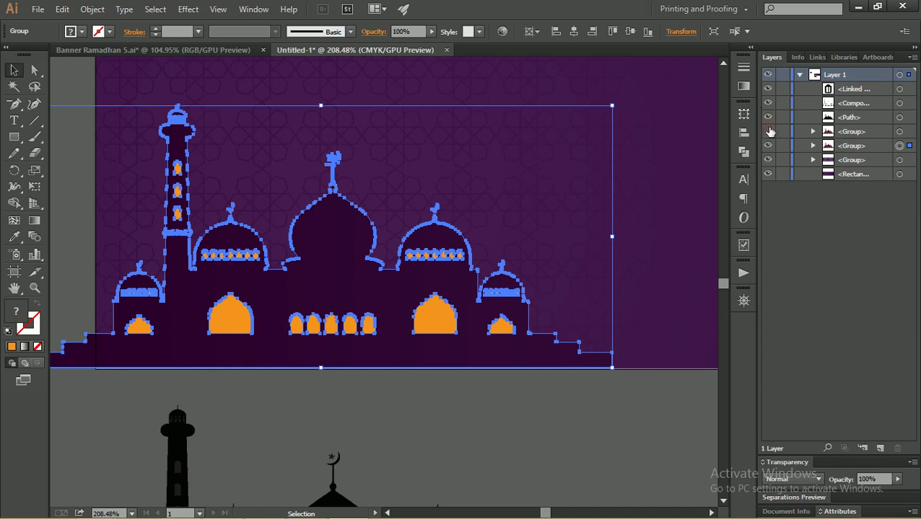
- Reflect the mosque silhouette group across the vertical axis
left_click(548, 400)
left_click(505, 360)
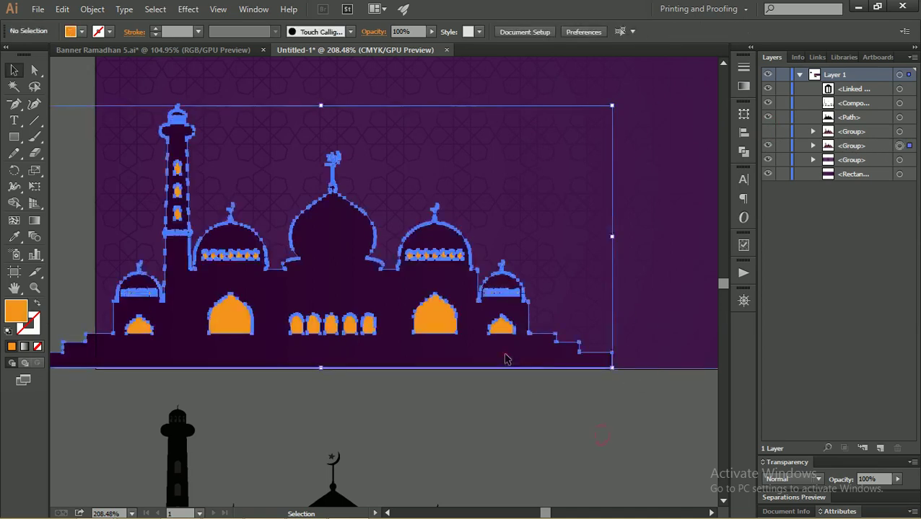
right_click(507, 359)
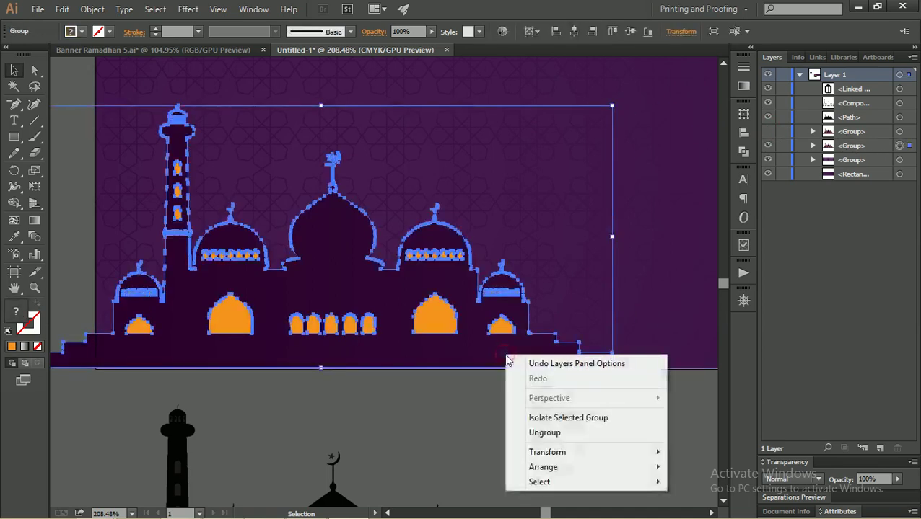
left_click(583, 452)
mouse_move(547, 452)
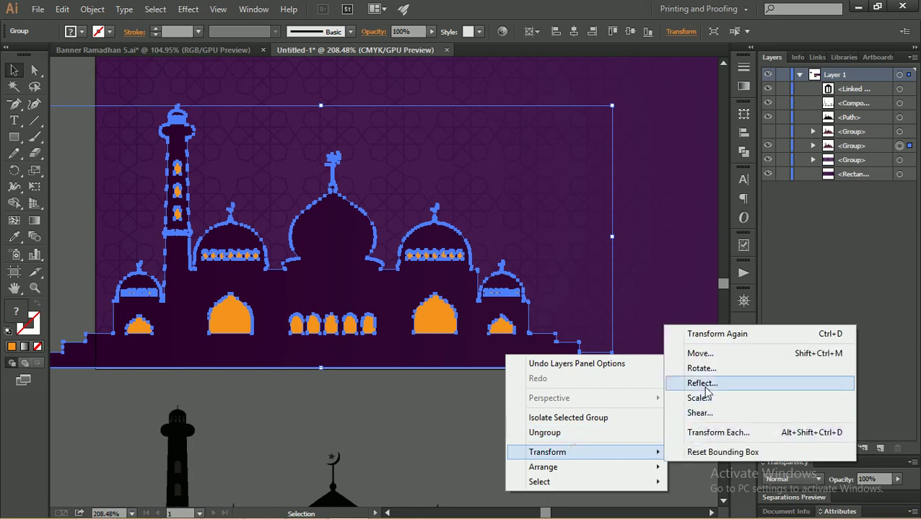
left_click(701, 383)
left_click(583, 237)
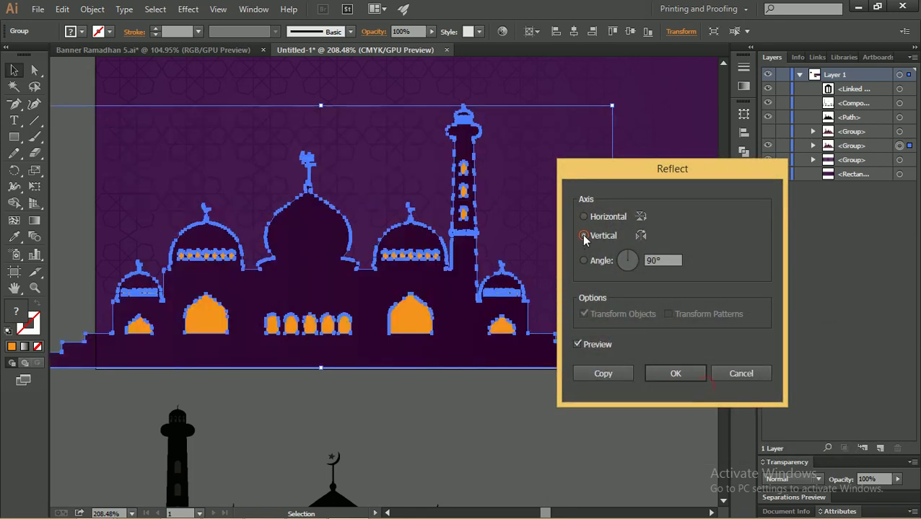
left_click(672, 374)
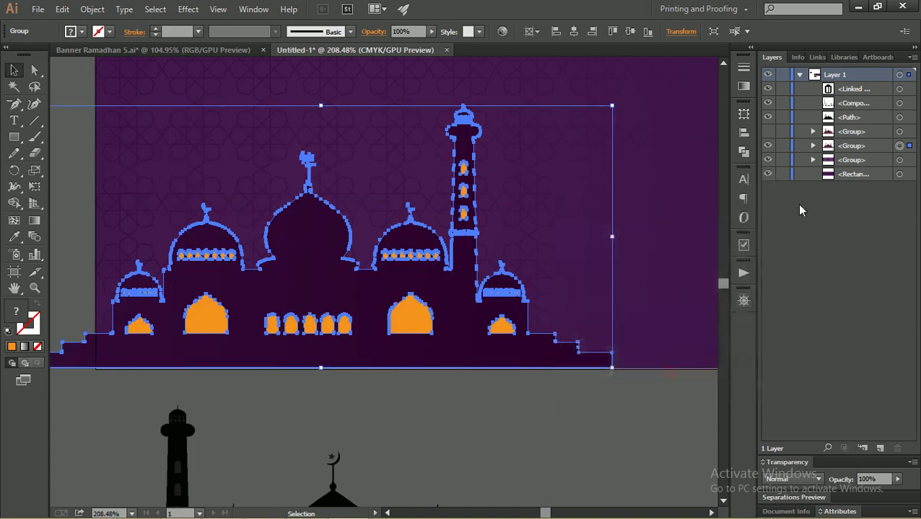
- Unhide the second mosque silhouette in Layers and select the mirrored group
left_click(768, 132)
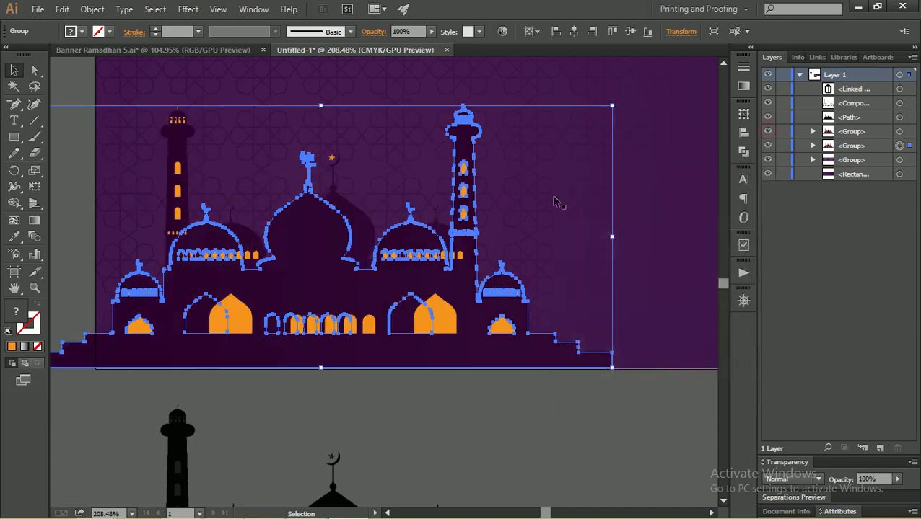
left_click(506, 403)
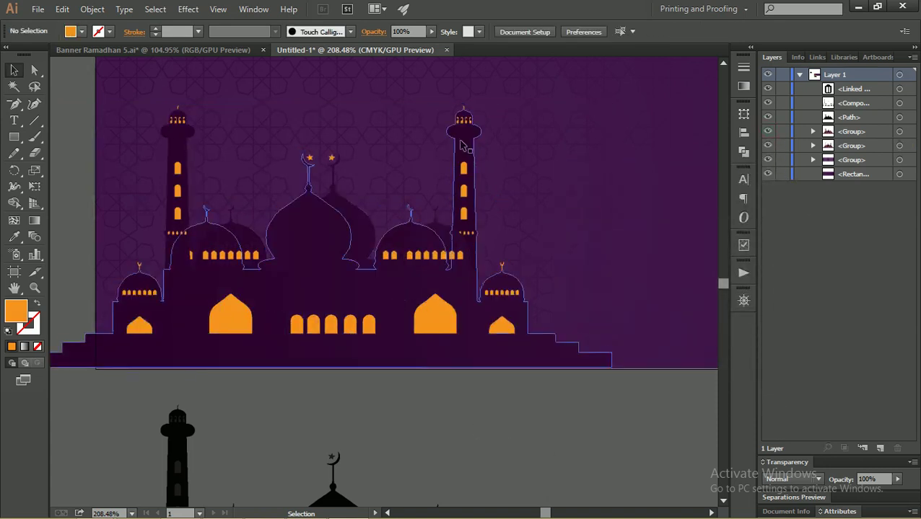
left_click(463, 188)
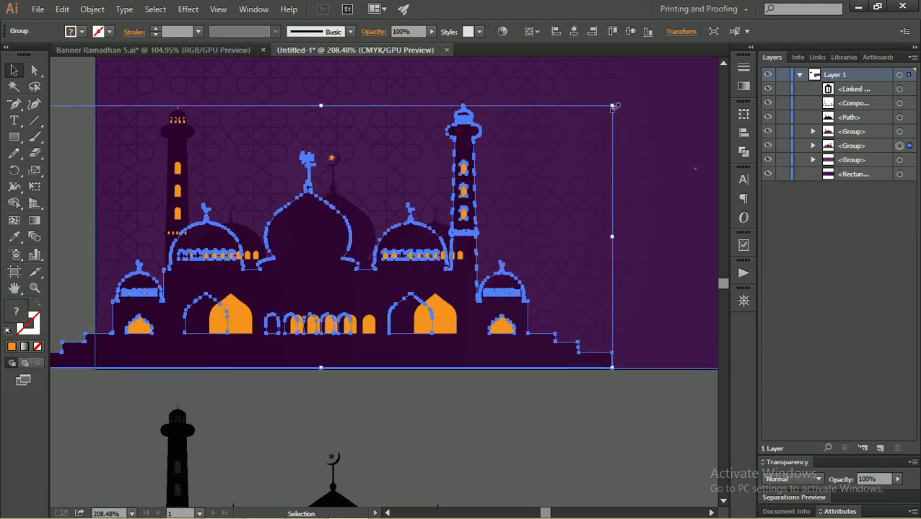
- Scale the mirrored mosque down from its corner and shift it right
left_click_drag(612, 106, 513, 150)
left_click_drag(462, 202, 500, 209)
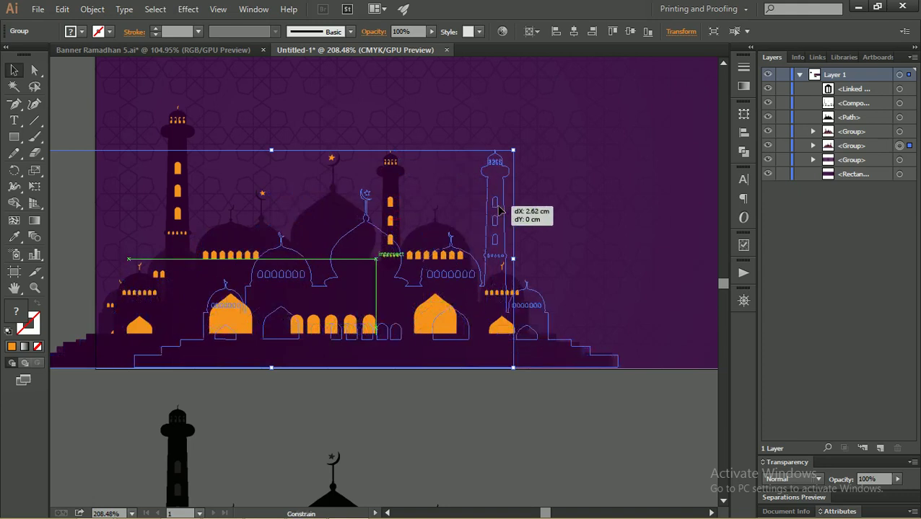
left_click_drag(497, 210, 498, 210)
left_click(507, 432)
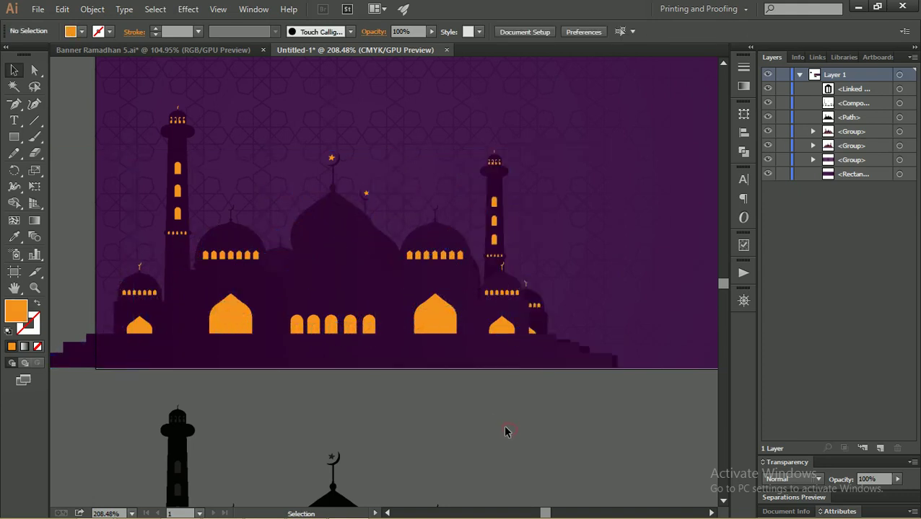
left_click_drag(475, 319, 401, 318)
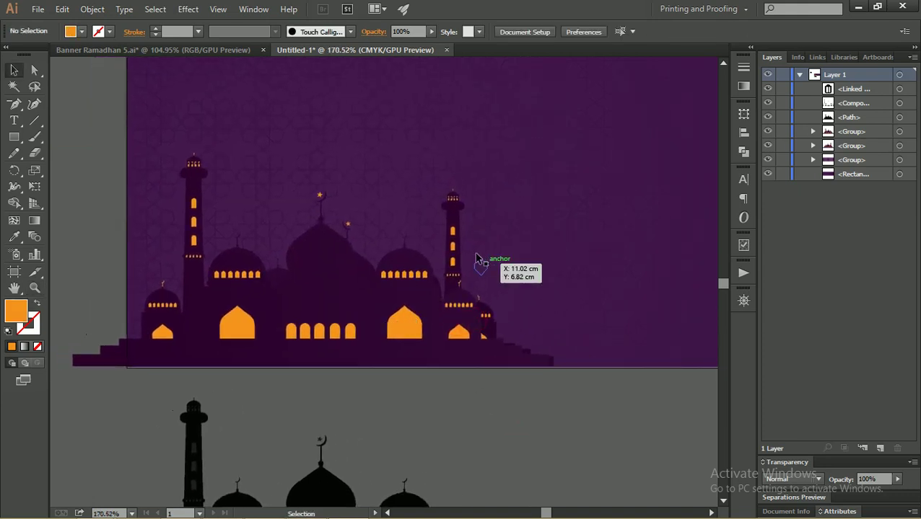
- Fine-tune the mosque's size and position, then enter Isolation Mode on the group
left_click_drag(453, 247, 467, 244)
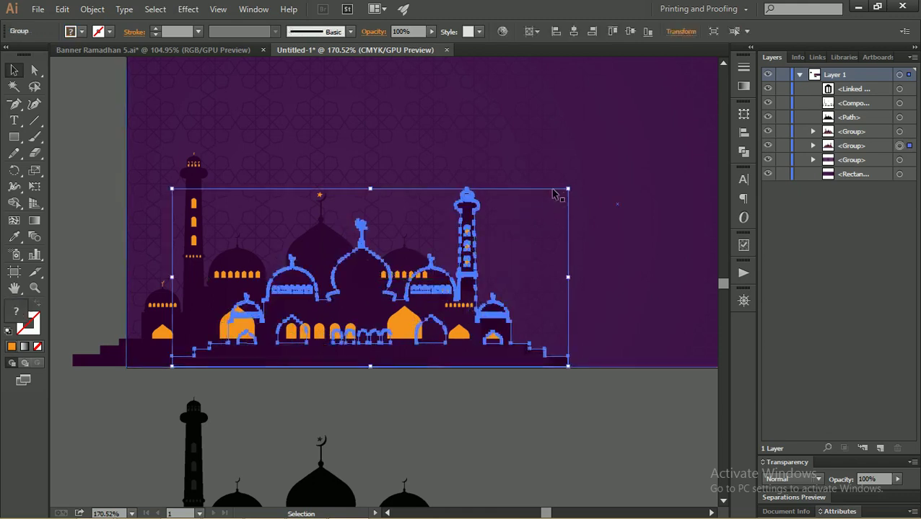
left_click_drag(568, 189, 541, 200)
left_click_drag(467, 244, 453, 245)
double_click(445, 229)
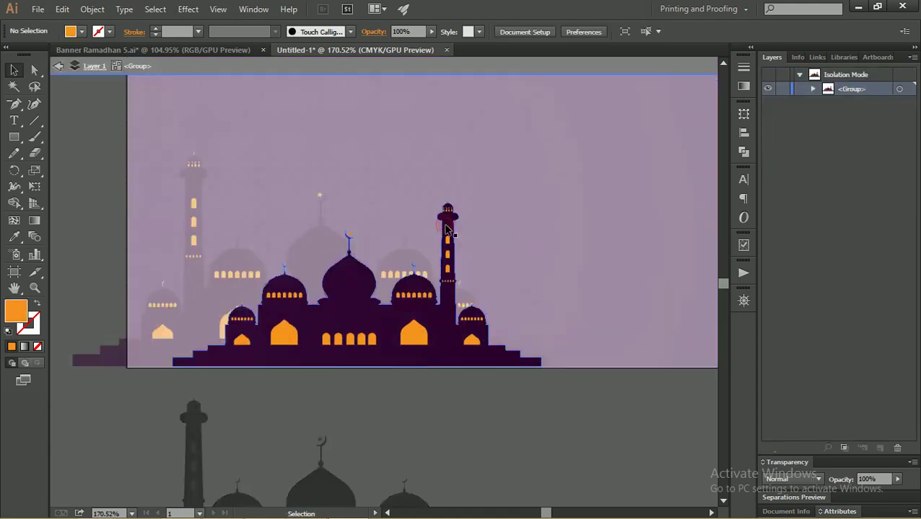
- Darken the mosque gradient's right stop by raising its K value
left_click_drag(449, 223, 443, 226)
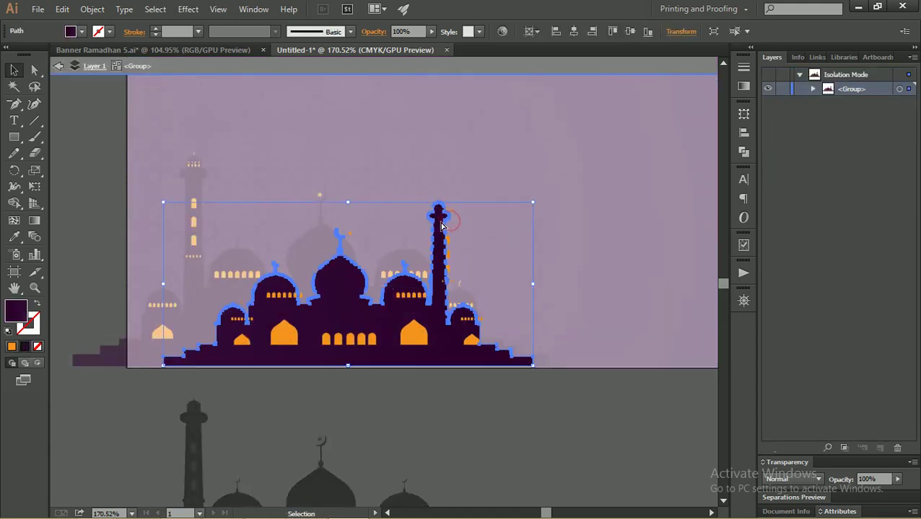
left_click(744, 86)
left_click(704, 164)
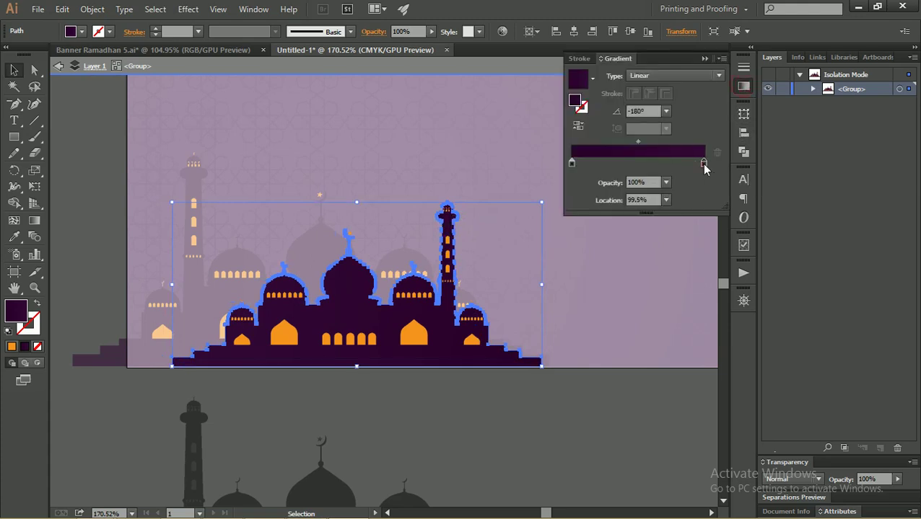
double_click(703, 163)
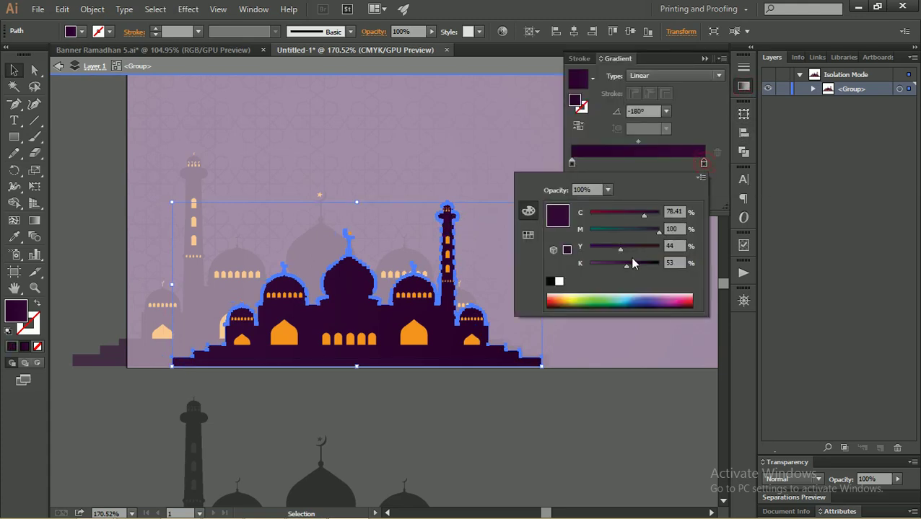
left_click_drag(624, 264, 634, 265)
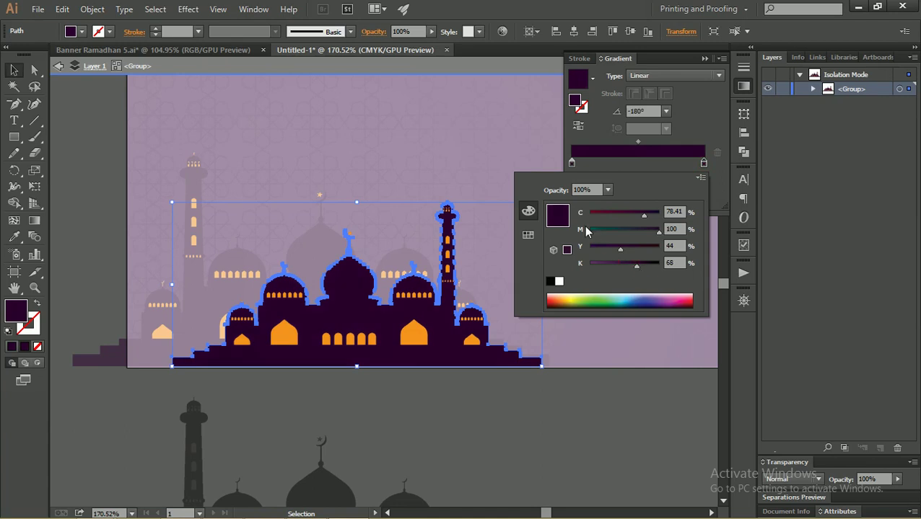
left_click(572, 164)
- Check the gradient's left stop colour, then exit isolation mode
double_click(572, 164)
left_click(14, 78)
left_click(76, 136)
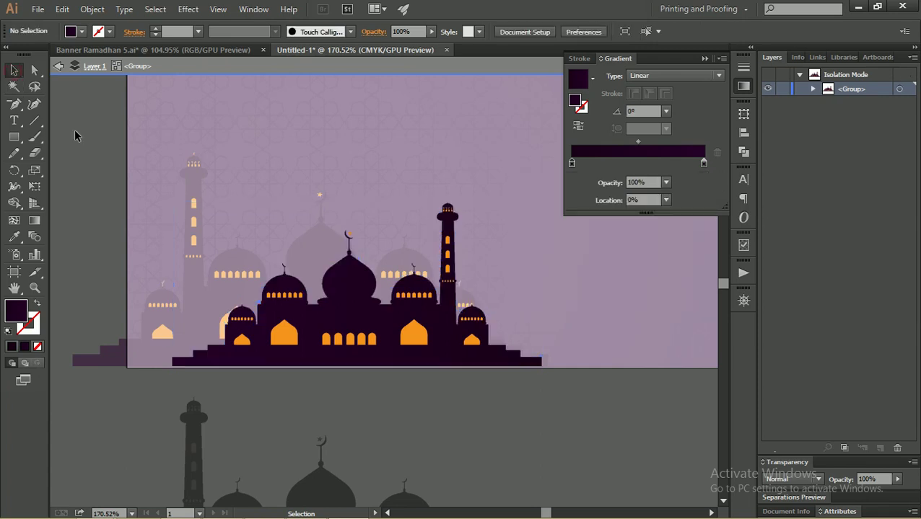
double_click(77, 136)
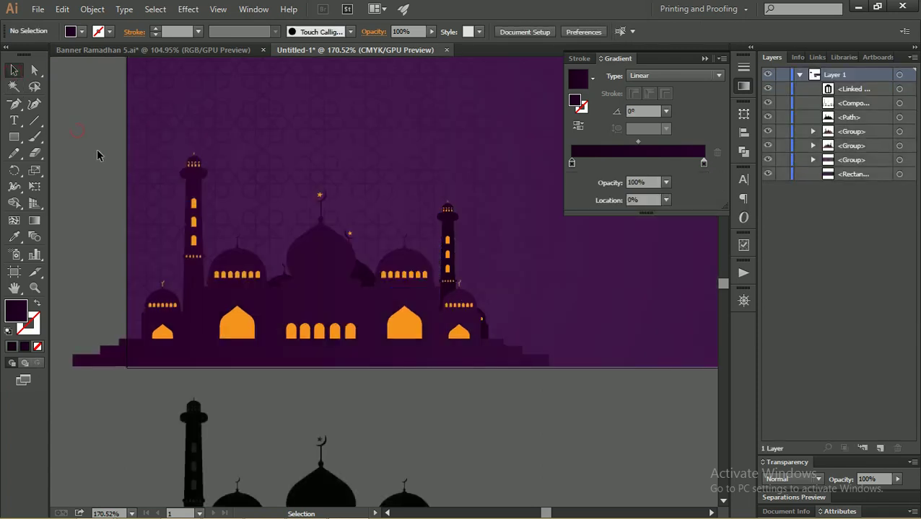
- Zoom to 150%, then slightly resize the front mosque and nudge it right
left_click_drag(388, 179, 271, 188)
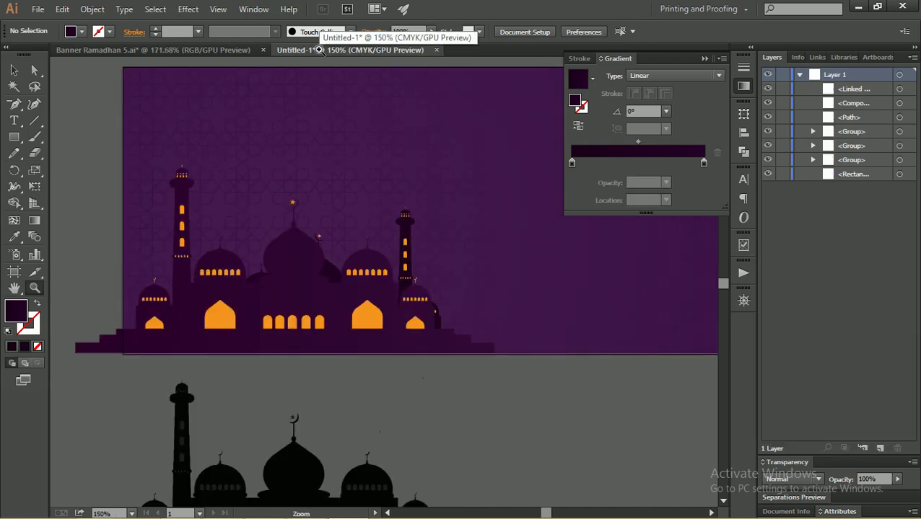
left_click(353, 130)
key("v")
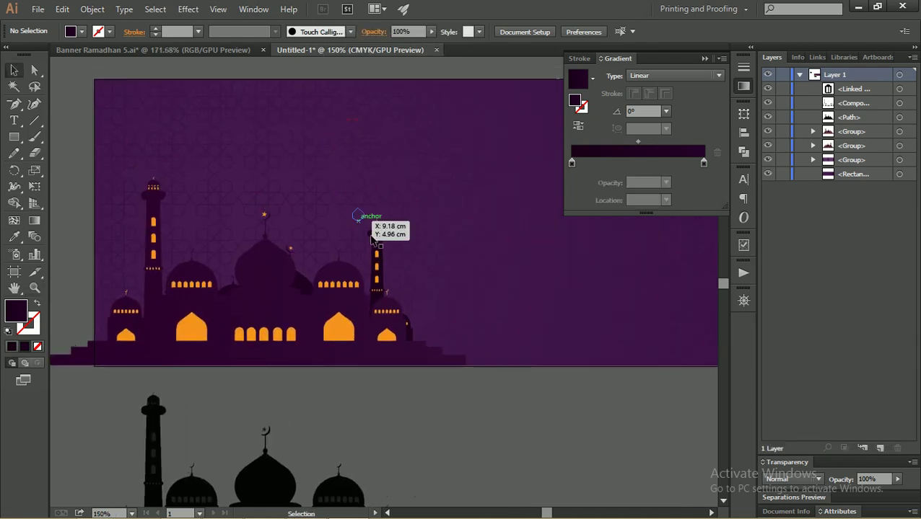
left_click(375, 229)
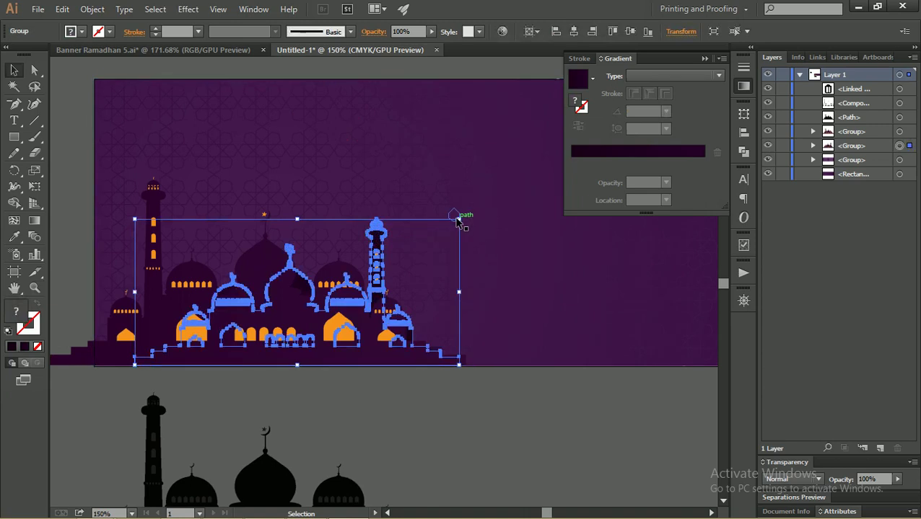
left_click_drag(458, 220, 443, 227)
left_click_drag(374, 257, 405, 257)
left_click(441, 420)
- Shrink the front mosque further and place a copy on the banner's left side
left_click(399, 273)
left_click_drag(476, 227, 459, 233)
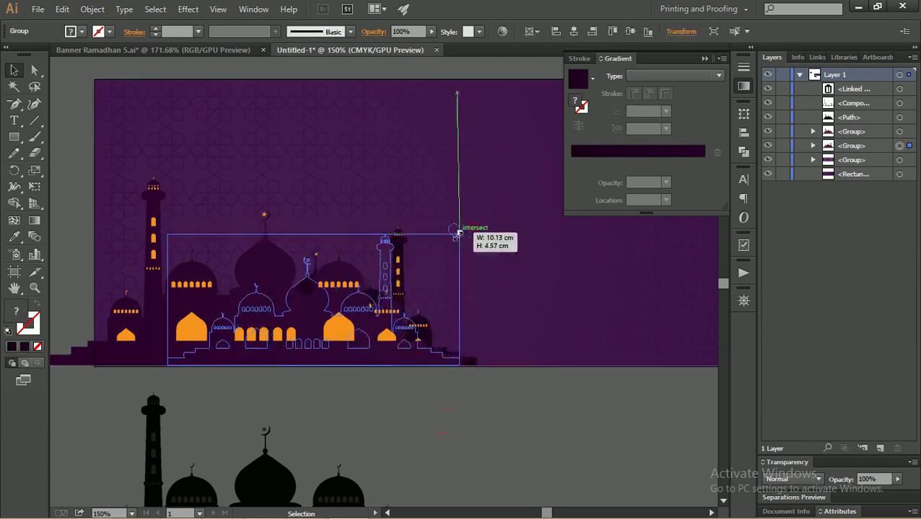
left_click_drag(393, 266, 417, 274)
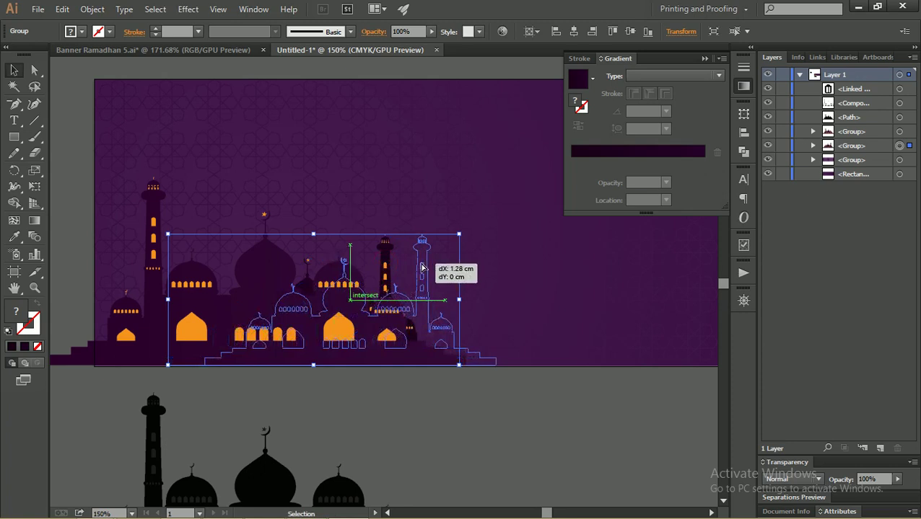
left_click_drag(417, 274, 240, 274)
- Reflect the left mosque copy across the vertical axis
right_click(240, 272)
left_click(312, 370)
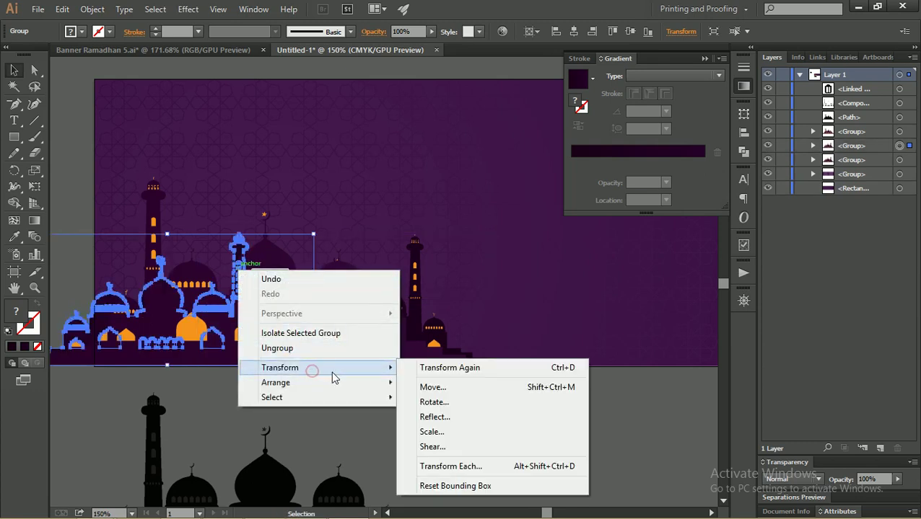
left_click(434, 417)
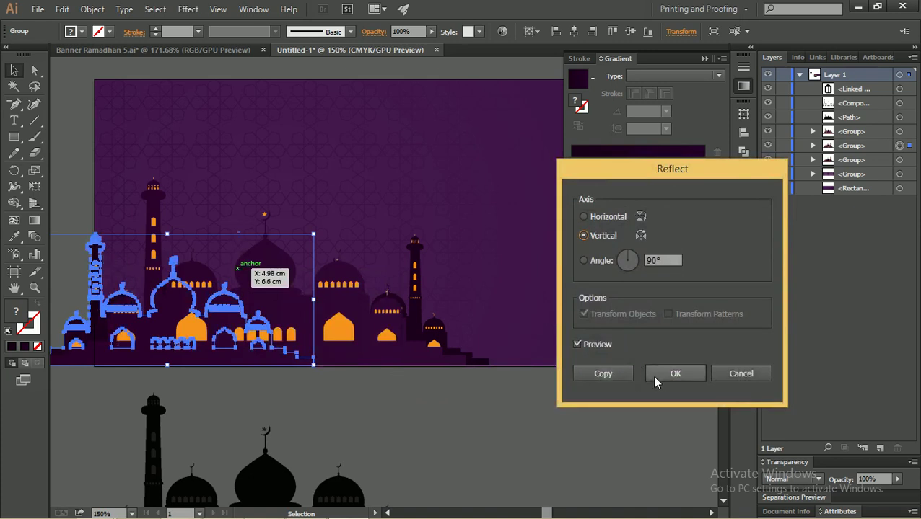
left_click(655, 381)
- Scale down the mirrored left copy and move it further left
scroll(283, 256, "left", 3)
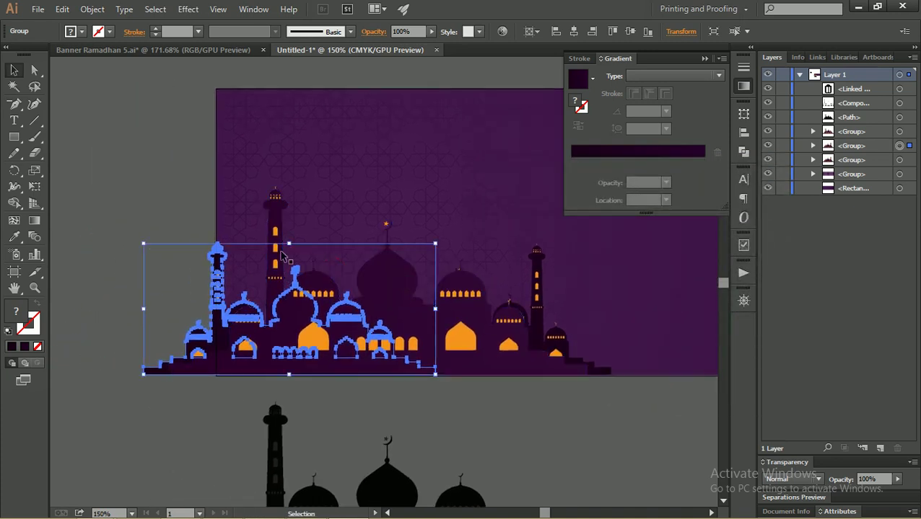
left_click_drag(143, 246, 179, 261)
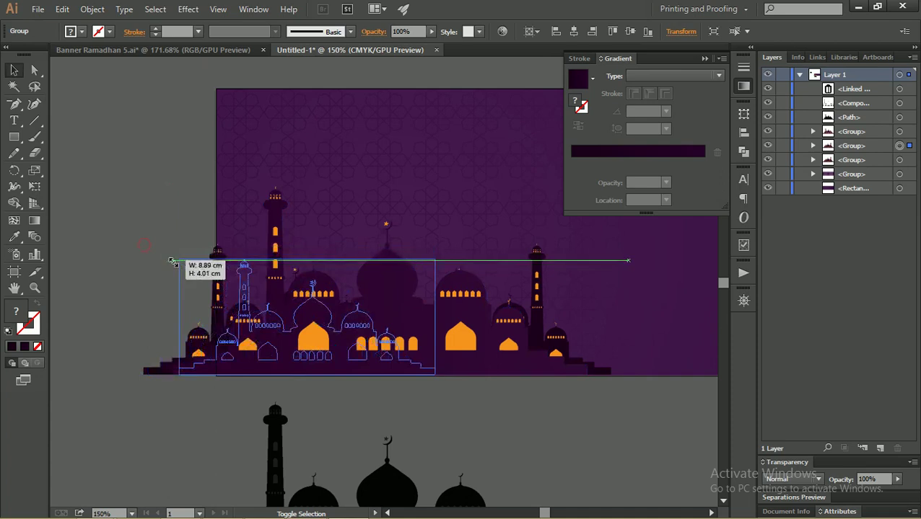
left_click_drag(247, 292, 217, 277)
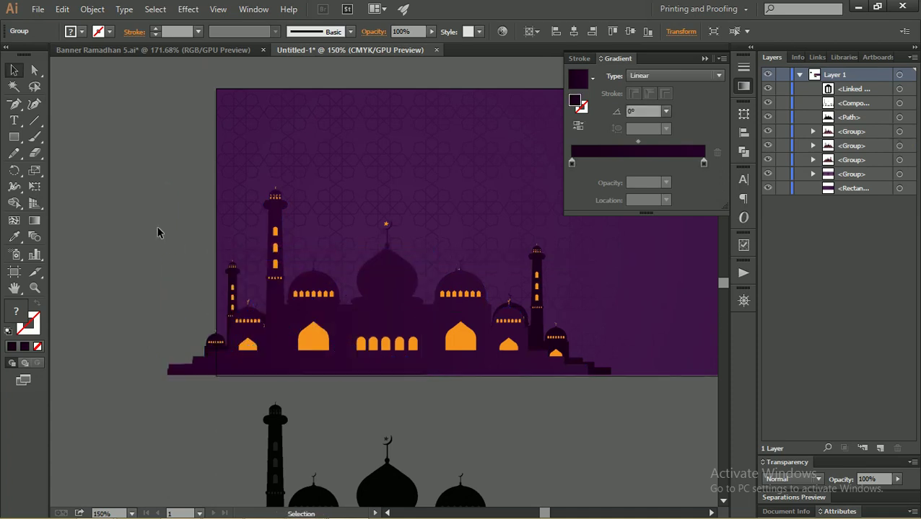
left_click(165, 232)
left_click_drag(230, 203, 192, 208)
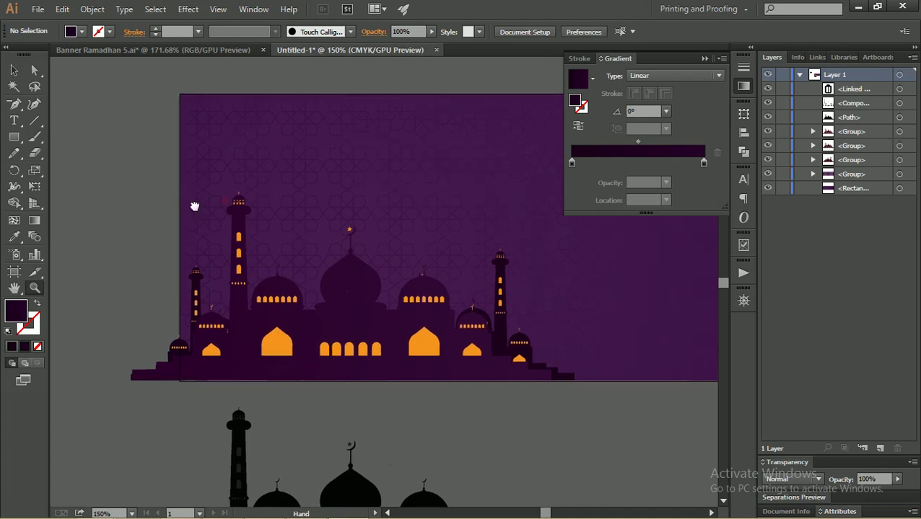
- Move the left mosque copy up and right, scale it down, and nudge it with arrow keys
key("v")
left_click_drag(198, 286, 237, 261)
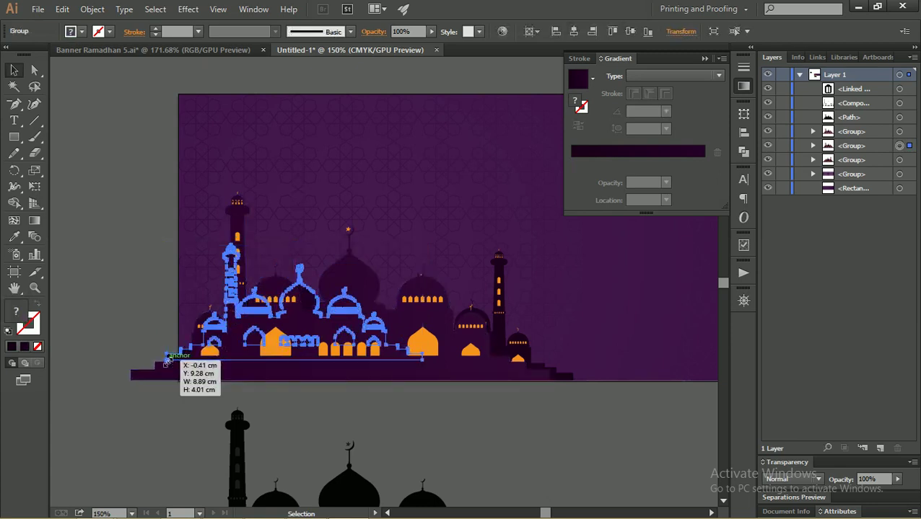
left_click_drag(167, 361, 141, 372)
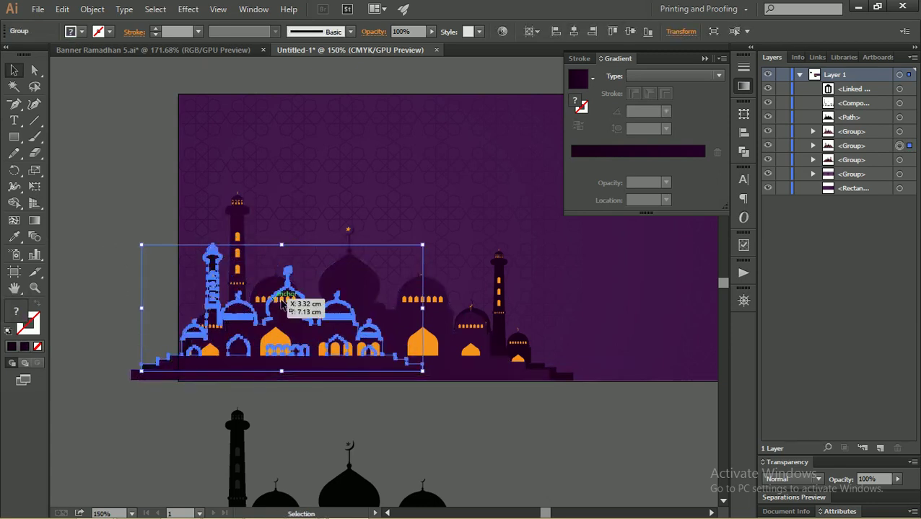
key("Up")
key("Up")
key("Up")
key("Right")
key("Right")
key("Right")
key("Right")
key("Right")
key("Right")
key("Right")
key("Right")
key("Right")
key("Right")
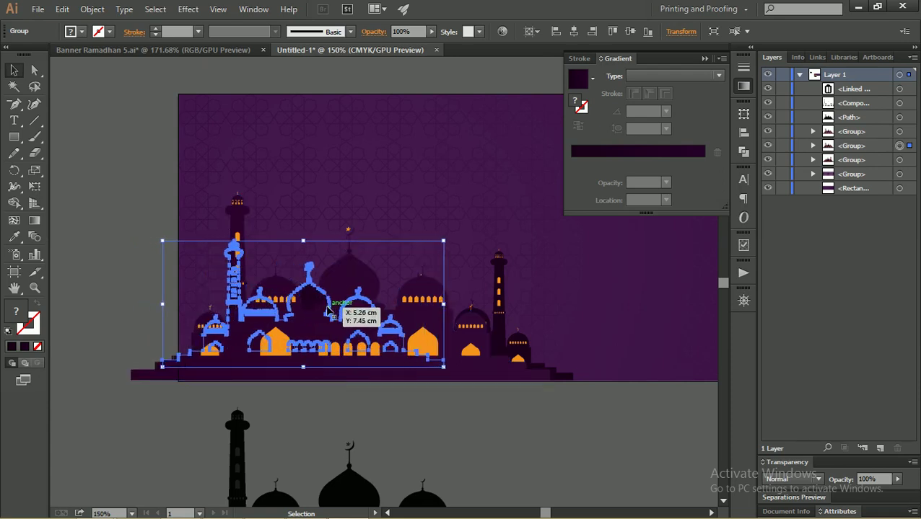
key("Right")
key("Right")
key("Right")
left_click(368, 437)
- Reposition the other mosque copy over the skyline and zoom out on the banner
key("z")
left_click_drag(345, 281, 306, 274)
key("v")
left_click_drag(466, 291, 457, 289)
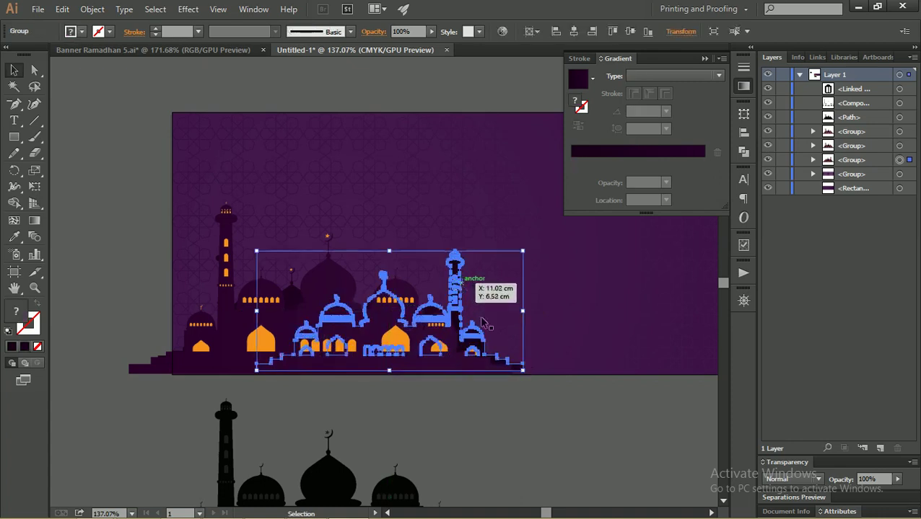
left_click(537, 420)
key("z")
left_click(399, 234, "alt")
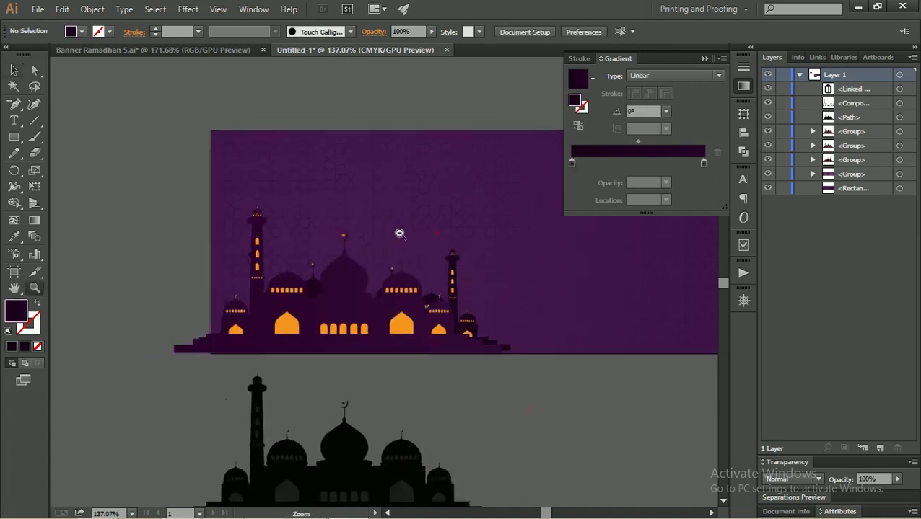
- Undo the last change and shift one mosque layer further left
left_click_drag(400, 233, 364, 247)
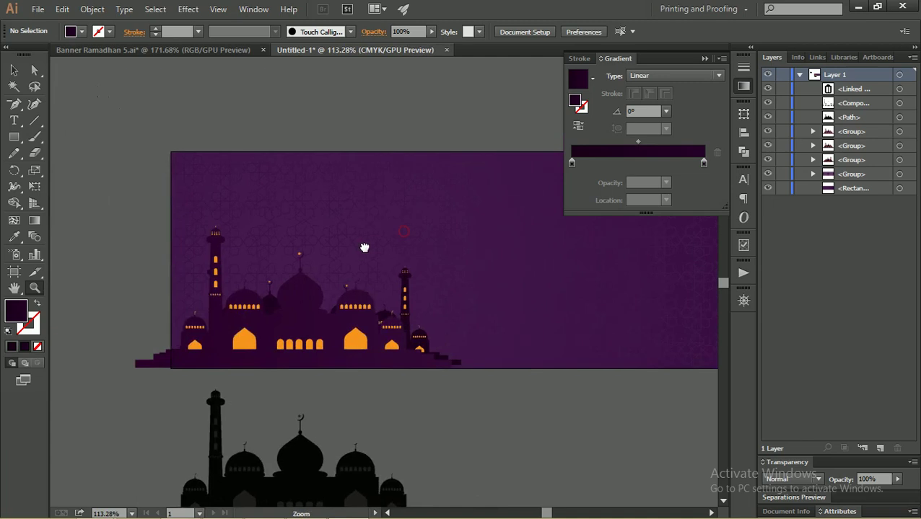
key("v")
key("ctrl+z")
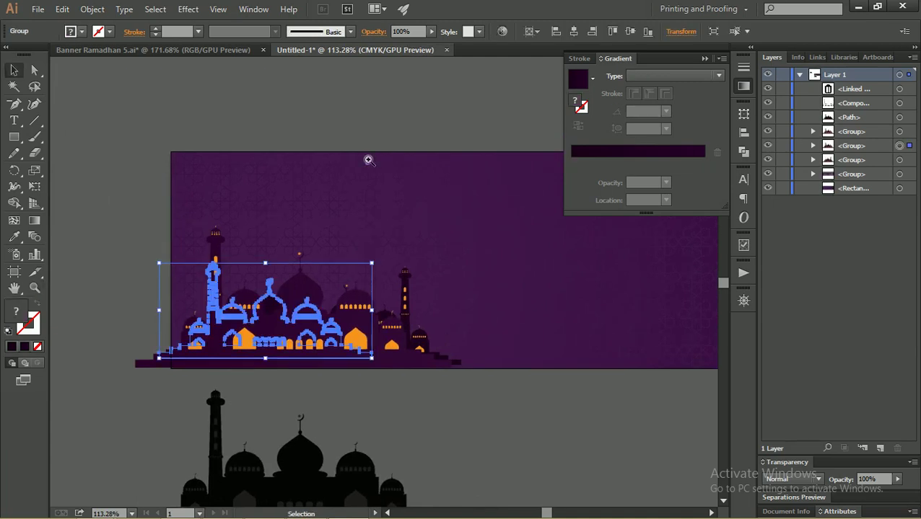
left_click_drag(211, 282, 179, 289)
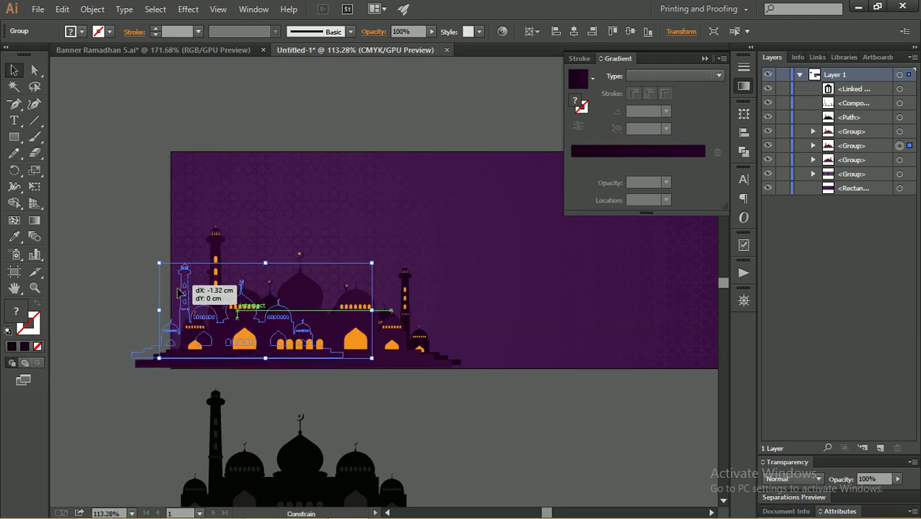
left_click_drag(179, 291, 158, 292)
left_click(346, 419)
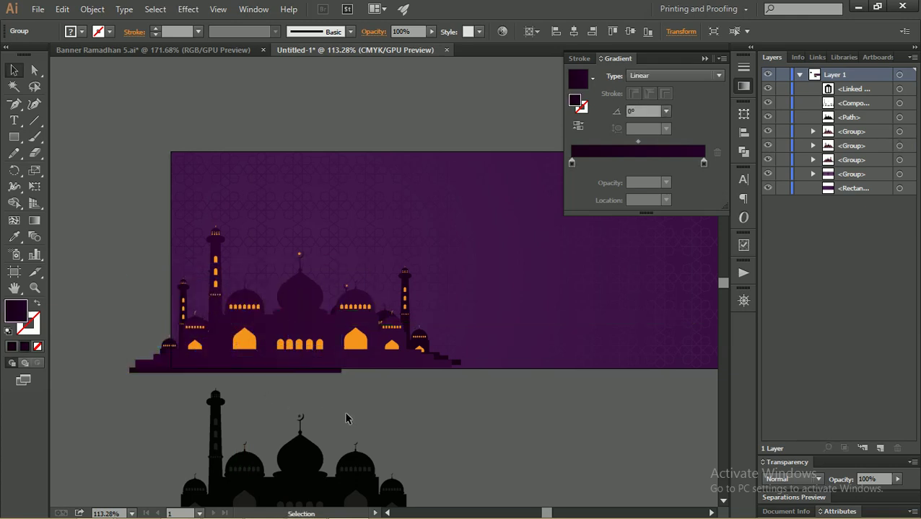
- Shrink another mosque layer and drag a copy of it below the banner
left_click(402, 296)
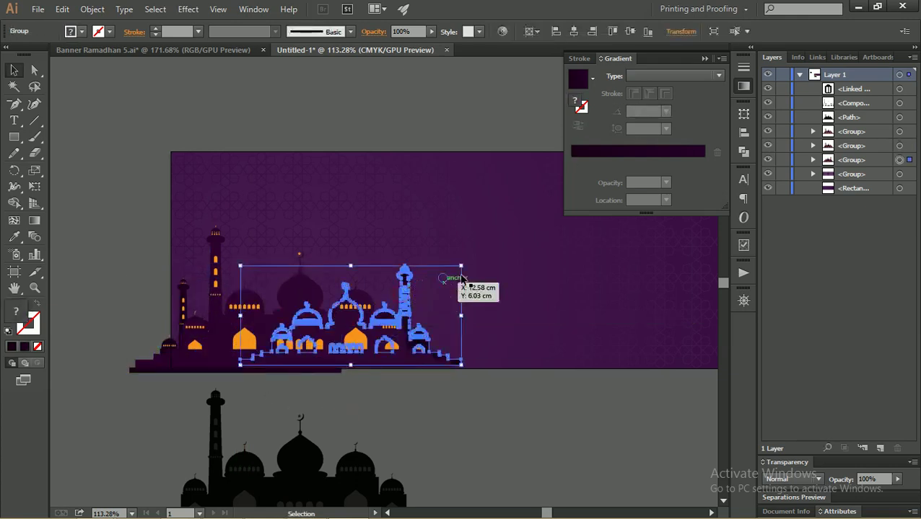
left_click_drag(460, 267, 446, 273)
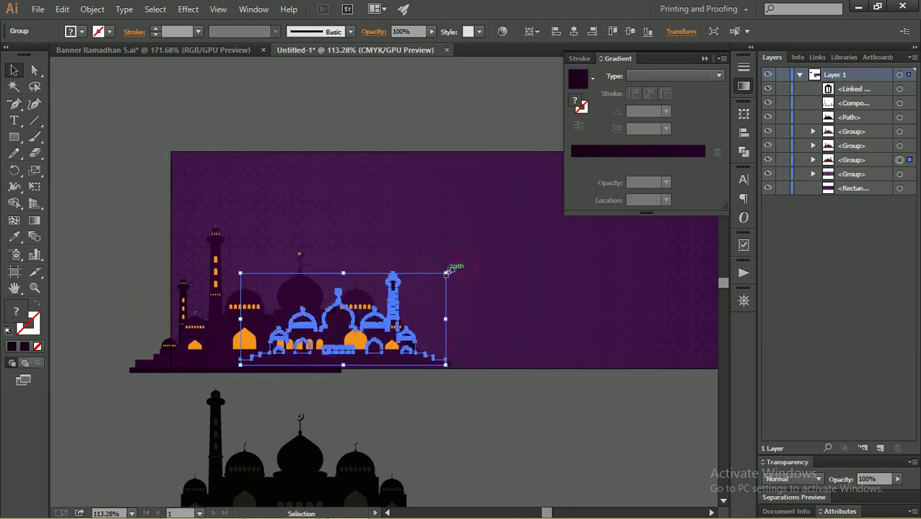
left_click(436, 415)
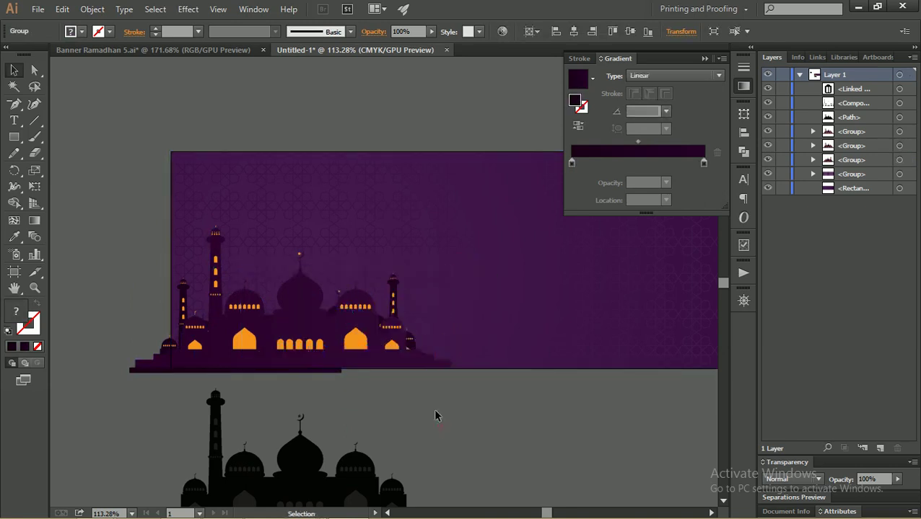
left_click(410, 326)
left_click_drag(394, 310, 513, 412)
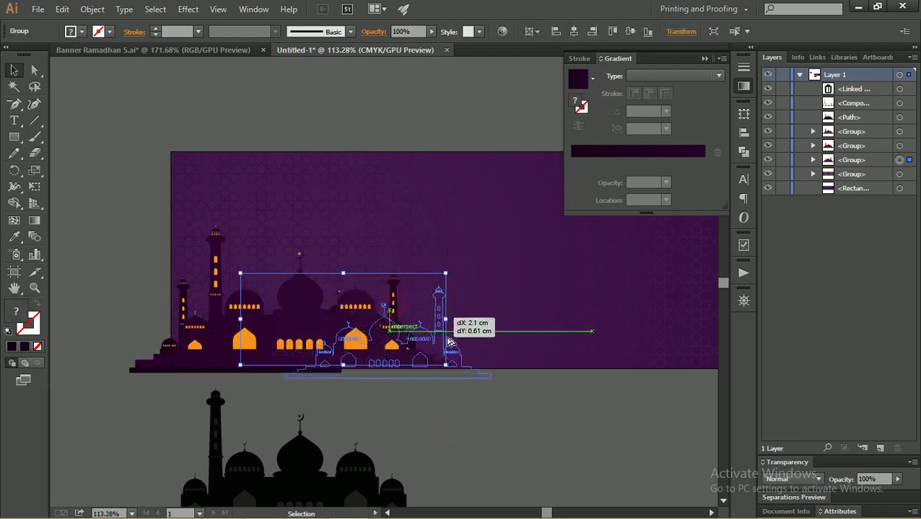
left_click_drag(532, 414, 532, 413)
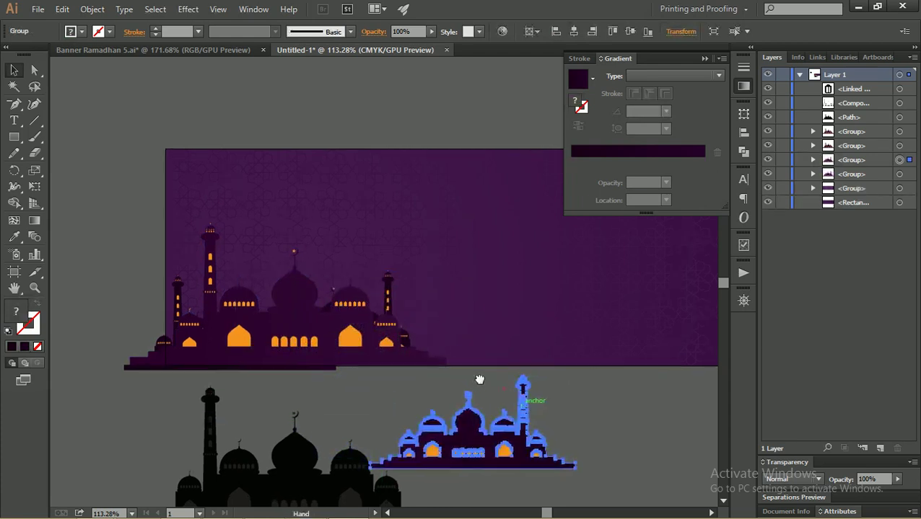
mouse_move(479, 380)
left_mouse_down()
mouse_move(375, 324)
mouse_move(418, 327)
mouse_move(384, 279)
left_mouse_up()
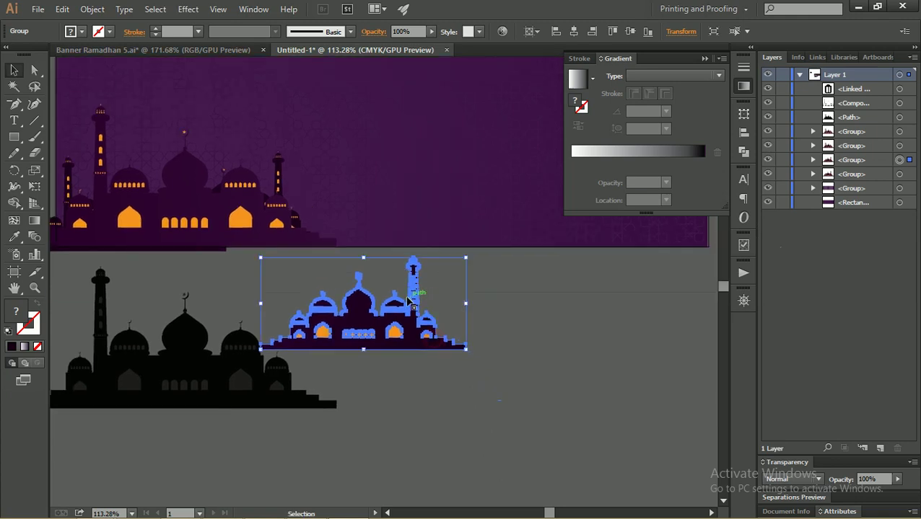
left_click(399, 278)
left_click_drag(448, 308, 436, 300)
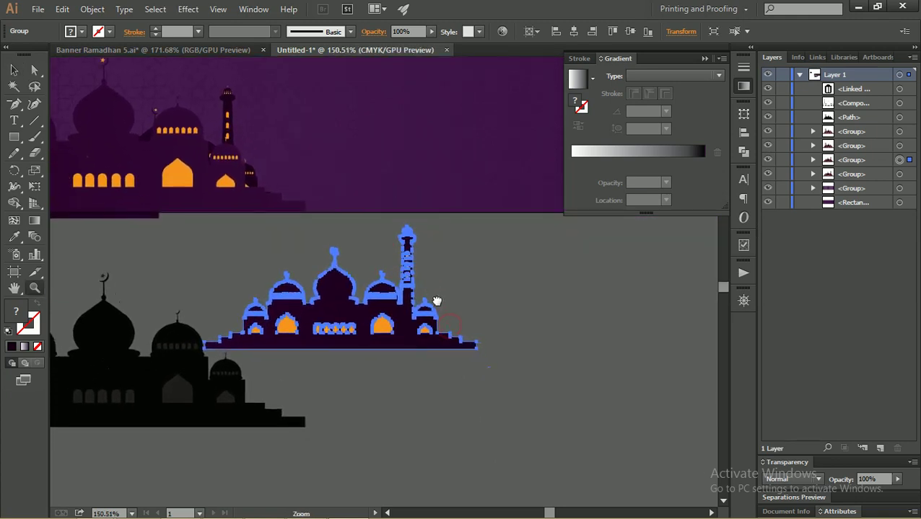
left_click(484, 259)
left_click(487, 290)
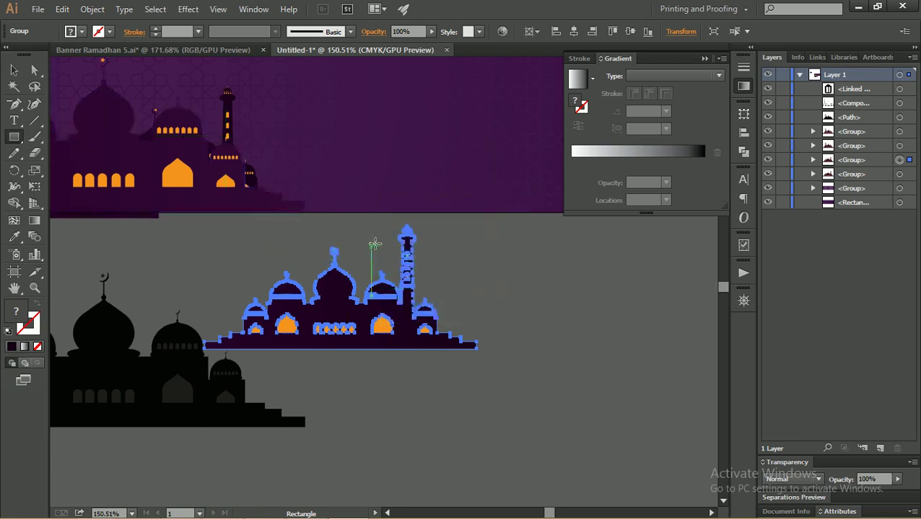
key("v")
left_click(332, 303)
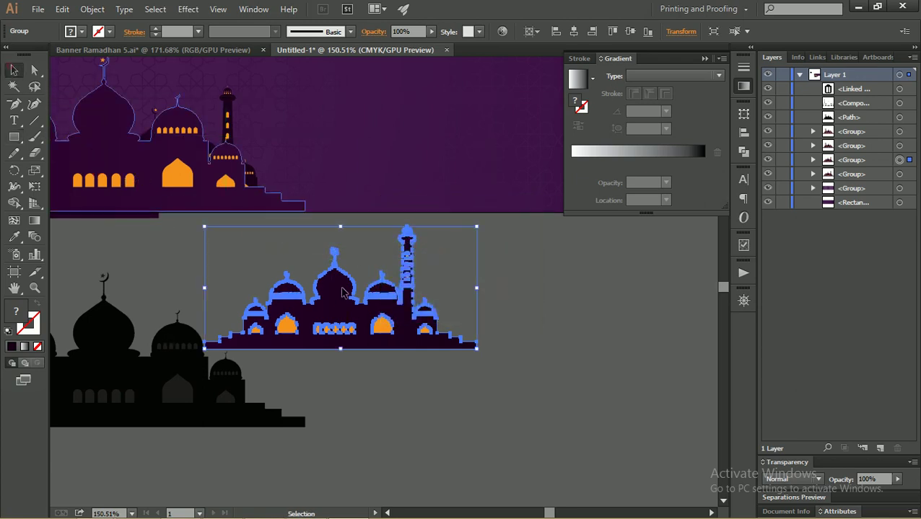
- Draw a tall no-fill rectangle over the mosque copy's right-hand minaret
left_click(535, 304)
key("z")
left_click_drag(374, 262, 438, 302)
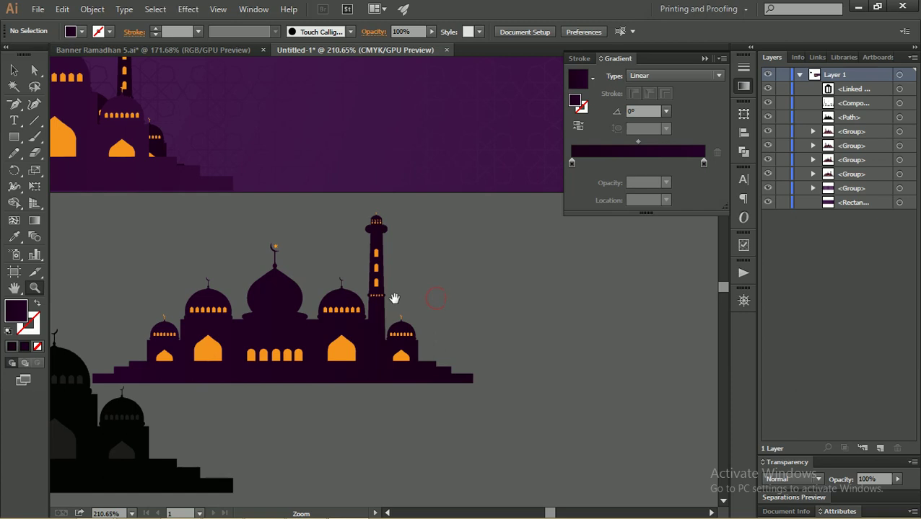
key("m")
mouse_move(362, 210)
left_mouse_down()
mouse_move(395, 368)
mouse_move(390, 394)
left_mouse_up()
key("v")
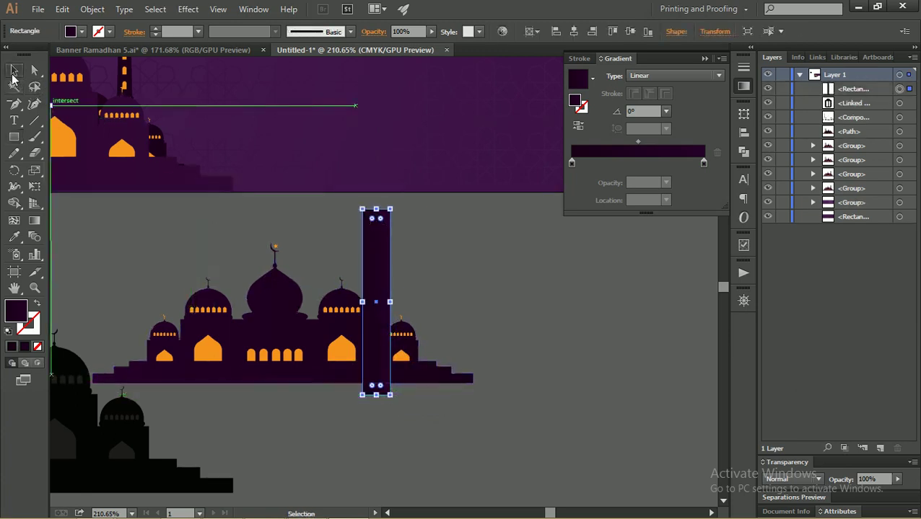
key("d")
left_click(37, 346)
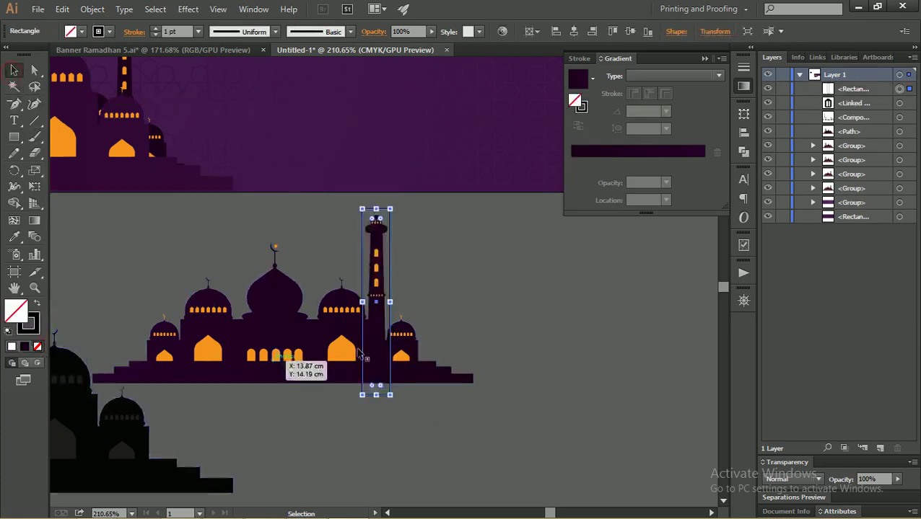
- Divide the mosque copy along the rectangle with Pathfinder
left_click_drag(394, 291, 444, 339)
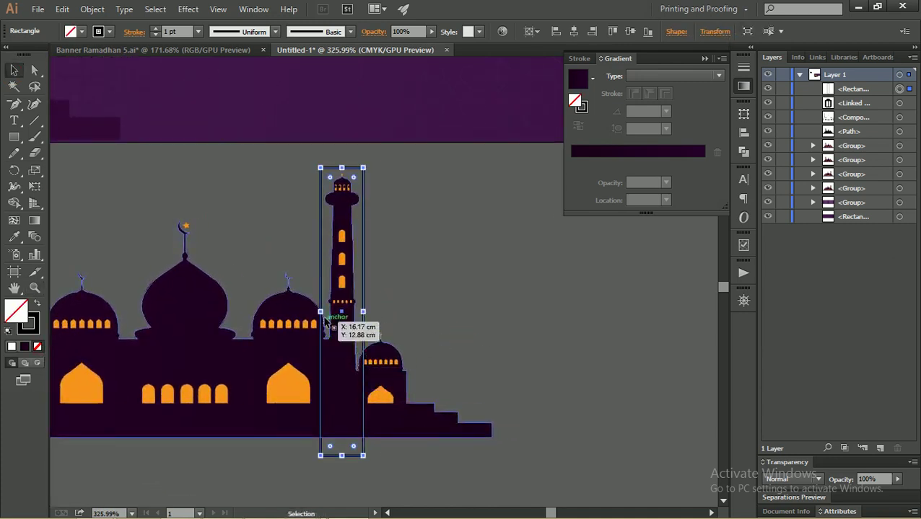
left_click(406, 392, "shift")
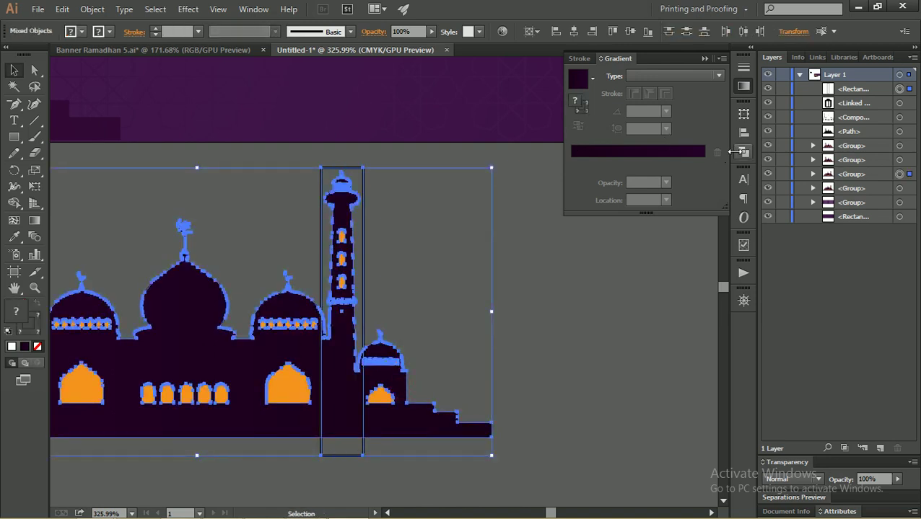
left_click(742, 153)
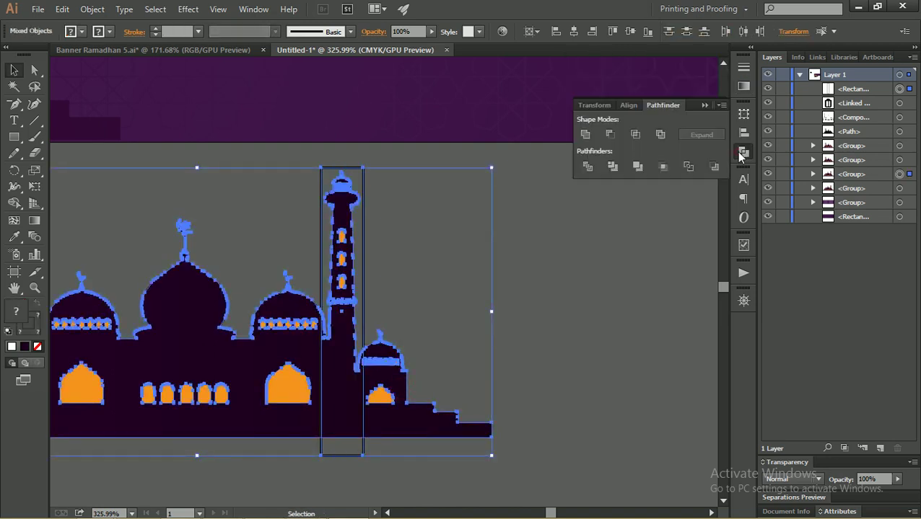
left_click(587, 167)
right_click(355, 358)
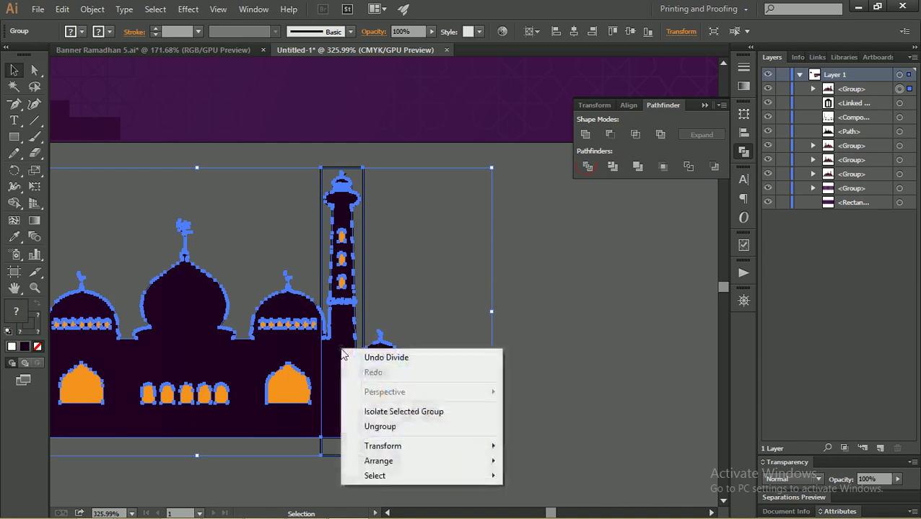
- Ungroup the divided pieces and delete the small dome, steps and main mosque body
left_click(455, 427)
left_click(517, 383)
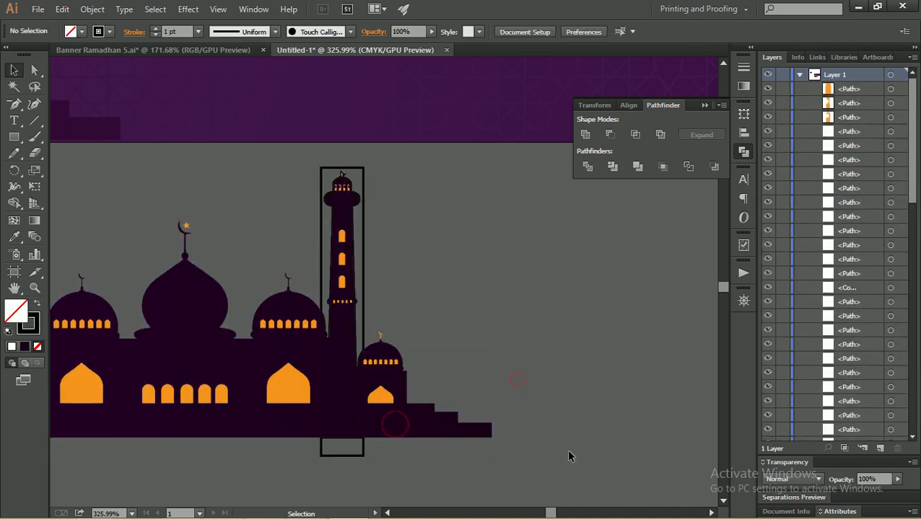
left_click_drag(399, 353, 401, 350)
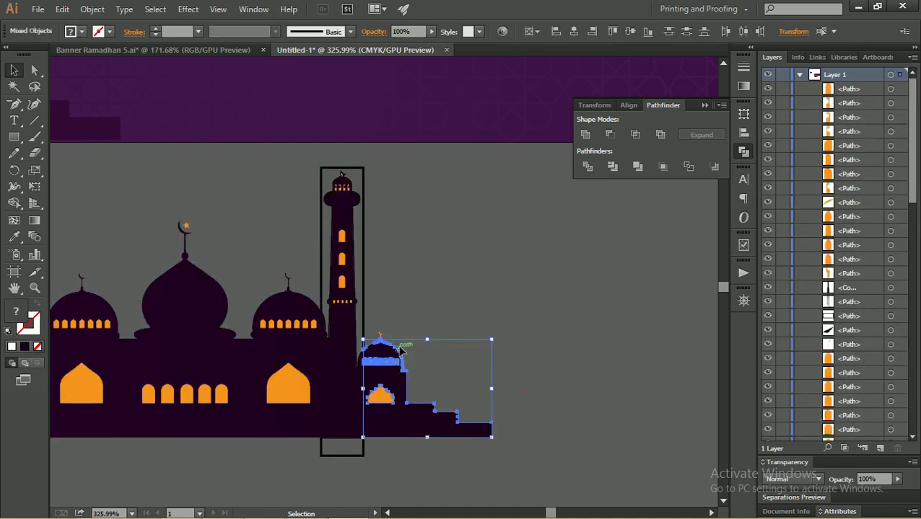
key("Delete")
left_click(346, 406)
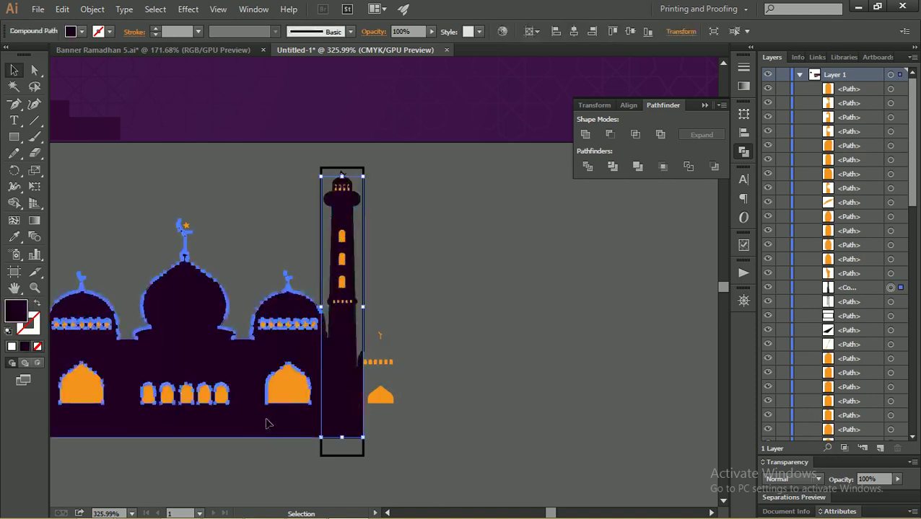
left_click(272, 473)
left_click(280, 368)
key("Delete")
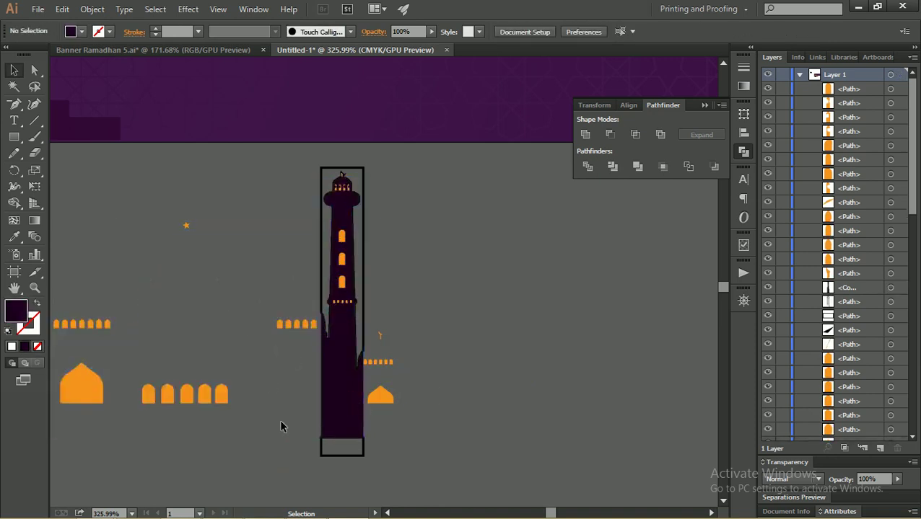
- Delete the remaining arches, dome pieces and outline rectangle, leaving only the minaret
left_click_drag(160, 299, 161, 297)
key("Delete")
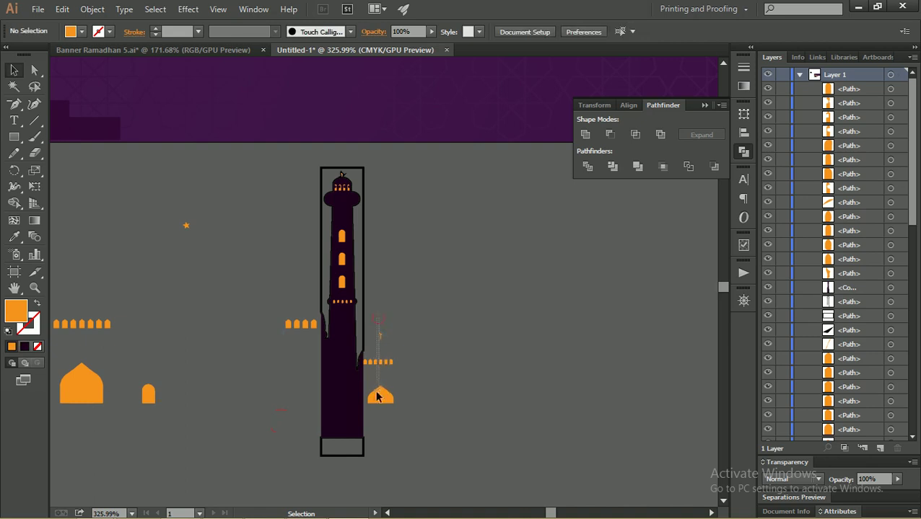
left_click_drag(426, 429, 427, 429)
key("Delete")
left_click_drag(315, 342, 314, 340)
key("Delete")
left_click_drag(361, 371, 303, 169)
key("Delete")
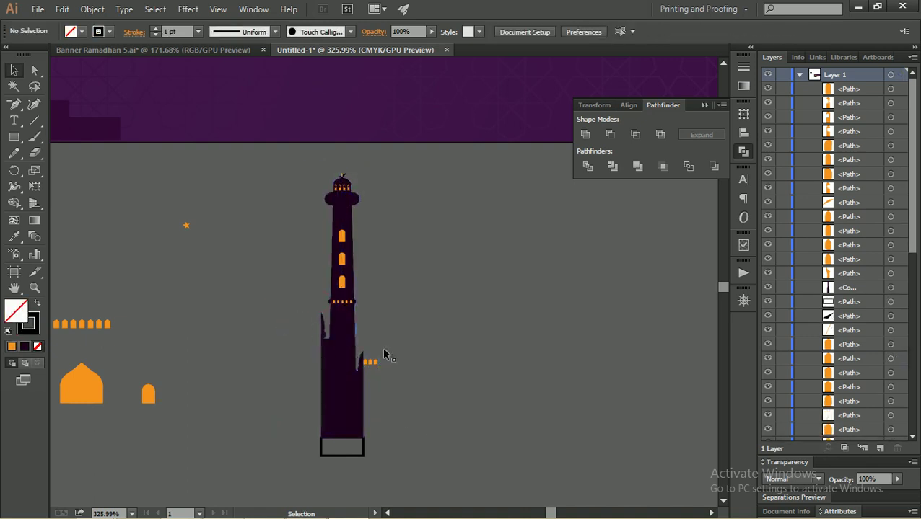
left_click_drag(365, 354, 365, 353)
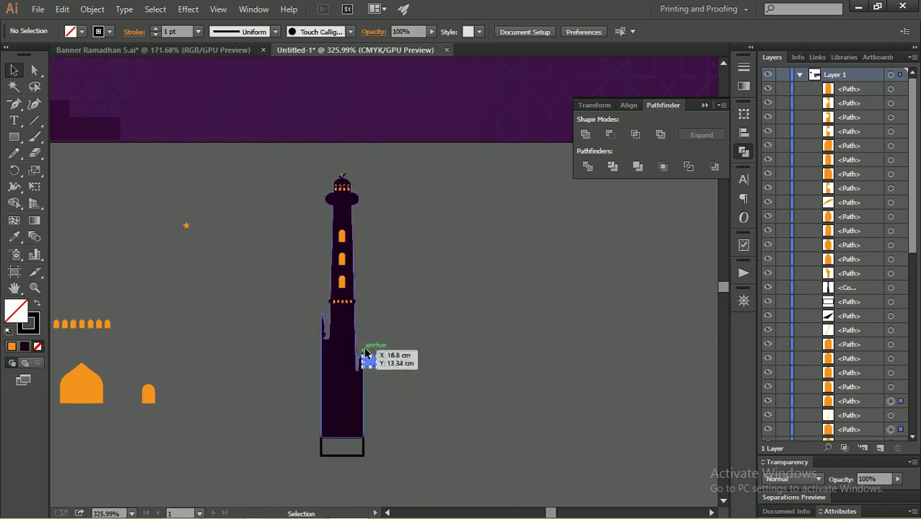
key("Delete")
key("z")
mouse_move(305, 338)
left_mouse_down()
mouse_move(420, 384)
mouse_move(559, 351)
left_mouse_up()
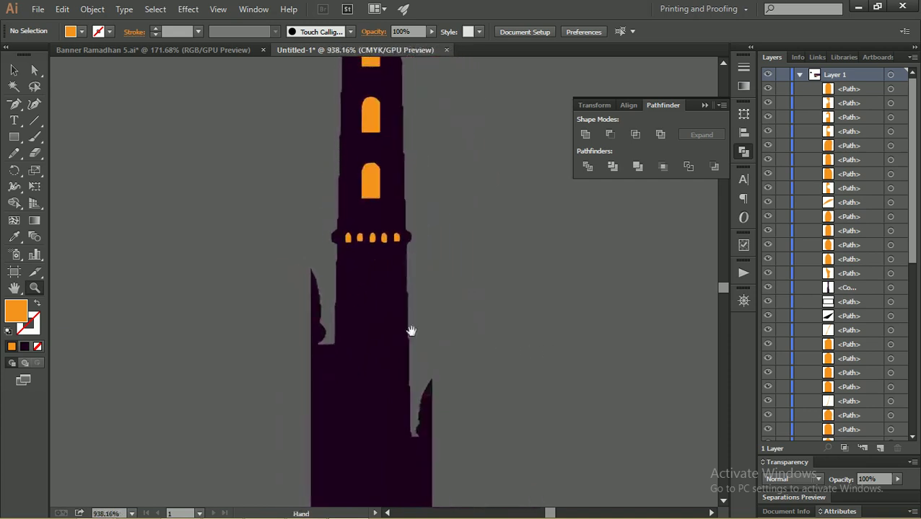
- Draw a default-coloured vertical line along the tower's left edge
left_click_drag(559, 351, 376, 326)
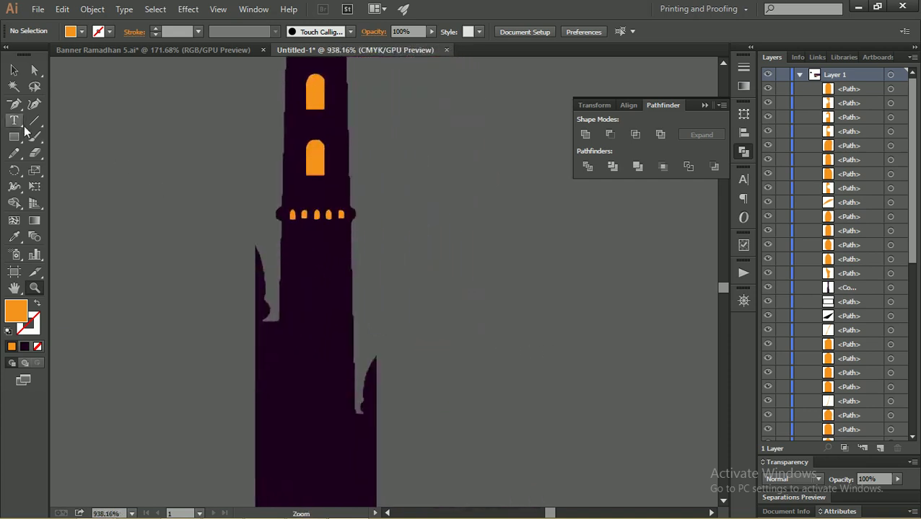
left_click_drag(373, 339, 303, 255)
left_click_drag(200, 131, 204, 451)
key("v")
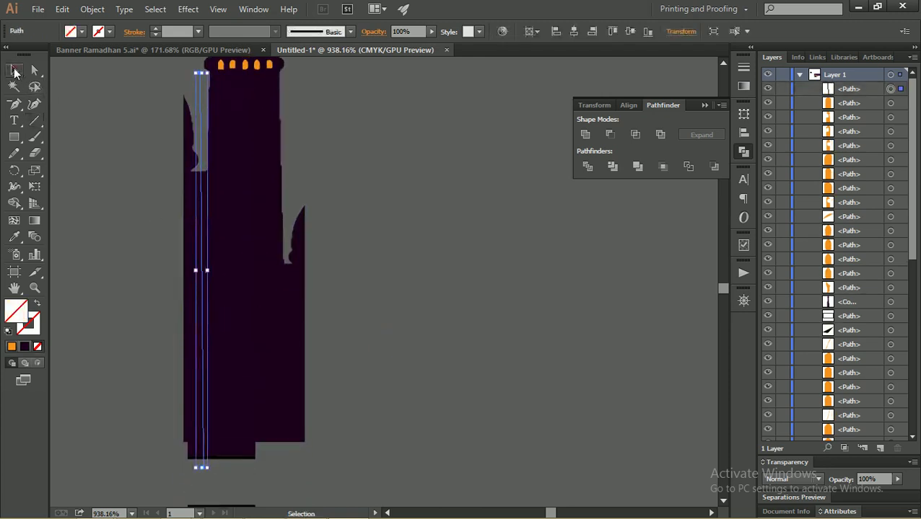
key("d")
left_click_drag(205, 115, 209, 124)
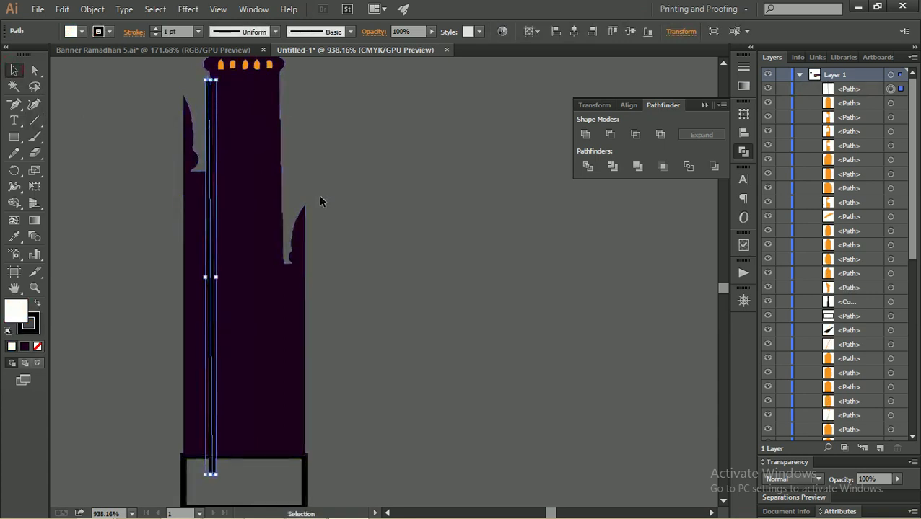
left_click(376, 195)
left_click(197, 186)
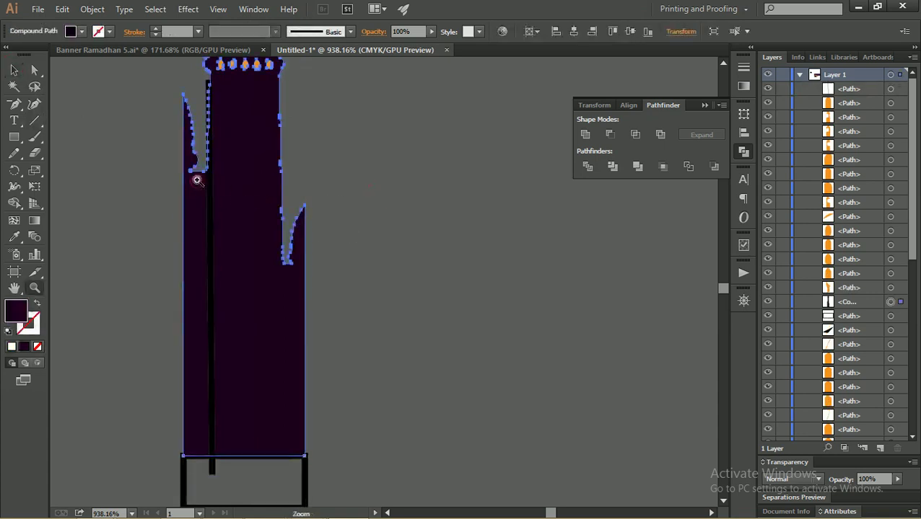
key("z")
left_click_drag(197, 178, 164, 173)
key("v")
- Copy the line to the tower's right edge, then Divide tower and lines and ungroup
left_click(210, 206)
mouse_move(211, 207)
left_mouse_down()
mouse_move(221, 217)
mouse_move(266, 220)
left_mouse_up()
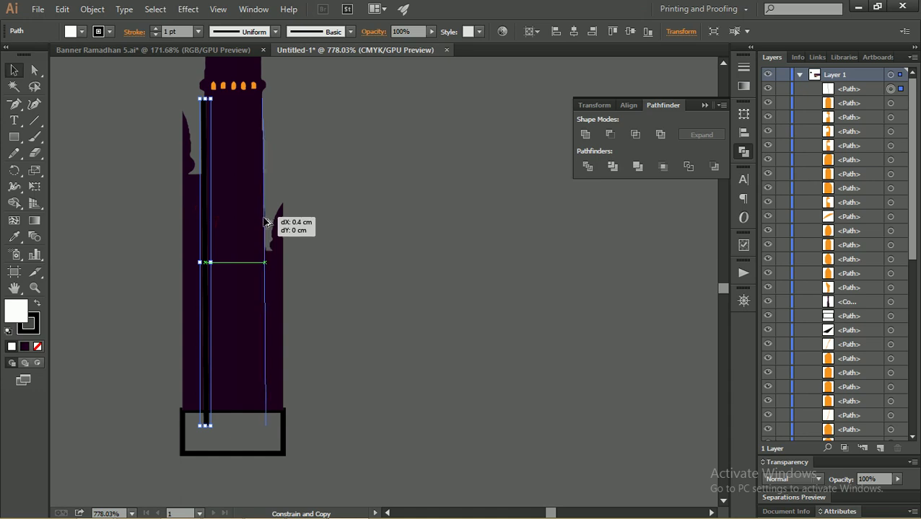
left_click_drag(266, 223, 264, 222)
left_click_drag(411, 309, 178, 249)
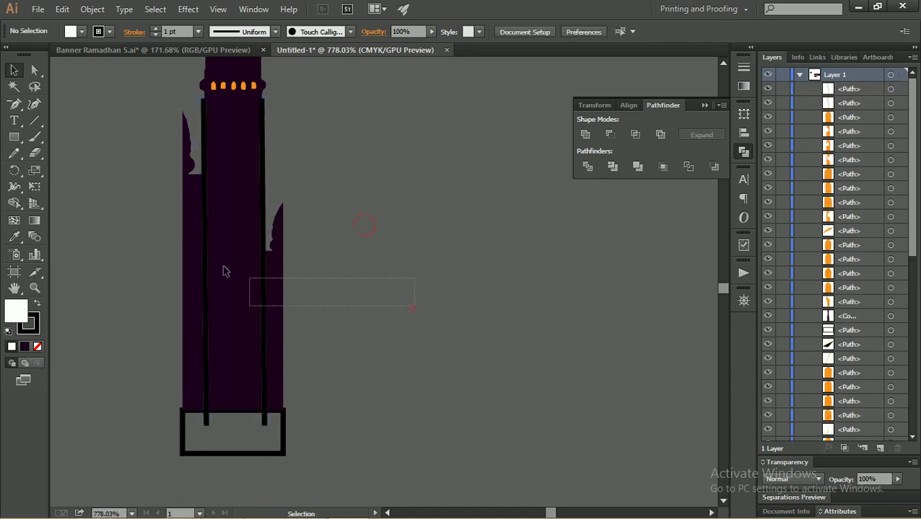
left_click(589, 168)
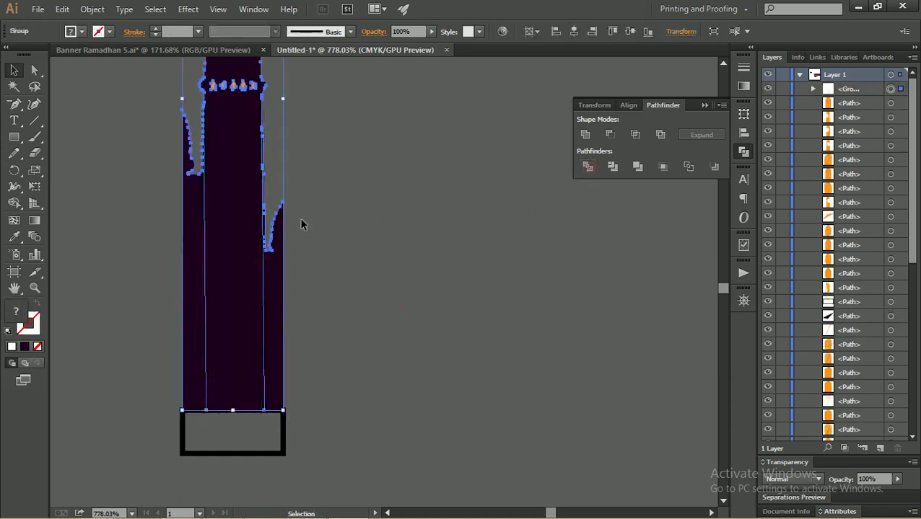
right_click(226, 210)
left_click(305, 292)
- Delete the right strip, the left spike piece and the rectangle below the tower
left_click(312, 338)
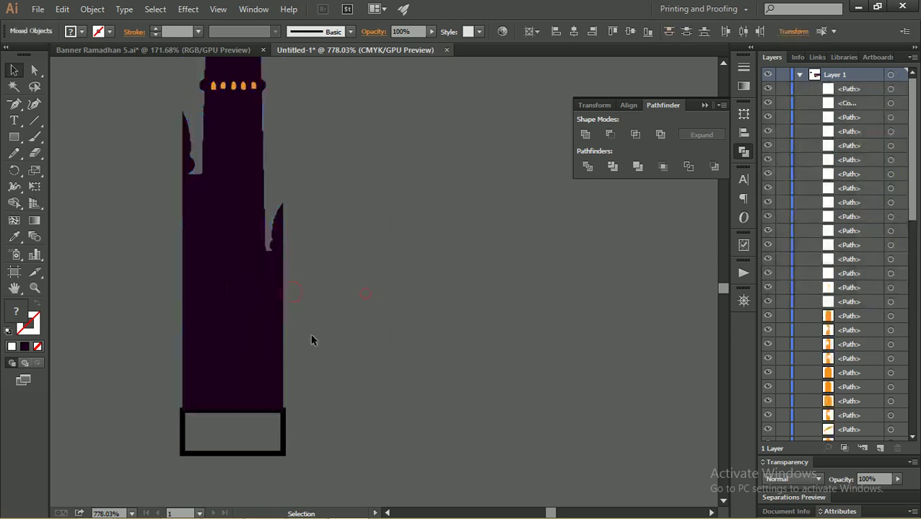
left_click_drag(281, 332, 305, 326)
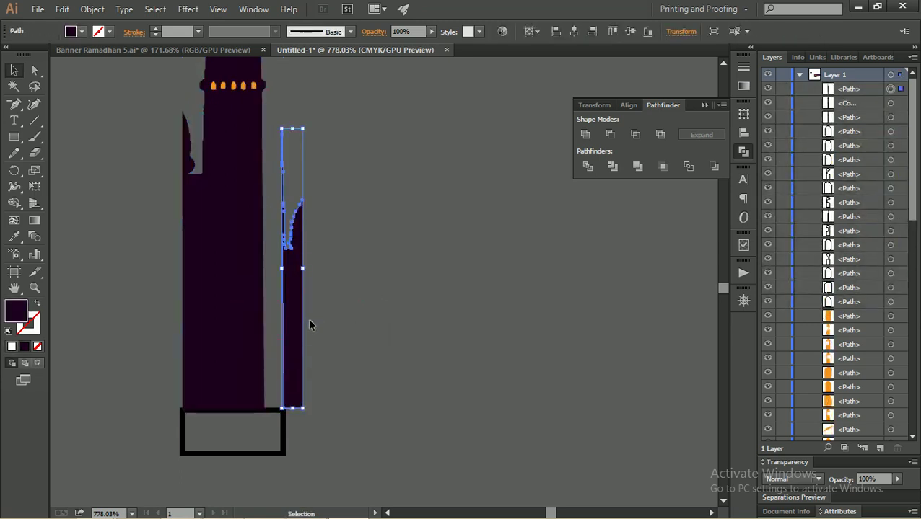
key("Delete")
left_click_drag(200, 283, 158, 274)
key("Delete")
left_click(173, 296)
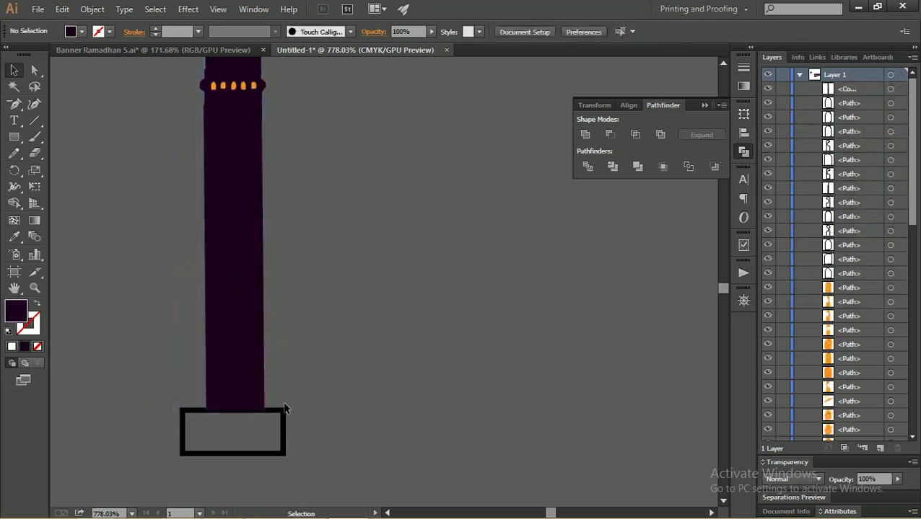
left_click(287, 412)
key("Delete")
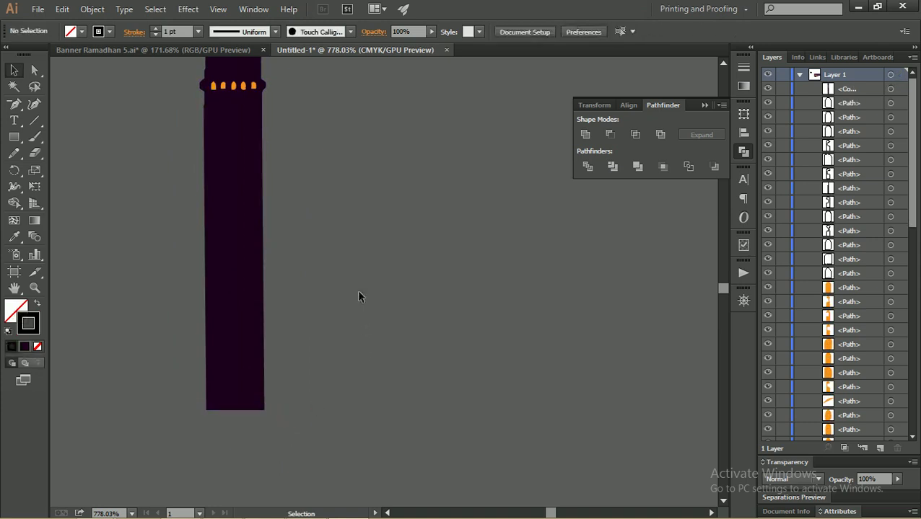
left_click_drag(411, 202, 262, 277)
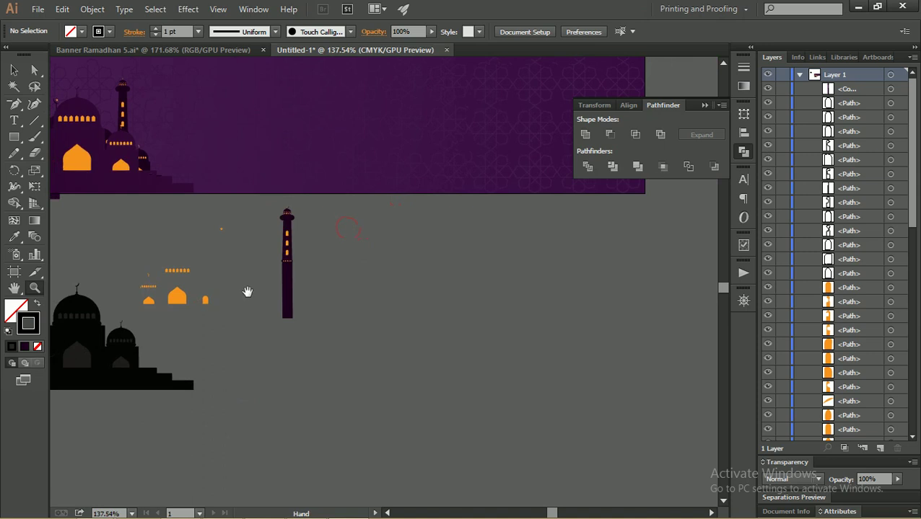
- Shorten the minaret by dragging its bottom anchor points upward
left_click_drag(350, 329, 381, 324)
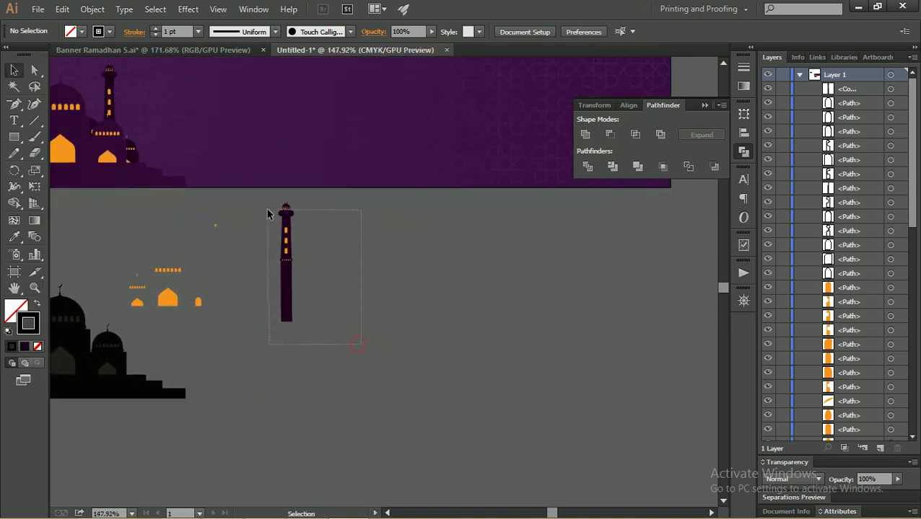
left_click_drag(270, 279, 262, 275)
left_click(315, 293)
left_click(285, 288)
left_click(36, 72)
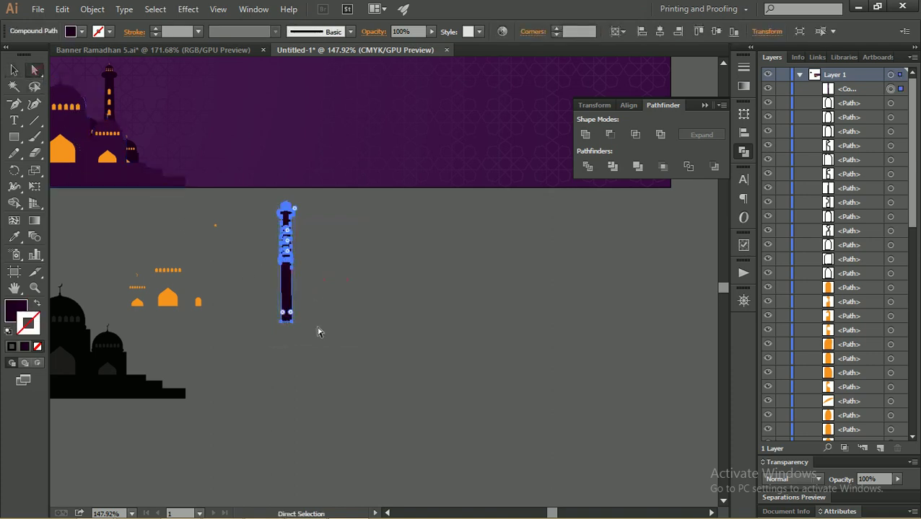
left_click_drag(240, 316, 287, 274)
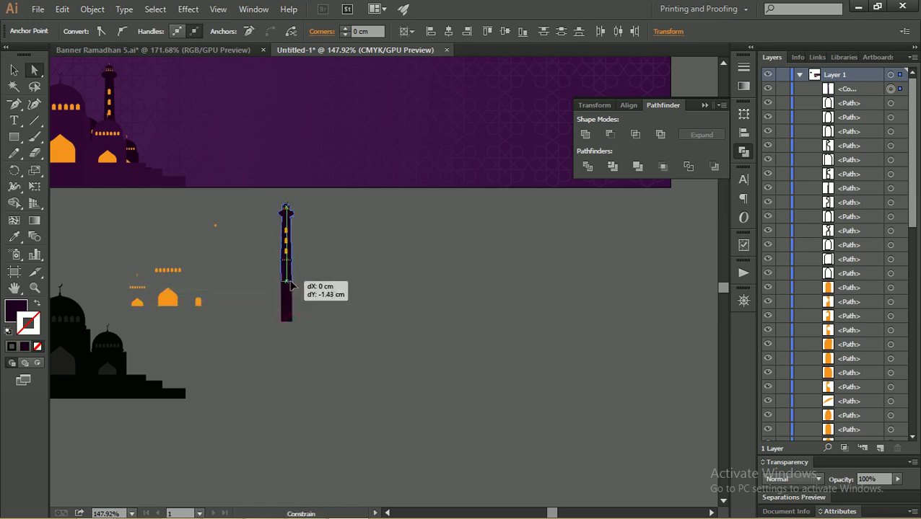
left_click(13, 70)
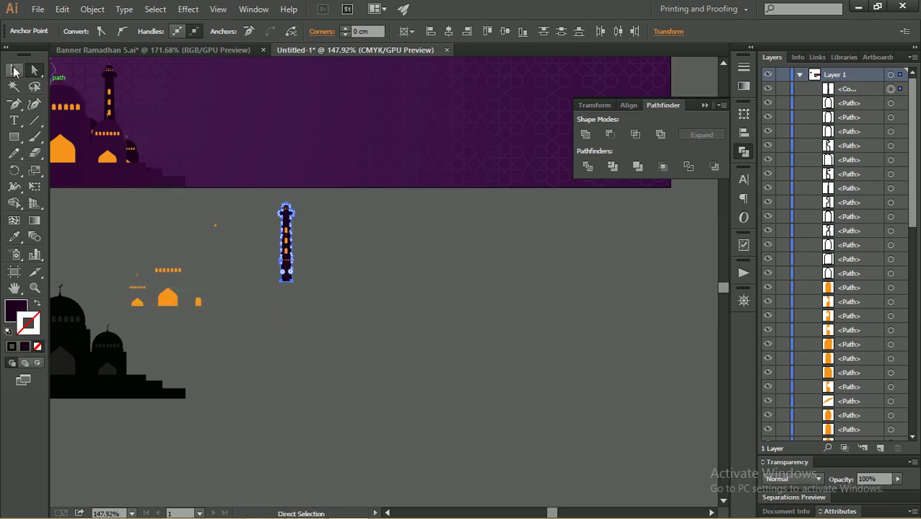
- Group the shortened minaret's parts and place it on the banner beside the mosque
left_click(419, 293)
left_click_drag(253, 202, 179, 119)
key("ctrl+g")
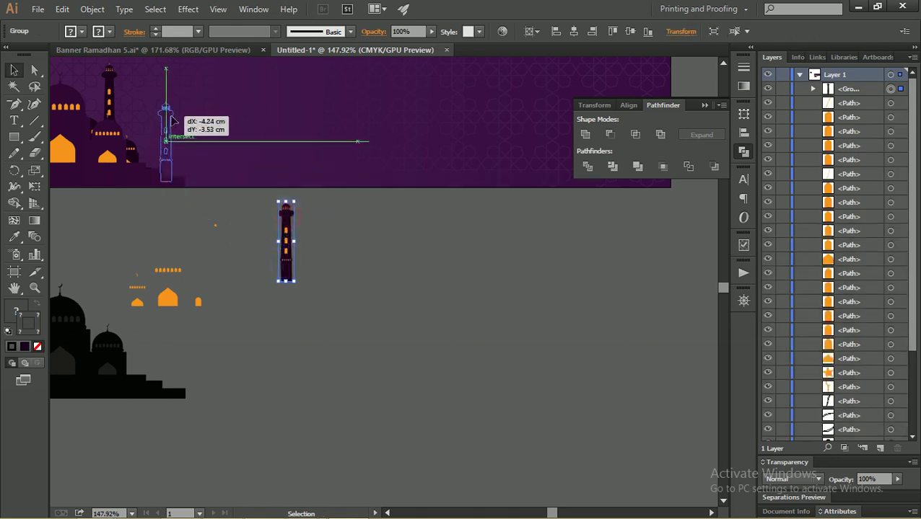
left_click_drag(181, 131, 180, 133)
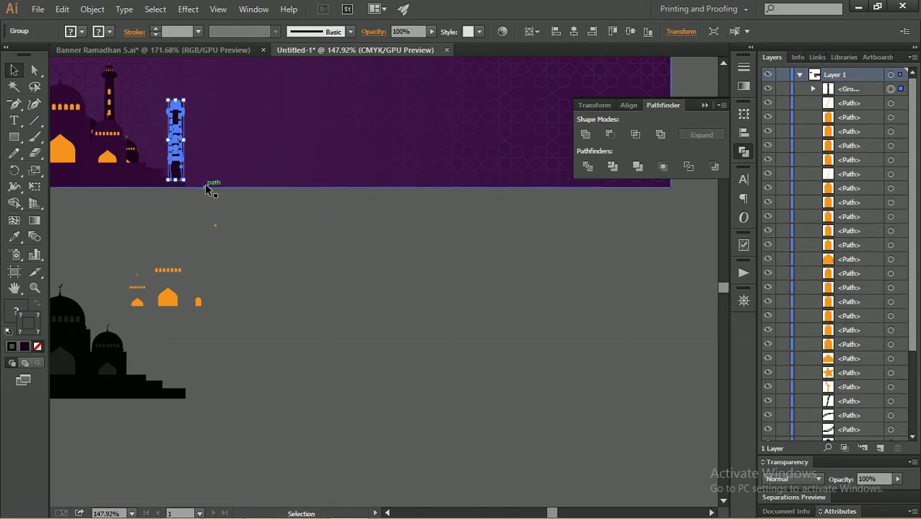
key("Left")
key("Left")
key("Left")
key("Left")
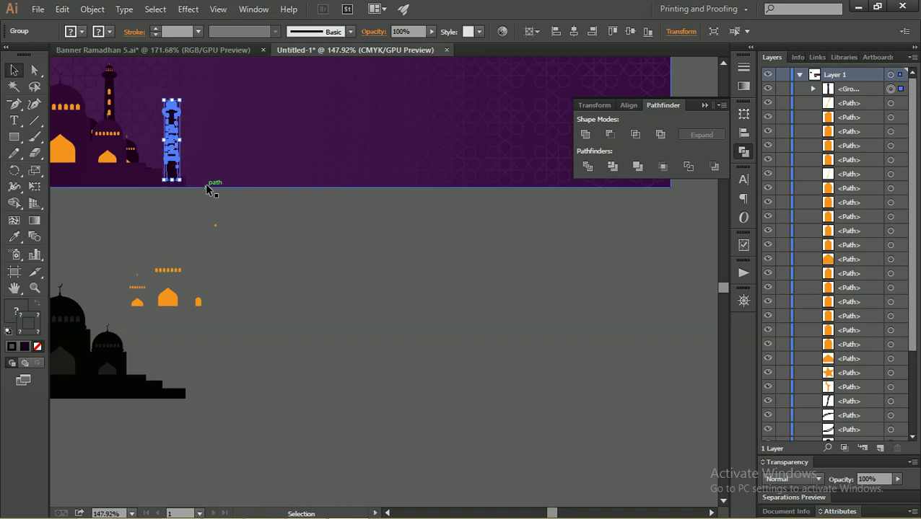
left_click(194, 226)
key("z")
left_click_drag(214, 224, 309, 218)
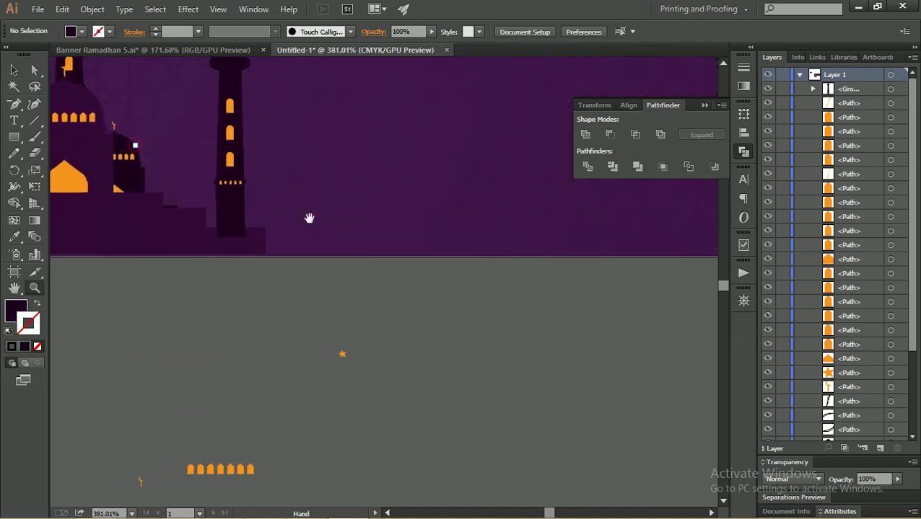
- Ungroup the minaret's parts on the banner
left_click_drag(209, 193, 237, 205)
left_click(220, 223)
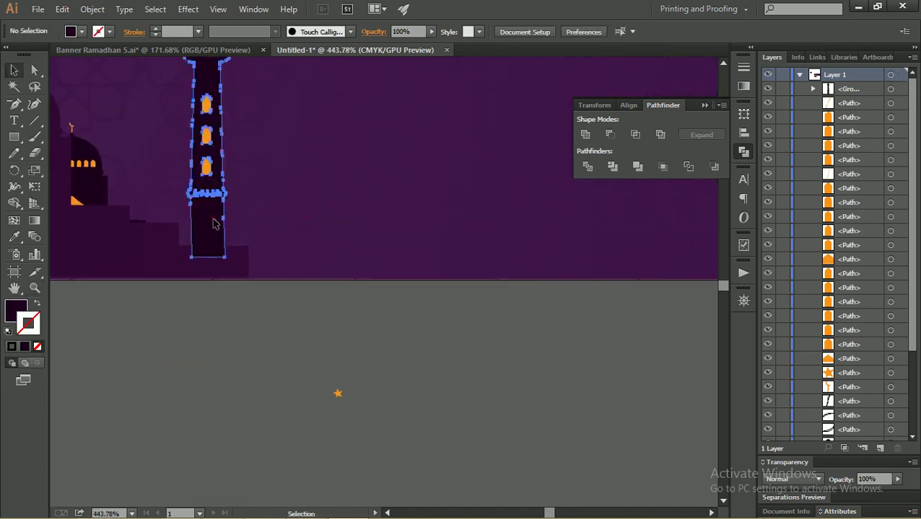
right_click(218, 221)
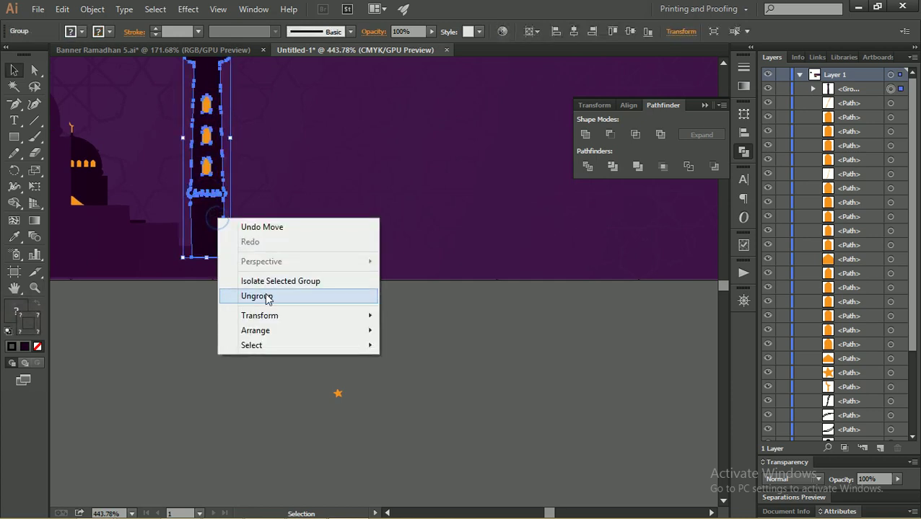
left_click(265, 296)
left_click(232, 309)
left_click(214, 249)
key("i")
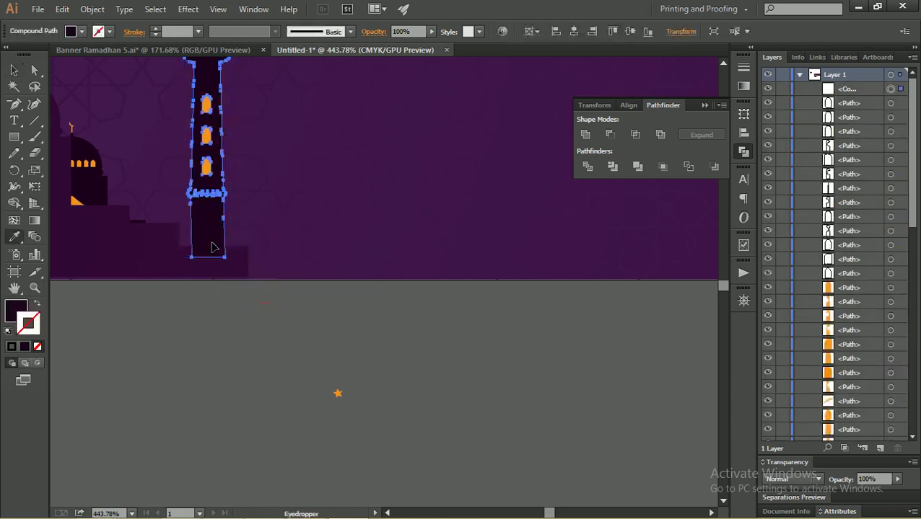
left_click(10, 74)
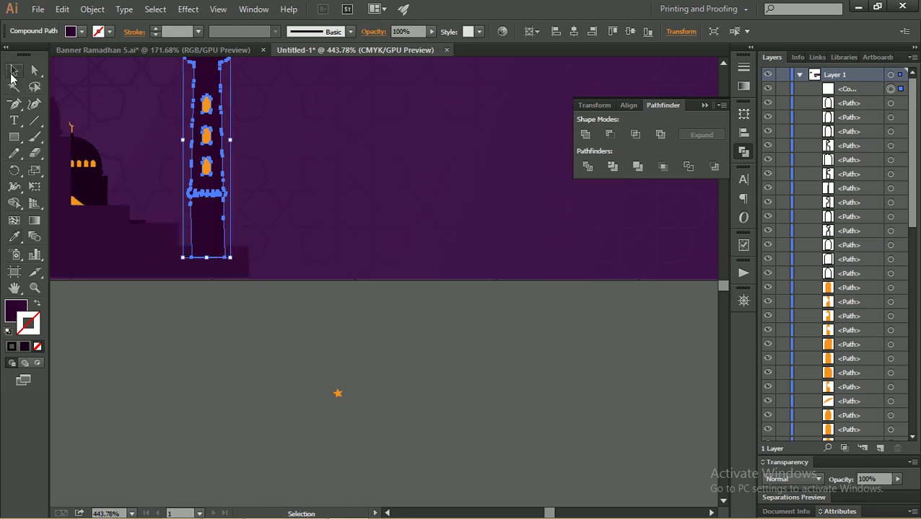
left_click(171, 342)
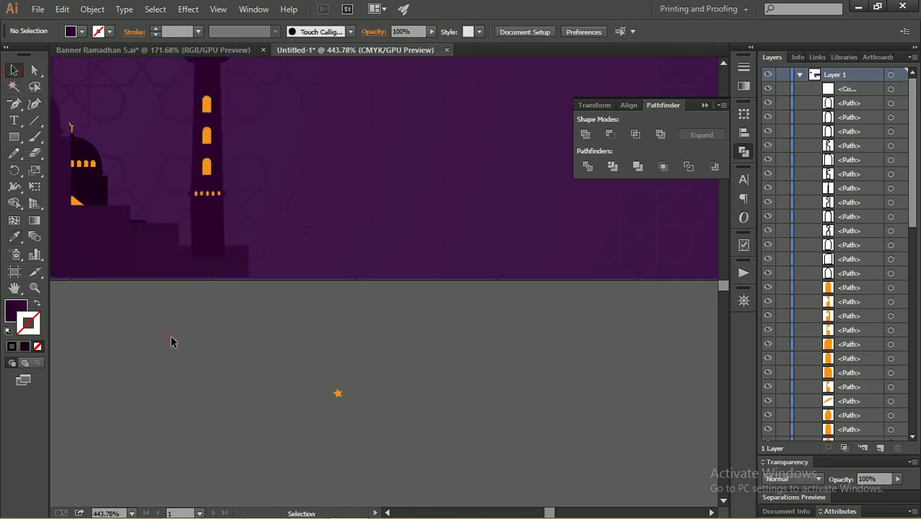
- Send the minaret body back twice so it sits behind the background pattern
key("v")
left_click(205, 243)
key("ctrl+bracketleft")
key("ctrl+bracketleft")
key("ctrl+bracketleft")
key("ctrl+bracketleft")
key("ctrl+bracketleft")
key("ctrl+bracketleft")
key("ctrl+bracketleft")
key("ctrl+bracketleft")
key("ctrl+bracketleft")
key("ctrl+bracketleft")
key("ctrl+bracketleft")
key("ctrl+bracketleft")
key("ctrl+bracketleft")
left_click(275, 348)
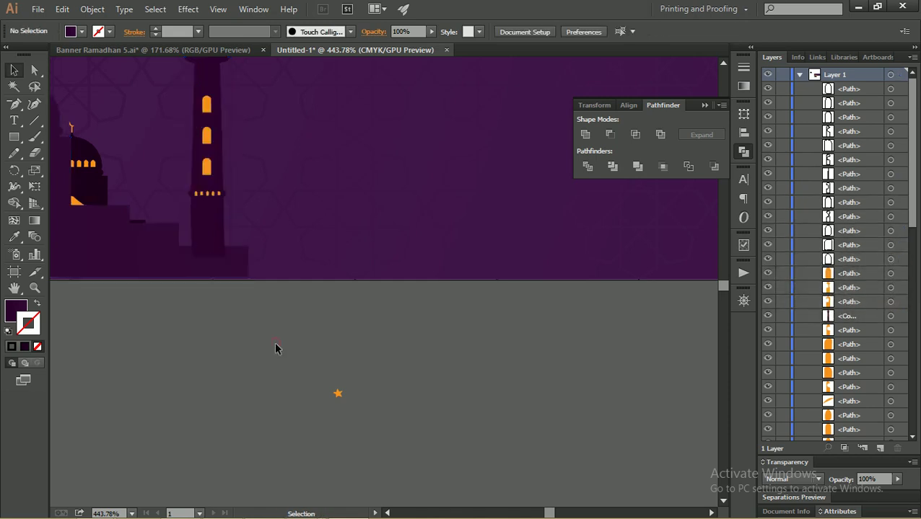
left_click(215, 238)
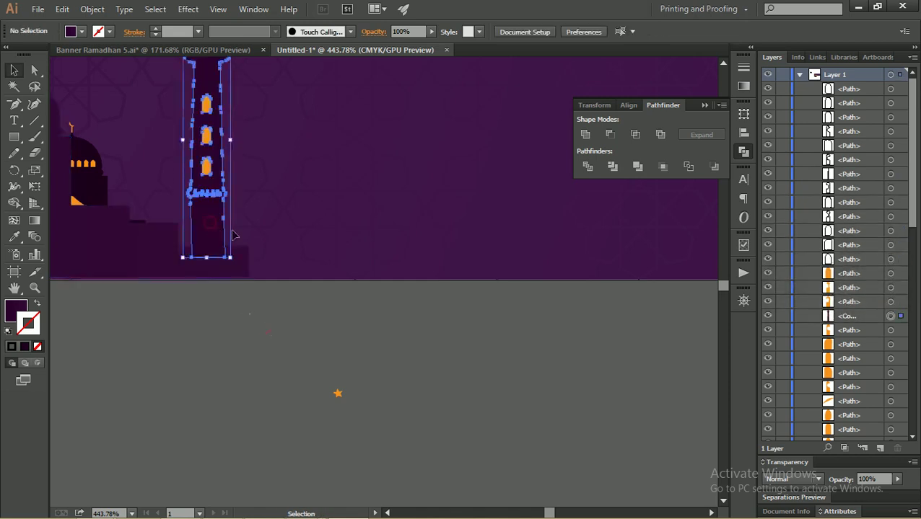
key("ctrl+bracketleft")
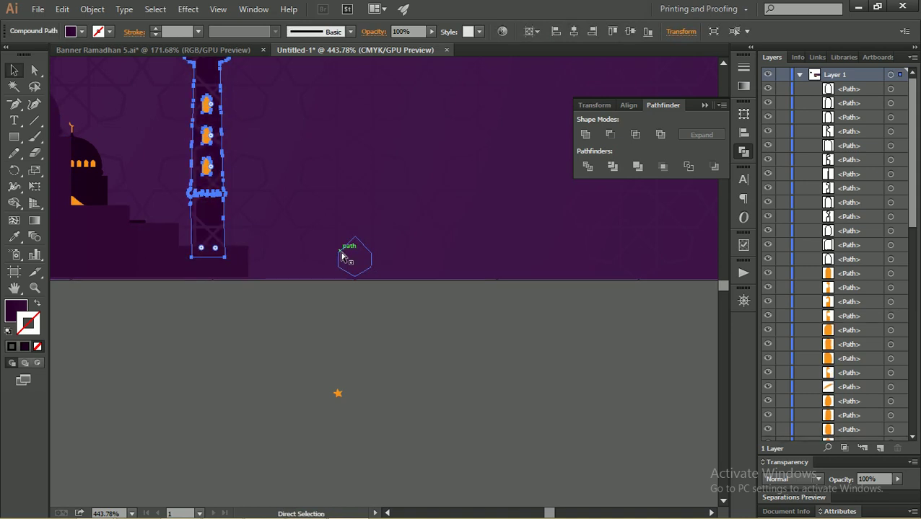
- Drag the mosque's bottom-right anchor to the banner's right edge, extending its ground line
left_click(347, 324)
key("z")
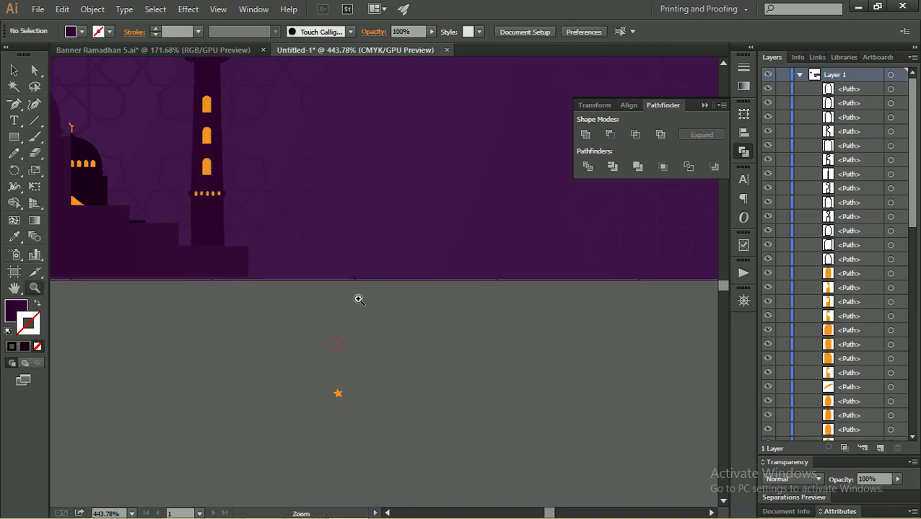
left_click_drag(358, 301, 185, 335)
scroll(181, 290, "down", 3)
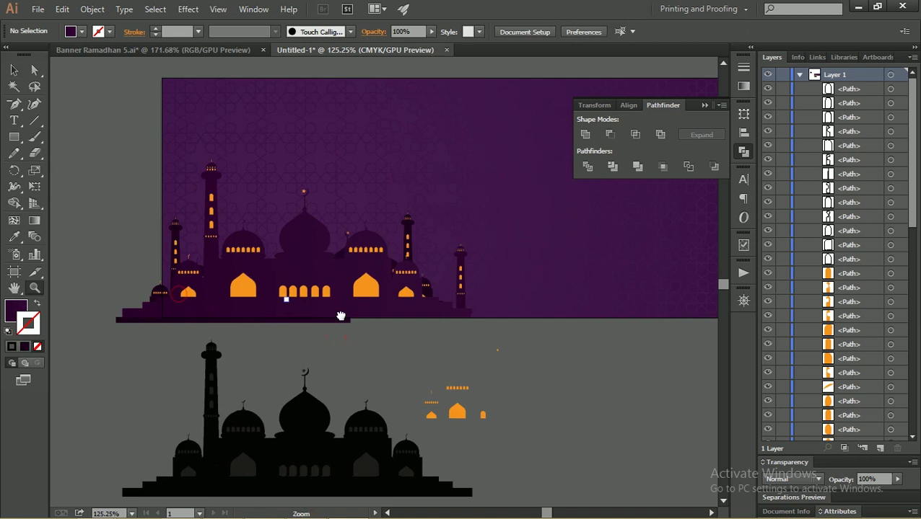
mouse_move(339, 314)
left_mouse_down()
mouse_move(326, 294)
mouse_move(248, 277)
left_mouse_up()
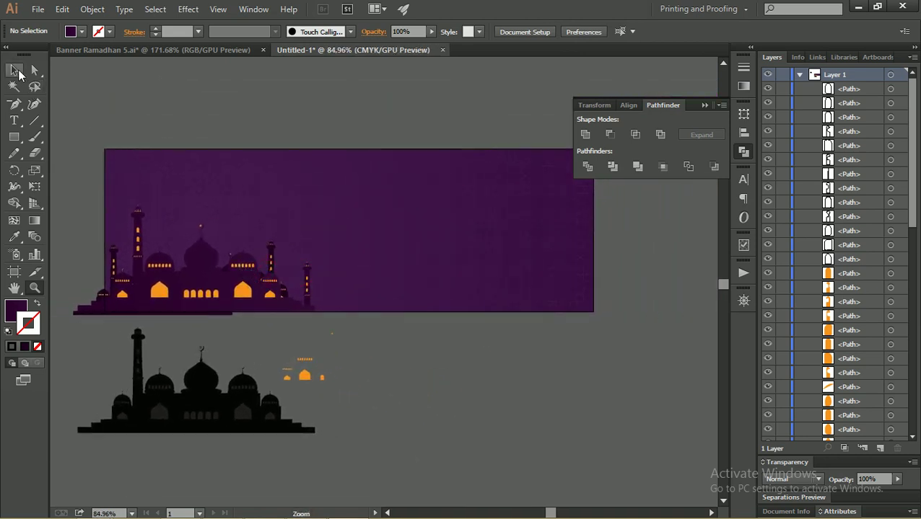
left_click_drag(247, 80, 369, 198)
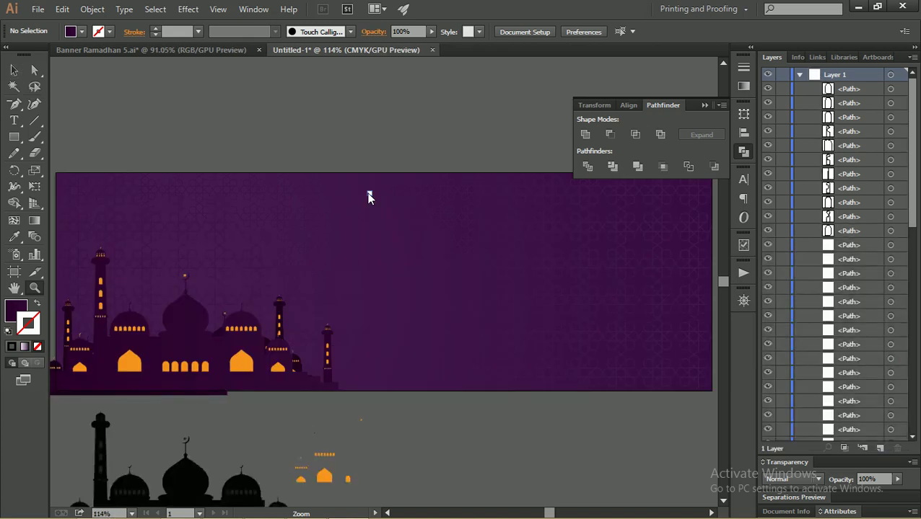
left_click_drag(489, 247, 427, 185)
key("a")
left_click(264, 325)
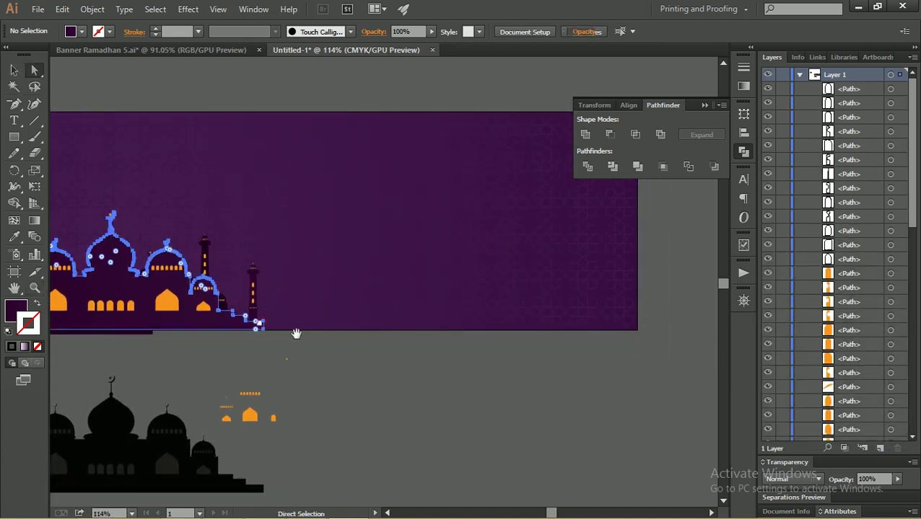
left_click_drag(296, 334, 329, 263)
left_click(300, 258)
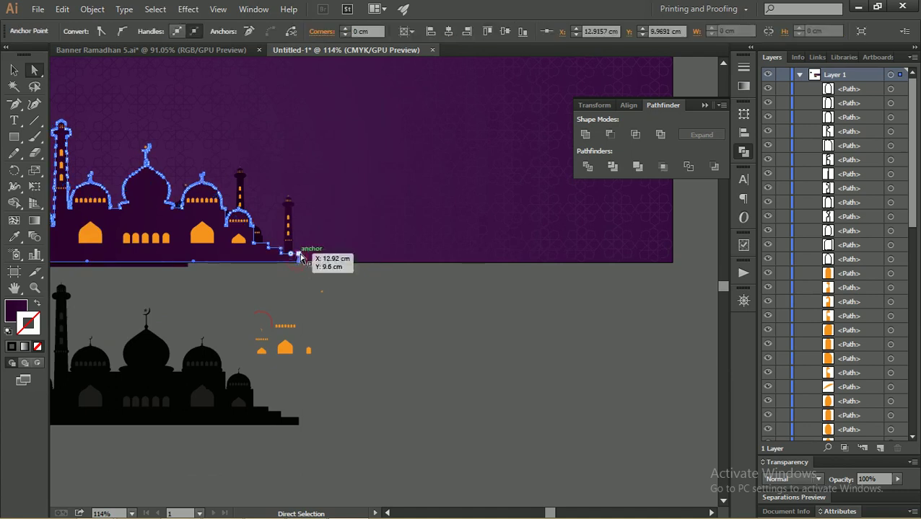
left_click_drag(300, 258, 670, 261)
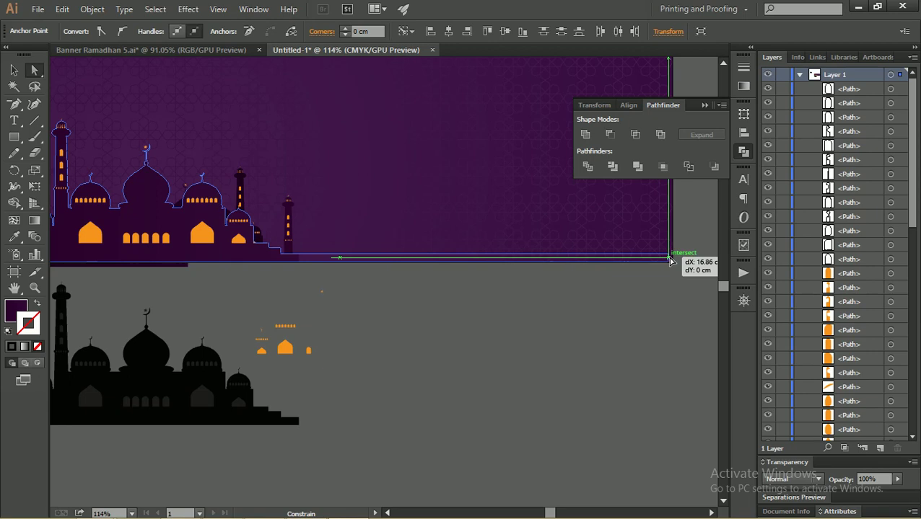
left_click(14, 70)
left_click(517, 315)
- Align the mosque group to the artboard's bottom edge
scroll(499, 279, "down", 1)
scroll(487, 279, "down", 1)
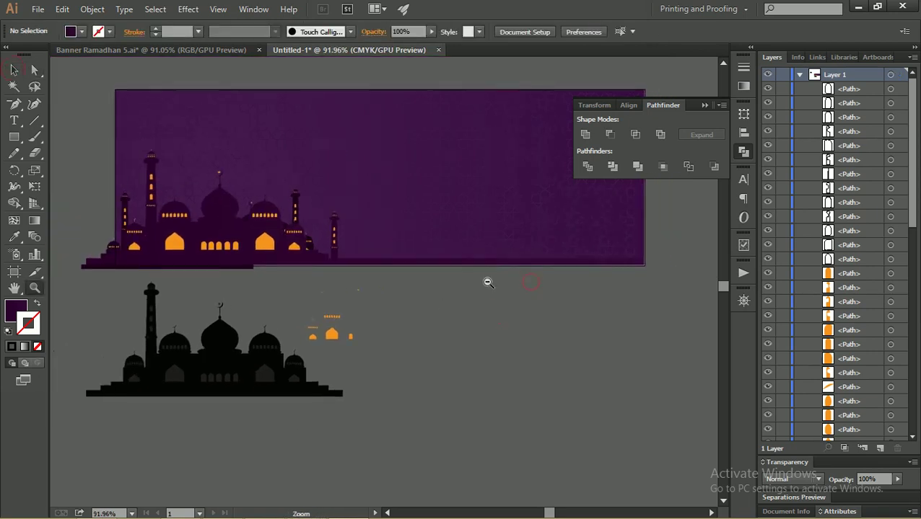
scroll(599, 259, "up", 2)
scroll(491, 286, "up", 2)
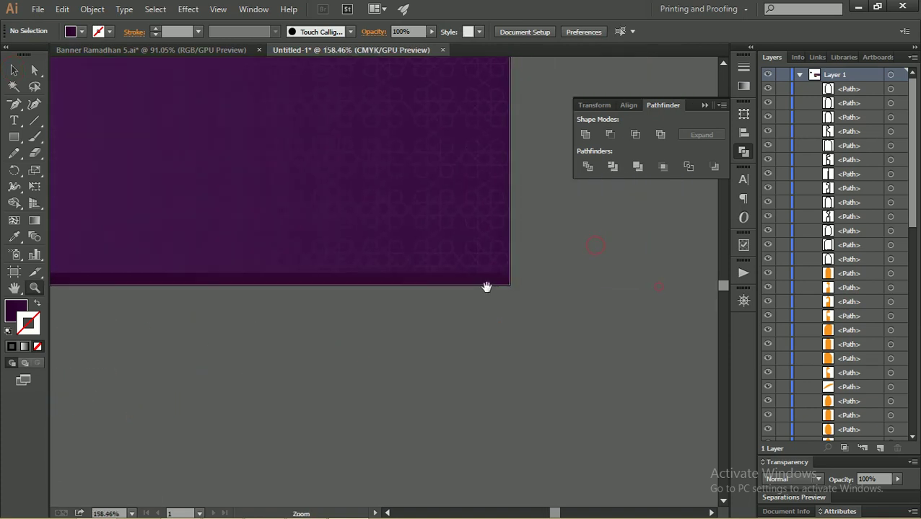
scroll(624, 322, "up", 1)
scroll(623, 323, "down", 2)
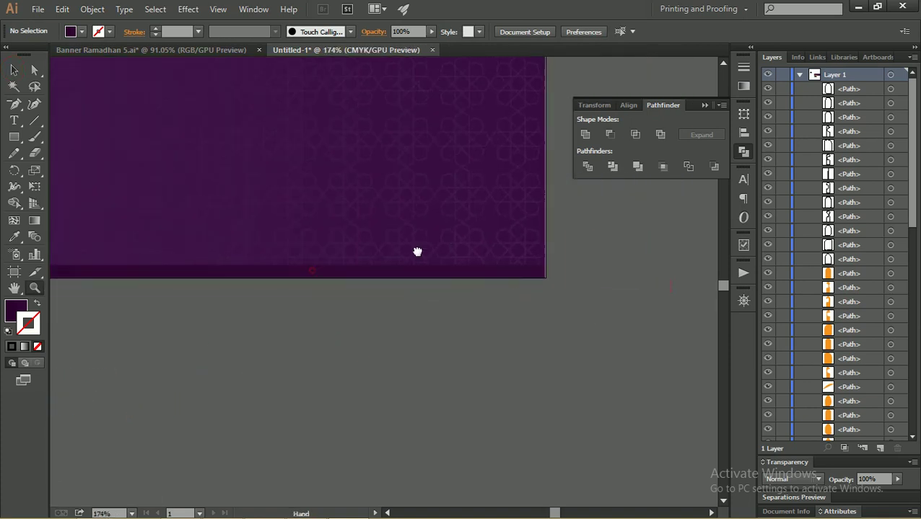
scroll(417, 250, "down", 2)
left_click_drag(286, 259, 432, 230)
key("v")
left_click(405, 257)
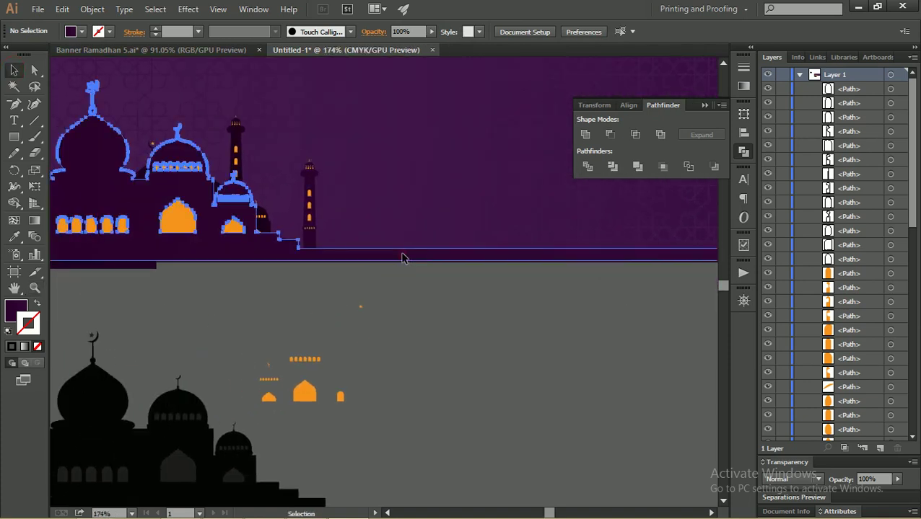
left_click(556, 76)
left_click(647, 32)
left_click(448, 292)
scroll(447, 275, "down", 4)
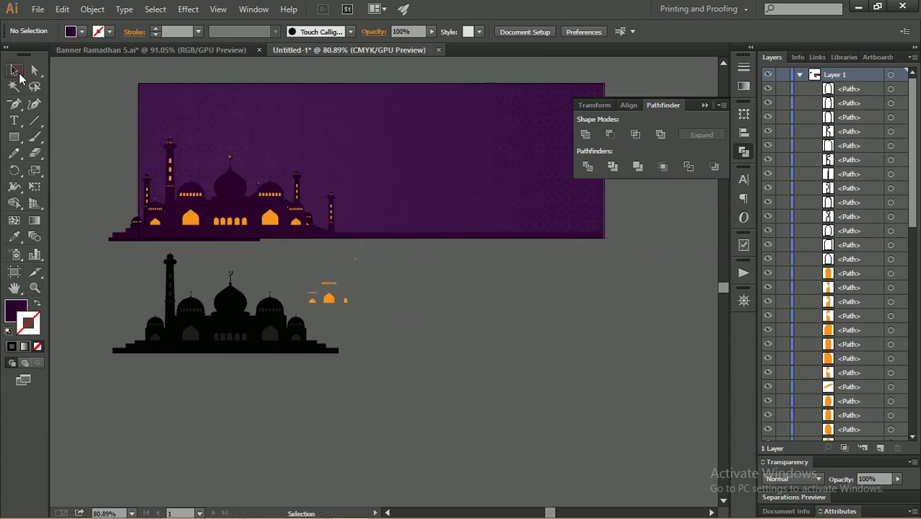
key("z")
left_click(318, 135, "alt")
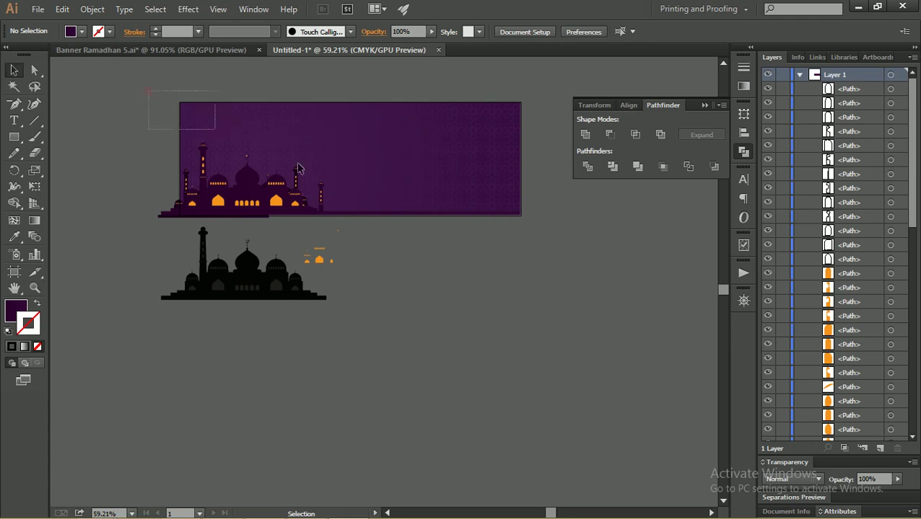
- Move the black mosque aside and group the banner's background, pattern and mosque
left_click_drag(531, 232, 536, 230)
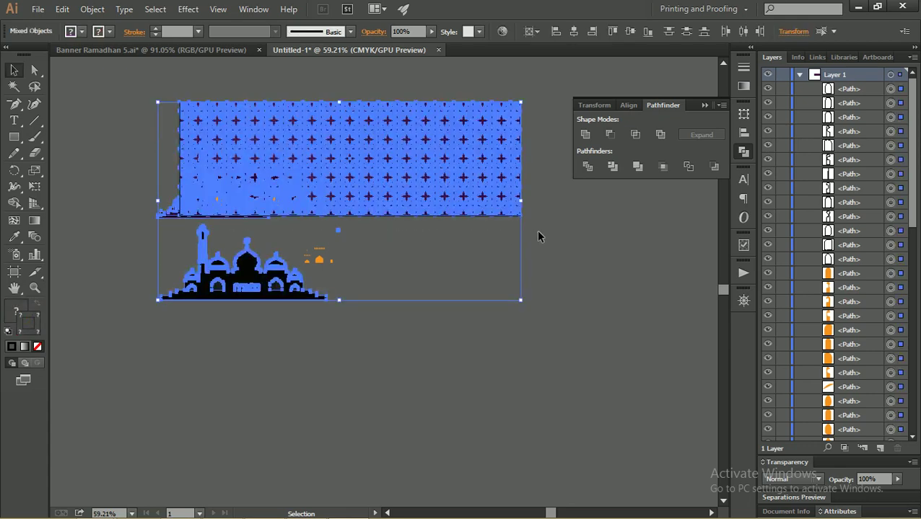
left_click(536, 230)
left_click_drag(249, 304, 238, 363)
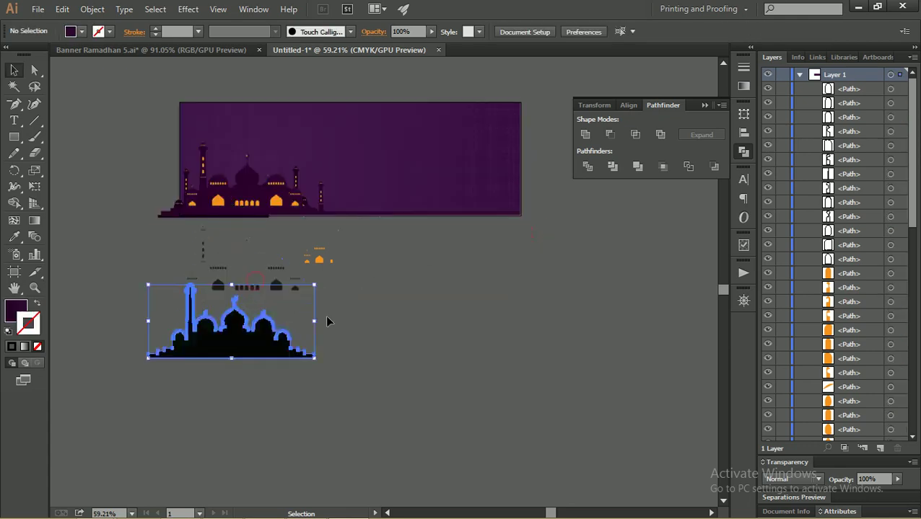
left_click(501, 258)
left_click_drag(542, 209, 158, 153)
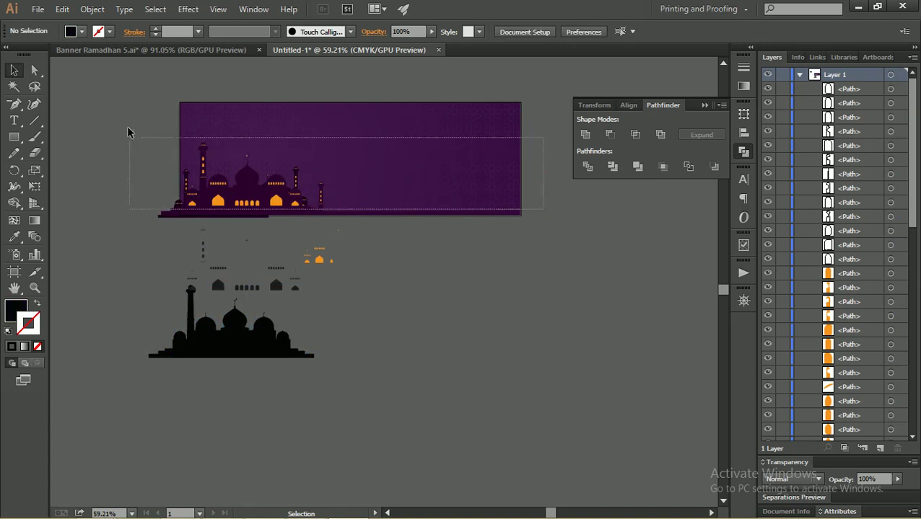
left_click_drag(131, 102, 131, 97)
key("ctrl+g")
left_click(135, 106)
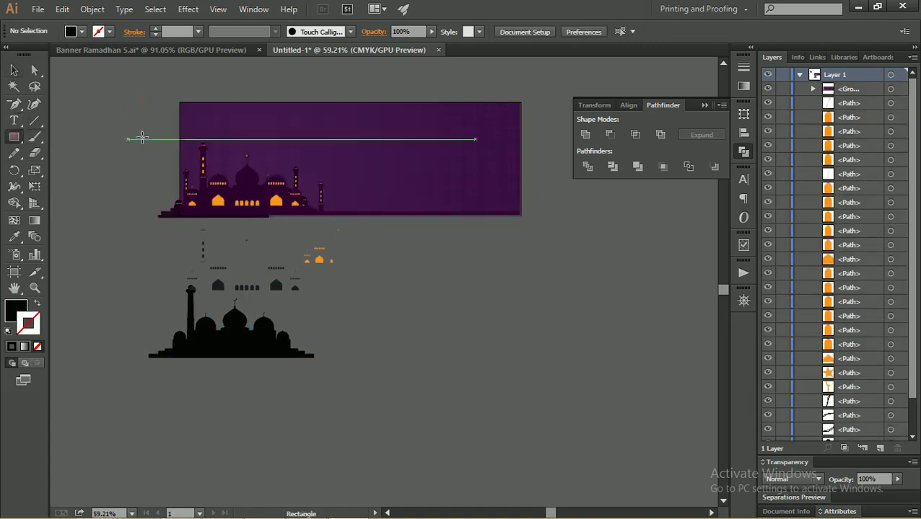
- Draw a banner-sized rectangle and make it a clipping mask over the banner group
left_click_drag(188, 107, 520, 216)
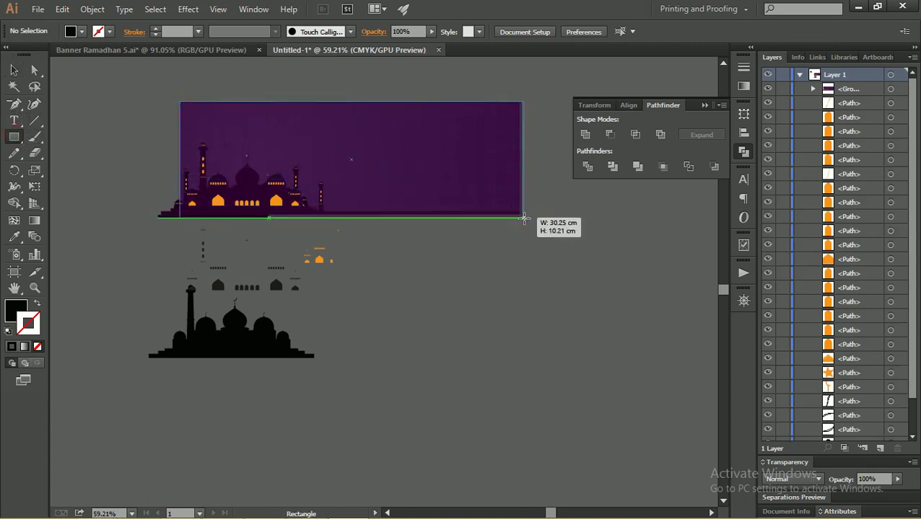
left_click_drag(520, 216, 521, 216)
left_click(12, 72)
left_click(169, 212, "shift")
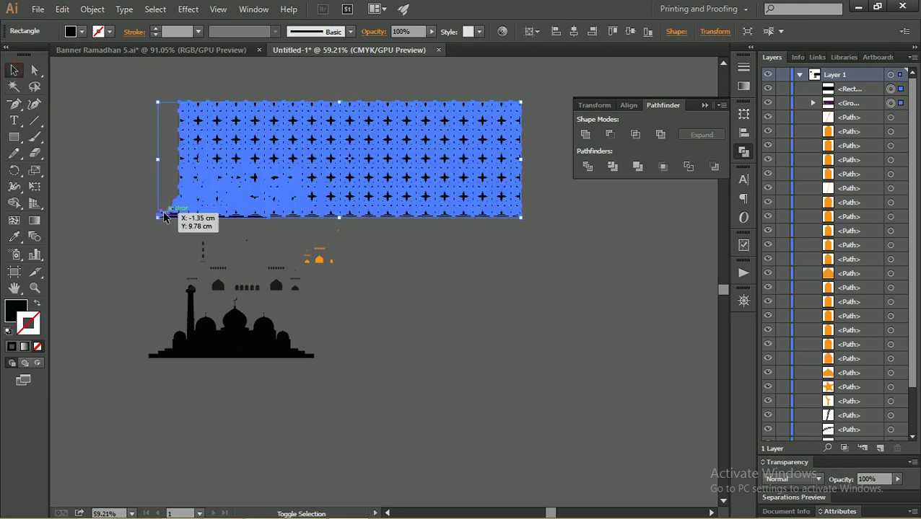
right_click(248, 165)
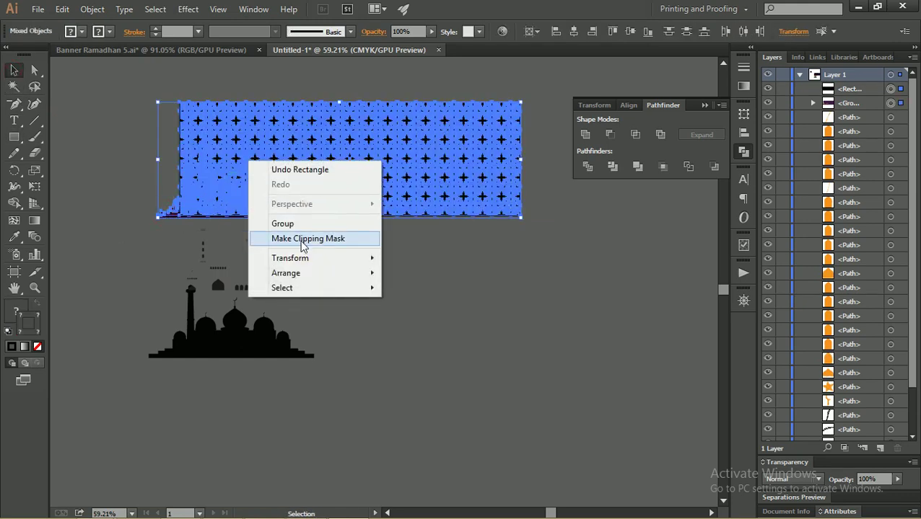
left_click(303, 239)
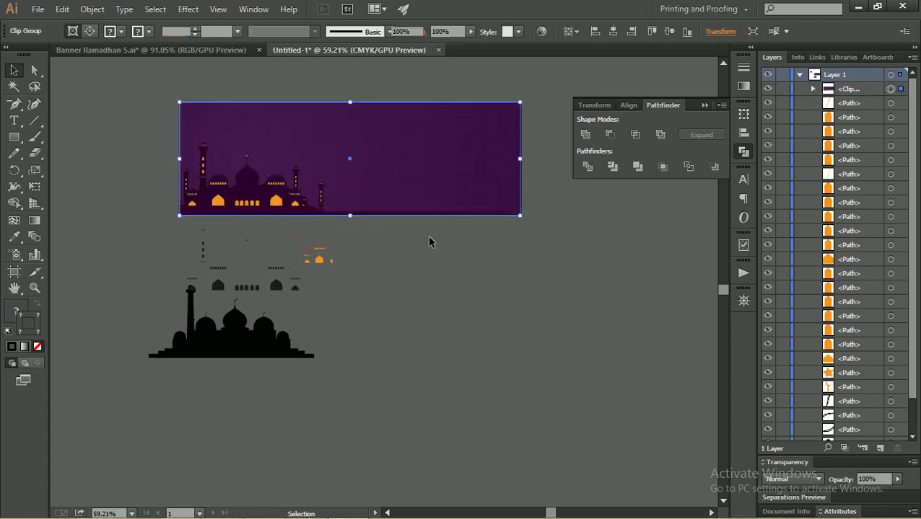
left_click(427, 236)
key("z")
mouse_move(260, 159)
left_mouse_down()
mouse_move(334, 171)
mouse_move(320, 192)
left_mouse_up()
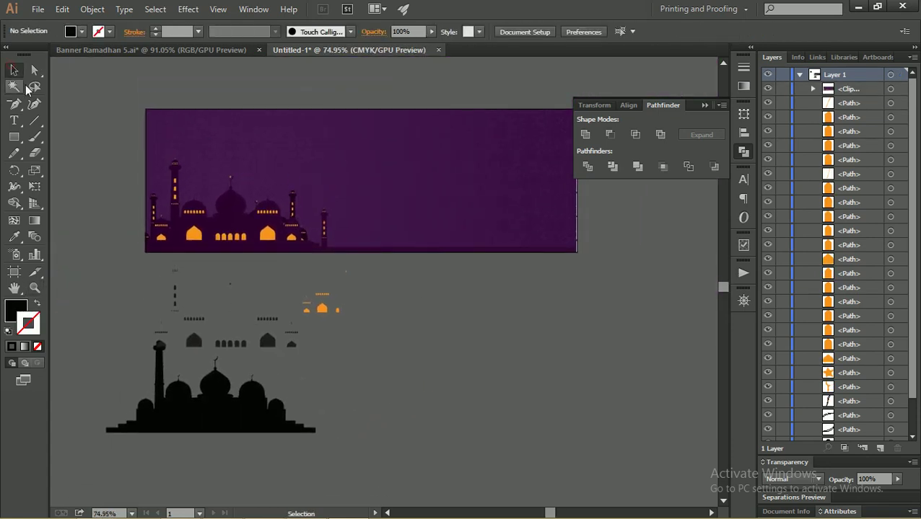
- Image-trace the lantern picture with the Low Fidelity Photo preset
mouse_move(339, 146)
left_mouse_down()
mouse_move(213, 148)
mouse_move(363, 218)
left_mouse_up()
left_click(240, 183)
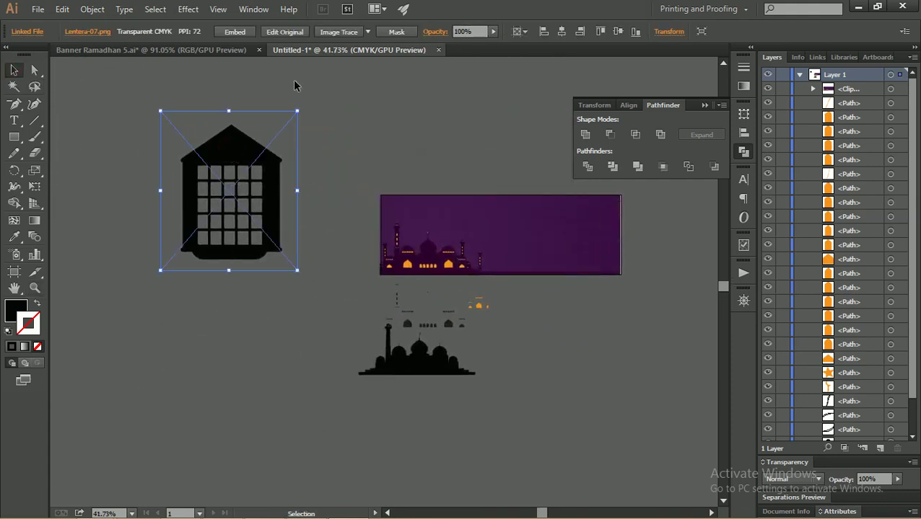
left_click(368, 32)
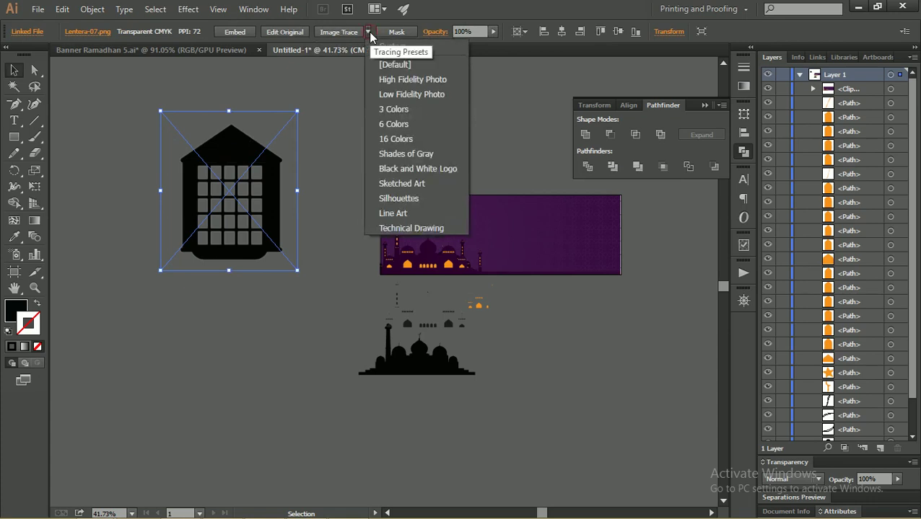
left_click(409, 97)
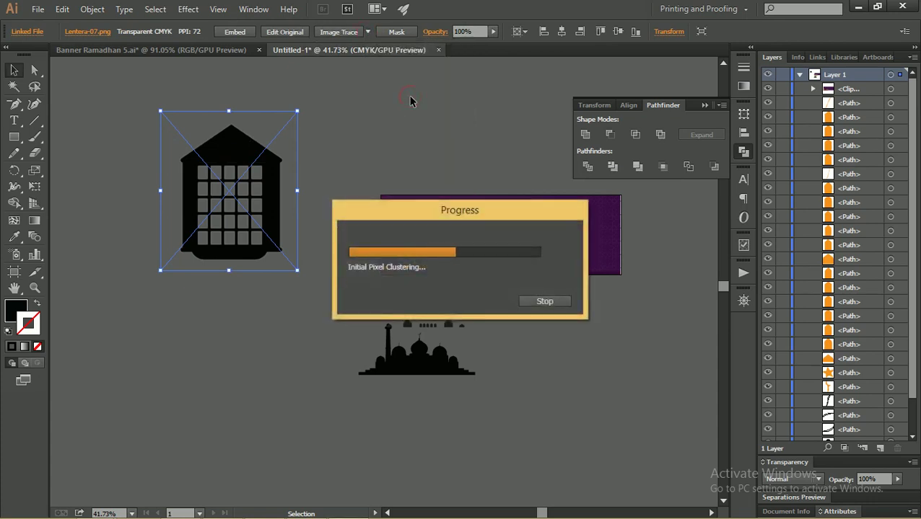
- Expand and ungroup the traced lantern, then delete its white background rectangle
left_click_drag(266, 150, 216, 130)
right_click(205, 122)
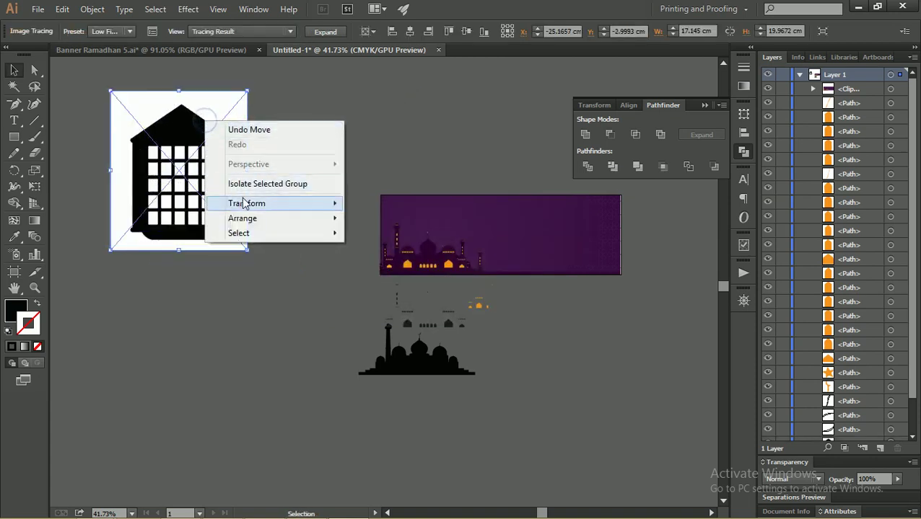
left_click(315, 36)
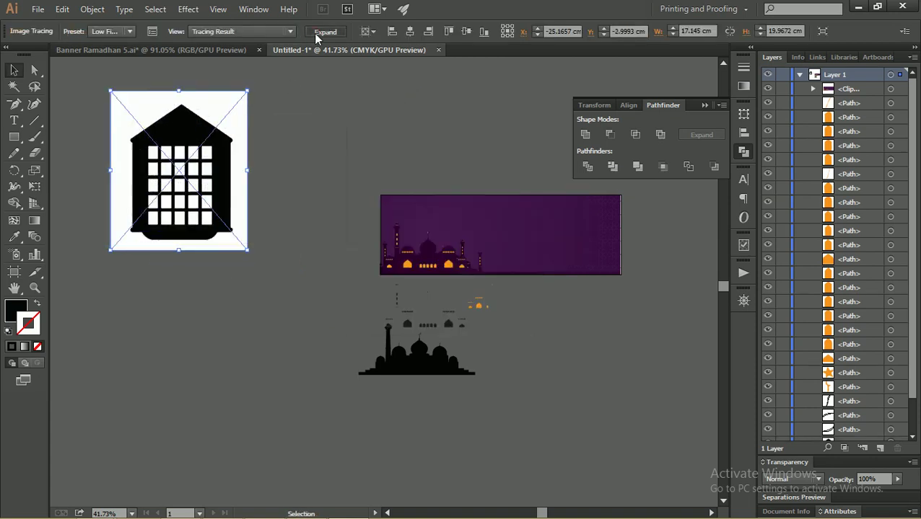
right_click(230, 106)
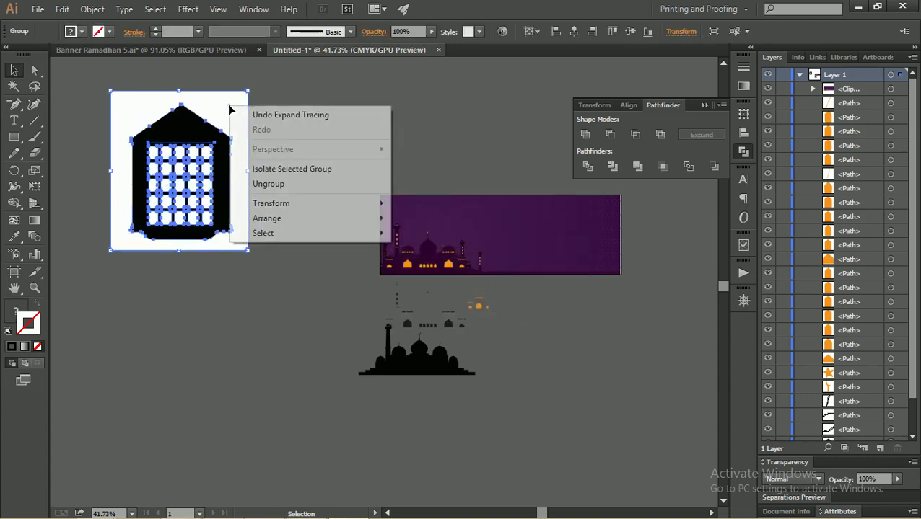
left_click(285, 185)
left_click_drag(237, 119, 280, 108)
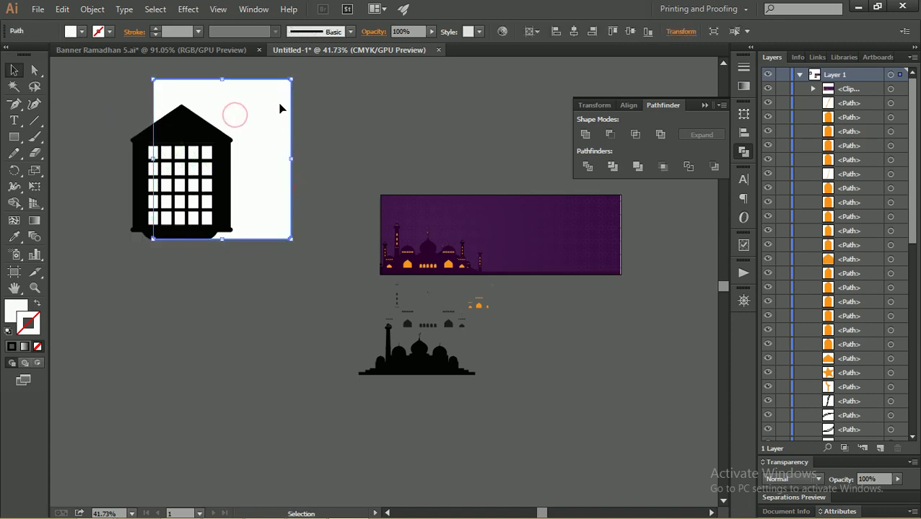
key("Delete")
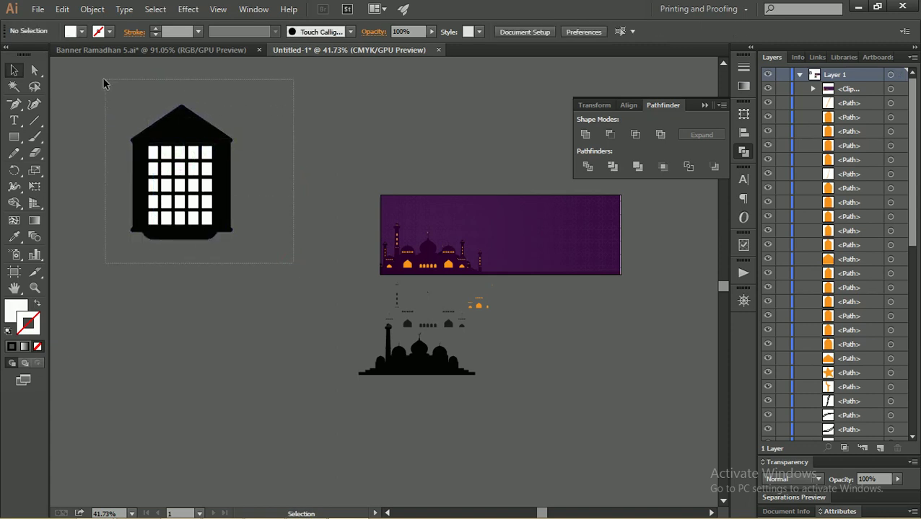
- Divide the lantern, make its body a compound path with window holes, and delete the leftover grid
left_click_drag(104, 84, 102, 84)
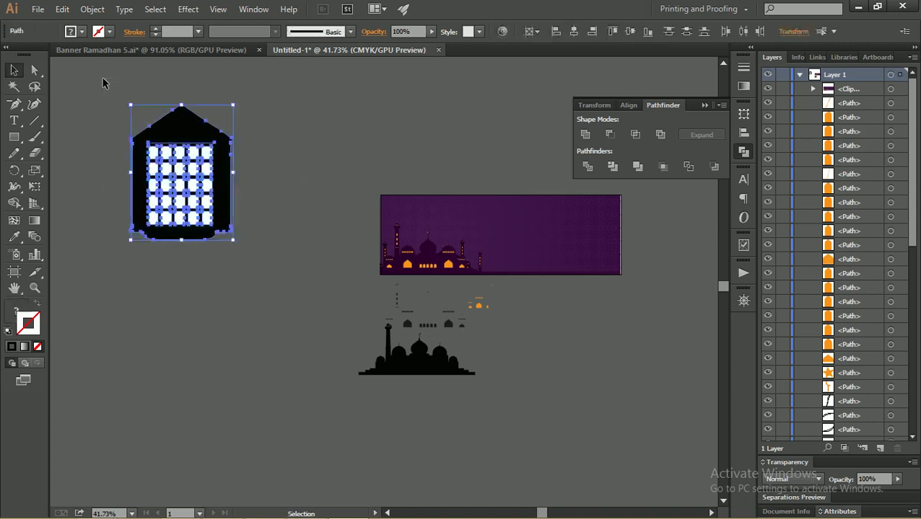
left_click(588, 167)
left_click(277, 157)
mouse_move(247, 154)
left_mouse_down()
mouse_move(288, 143)
mouse_move(397, 140)
left_mouse_up()
right_click(317, 127)
left_click(364, 205)
left_click(426, 140)
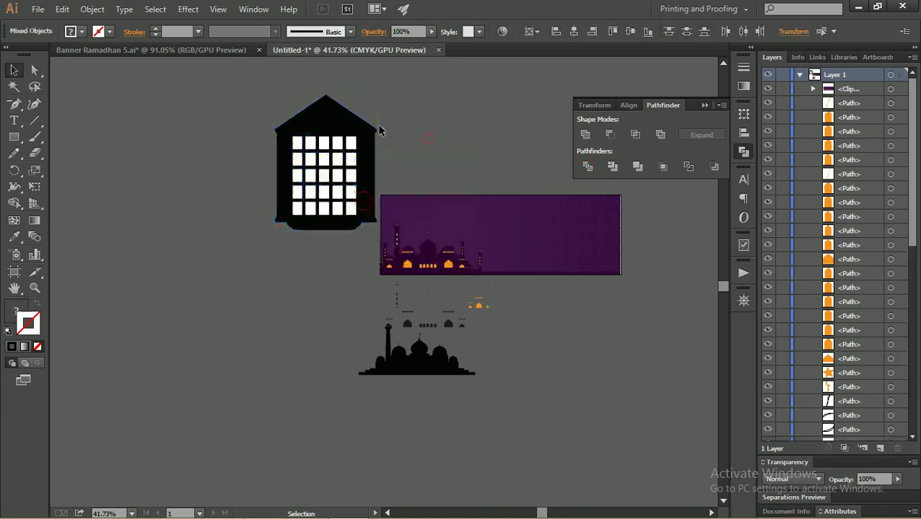
left_click_drag(340, 118, 174, 117)
key("ctrl+8")
left_click(358, 224)
key("Delete")
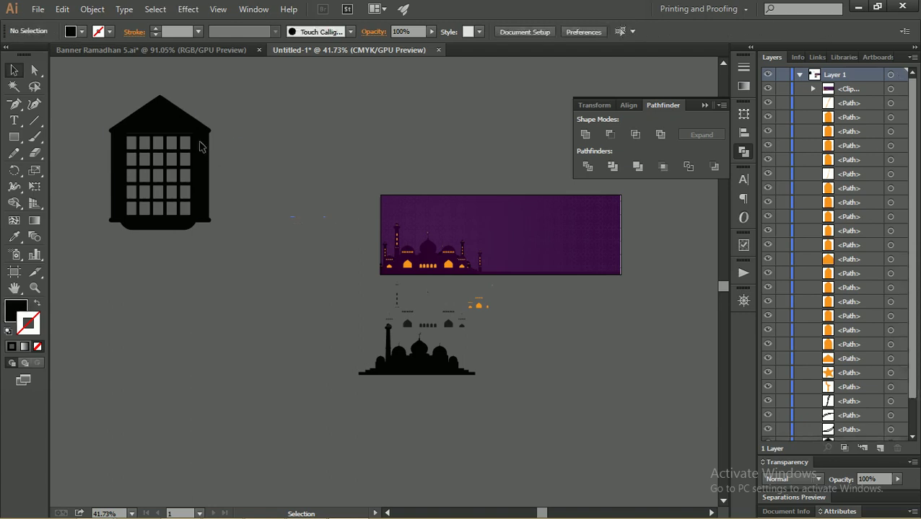
- Scale the lantern down to a small icon above the banner's top-left corner
left_click(199, 146)
mouse_move(211, 229)
left_mouse_down()
mouse_move(150, 172)
mouse_move(145, 142)
mouse_move(410, 185)
left_mouse_up()
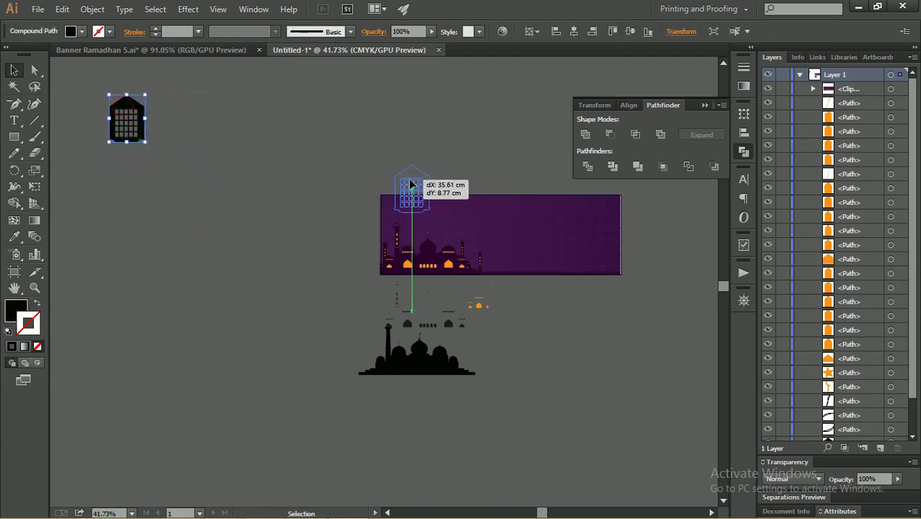
key("z")
left_click_drag(373, 160, 360, 189)
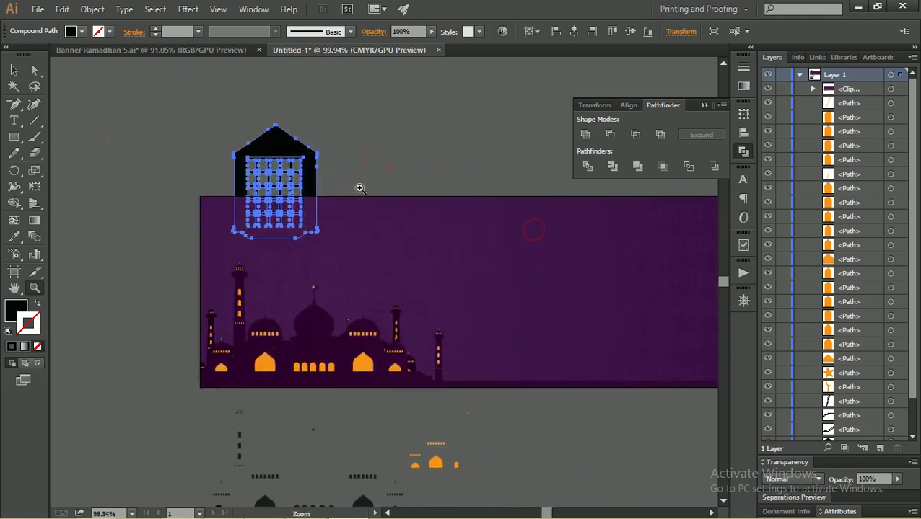
key("v")
left_click_drag(321, 126, 266, 195)
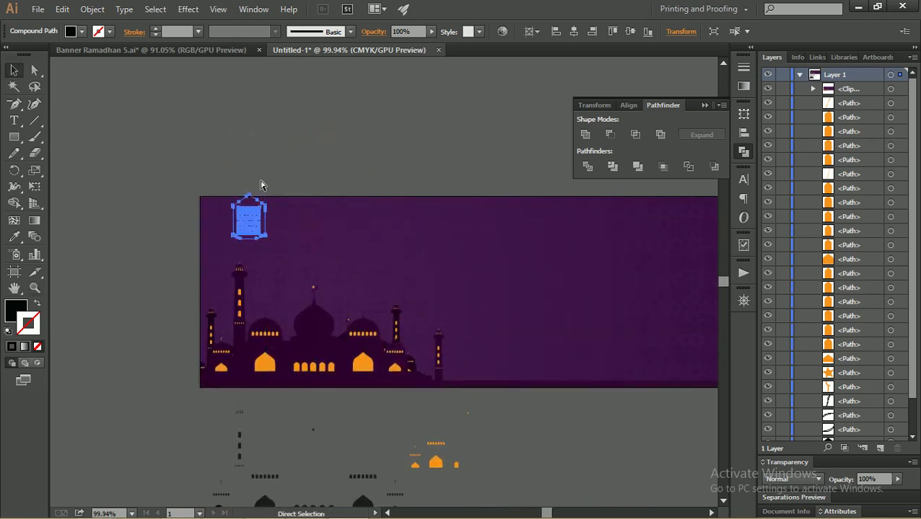
left_click_drag(266, 195, 319, 124)
mouse_move(311, 231)
left_mouse_down()
mouse_move(268, 204)
mouse_move(226, 133)
mouse_move(267, 148)
left_mouse_up()
left_click(163, 128)
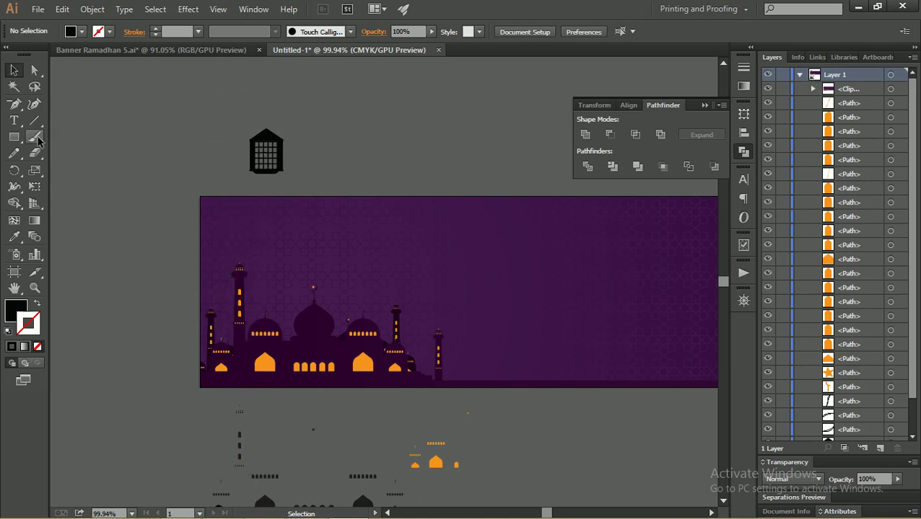
- Draw a black circle beside the lantern and make an offset copy overlapping it
left_click_drag(15, 140, 50, 169)
left_click_drag(389, 105, 447, 163)
left_click(14, 70)
left_click_drag(413, 133, 362, 150)
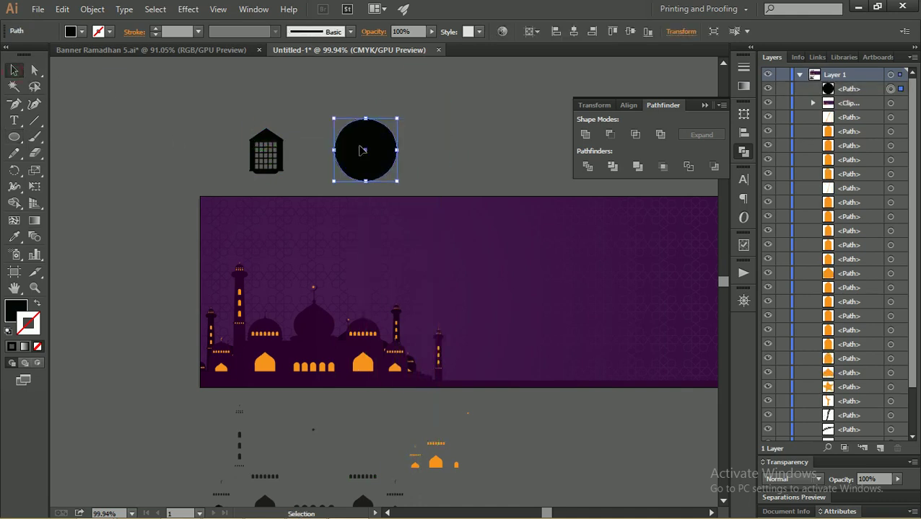
left_click_drag(352, 148, 343, 148)
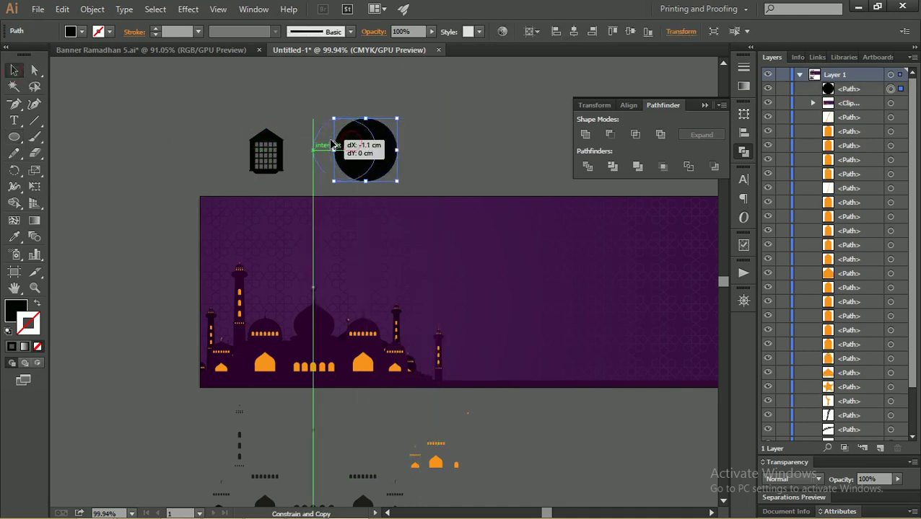
- Divide the overlapping circles, ungroup them and delete the left piece to leave a crescent
left_click(388, 161, "shift")
left_click(588, 168)
right_click(377, 164)
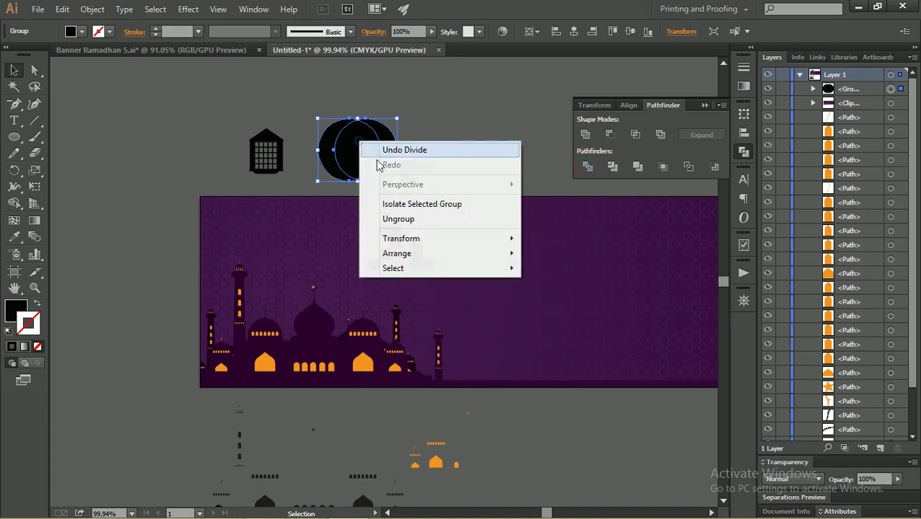
left_click(409, 219)
left_click(436, 135)
left_click(330, 143)
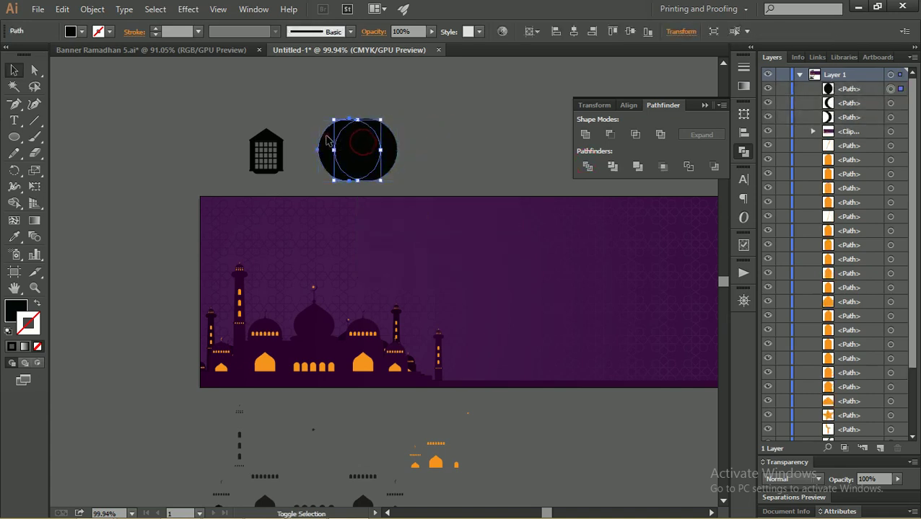
key("Delete")
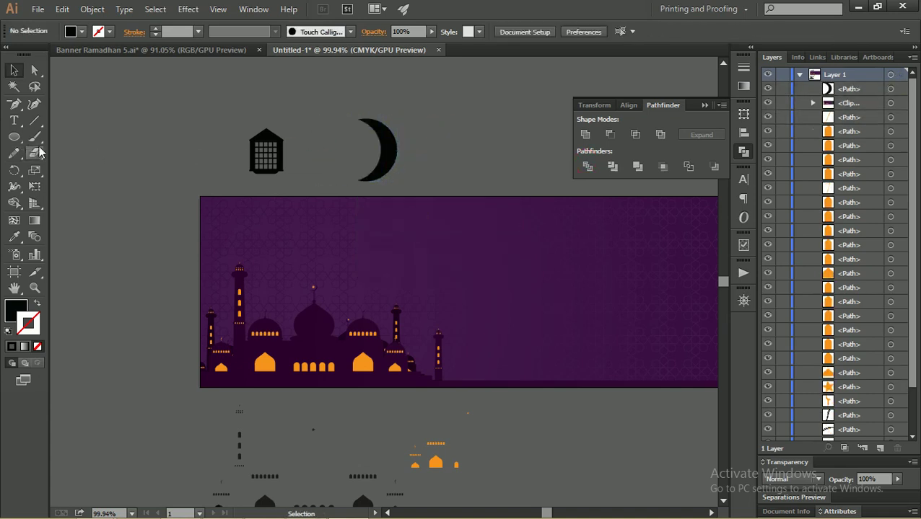
left_click(14, 136)
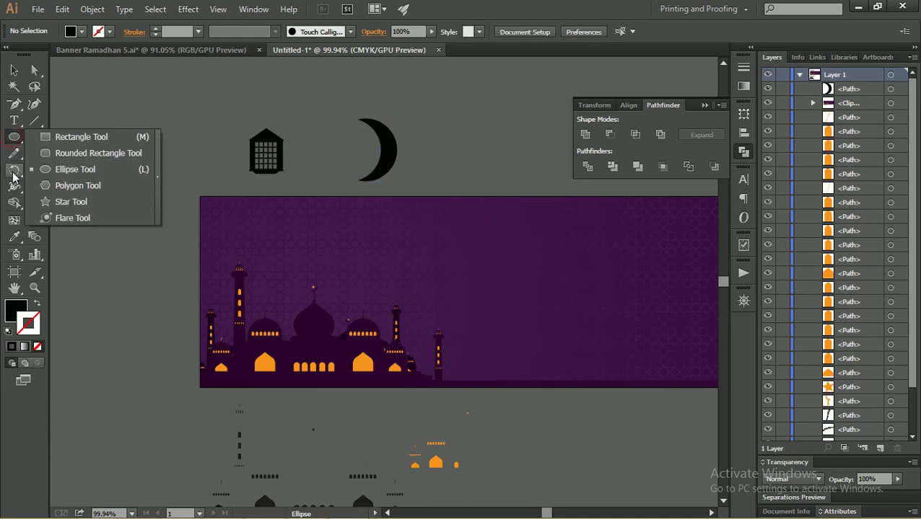
- Draw a black five-point star to the right of the crescent
left_click(52, 206)
mouse_move(457, 114)
left_mouse_down()
mouse_move(478, 145)
mouse_move(474, 138)
mouse_move(437, 150)
left_mouse_up()
key("v")
- Tilt the crescent clockwise and shrink it, then collapse the Pathfinder panel
left_click(382, 136)
mouse_move(402, 115)
left_mouse_down()
mouse_move(436, 131)
mouse_move(447, 158)
mouse_move(431, 160)
left_mouse_up()
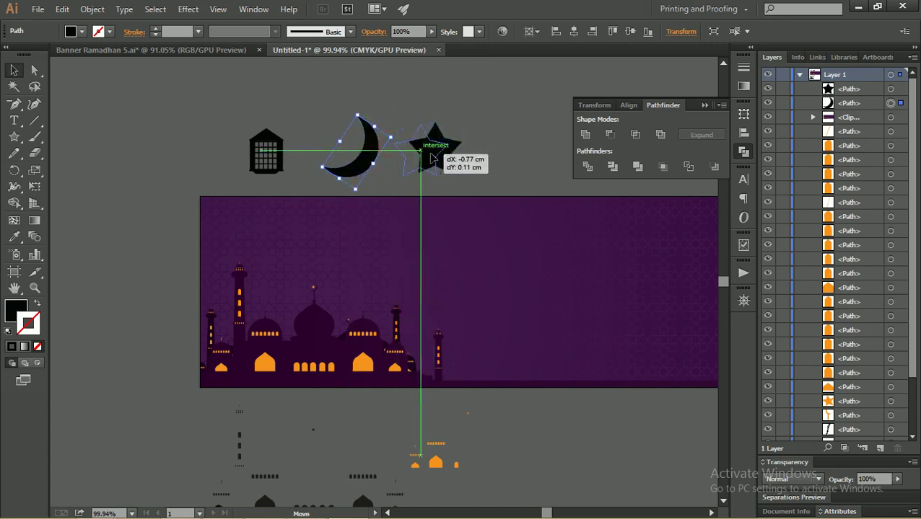
left_click(371, 137)
left_click_drag(391, 137, 380, 138)
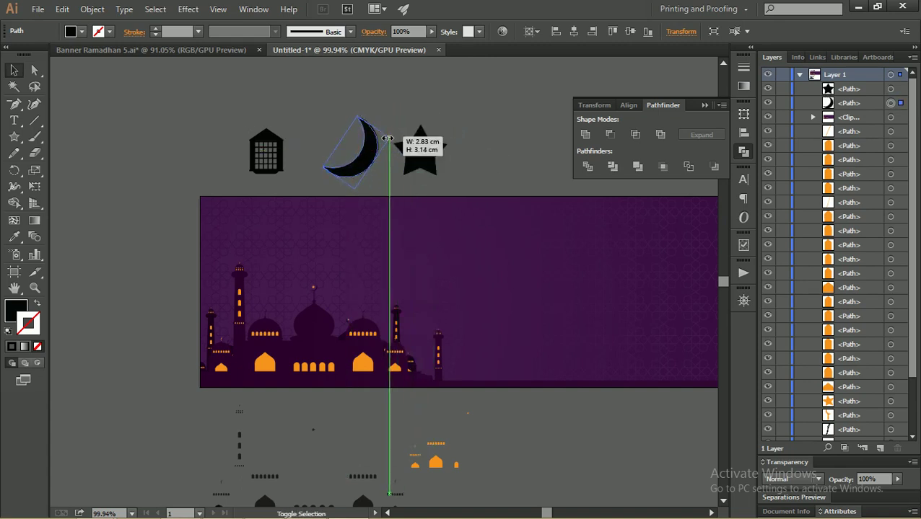
left_click_drag(377, 146, 386, 147)
left_click(399, 106)
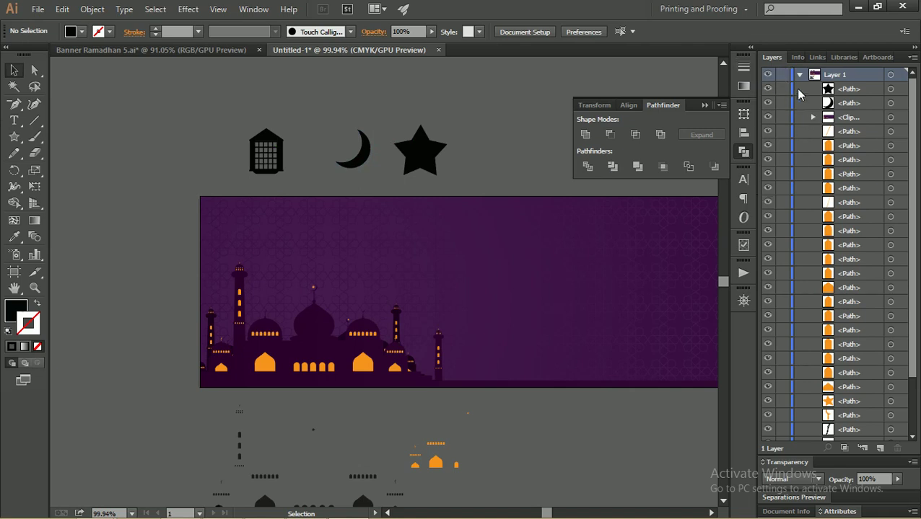
left_click(699, 108)
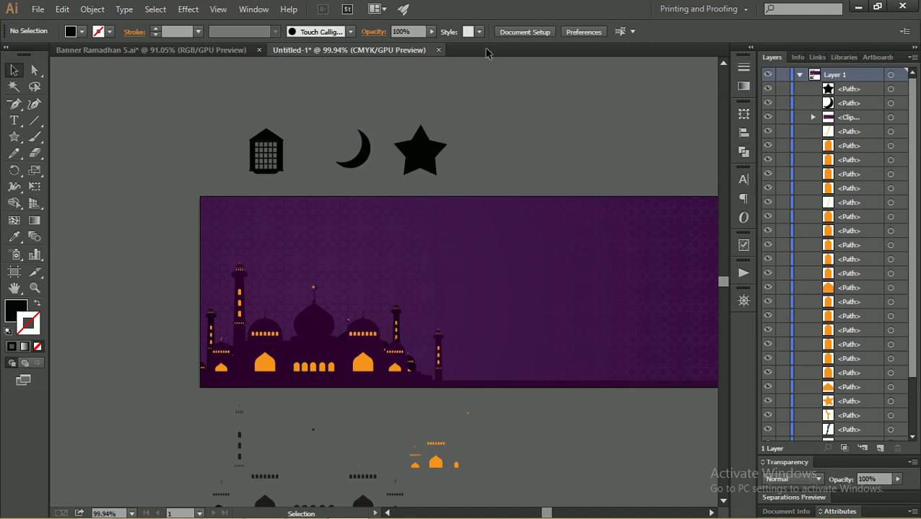
- Open the Swatches panel and load the Metal swatch library
left_click(254, 9)
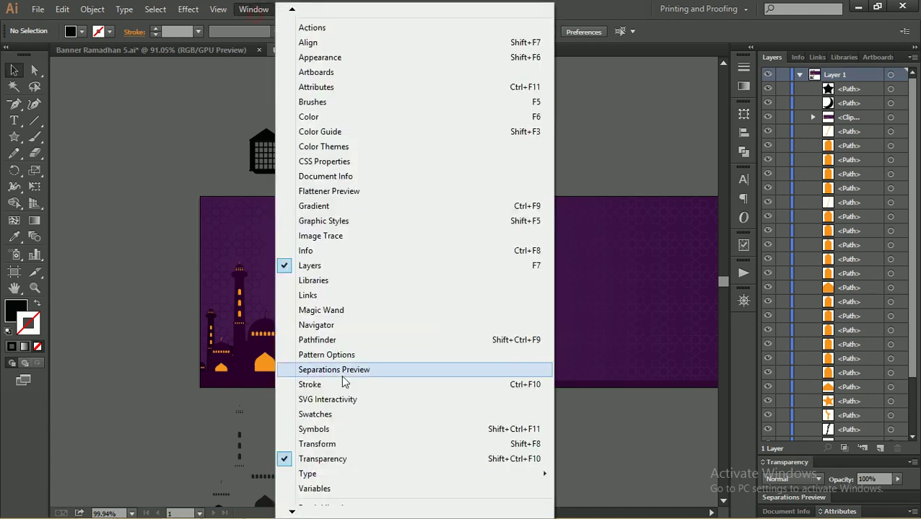
left_click(345, 416)
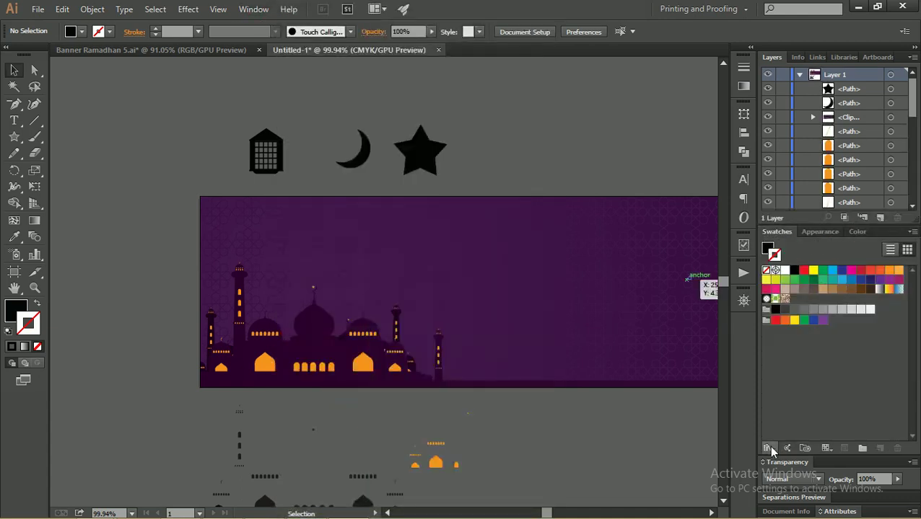
left_click(769, 448)
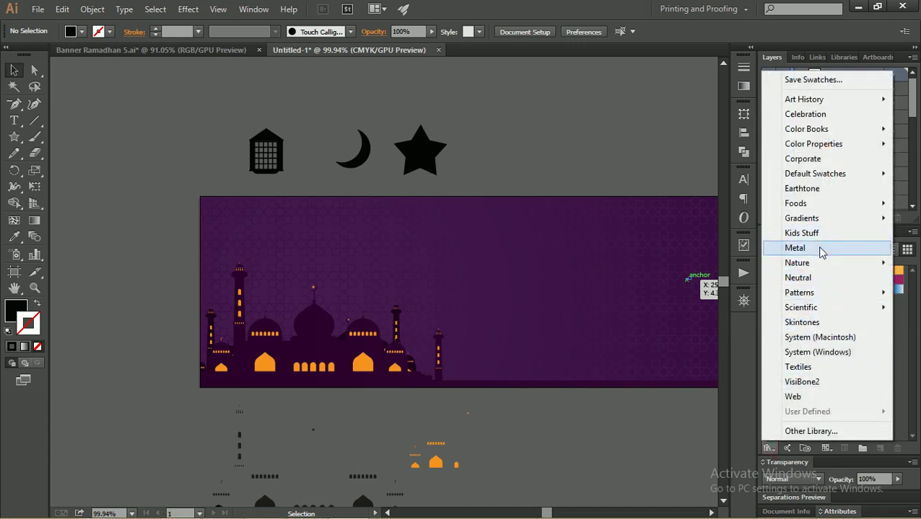
left_click(821, 250)
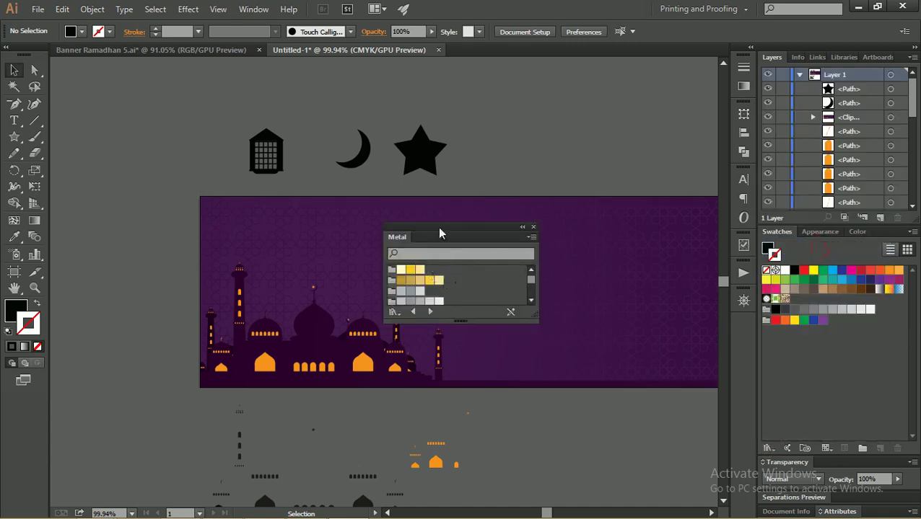
left_click_drag(440, 233, 529, 164)
- Select the star and open the Gradient panel with the Metal swatches below it
left_click(420, 152)
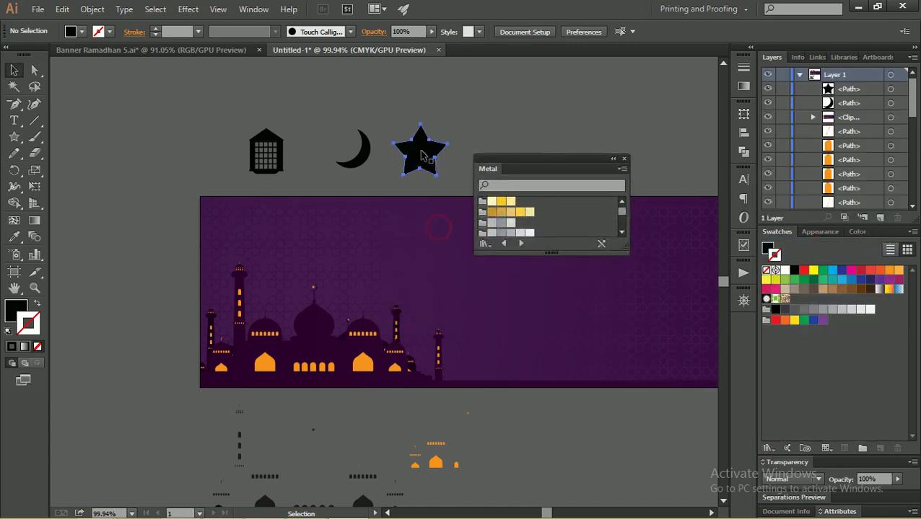
left_click(744, 86)
mouse_move(529, 164)
left_mouse_down()
mouse_move(511, 226)
mouse_move(517, 236)
left_mouse_up()
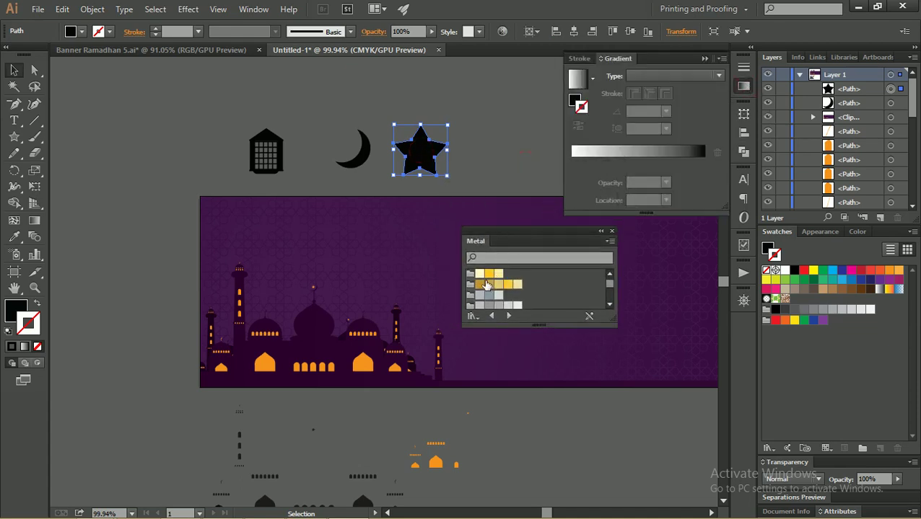
- Fill the star with a gold Metal-swatch gradient, middle stop near 66%, and remove its stroke
left_click(573, 153)
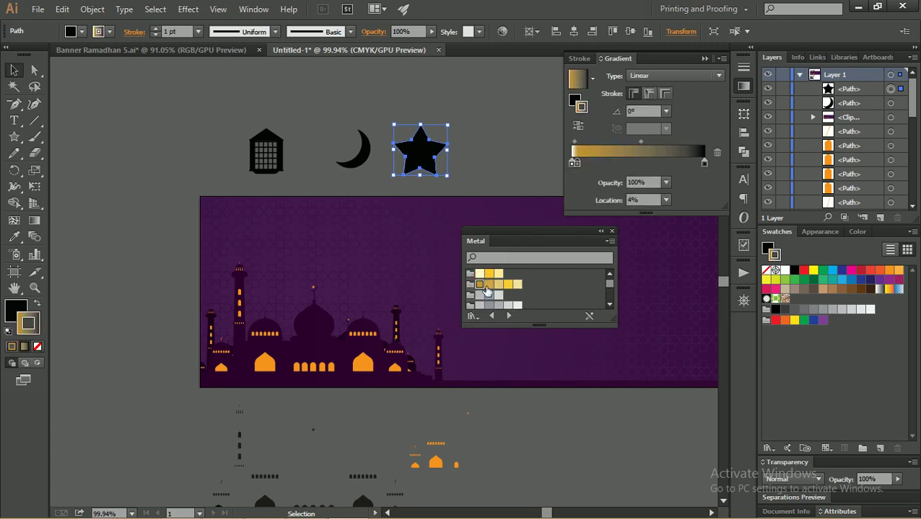
left_click_drag(480, 277, 614, 165)
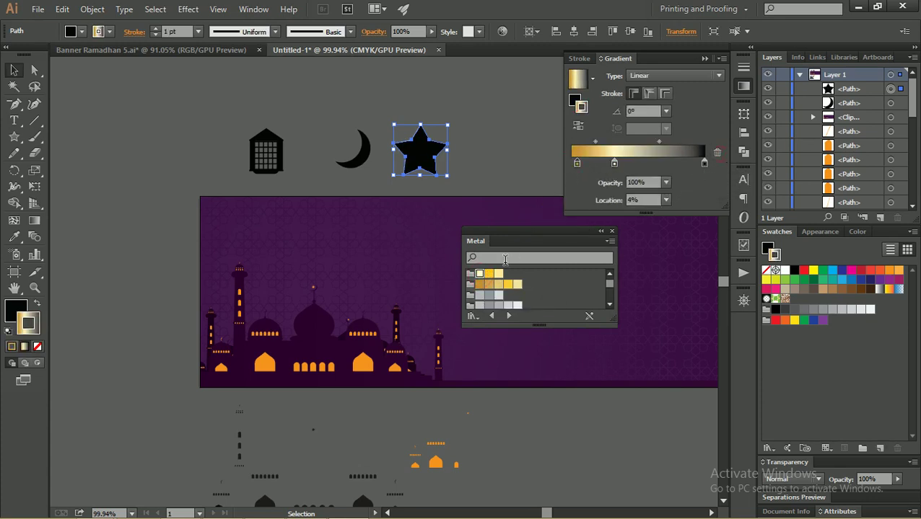
left_click_drag(480, 287, 652, 163)
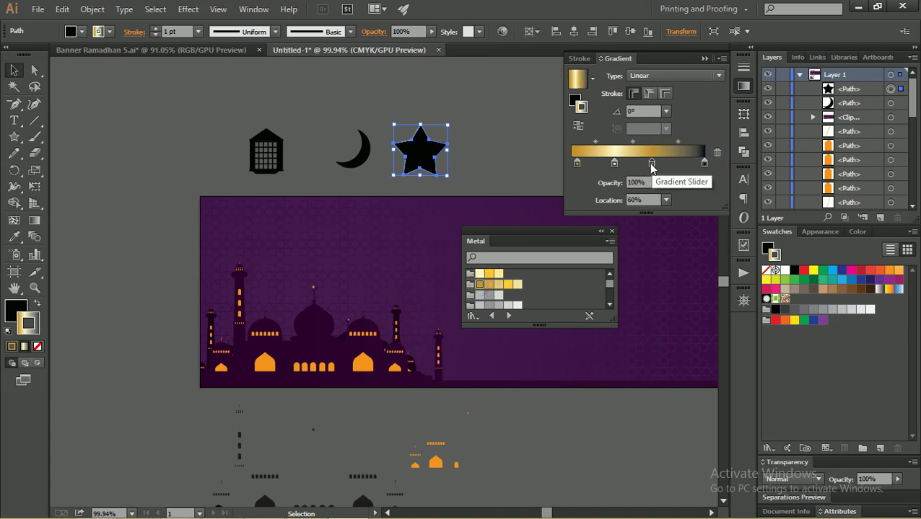
left_click_drag(685, 173, 685, 166)
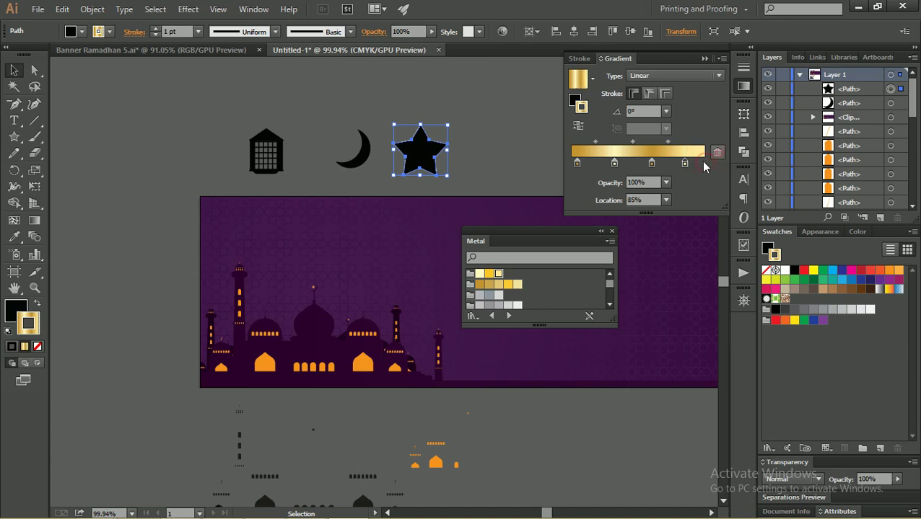
left_click_drag(684, 163, 720, 166)
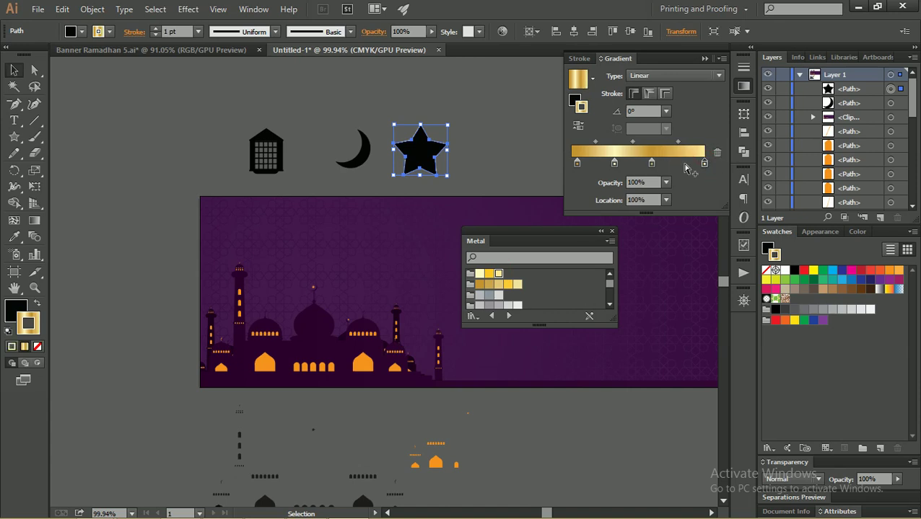
left_click_drag(652, 164, 658, 164)
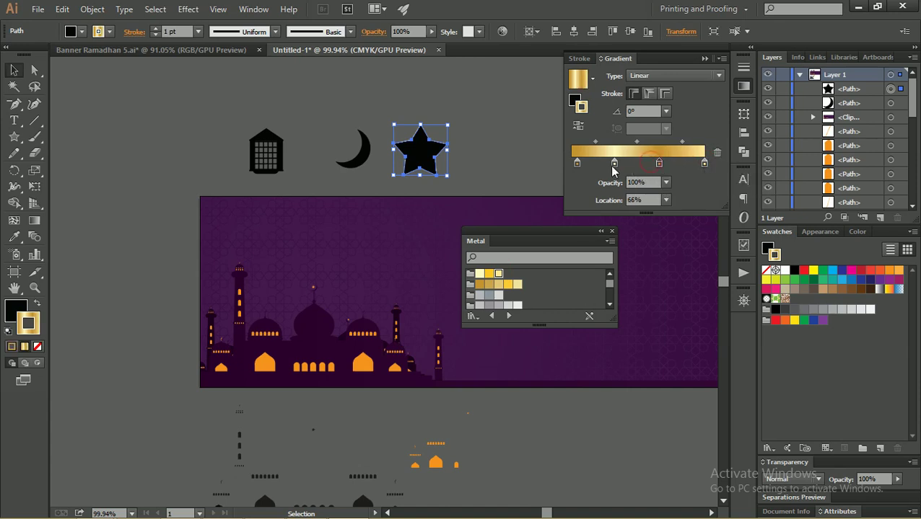
left_click(37, 306)
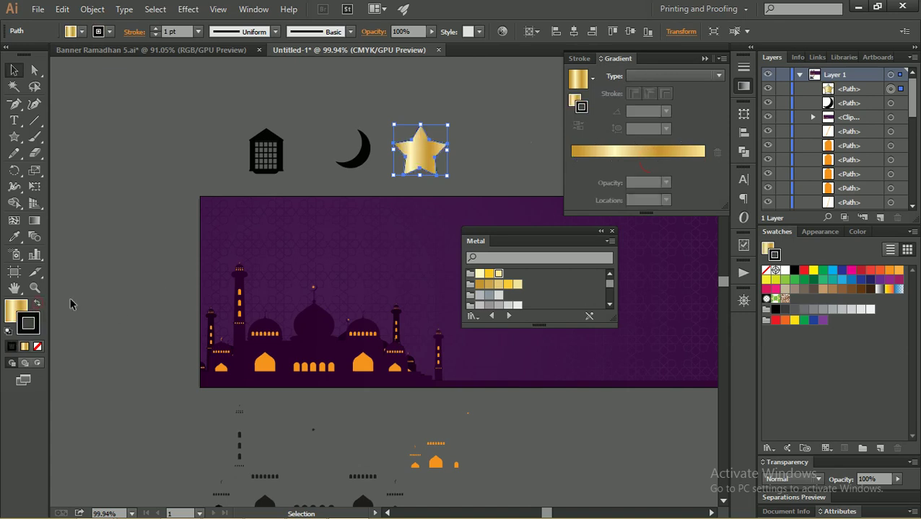
left_click(38, 347)
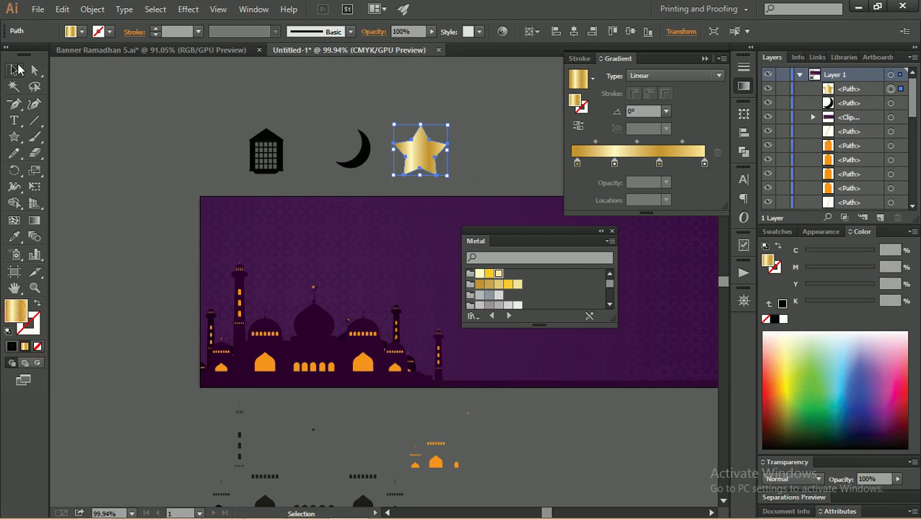
left_click_drag(119, 102, 270, 162)
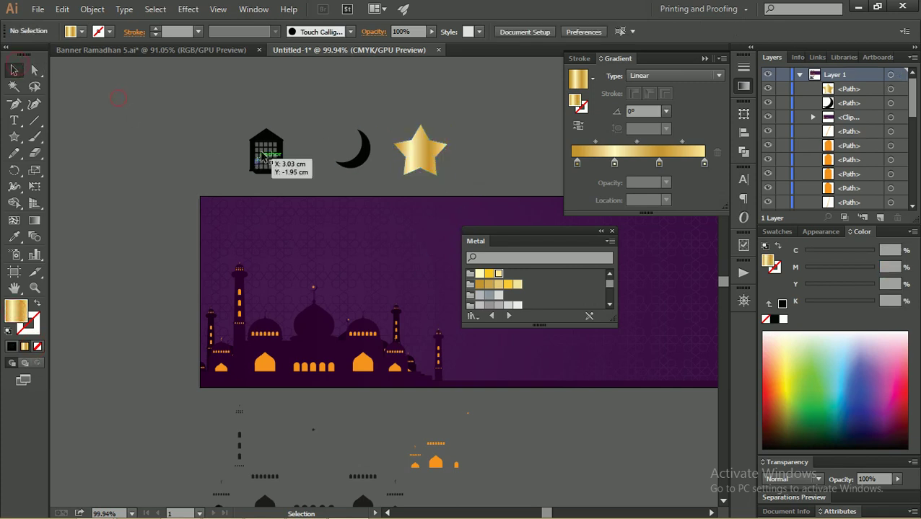
- Copy the star's gold gradient onto the lantern and crescent moon with the Eyedropper
left_click(365, 151, "shift")
key("i")
left_click(422, 148)
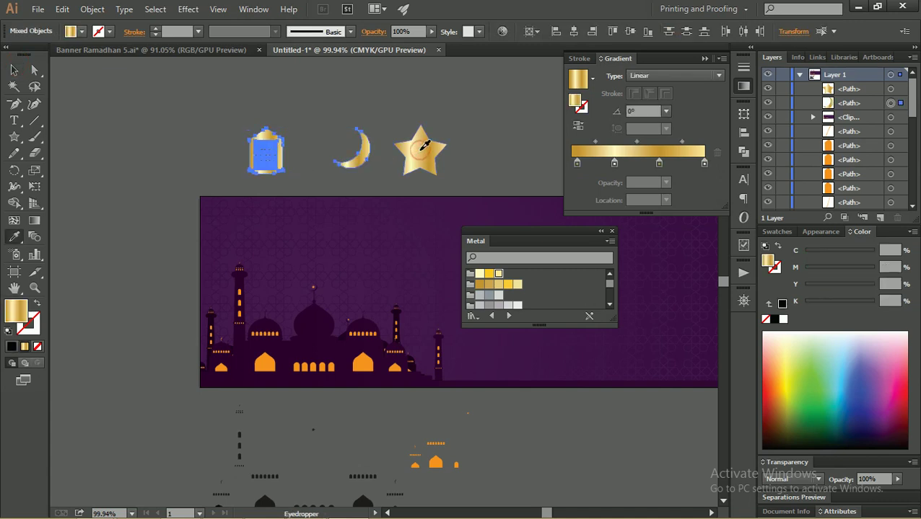
key("v")
- Angle the crescent's and lantern's gold gradients diagonally, top-right to bottom-left
left_click(371, 122)
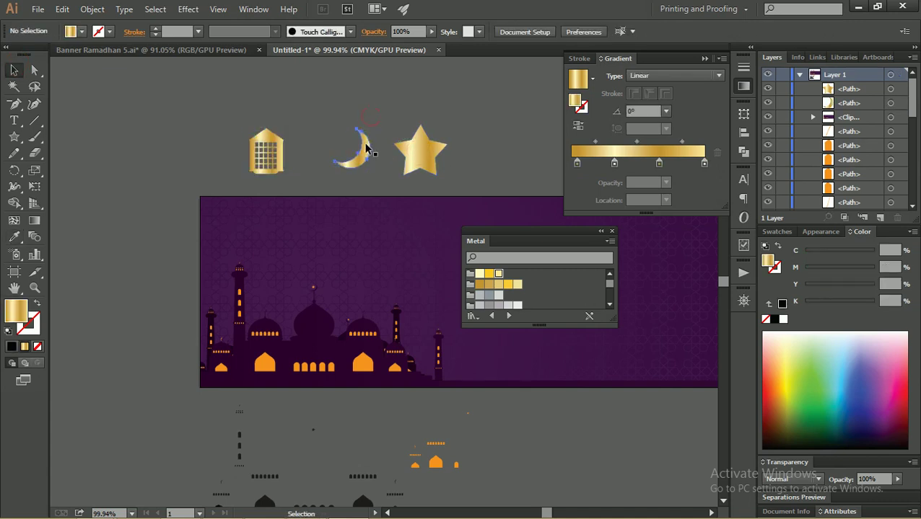
left_click(366, 148)
key("g")
left_click_drag(383, 127, 314, 187)
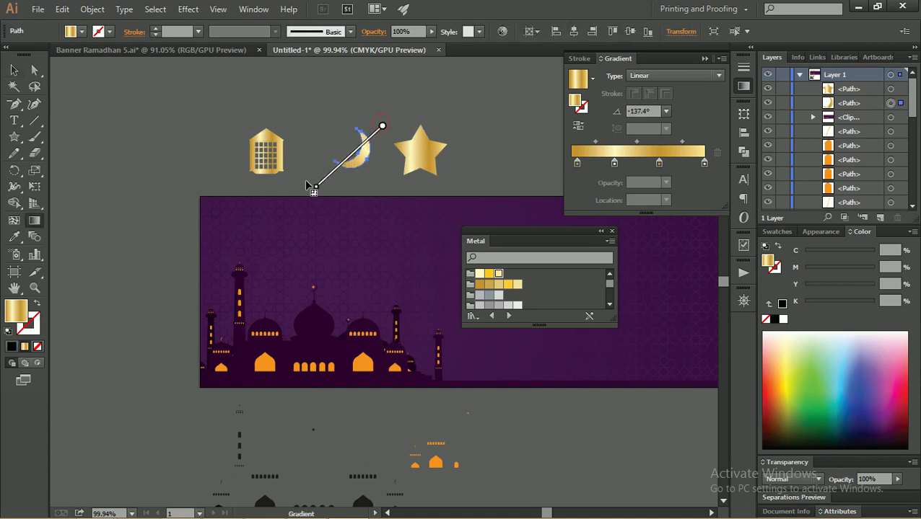
key("v")
left_click(269, 142)
key("g")
left_click_drag(294, 129, 228, 191)
- Zoom in on the gold icons and banner and select the gold star
left_click(14, 69)
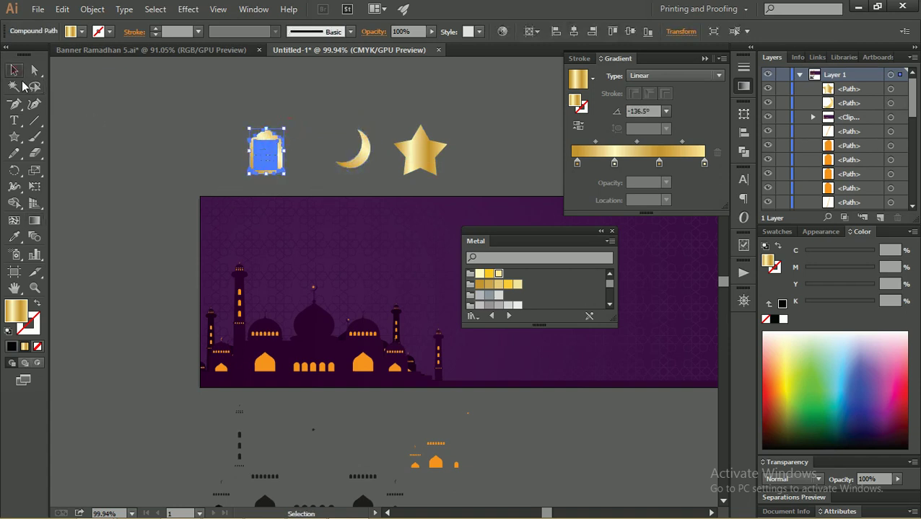
left_click(235, 154)
key("z")
left_click_drag(263, 126, 308, 147)
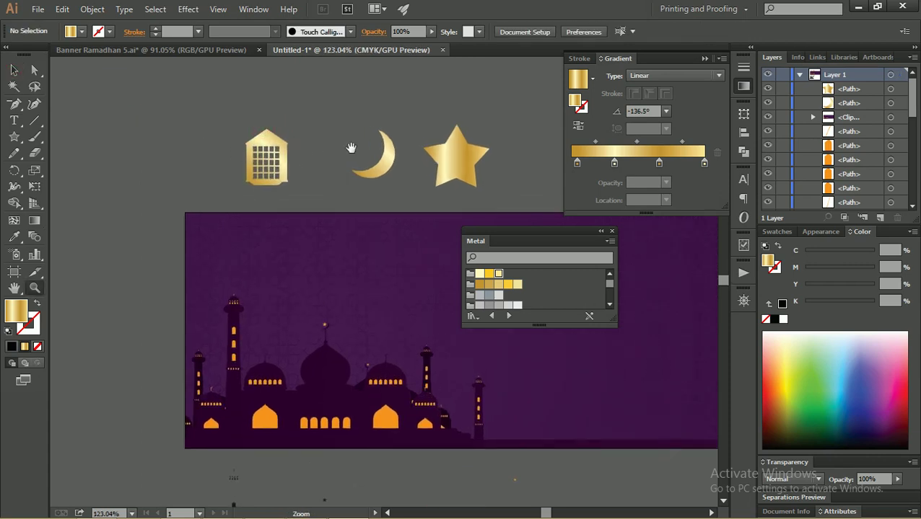
left_click_drag(373, 145, 300, 155)
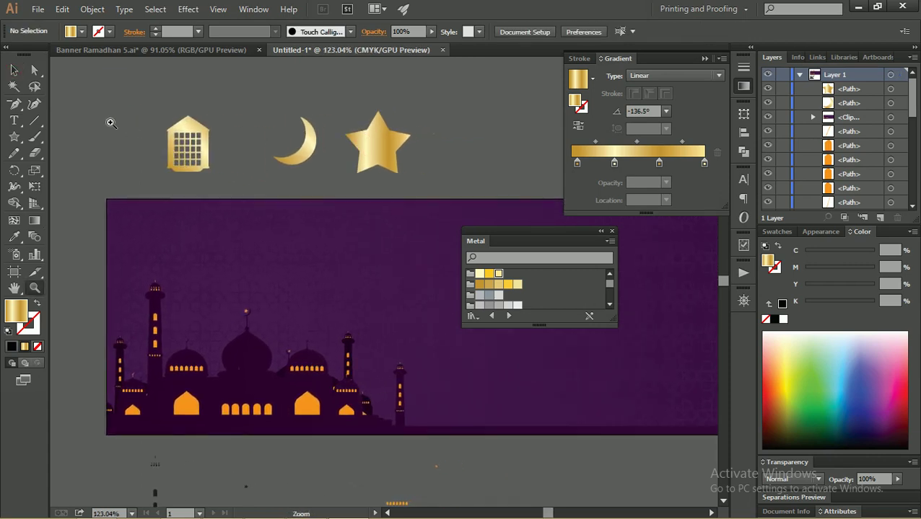
key("v")
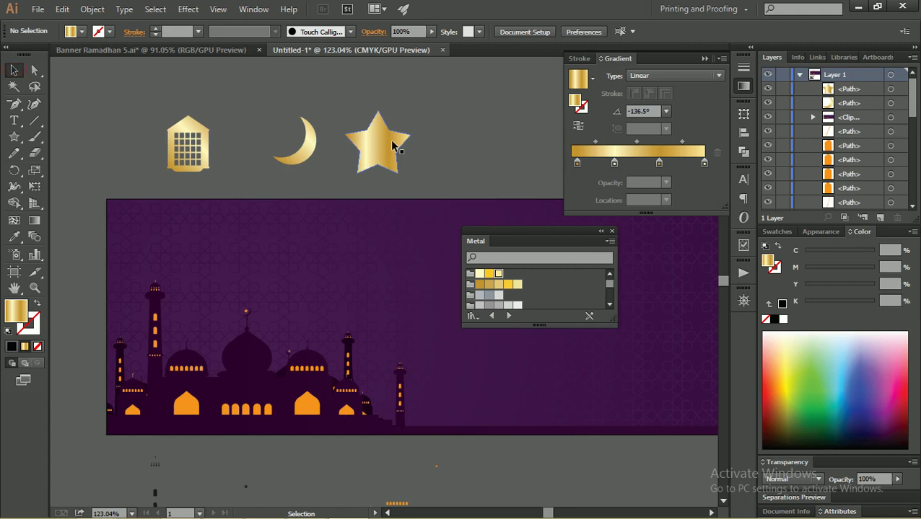
left_click(393, 145)
left_click(35, 120)
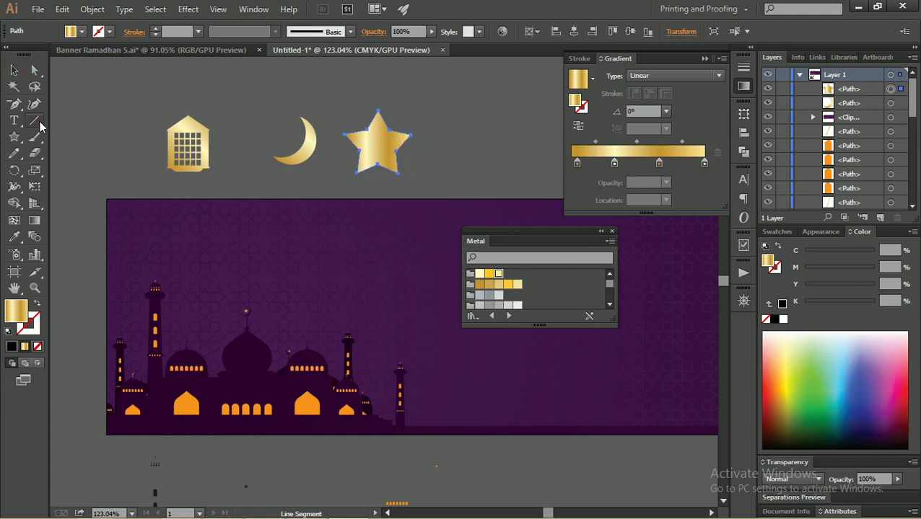
- Draw a vertical line through the star's top point and select it with the star
key("z")
left_click(374, 128)
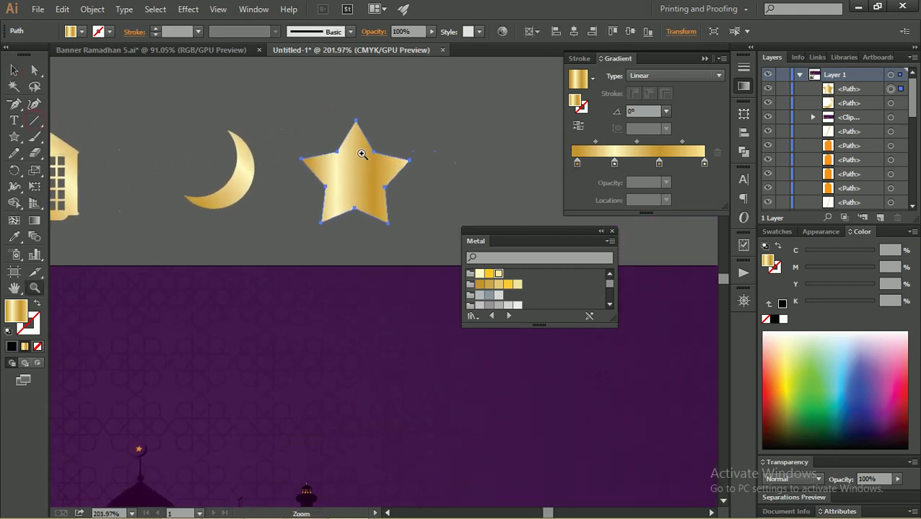
left_click(34, 121)
left_click_drag(355, 96, 346, 253)
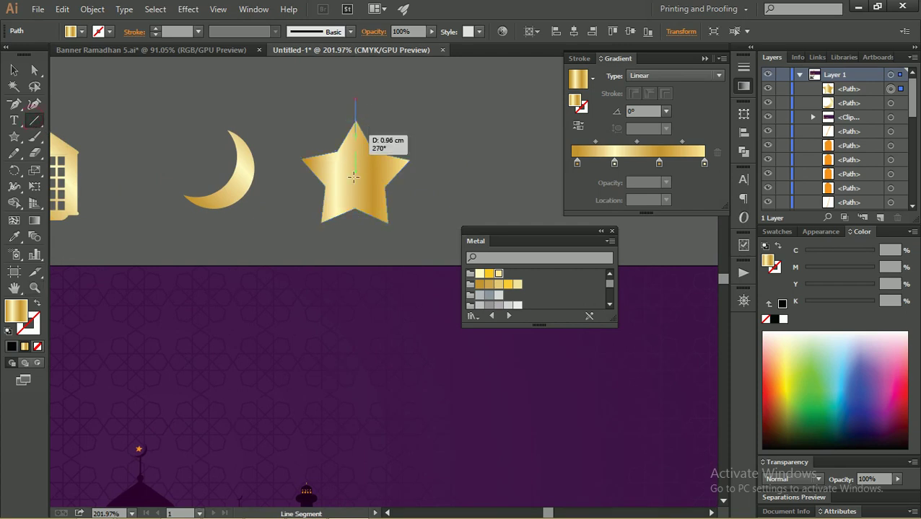
key("z")
left_click(350, 134)
left_click(457, 192)
key("v")
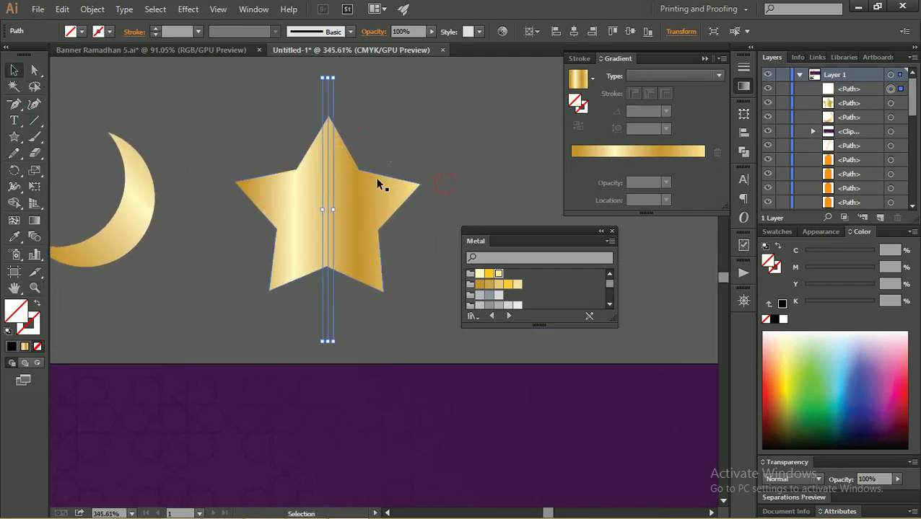
left_click(377, 184, "shift")
- Divide the star along the line with Pathfinder and ungroup the two halves
left_click(532, 31)
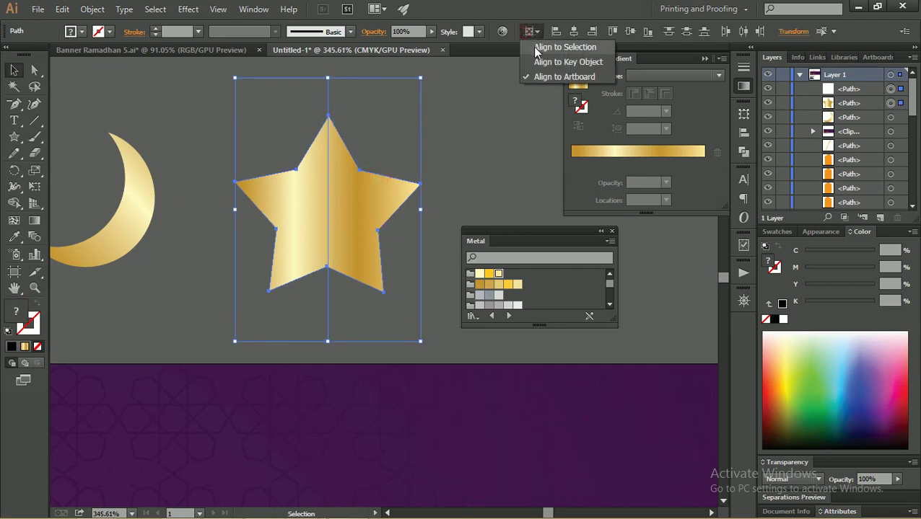
left_click(572, 43)
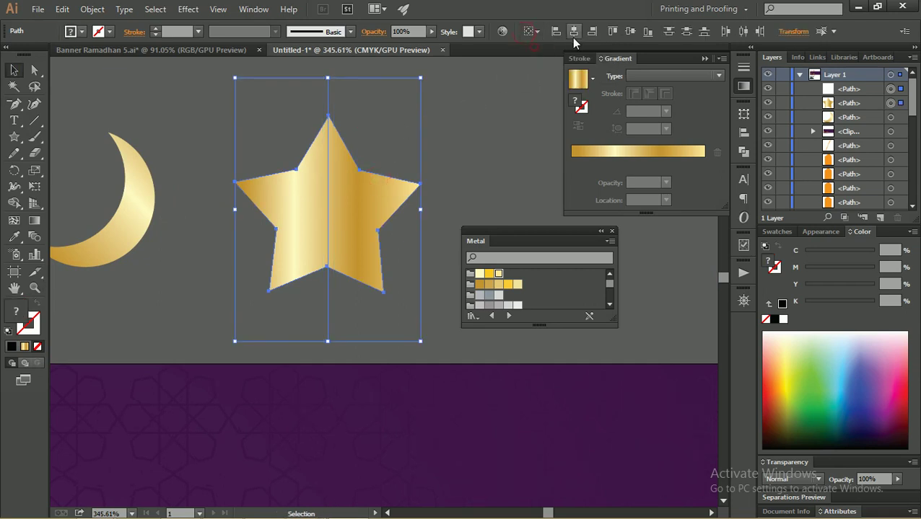
left_click(743, 151)
left_click(588, 167)
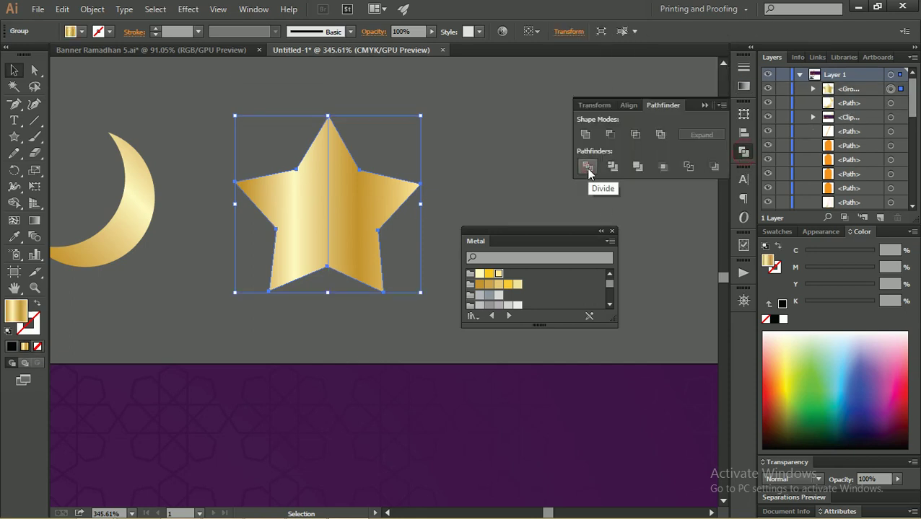
right_click(352, 202)
left_click(396, 283)
- Re-angle each star half's gold gradient diagonally in opposite directions for a faceted look
left_click(474, 152)
left_click(368, 188)
key("g")
left_click_drag(330, 191, 399, 246)
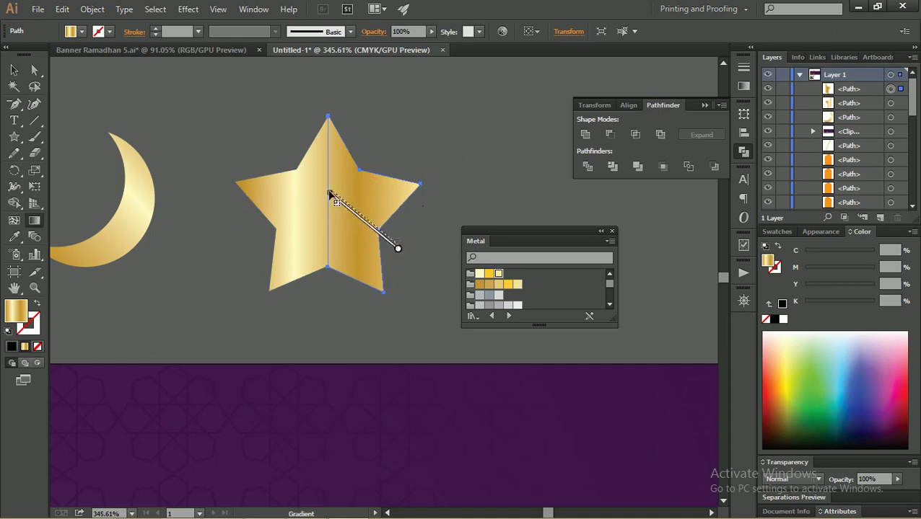
key("v")
left_click(297, 198)
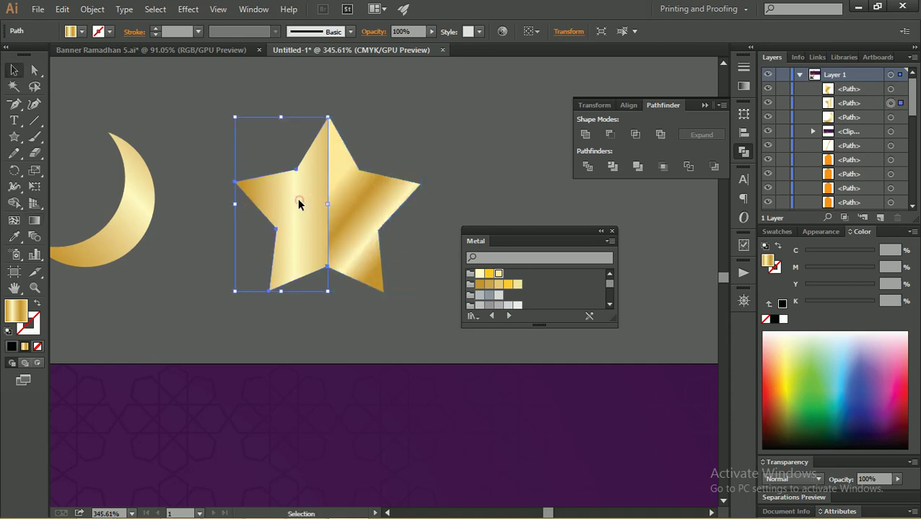
key("g")
left_click_drag(258, 245, 328, 181)
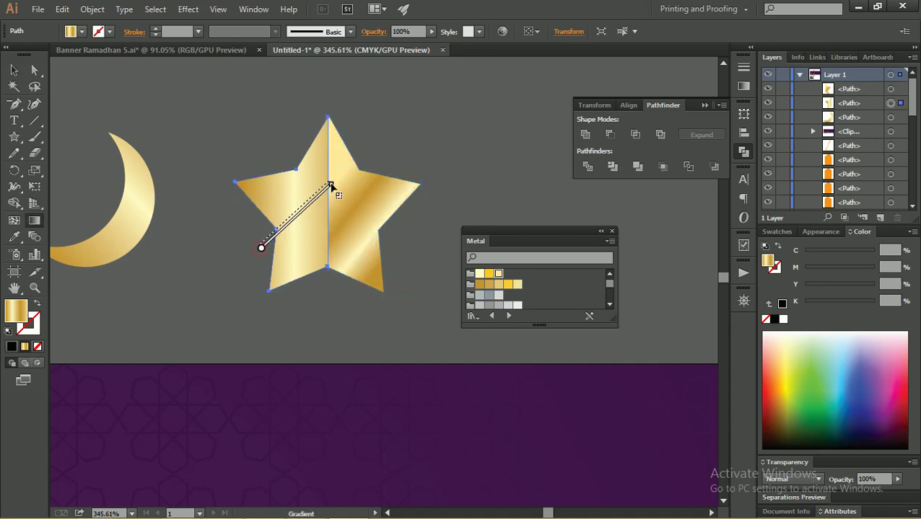
- Deselect the star and zoom back out to the icons and banner top
left_click(13, 70)
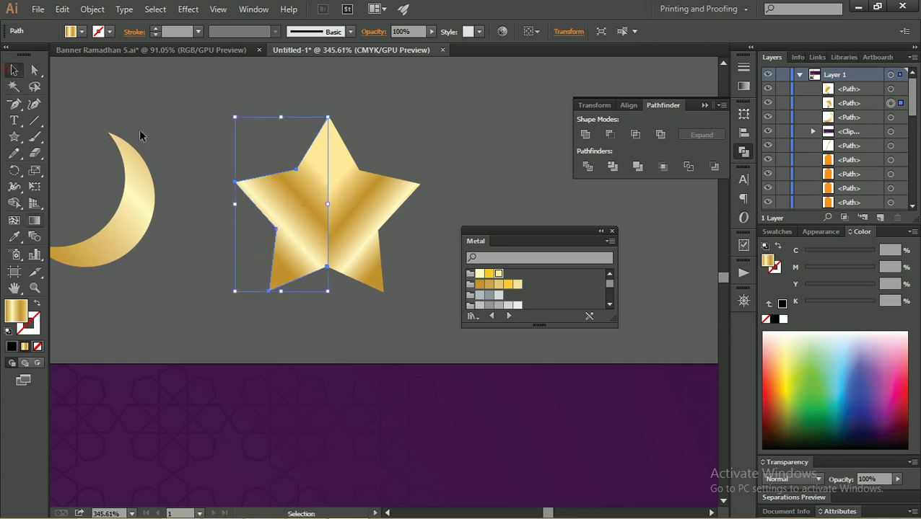
left_click(271, 143)
key("z")
left_click(164, 119, "alt")
left_click(388, 117, "alt")
left_click_drag(232, 158, 323, 192)
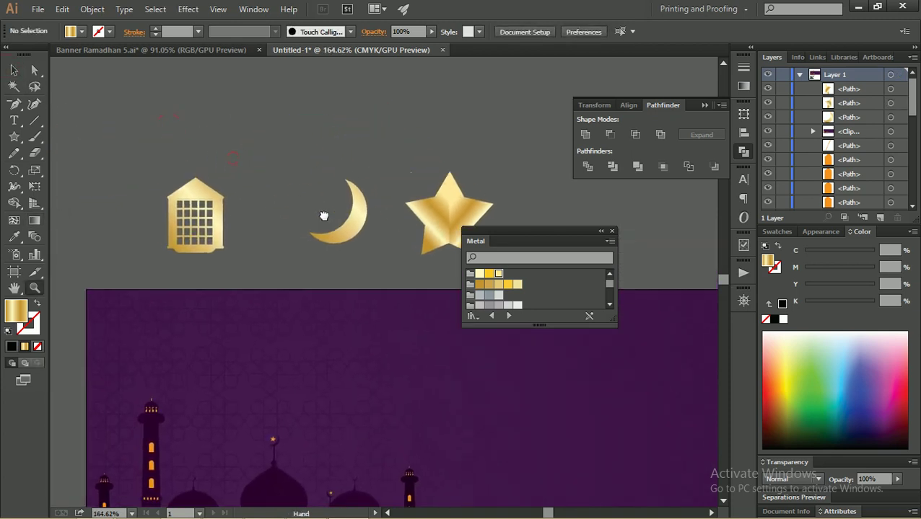
- Draw a small circle between the building and crescent with a diagonal gold gradient
left_click(10, 70)
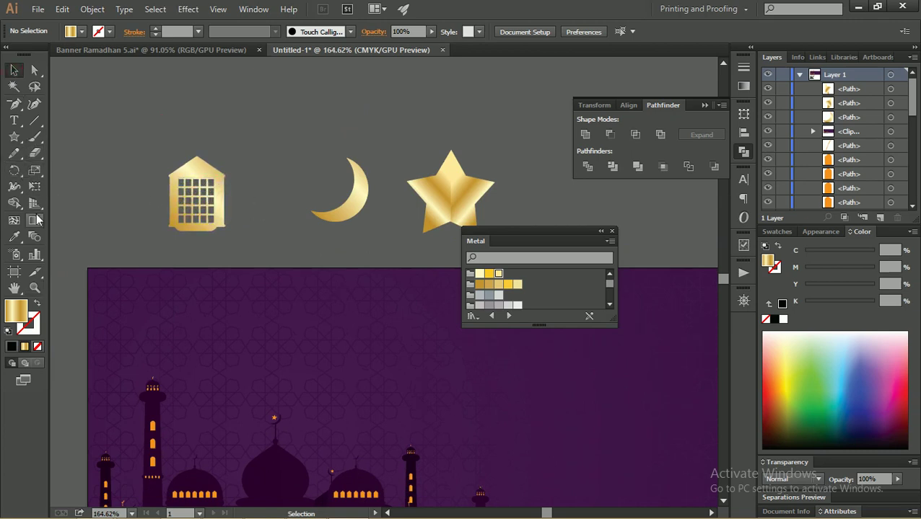
key("l")
left_click_drag(248, 121, 297, 170)
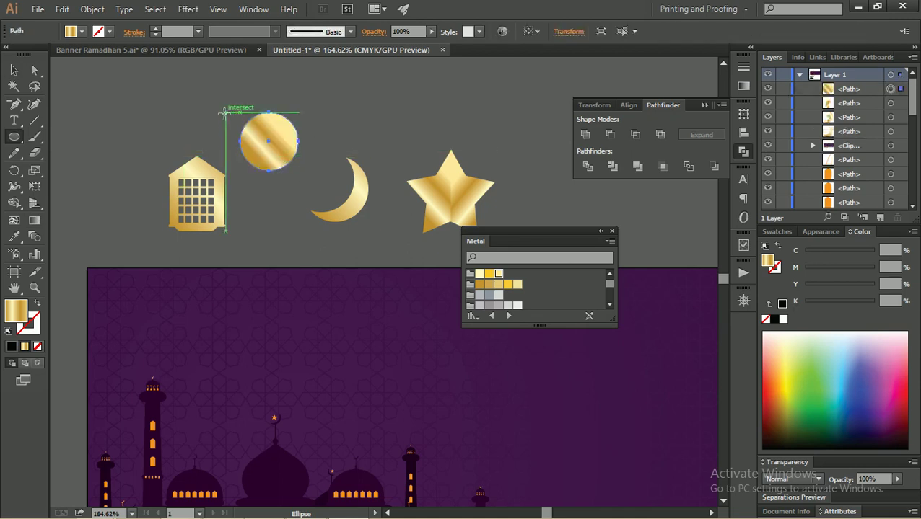
key("g")
left_click_drag(241, 171, 306, 103)
left_click(14, 70)
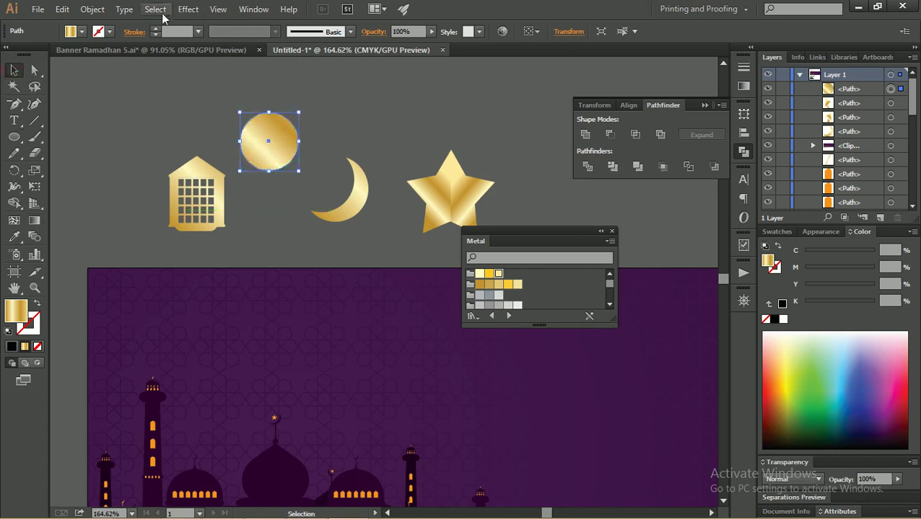
- Apply a 44.5-pixel Gaussian Blur to the gold circle
left_click(155, 10)
left_click(188, 9)
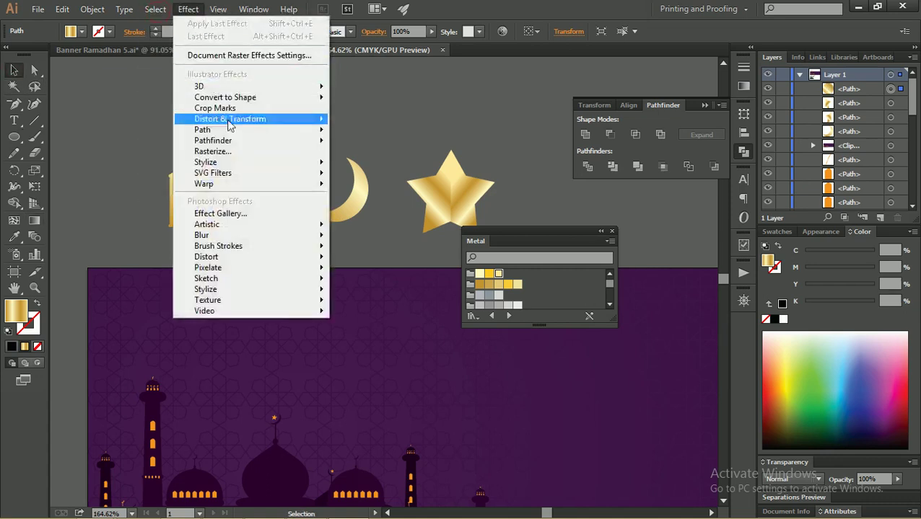
left_click(258, 228)
mouse_move(201, 236)
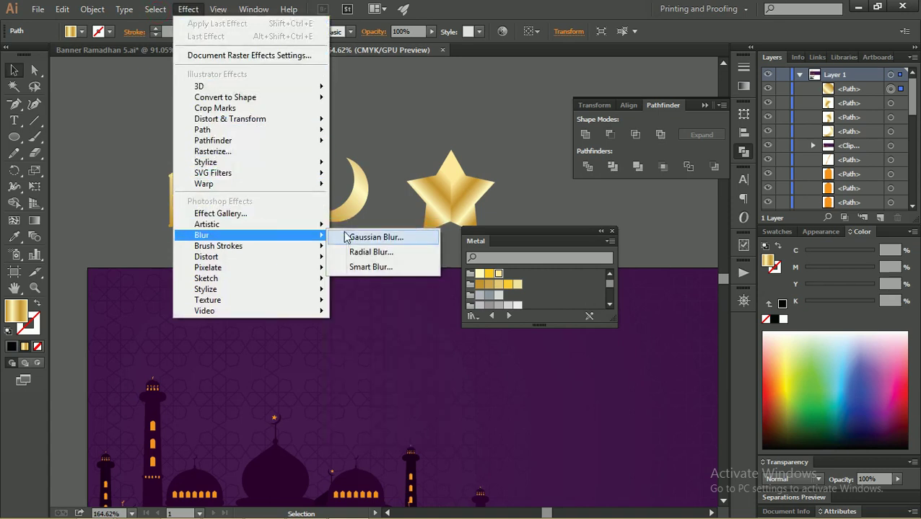
left_click(345, 238)
left_click(374, 266)
left_click_drag(433, 239, 451, 240)
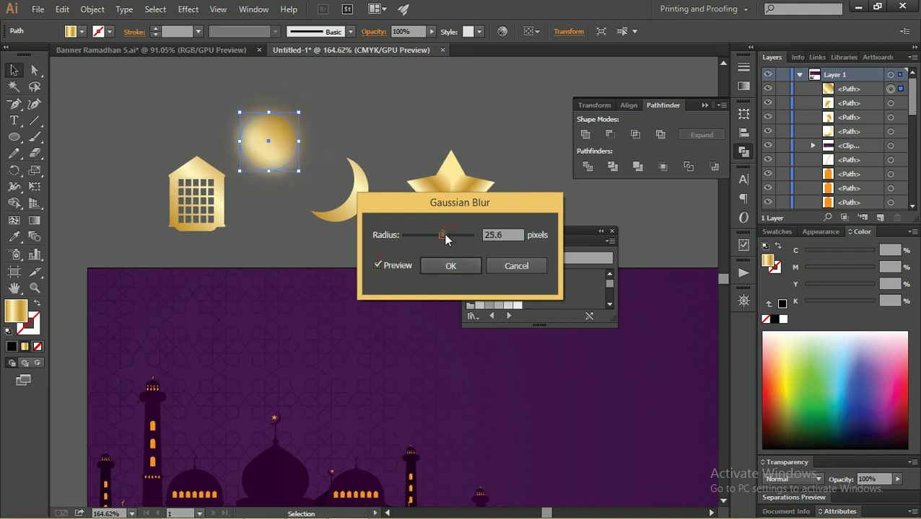
left_click(451, 267)
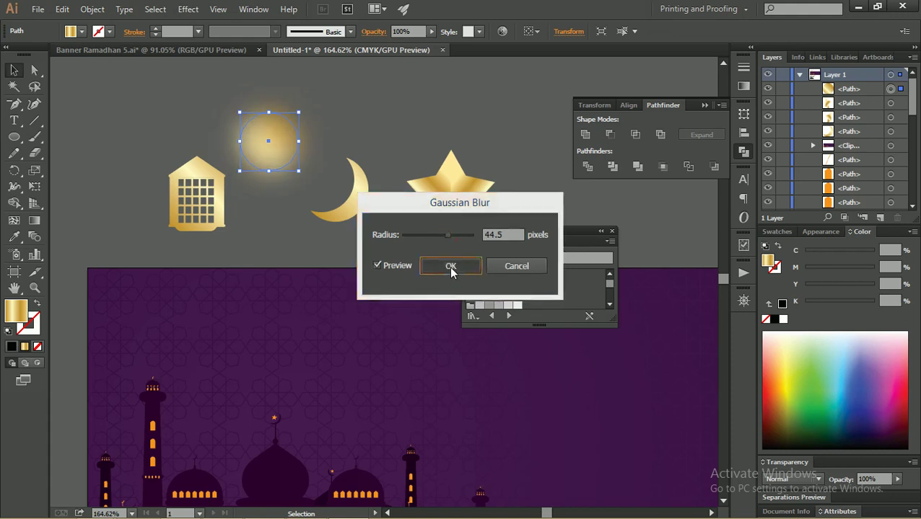
left_click(278, 143)
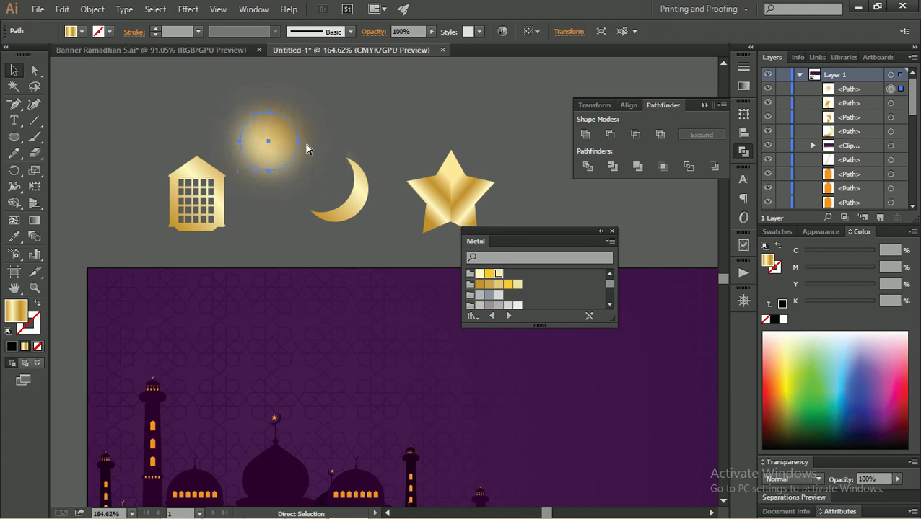
key("v")
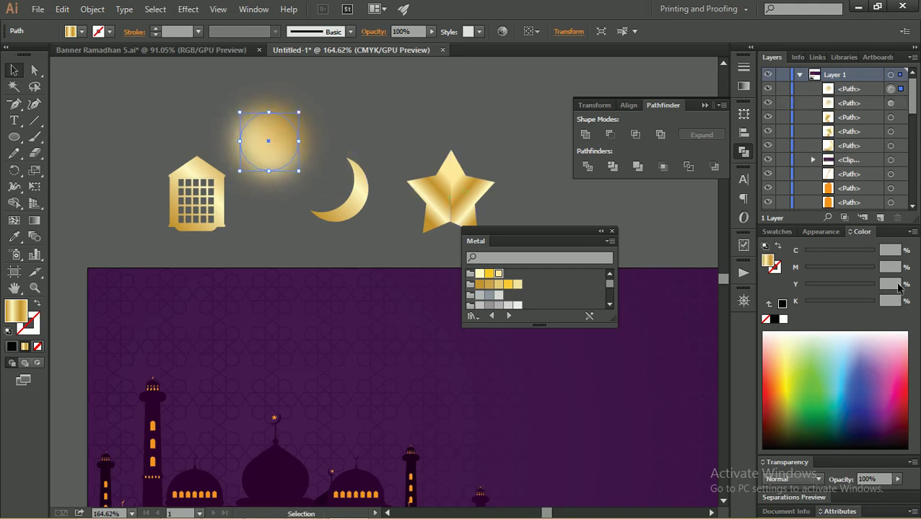
- Change the circle's Gaussian Blur radius to 23.5 pixels and shrink the glowing circle
left_click(822, 232)
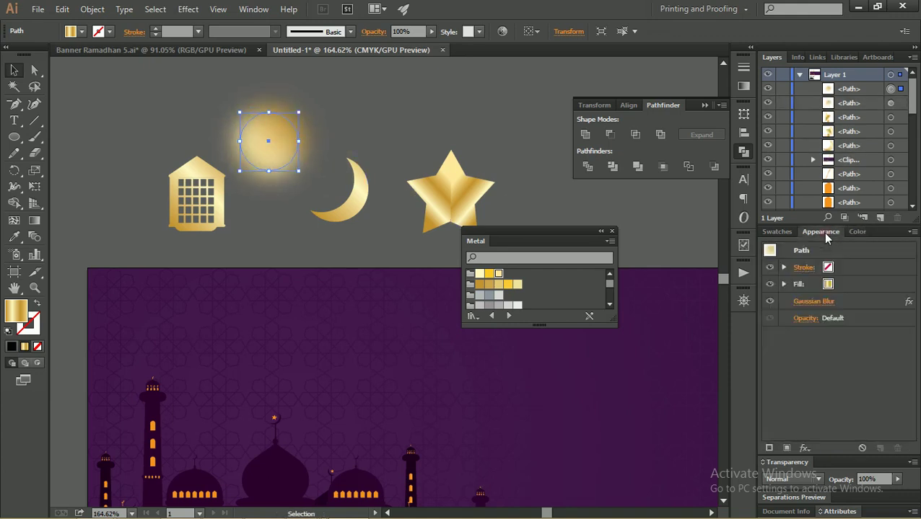
left_click(807, 303)
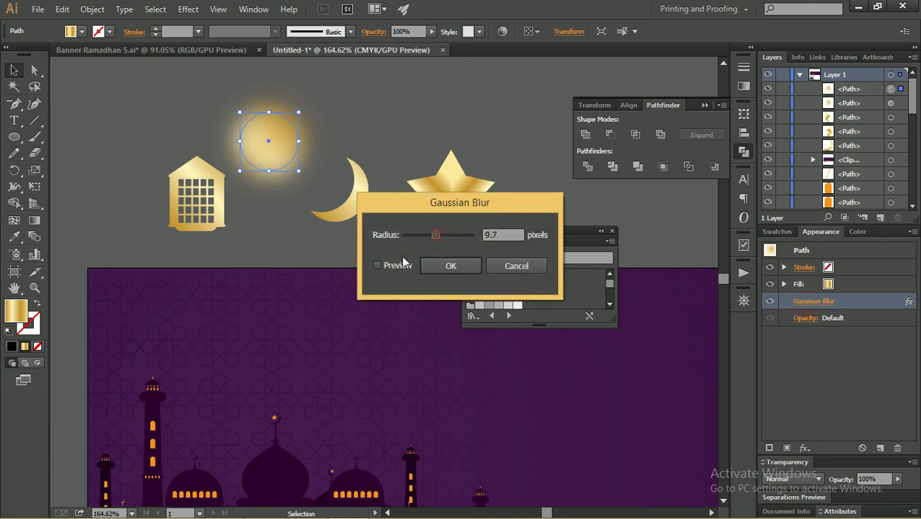
left_click(376, 266)
left_click(442, 235)
left_click(437, 261)
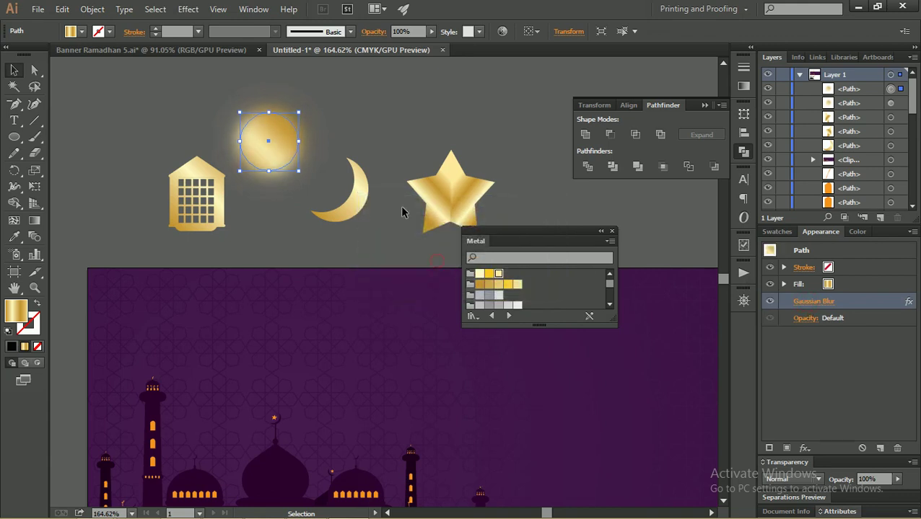
left_click_drag(300, 114, 282, 121)
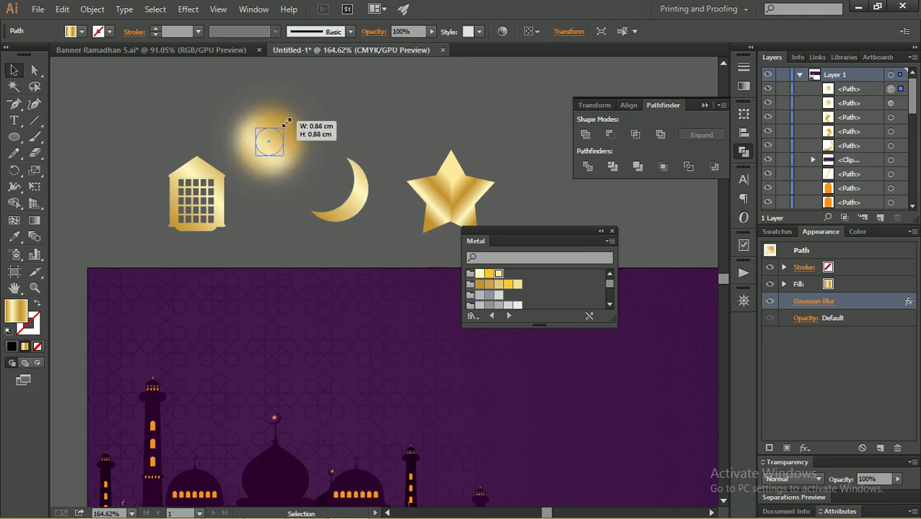
left_click_drag(282, 121, 283, 120)
left_click(337, 118)
- Group both glow circles, move them behind the building icon and enlarge the glow
key("z")
key("v")
left_click(298, 138)
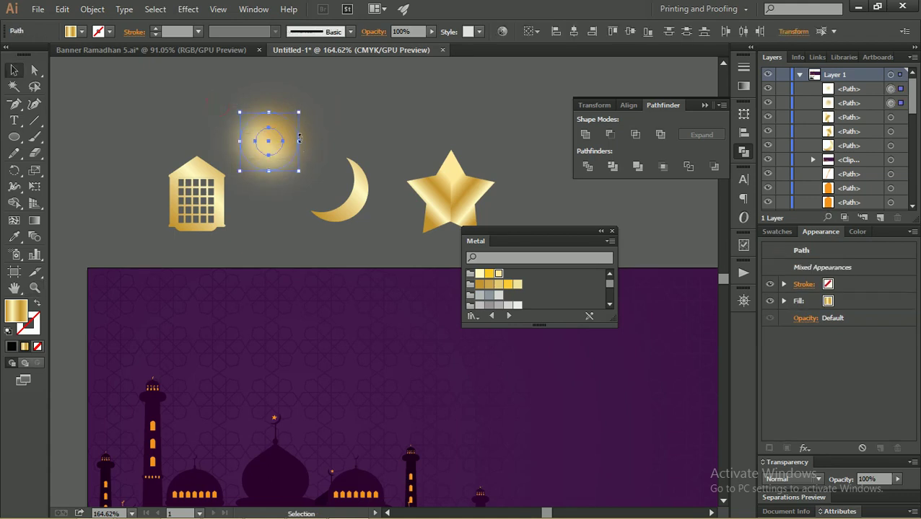
key("ctrl+g")
left_click_drag(282, 134, 206, 189)
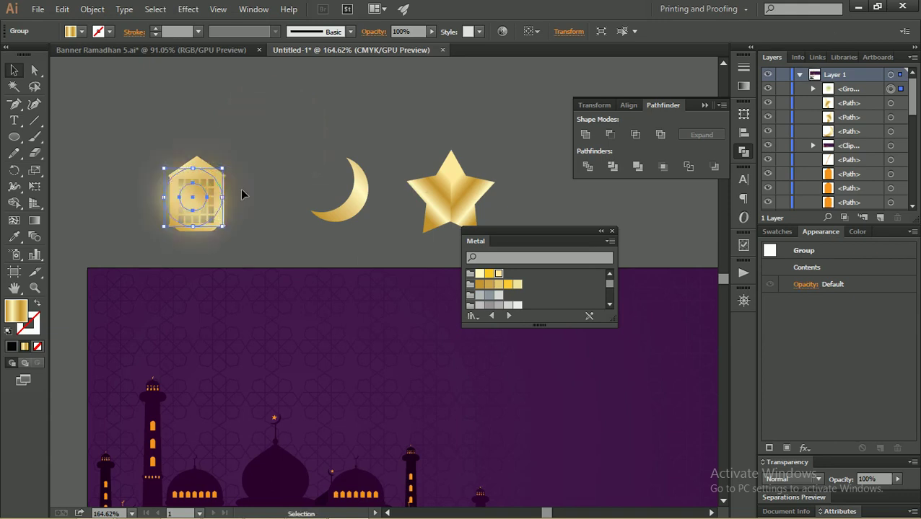
key("ctrl+bracketleft")
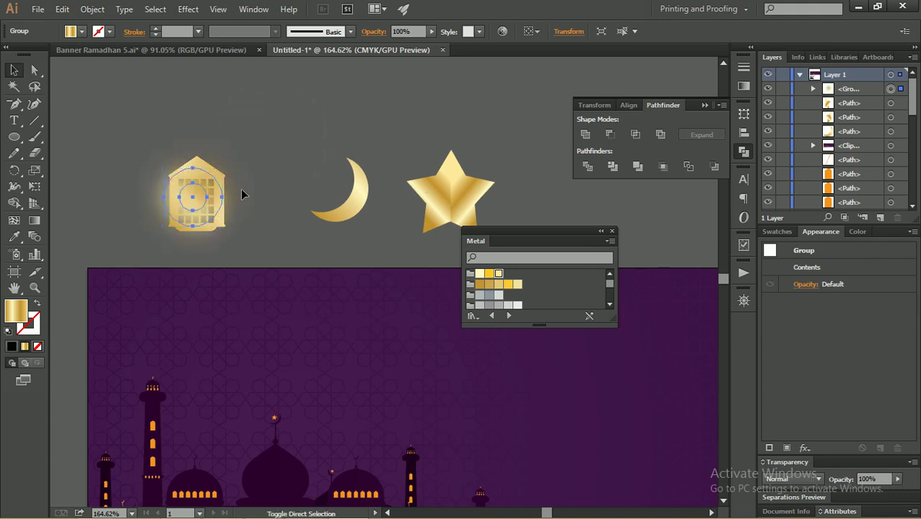
key("ctrl+bracketleft")
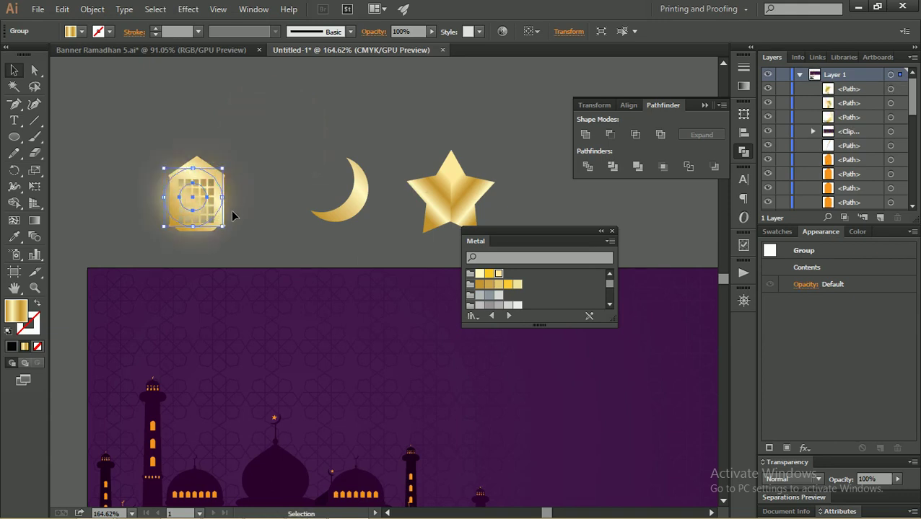
left_click_drag(223, 227, 229, 233)
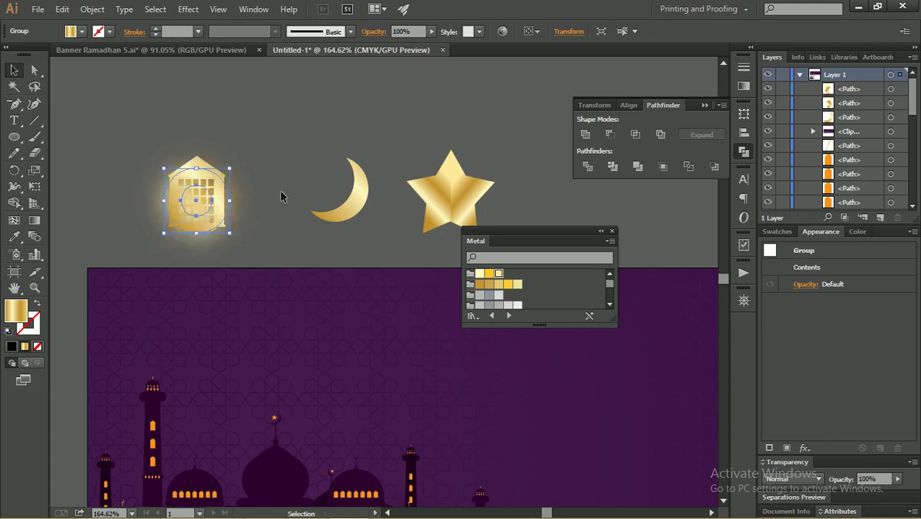
- Set the glow's blend mode to Color Dodge
left_click(806, 285)
left_click(720, 311)
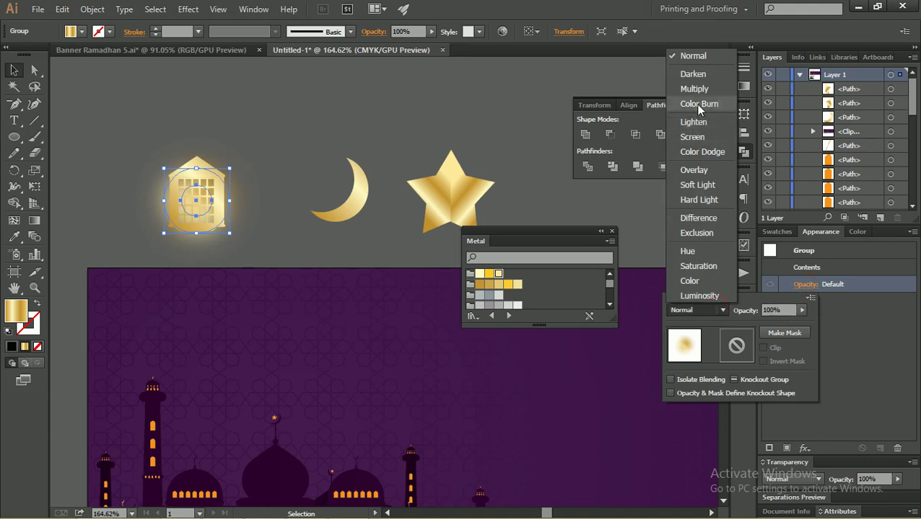
left_click(696, 151)
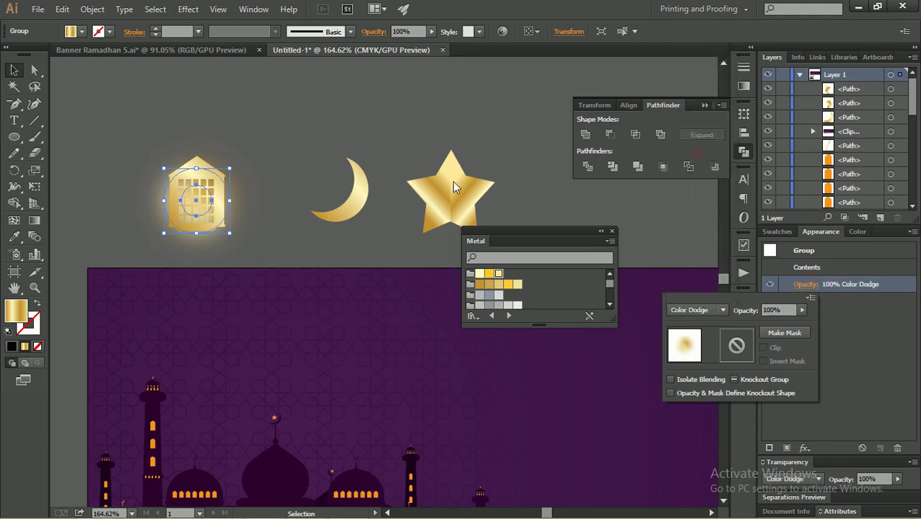
left_click(14, 70)
left_click(81, 101)
- Group the lantern's parts, test it over the purple background, then move it back up
left_click_drag(217, 196, 251, 321)
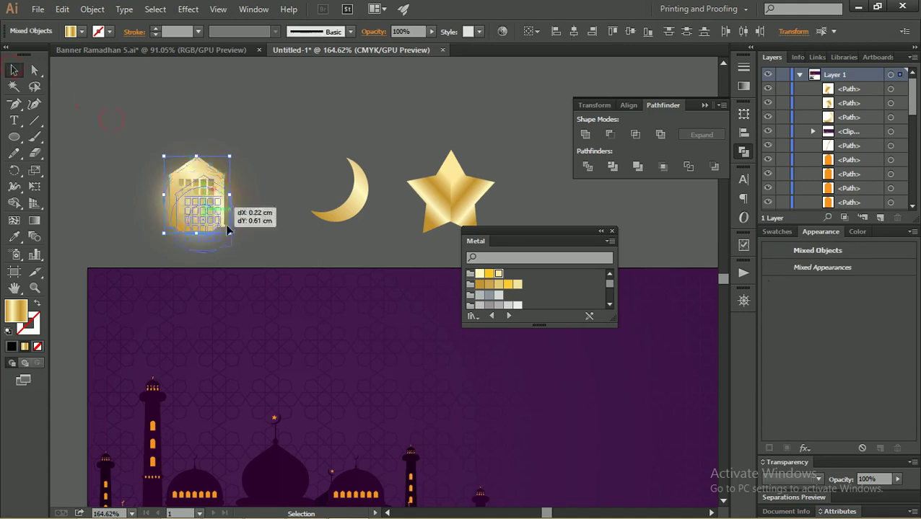
left_click(242, 221)
key("ctrl+z")
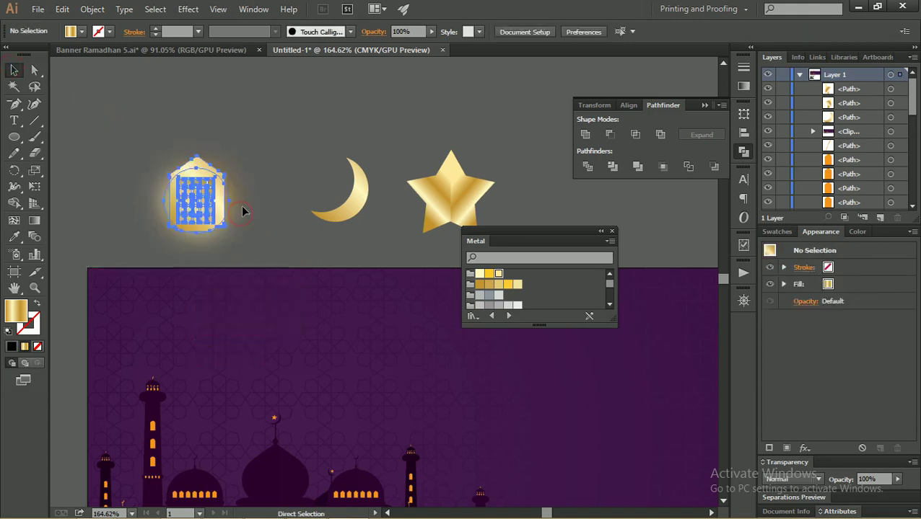
left_click(148, 152)
left_click_drag(148, 152, 249, 265)
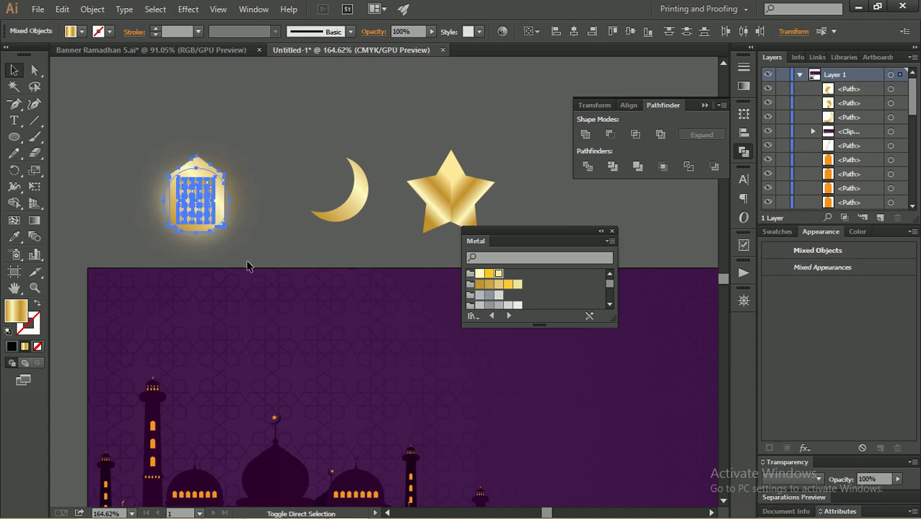
key("ctrl+g")
left_click_drag(209, 193, 228, 328)
left_click(228, 238)
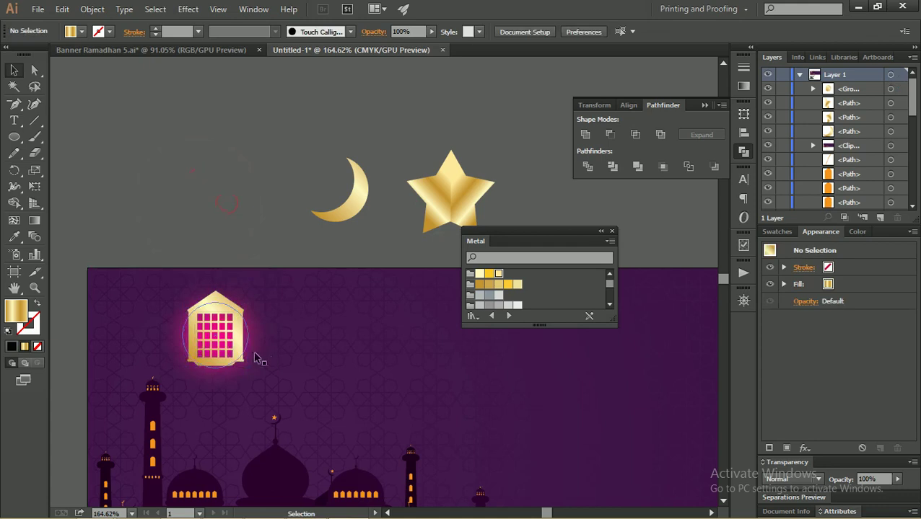
key("z")
left_click_drag(291, 337, 236, 315)
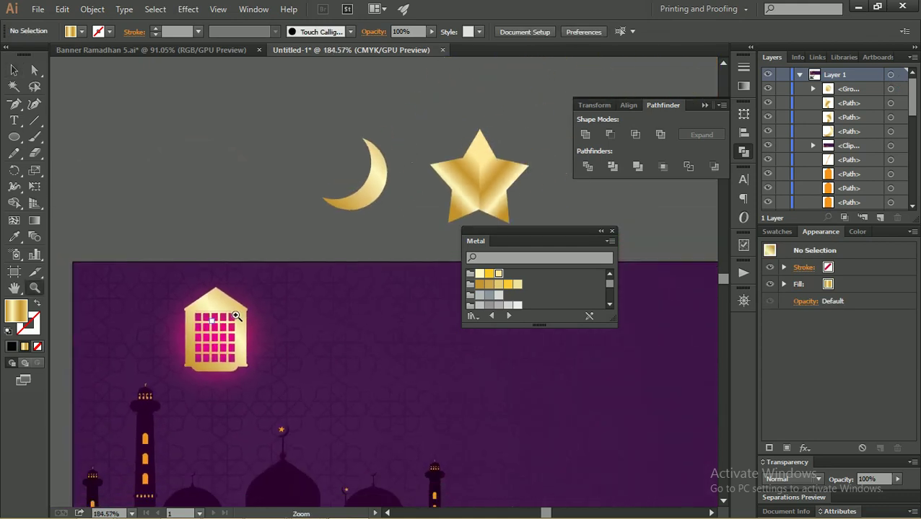
key("v")
left_click_drag(229, 332, 217, 165)
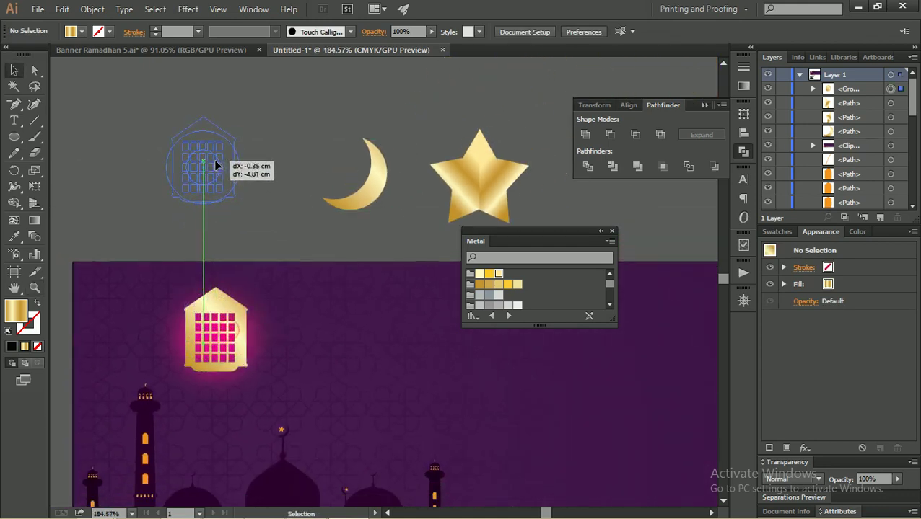
- Ungroup the lantern and set its glow group's blend mode to Normal
right_click(216, 164)
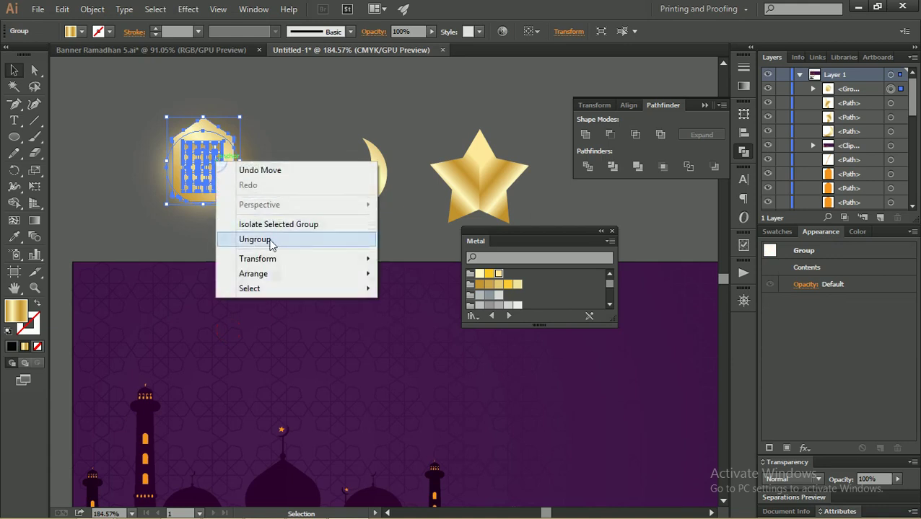
left_click(268, 240)
left_click(278, 174)
left_click(246, 156)
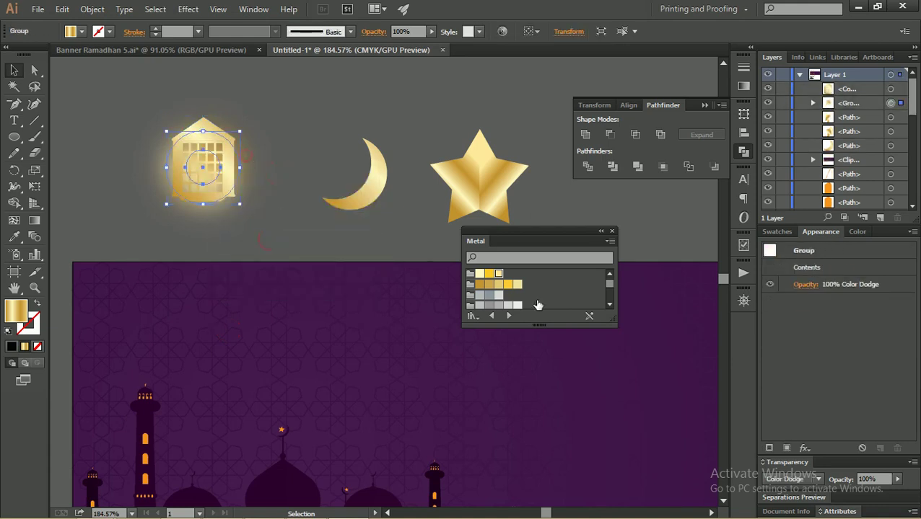
left_click(797, 286)
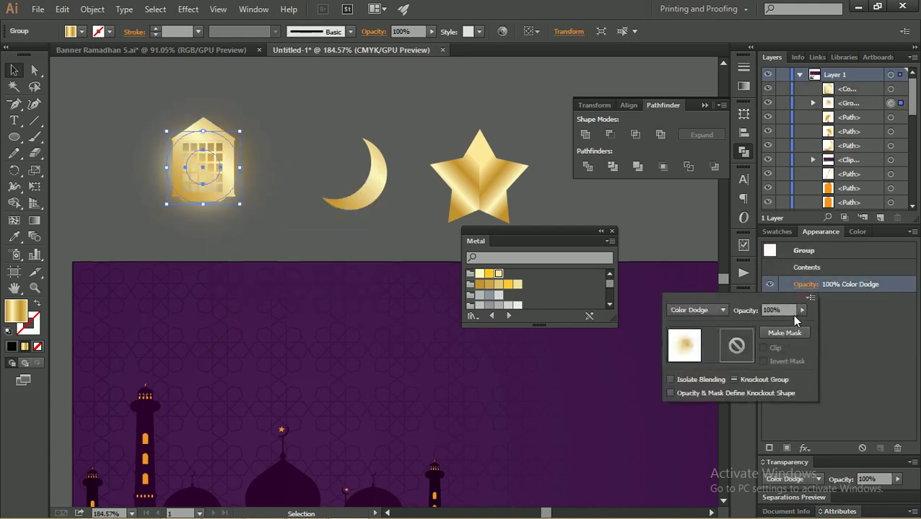
left_click(713, 310)
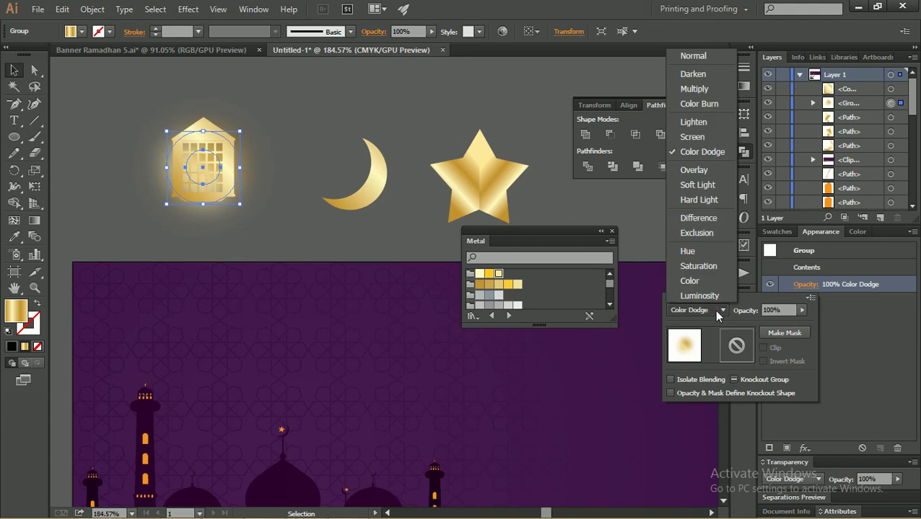
left_click(702, 58)
left_click(296, 132)
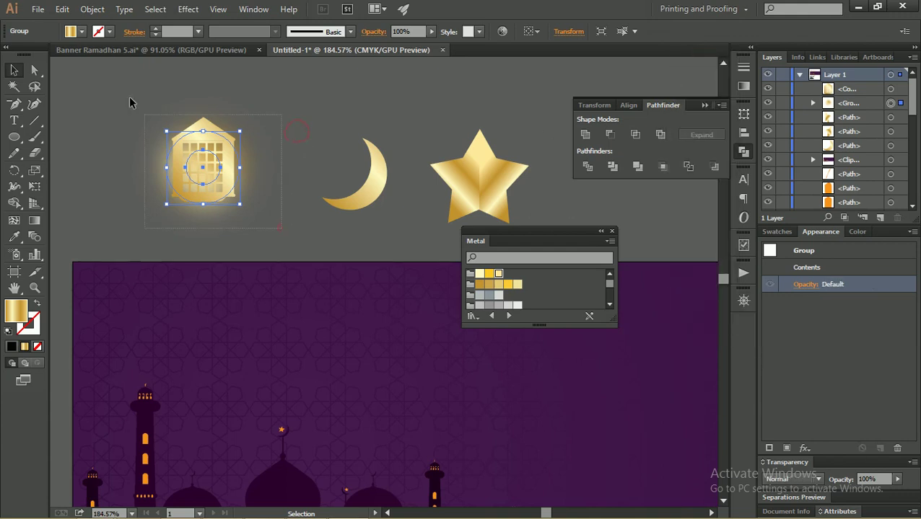
- Preview the lantern's glow over the purple background, then undo the move
left_click_drag(206, 155, 205, 296)
left_click(230, 179)
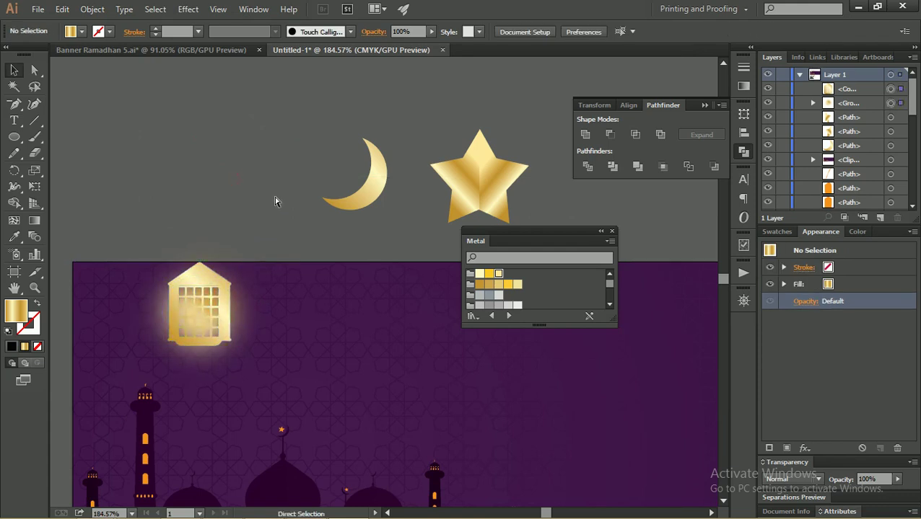
key("ctrl+z")
left_click(270, 135)
- Zoom out and draw a vertical line above the crescent
key("z")
left_click_drag(385, 135, 244, 177)
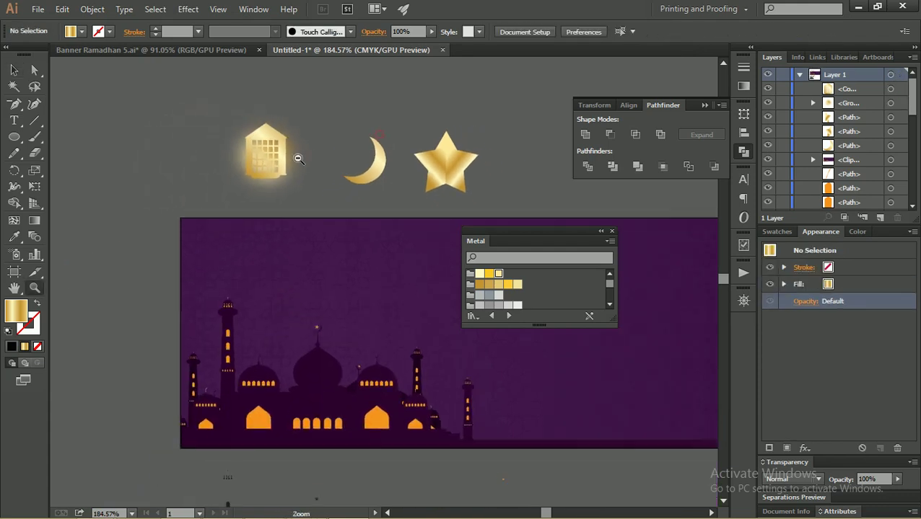
left_click(38, 122)
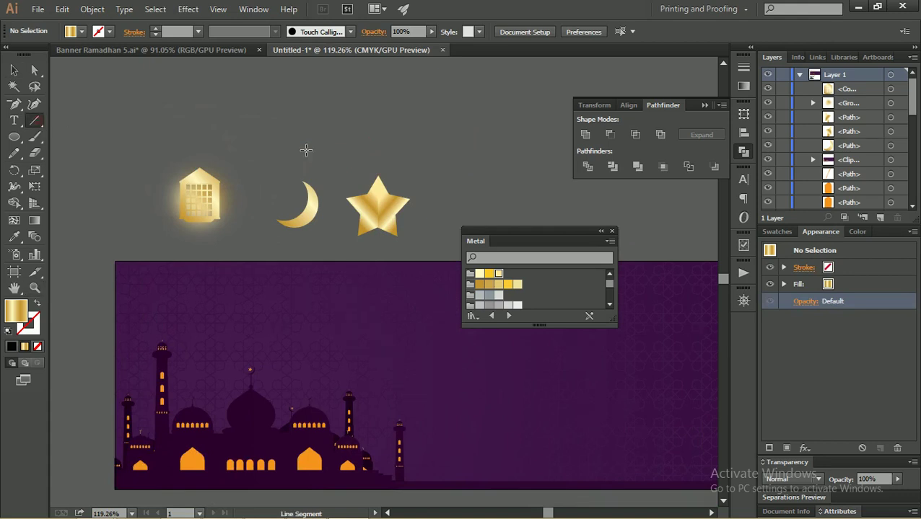
left_click_drag(302, 72, 306, 175)
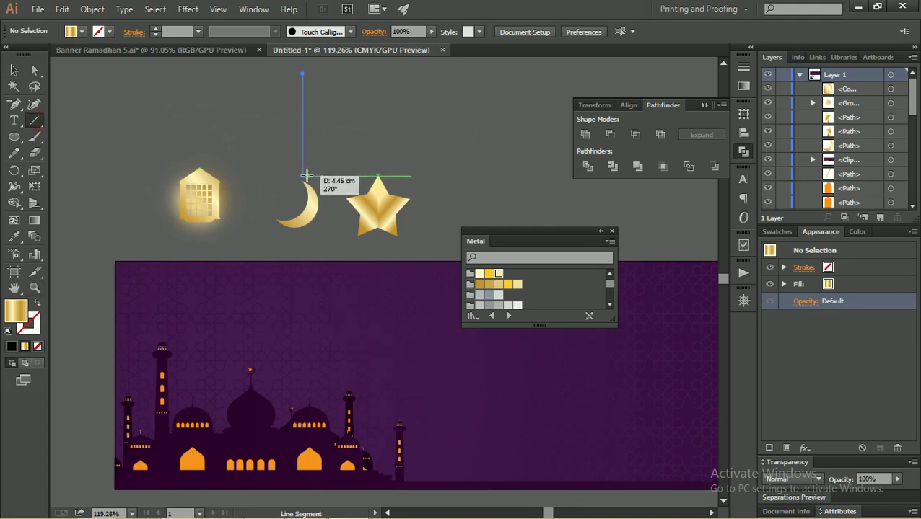
left_click(15, 71)
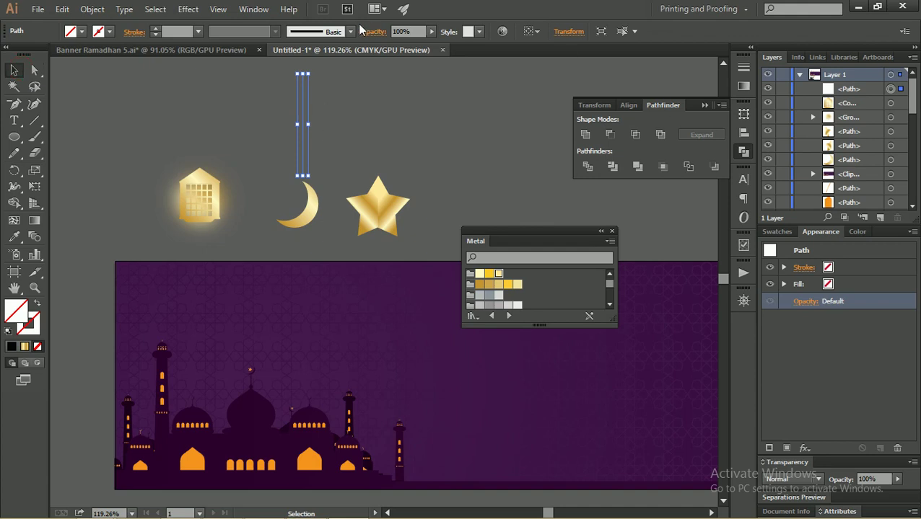
- Give the line a black 2 pt dashed stroke with 5 pt dashes
left_click(199, 29)
left_click(158, 29)
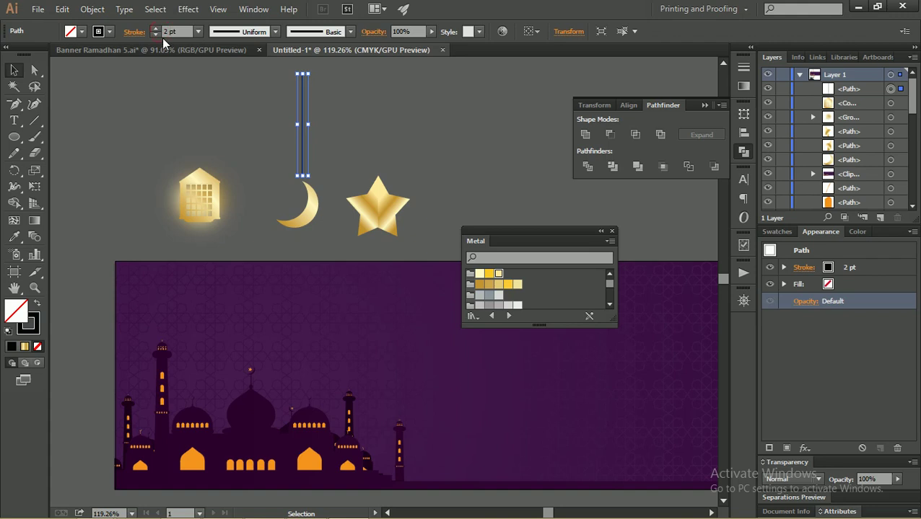
left_click(132, 32)
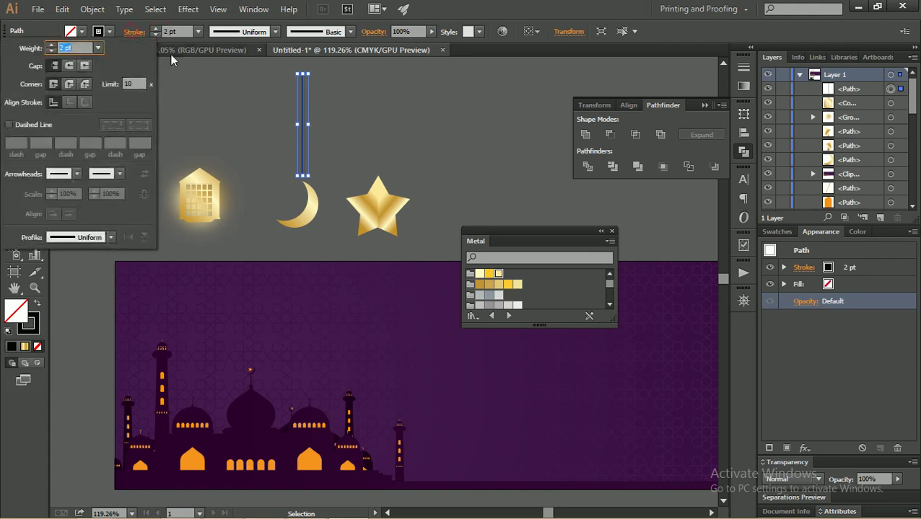
left_click(9, 125)
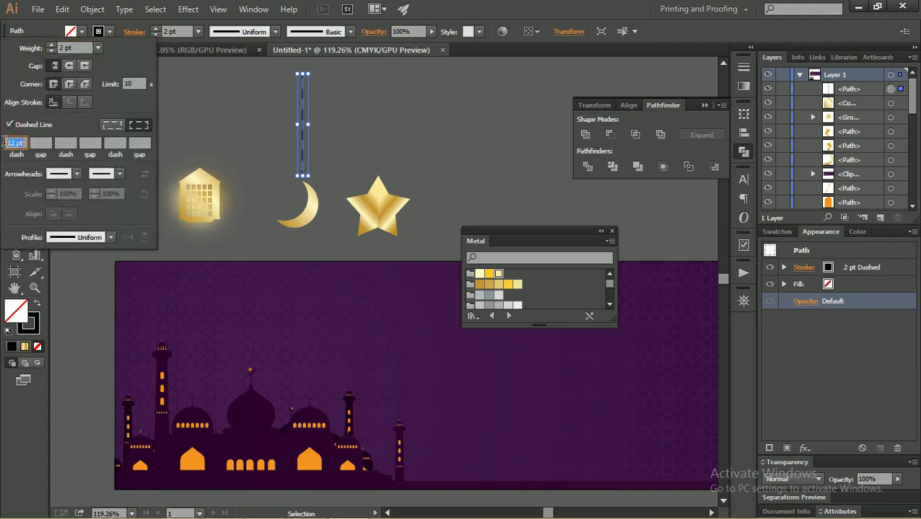
left_click(41, 143)
left_click(201, 101)
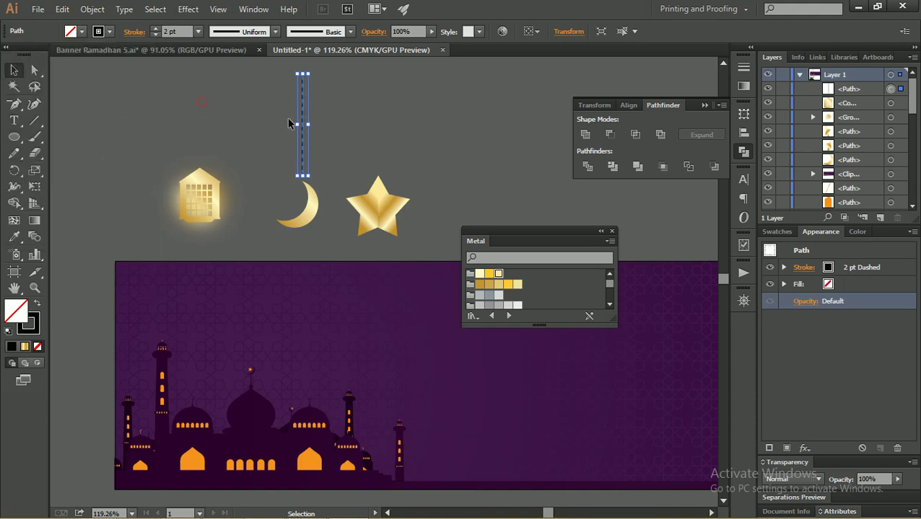
left_click(92, 8)
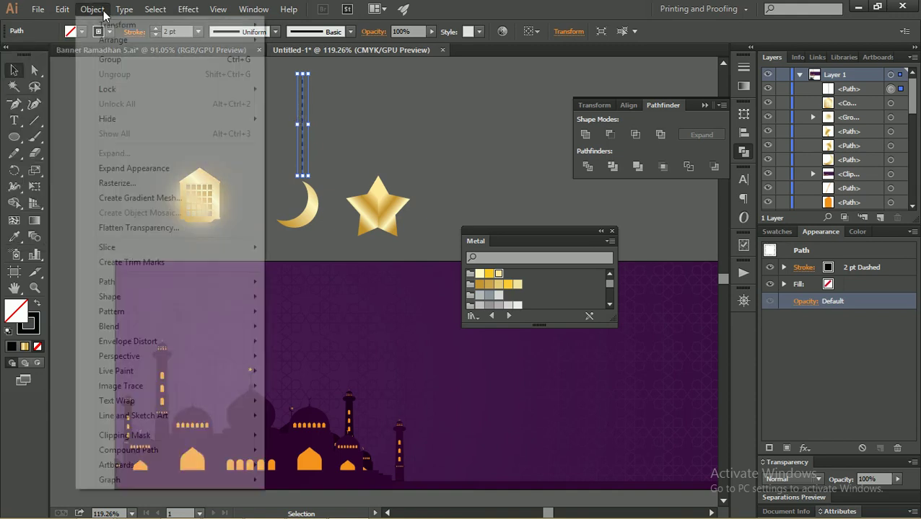
- Give the dashed chain above the crescent round stroke corner joins
left_click(161, 169)
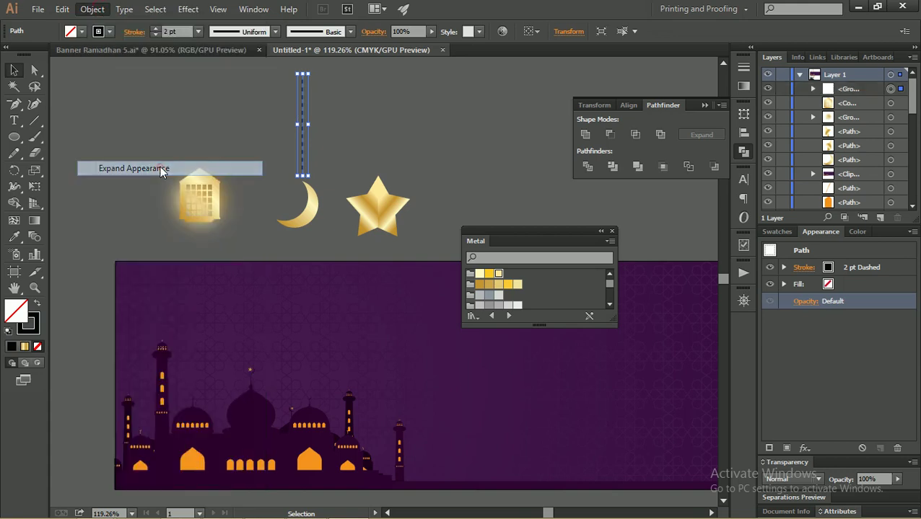
key("z")
left_click_drag(259, 108, 402, 171)
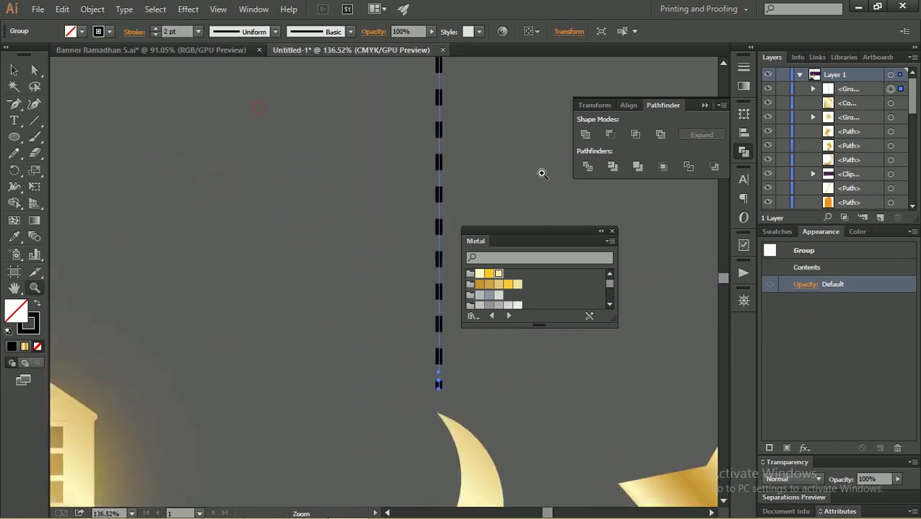
key("ctrl+shift+g")
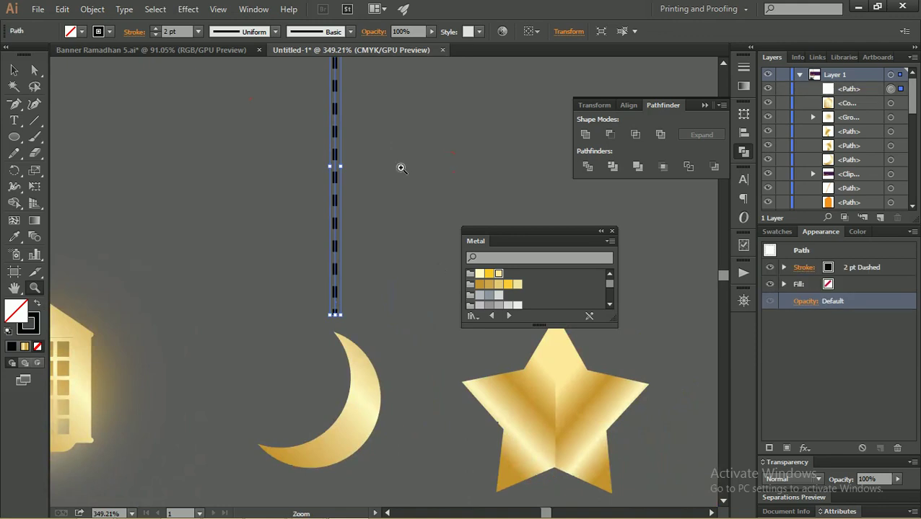
left_click(135, 31)
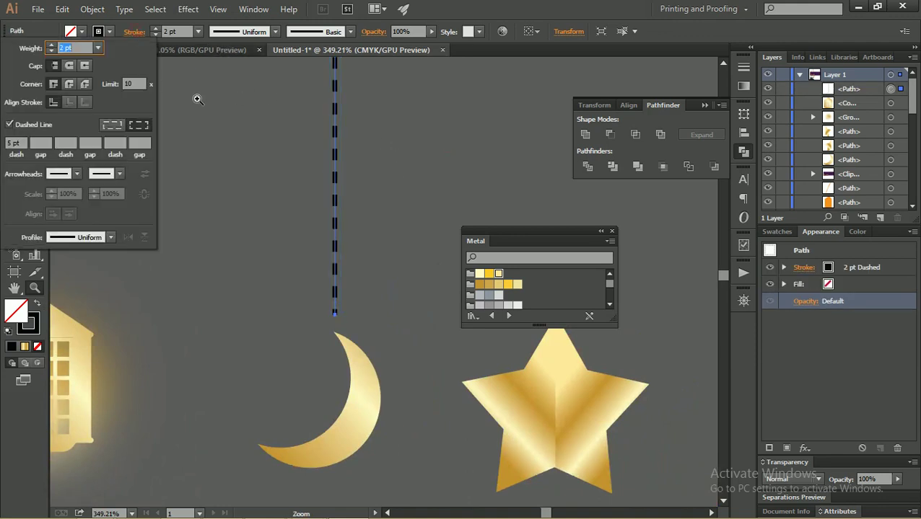
left_click(69, 84)
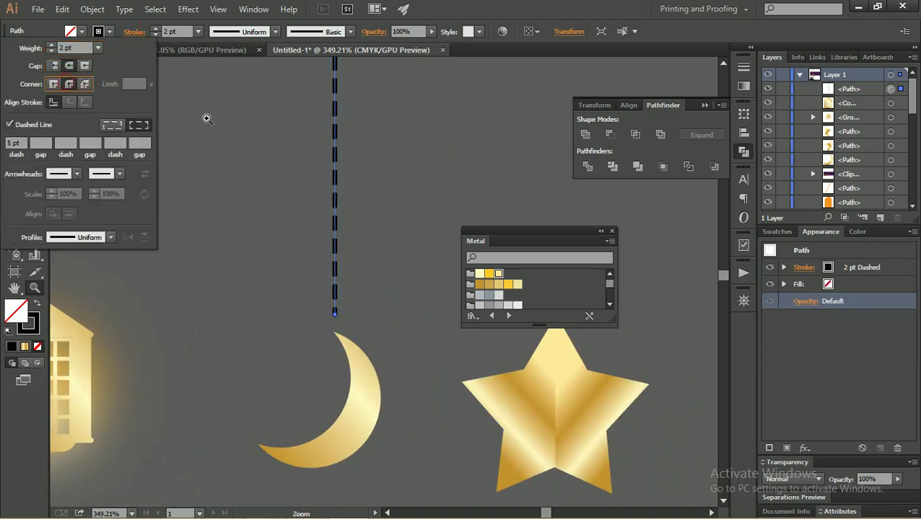
left_click(13, 70)
- Expand the dashed chain's appearance and stroke into solid outlined dash shapes
left_click(92, 8)
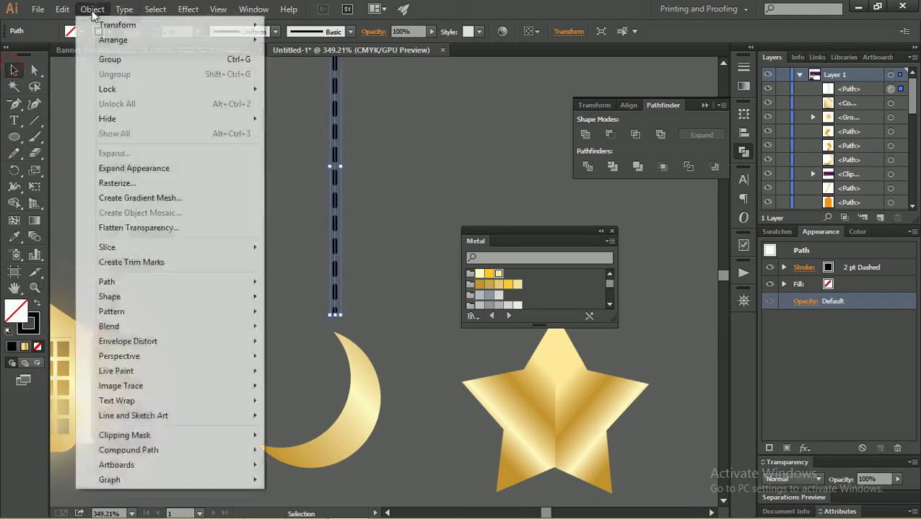
left_click(191, 175)
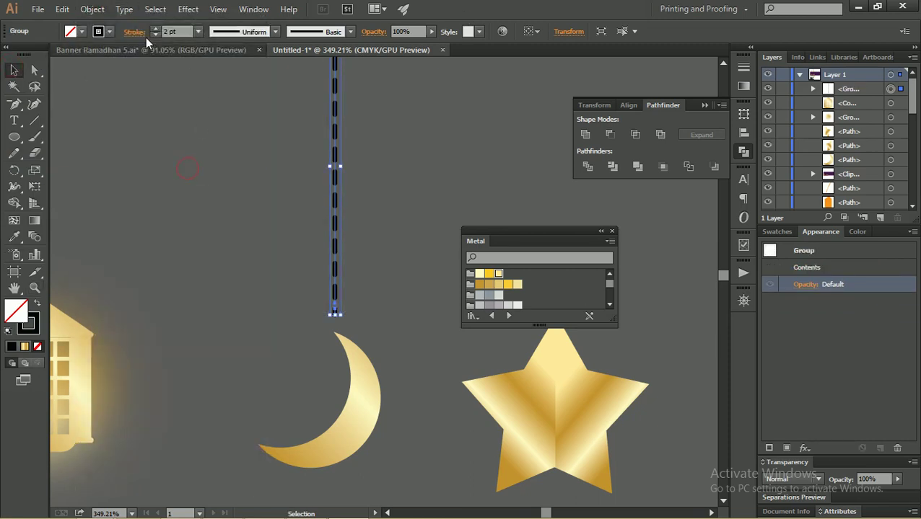
left_click(92, 8)
left_click(137, 153)
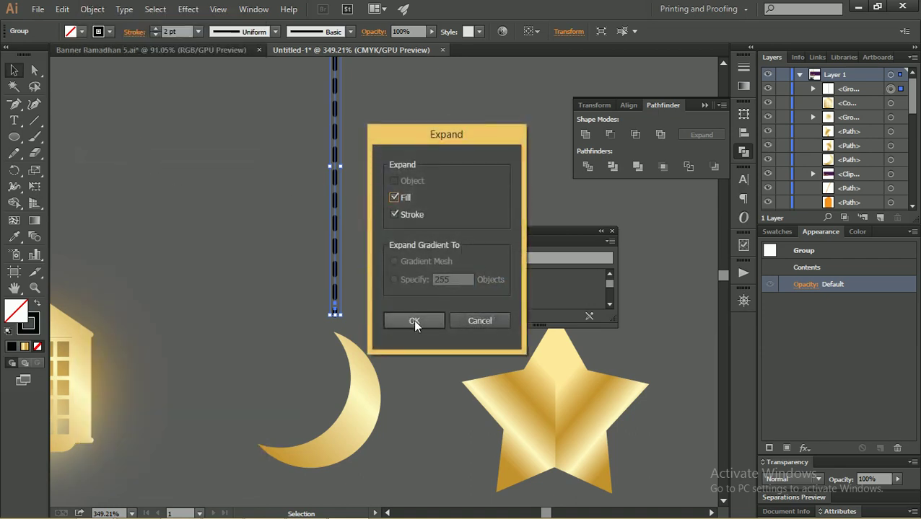
left_click(414, 321)
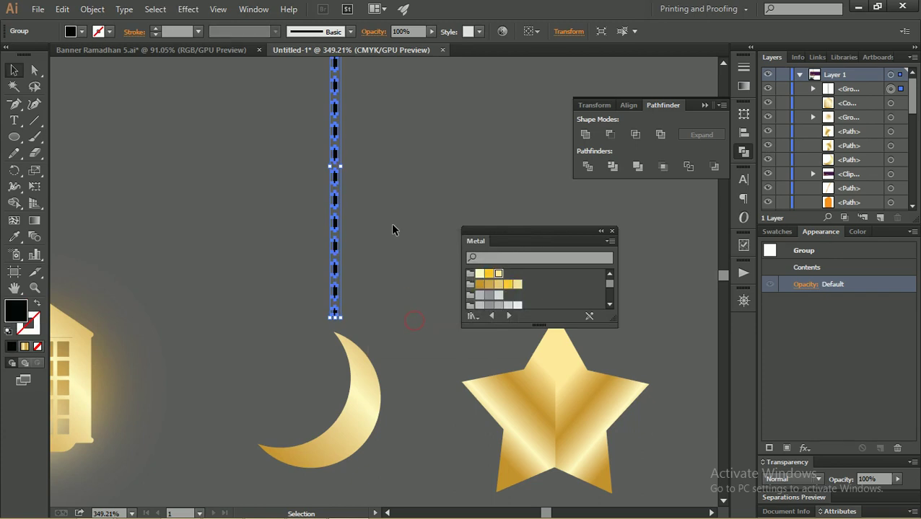
- Copy the moon's gold gradient onto the chain with the Eyedropper, then deselect
key("z")
scroll(391, 179, "down", 2)
left_click_drag(390, 178, 365, 191)
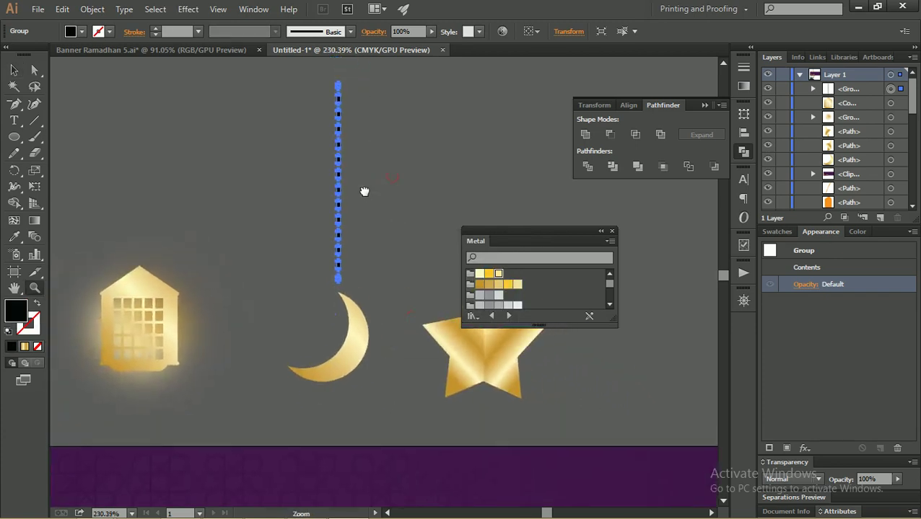
key("i")
left_click(362, 310)
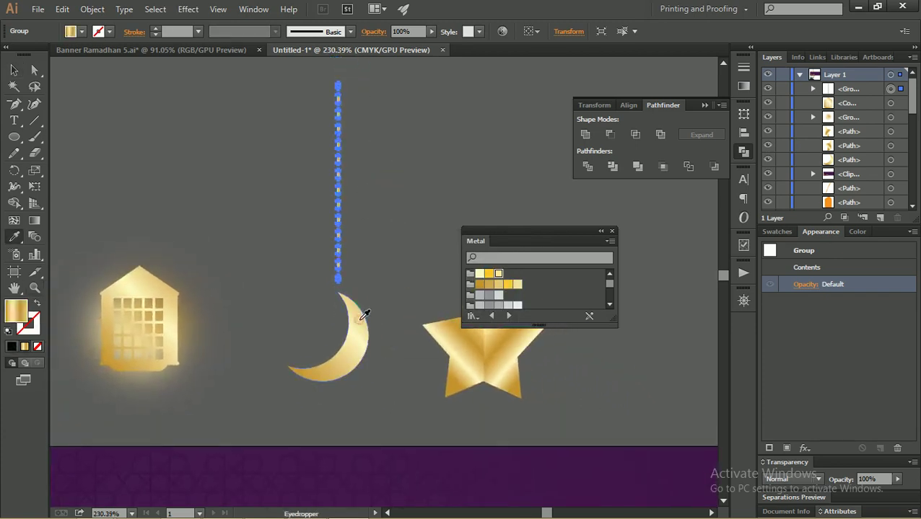
key("v")
left_click(265, 175)
key("z")
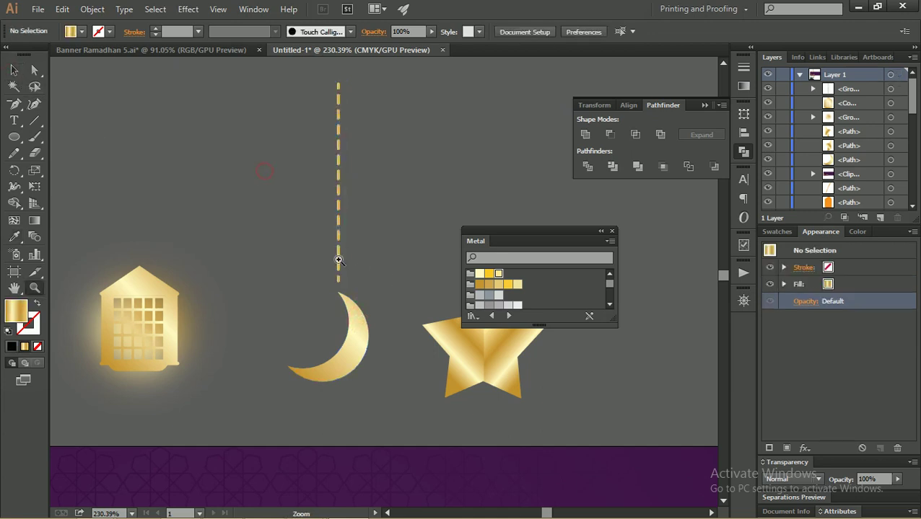
left_click(421, 314)
left_click(267, 197)
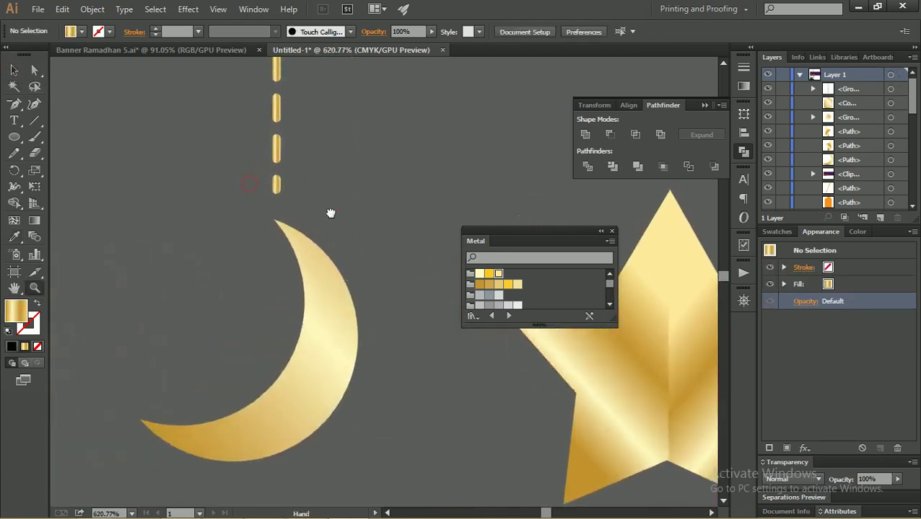
- Draw a small gold outline ring and move it onto the moon's tip
key("m")
left_click_drag(311, 179, 337, 206)
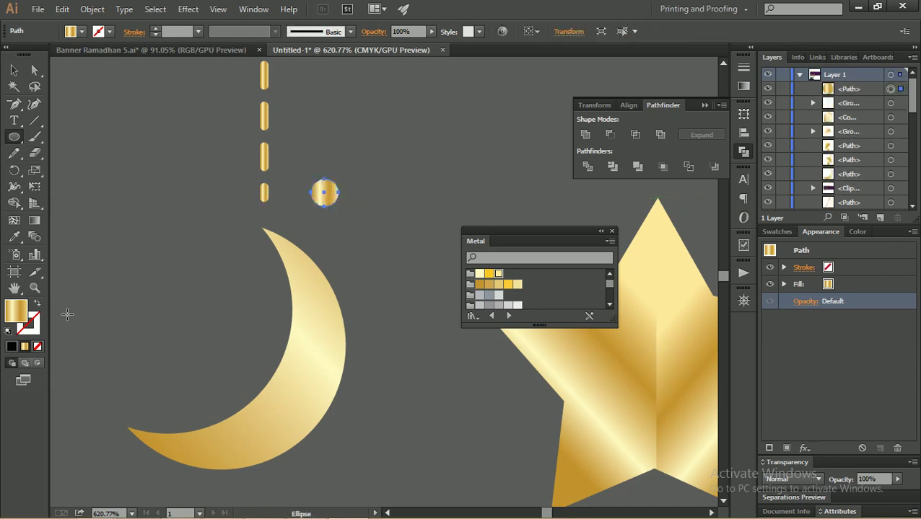
left_click(38, 303)
left_click(14, 70)
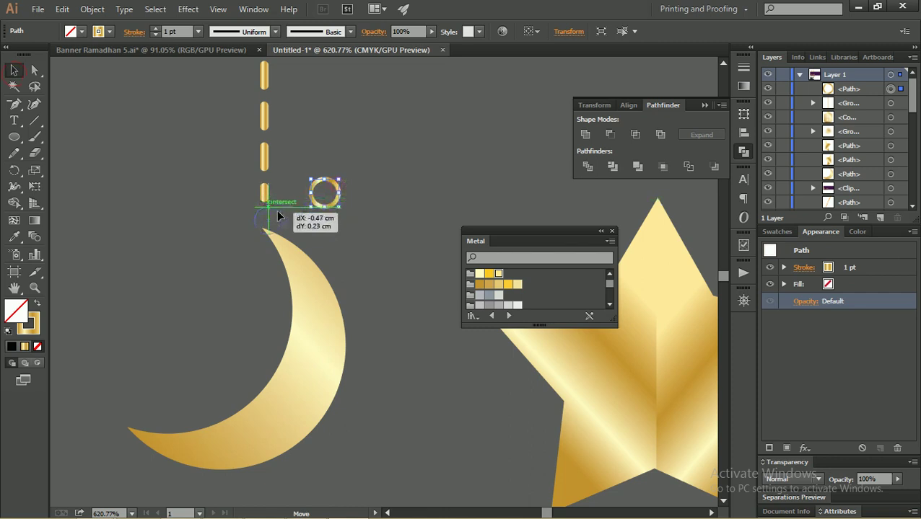
left_click_drag(332, 191, 272, 219)
- Shrink the ring and bring the chain dashes down to meet it
key("z")
left_click_drag(231, 194, 364, 267)
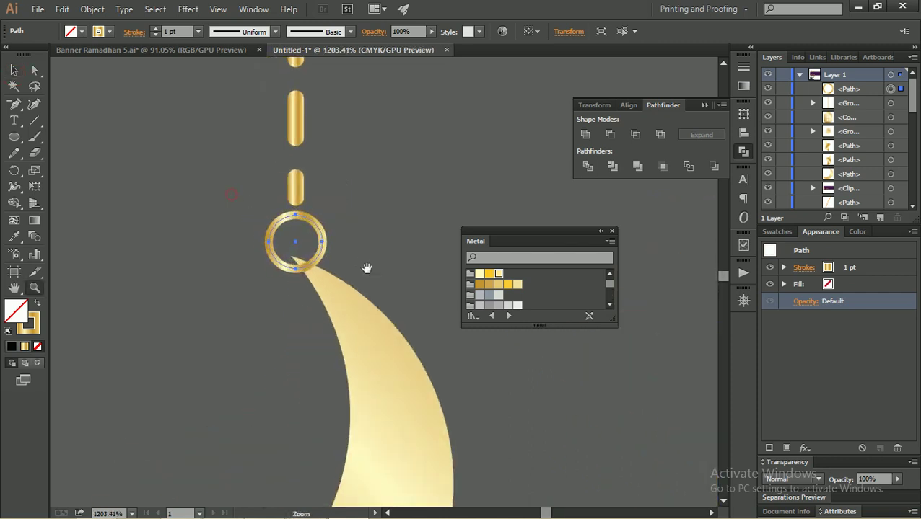
key("v")
left_click_drag(324, 191, 299, 187)
left_click(341, 186)
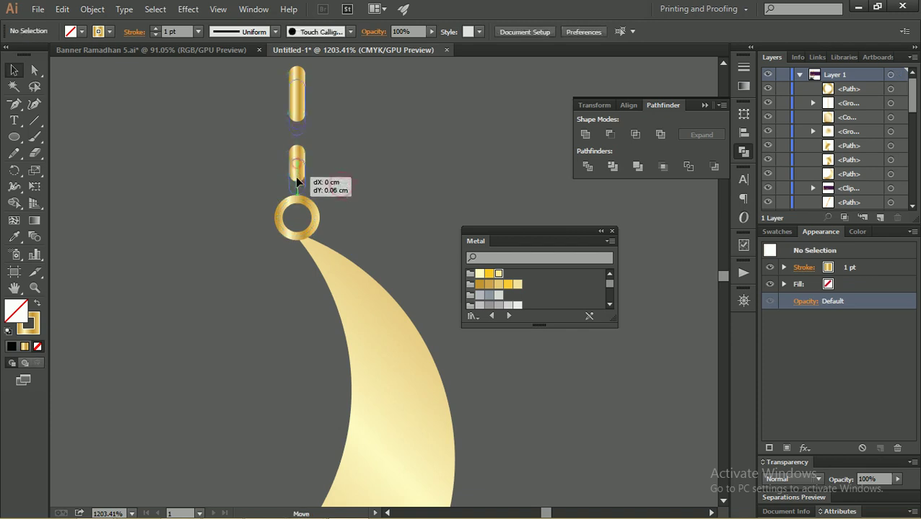
left_click(363, 177)
- Select the ring and the dashed chain above the moon
key("z")
mouse_move(424, 160)
left_mouse_down()
mouse_move(376, 260)
mouse_move(346, 212)
left_mouse_up()
key("v")
left_click(327, 262)
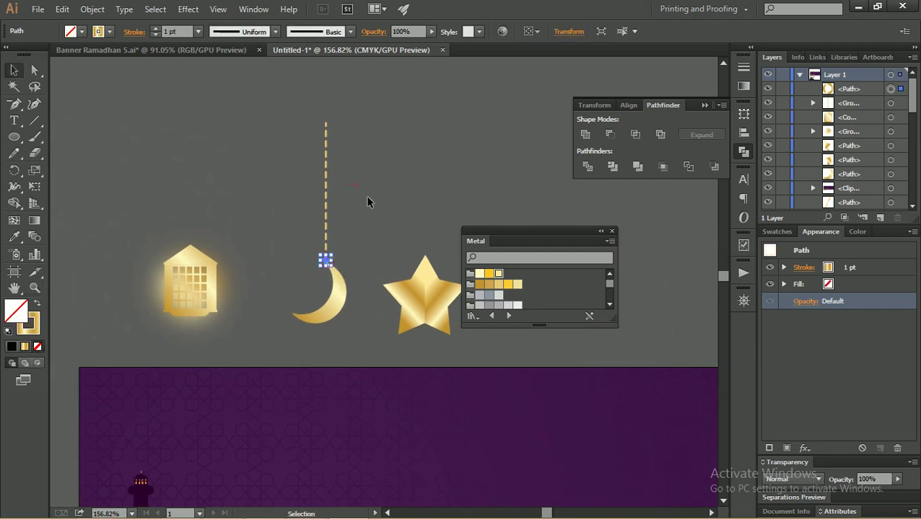
left_click(327, 186)
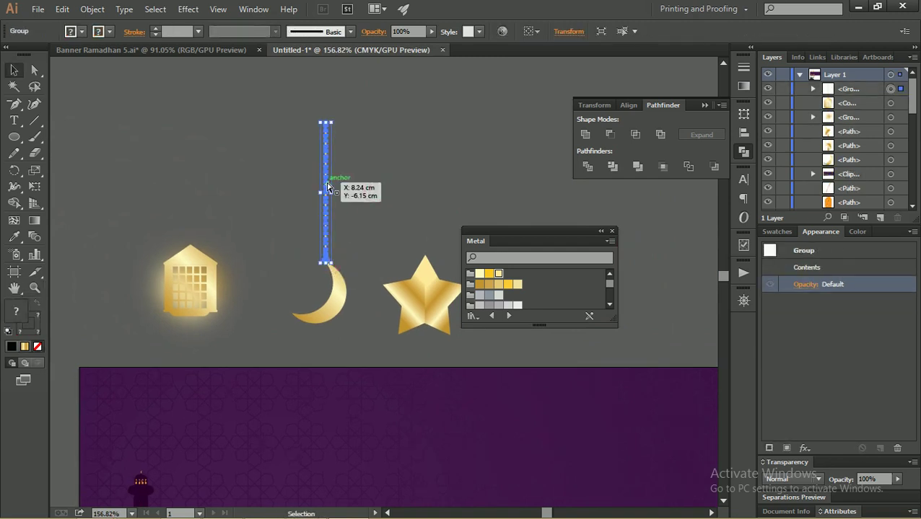
- Alt-drag a copy of the chain above the star and group the star's halves
mouse_move(327, 187)
left_mouse_down()
mouse_move(187, 170)
mouse_move(428, 181)
left_mouse_up()
key("z")
left_click(402, 231)
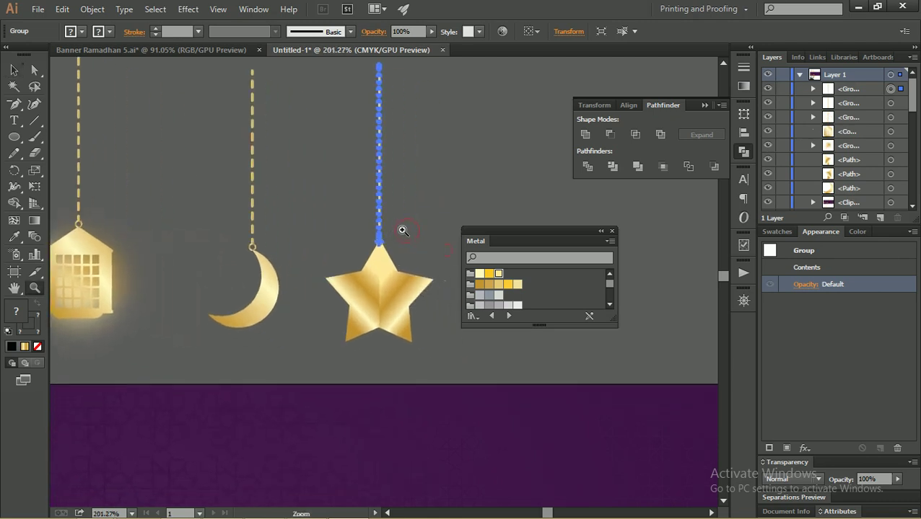
key("v")
left_click(346, 289)
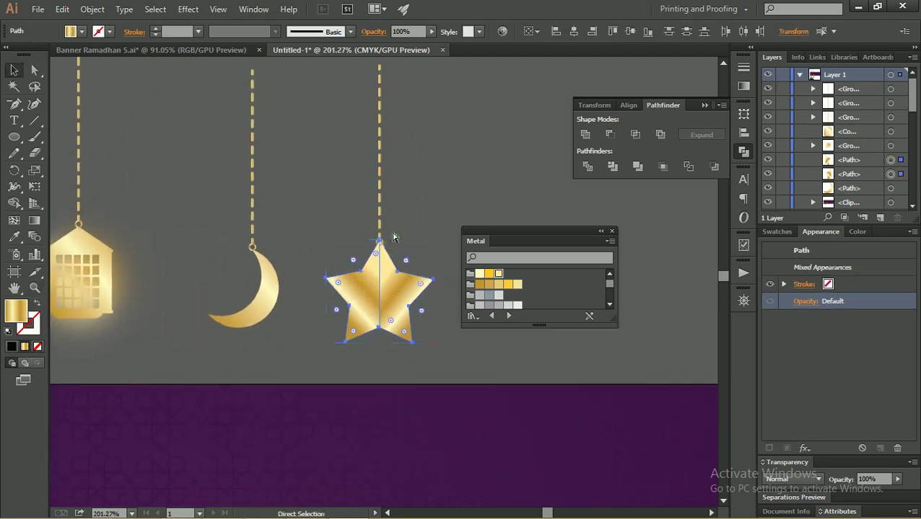
key("ctrl+g")
- Raise the copied chain so it sits on the star's tip
left_click(379, 216, "shift")
left_click(473, 183)
left_click(379, 251)
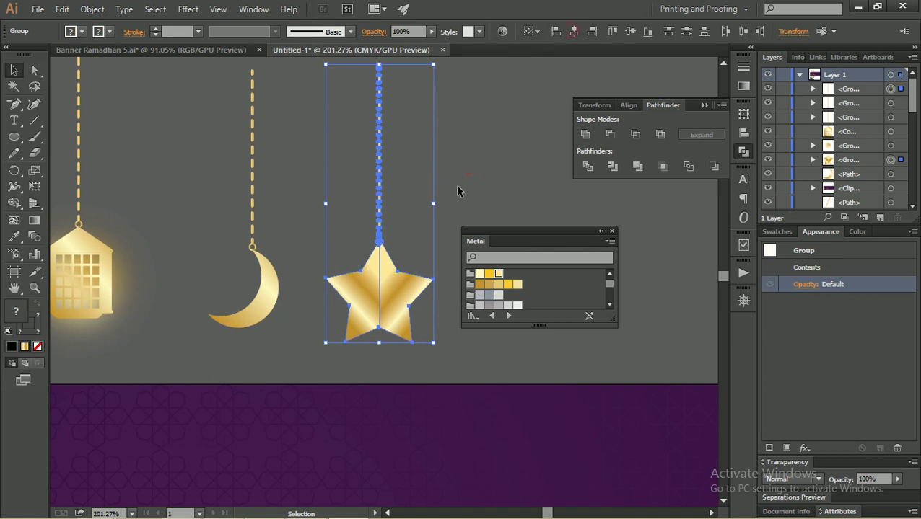
left_click(447, 184)
left_click_drag(379, 238, 381, 200)
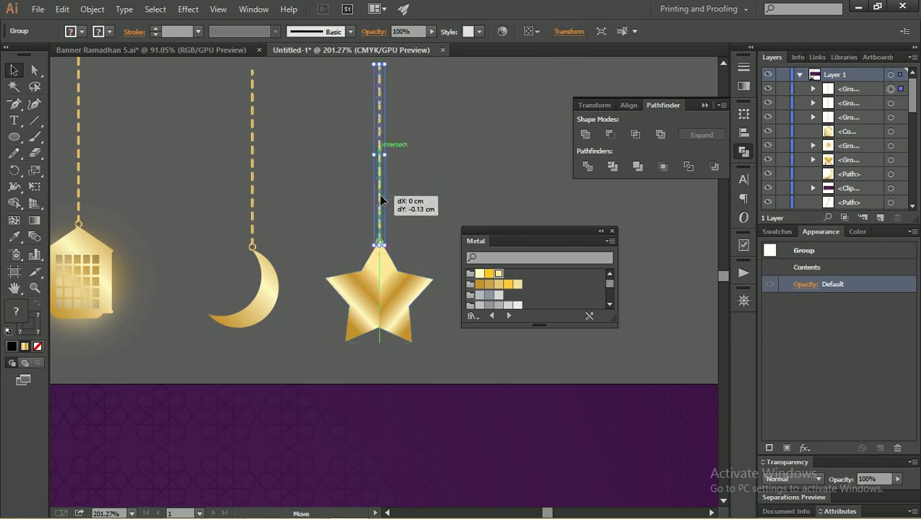
- Duplicate the lantern with its chain to the left
key("z")
left_click(335, 220)
left_click(339, 253, "alt")
left_click(368, 211, "alt")
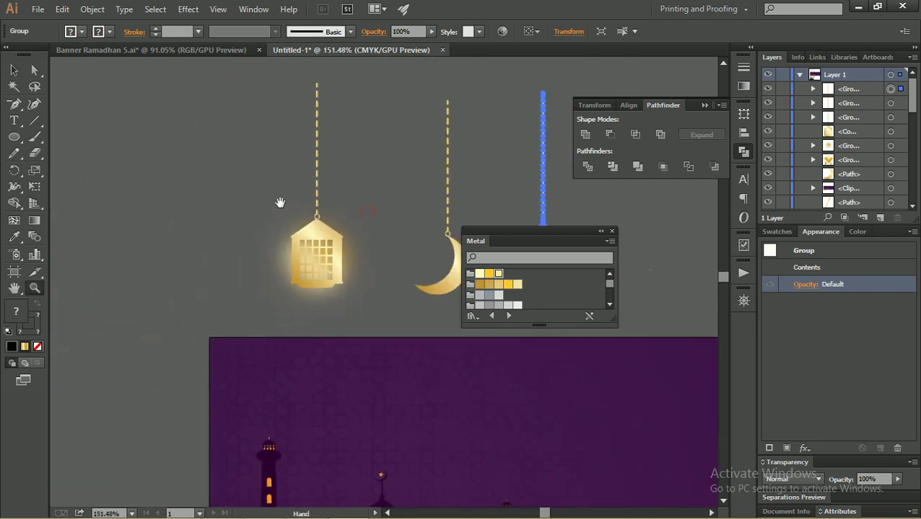
left_click_drag(282, 206, 302, 218)
left_click_drag(335, 269, 201, 247, "alt")
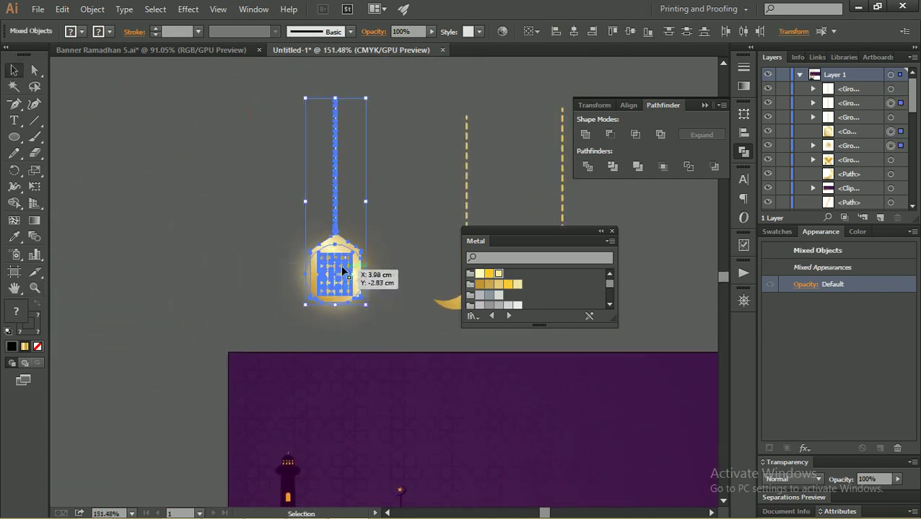
key("d")
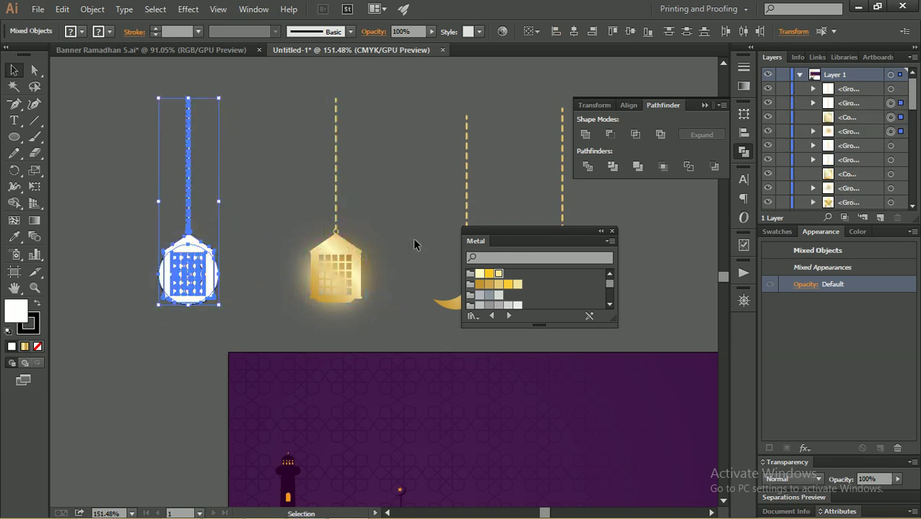
key("ctrl+z")
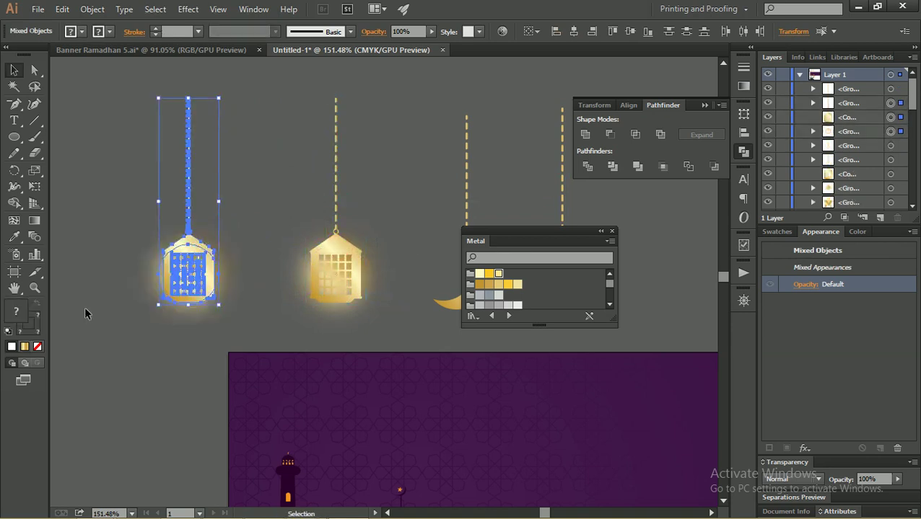
- Fill the duplicate lantern with white
double_click(17, 313)
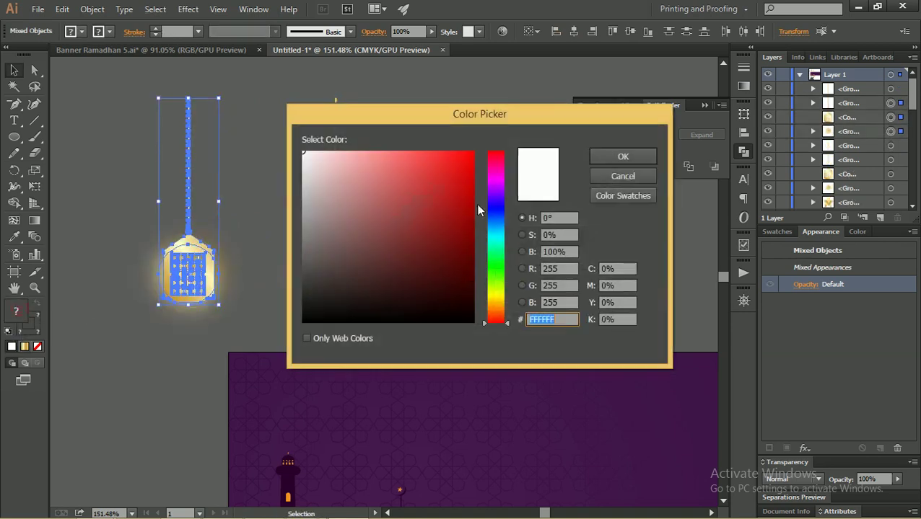
left_click(606, 156)
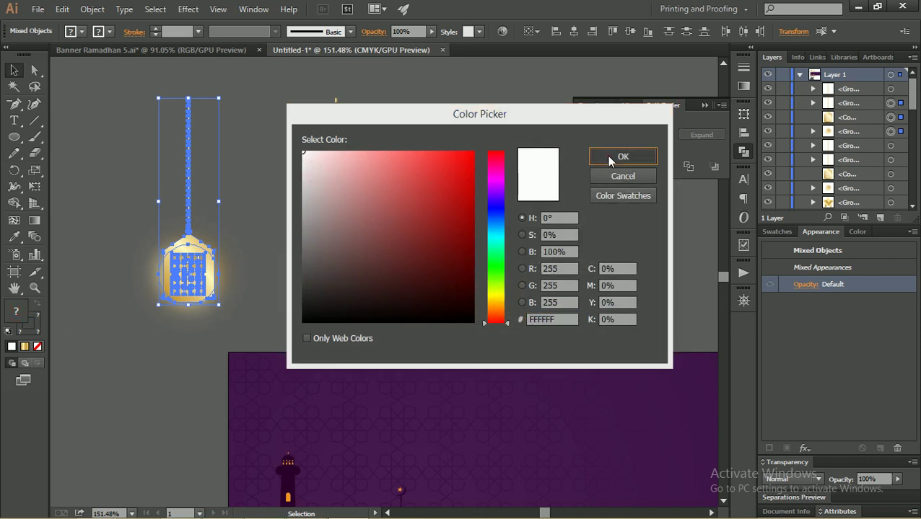
left_click(244, 145)
scroll(247, 148, "down", 2)
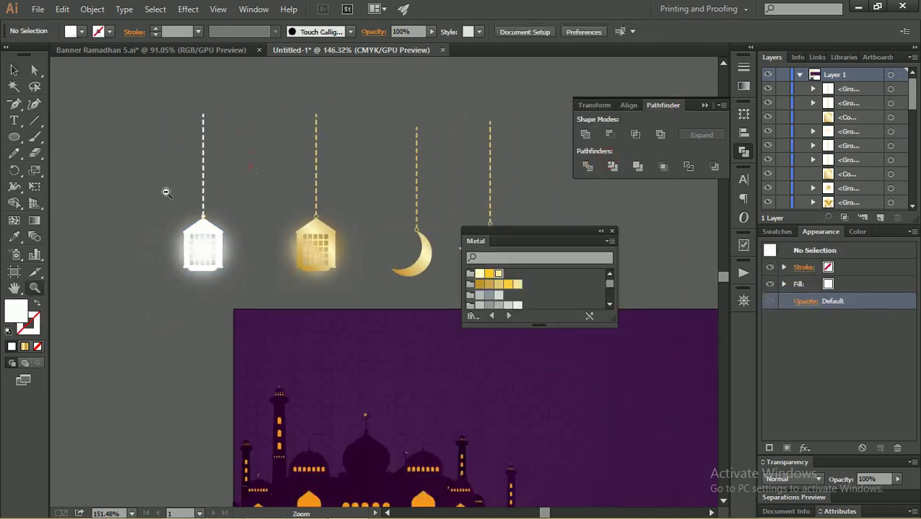
scroll(165, 191, "down", 2)
left_click_drag(248, 197, 219, 168)
scroll(219, 168, "down", 1)
scroll(196, 175, "down", 1)
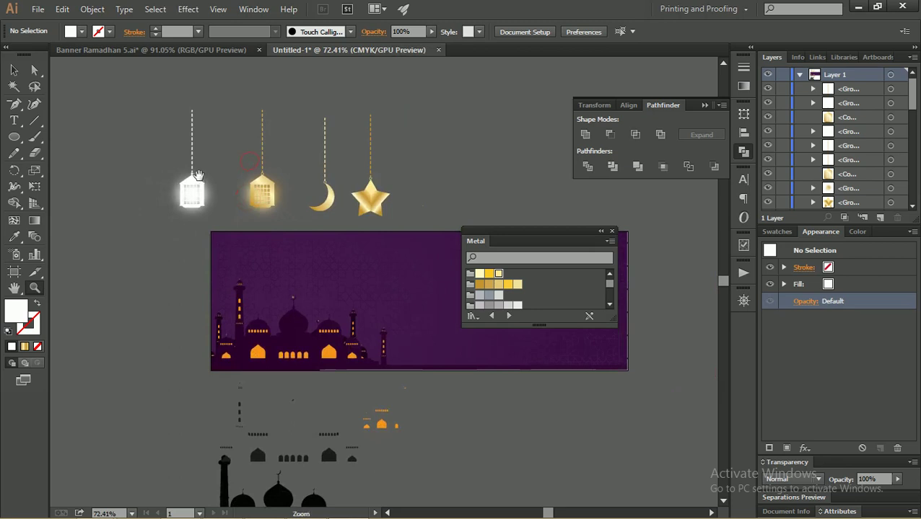
- Group the white lantern with its string, move it onto the banner's top left, and scale it down
key("v")
left_click_drag(222, 215, 170, 100)
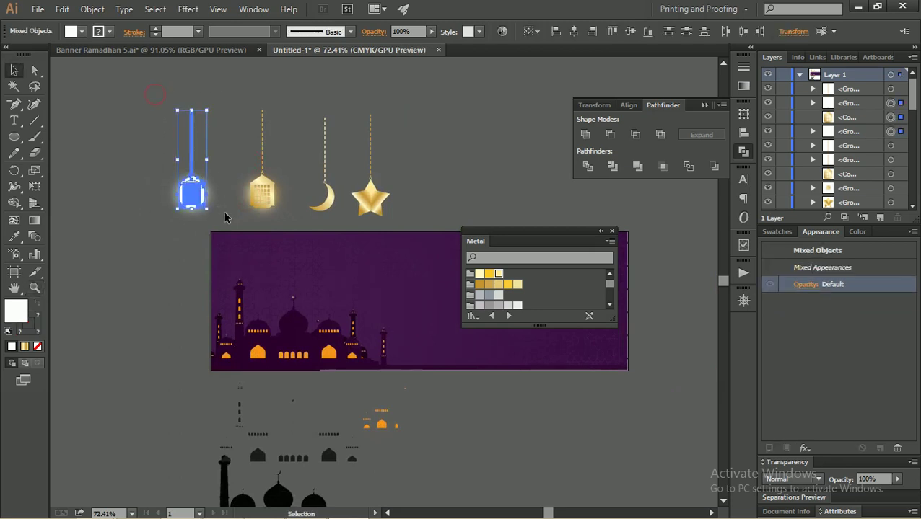
key("ctrl+g")
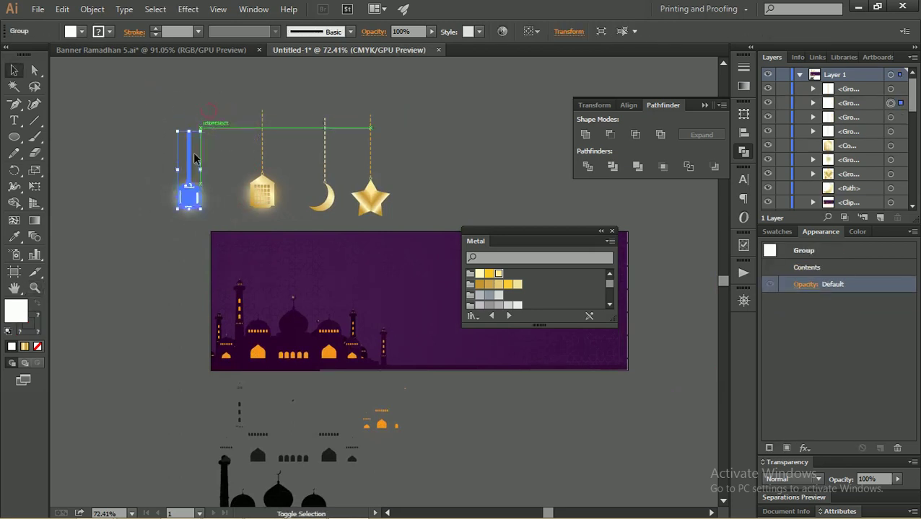
left_click_drag(191, 191, 239, 279)
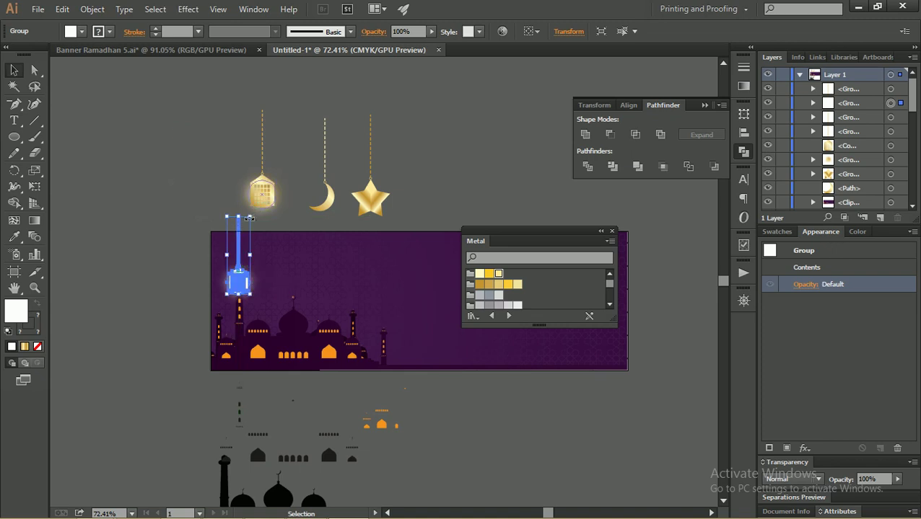
left_click_drag(249, 215, 246, 231)
left_click(228, 237)
left_click(238, 283)
left_click_drag(247, 294, 240, 272)
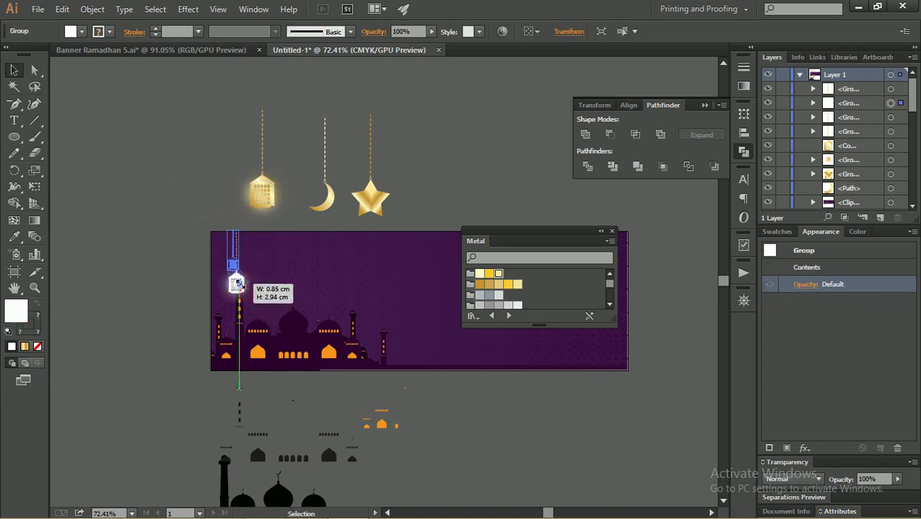
- Scale down the gold lantern, moon and star together
mouse_move(234, 222)
left_mouse_down()
mouse_move(403, 119)
mouse_move(310, 173)
left_mouse_up()
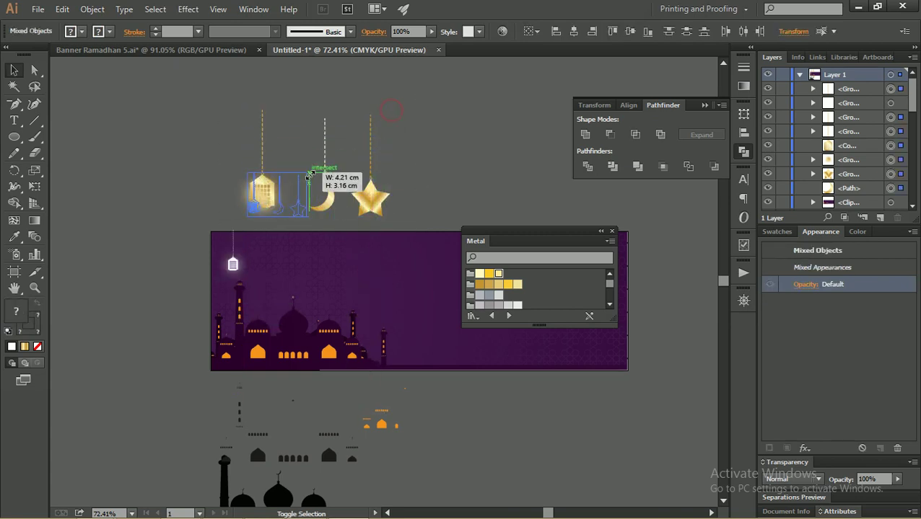
key("z")
mouse_move(215, 181)
left_mouse_down()
mouse_move(325, 237)
mouse_move(382, 238)
left_mouse_up()
- Hang the gold lantern top-aligned on the banner, then enlarge and hang the crescent moon
key("v")
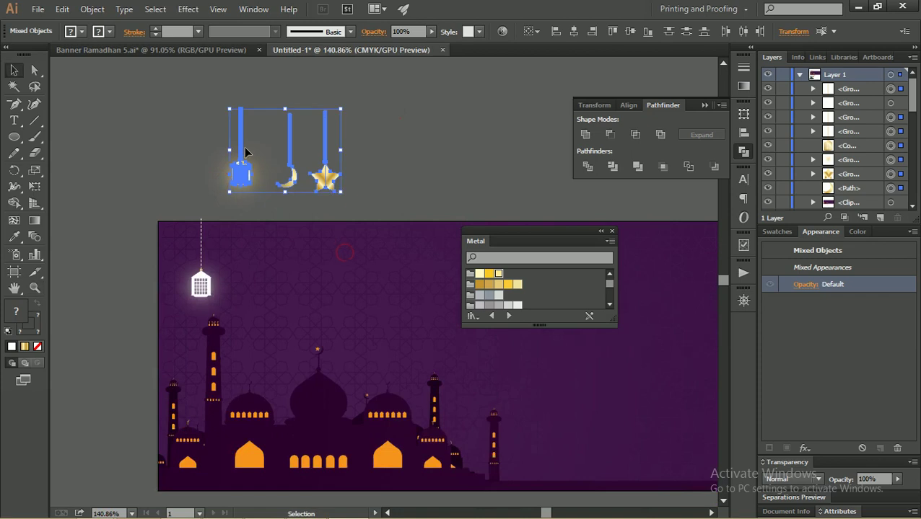
left_click(256, 186)
mouse_move(243, 179)
left_mouse_down()
mouse_move(258, 292)
mouse_move(256, 273)
left_mouse_up()
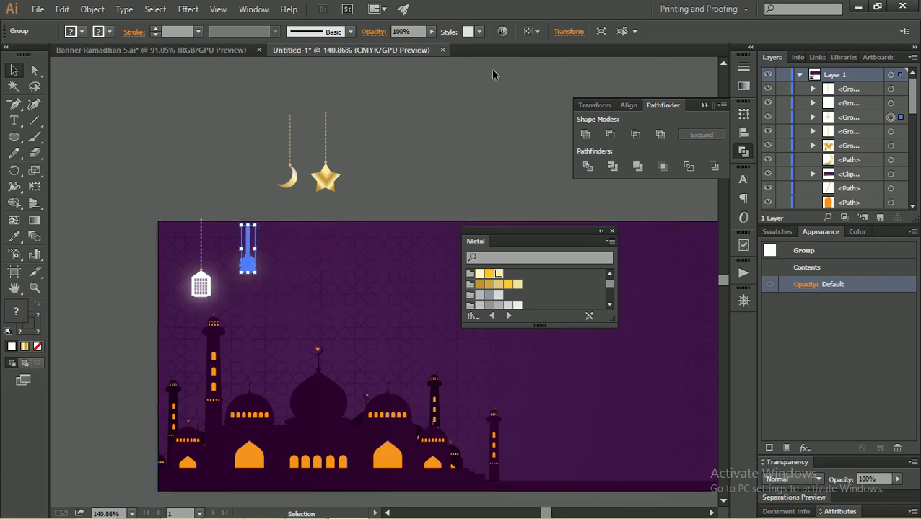
left_click(568, 33)
left_click(530, 33)
left_click(545, 75)
left_click(610, 31)
left_click(401, 154)
left_click(291, 182)
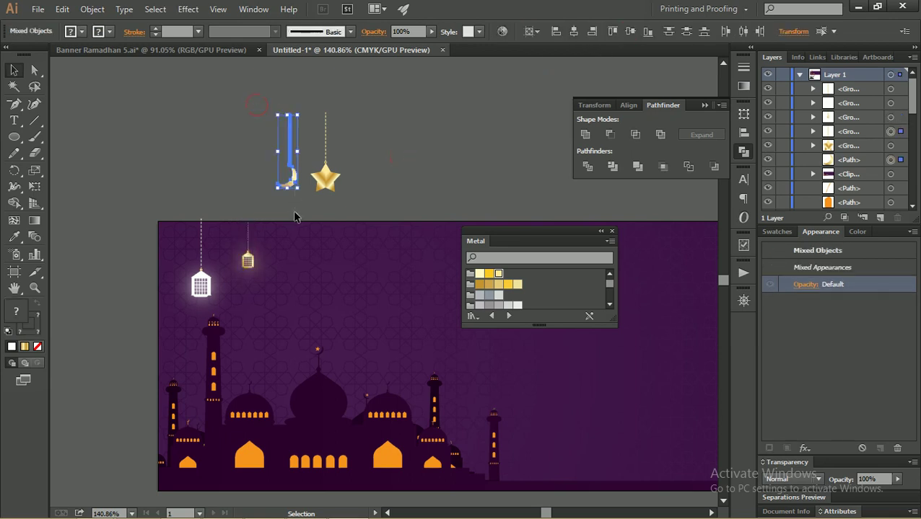
left_click_drag(297, 189, 312, 310)
left_click(386, 162)
- Top-align the star to the banner, shrink it, and move it right of the crescent
left_click_drag(282, 110, 362, 207)
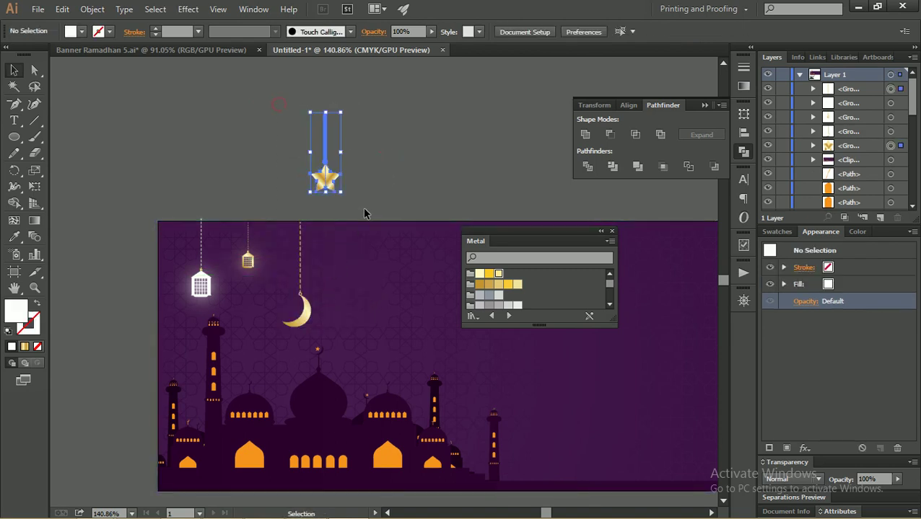
left_click(305, 308)
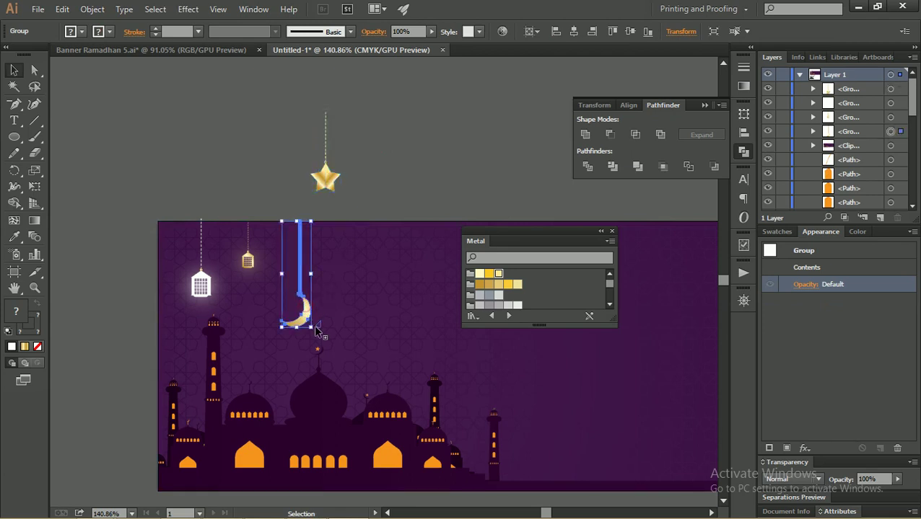
left_click_drag(292, 107, 356, 204)
key("v")
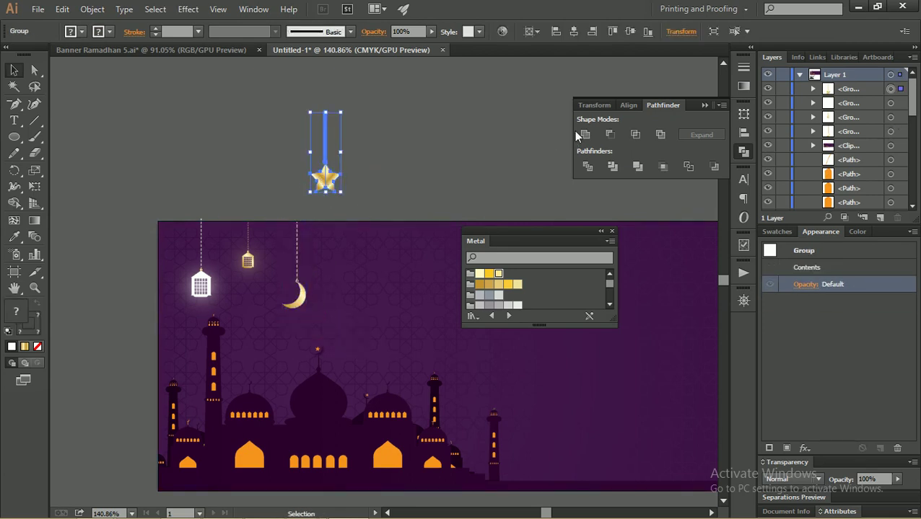
left_click(608, 32)
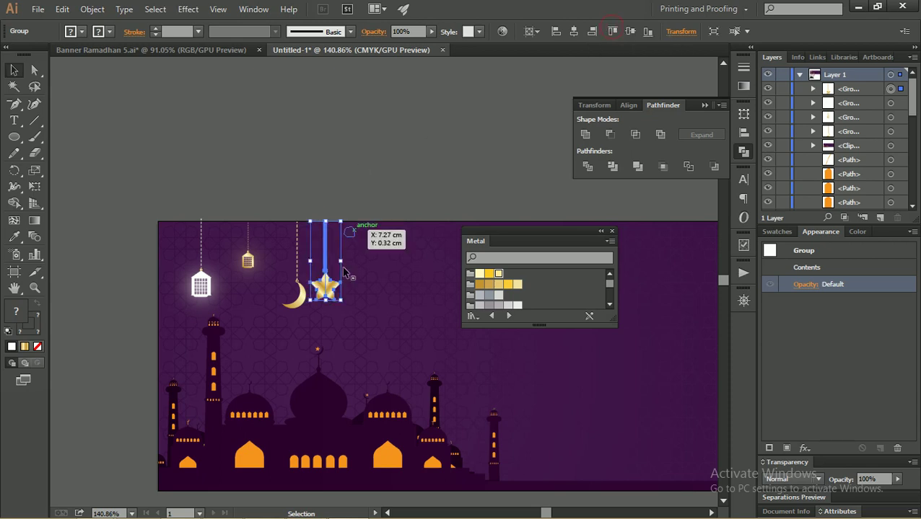
mouse_move(339, 301)
left_mouse_down()
mouse_move(326, 256)
mouse_move(357, 293)
mouse_move(382, 288)
left_mouse_up()
left_click(319, 216)
left_click_drag(298, 299, 346, 302)
- Drop the crescent in place and move the metal swatches out of the way
left_click(380, 285)
key("shift+F6")
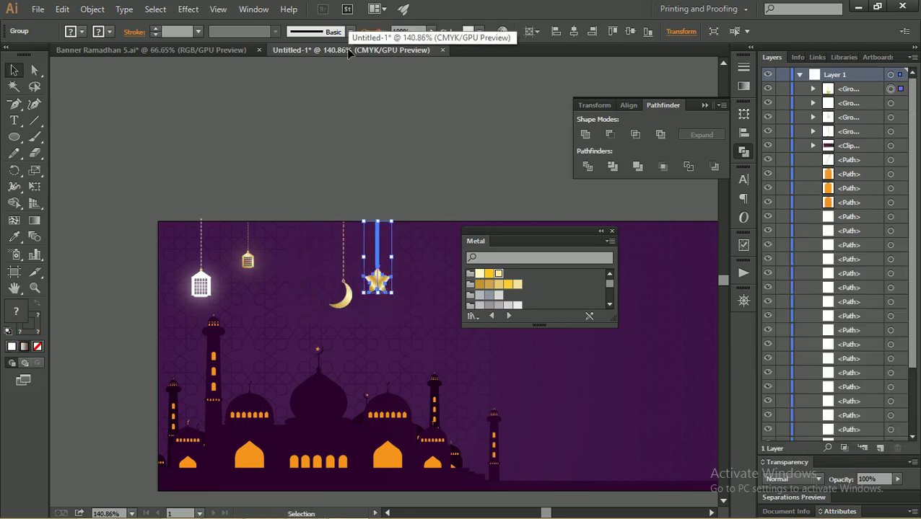
mouse_move(569, 241)
left_mouse_down()
mouse_move(679, 246)
mouse_move(490, 218)
mouse_move(459, 242)
mouse_move(306, 231)
left_mouse_up()
key("v")
left_click_drag(622, 238, 627, 333)
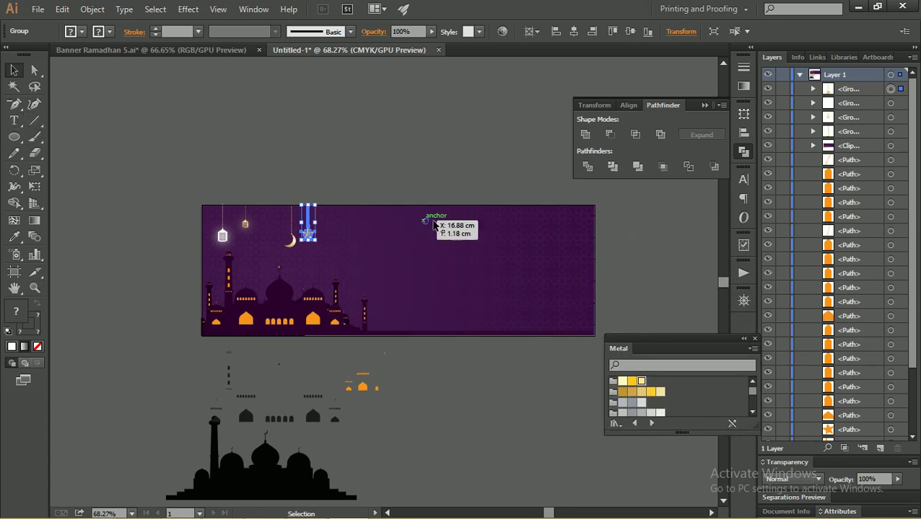
- Paste the Marhaban Ya Ramadhan text and icons group, nudge it right, and zoom to fit
key("a")
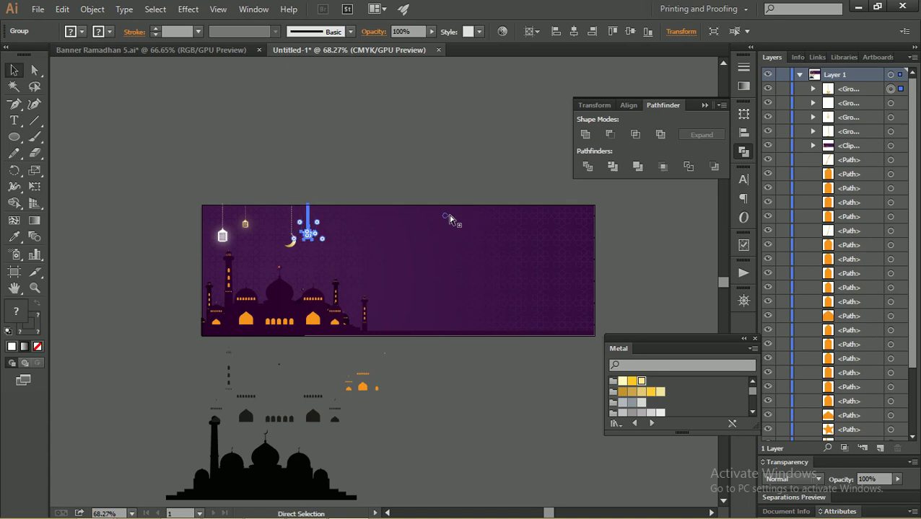
key("v")
key("ctrl+f")
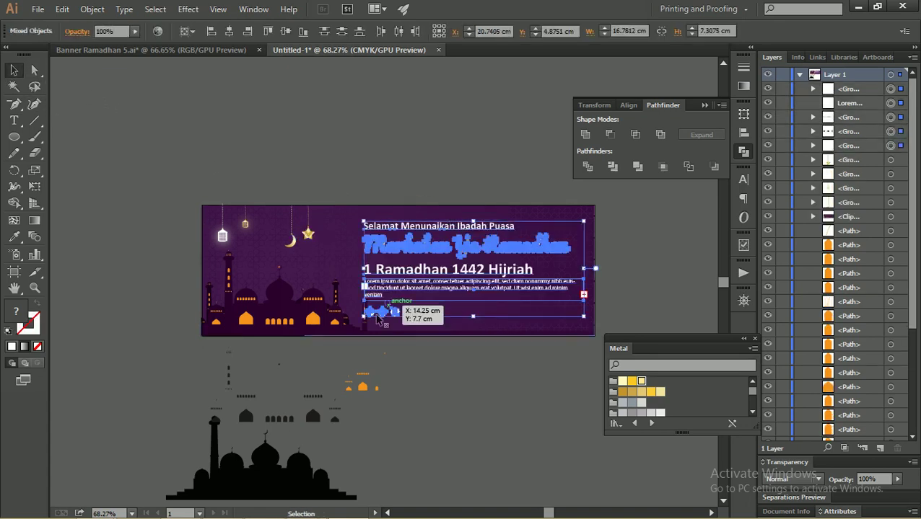
left_click_drag(362, 318, 369, 311)
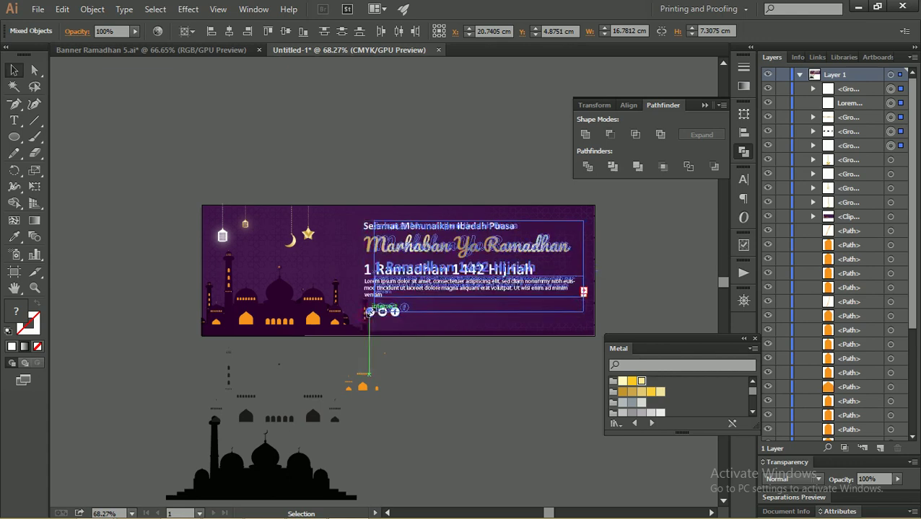
left_click(401, 185)
key("z")
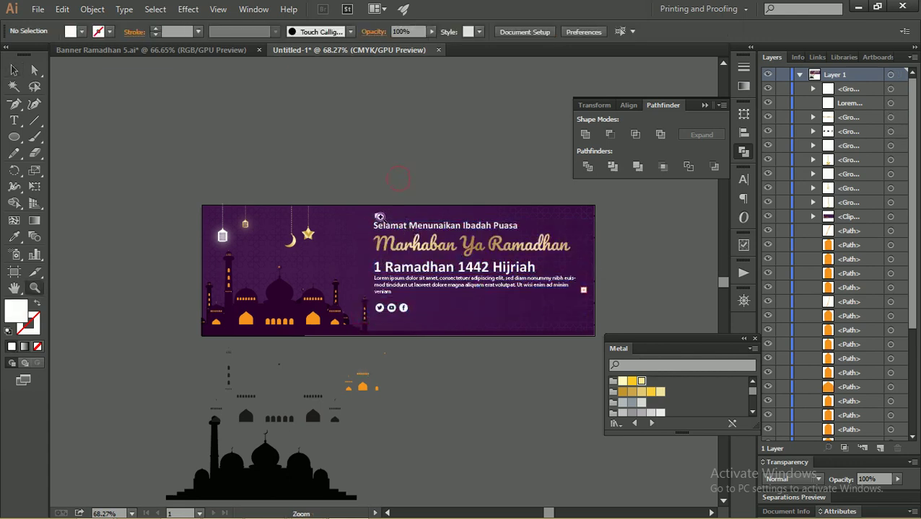
left_click(430, 243)
left_click_drag(431, 243, 334, 224)
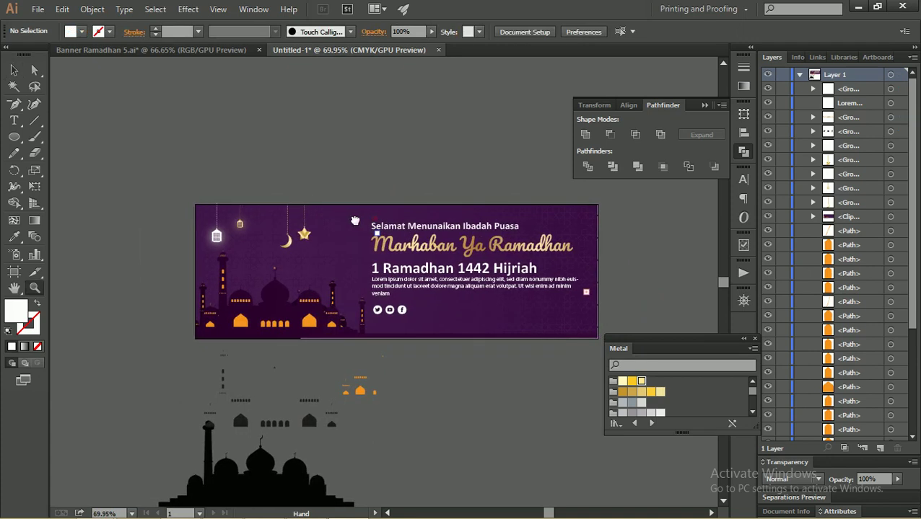
- Alt-drag a copy of the crescent to the right of the star
key("v")
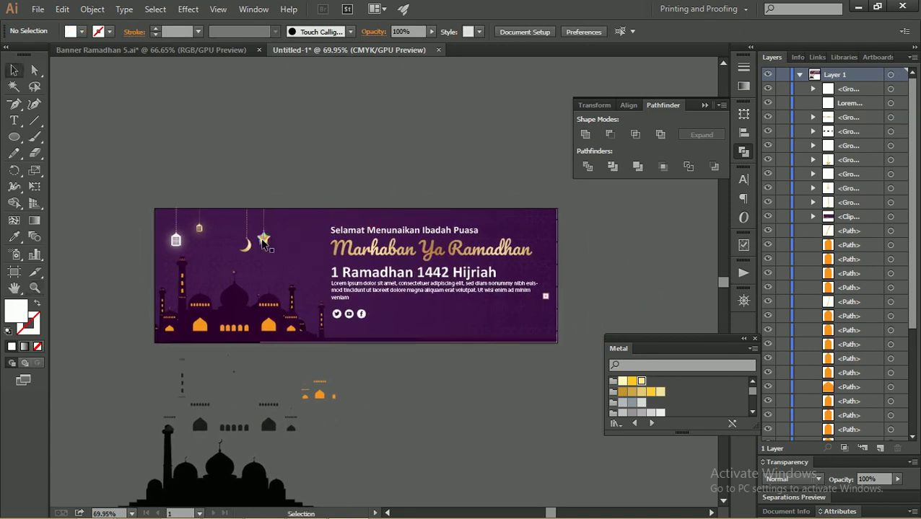
left_click(264, 241)
left_click(248, 246)
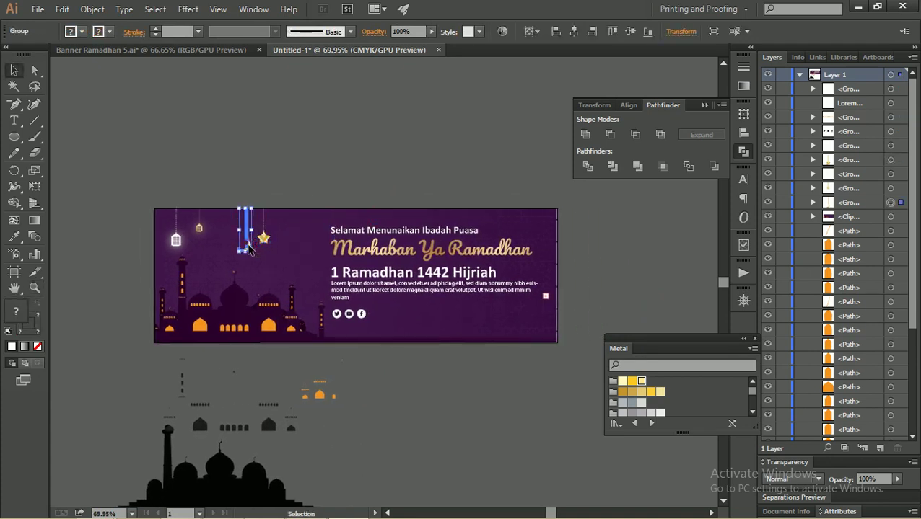
left_click_drag(250, 250, 285, 246)
left_click(294, 172)
- Position the star between the crescents and shift all three ornaments right
key("z")
left_click(233, 216)
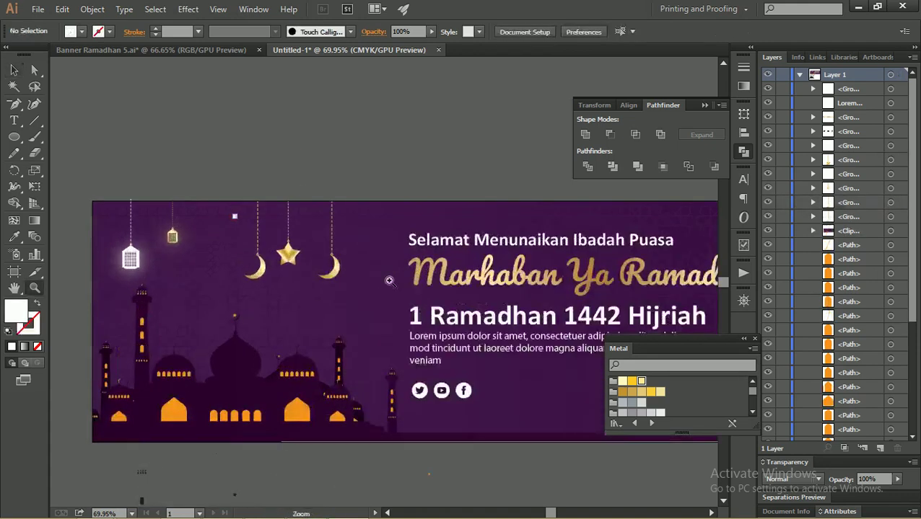
left_click_drag(378, 289, 377, 269)
key("v")
mouse_move(261, 260)
left_mouse_down()
mouse_move(251, 269)
mouse_move(252, 249)
mouse_move(318, 249)
left_mouse_up()
left_click(264, 238, "shift")
left_click(355, 266, "shift")
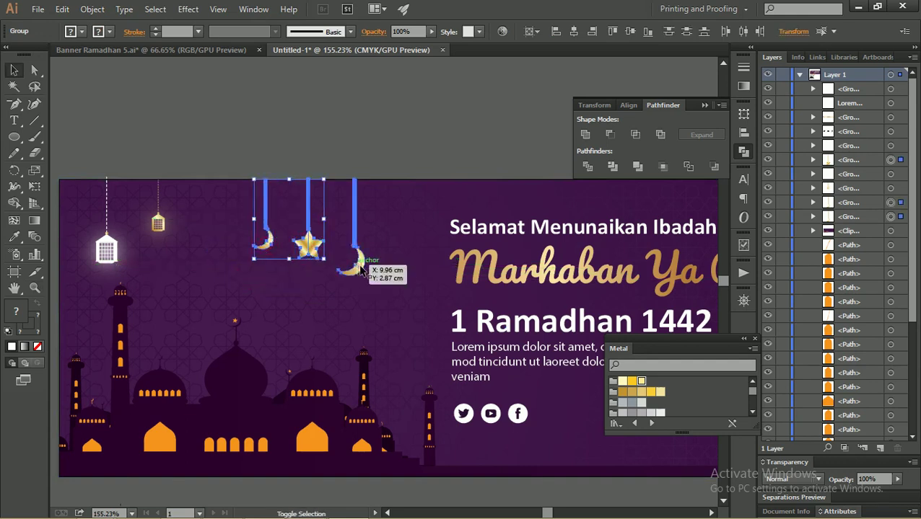
left_click_drag(375, 269, 403, 268)
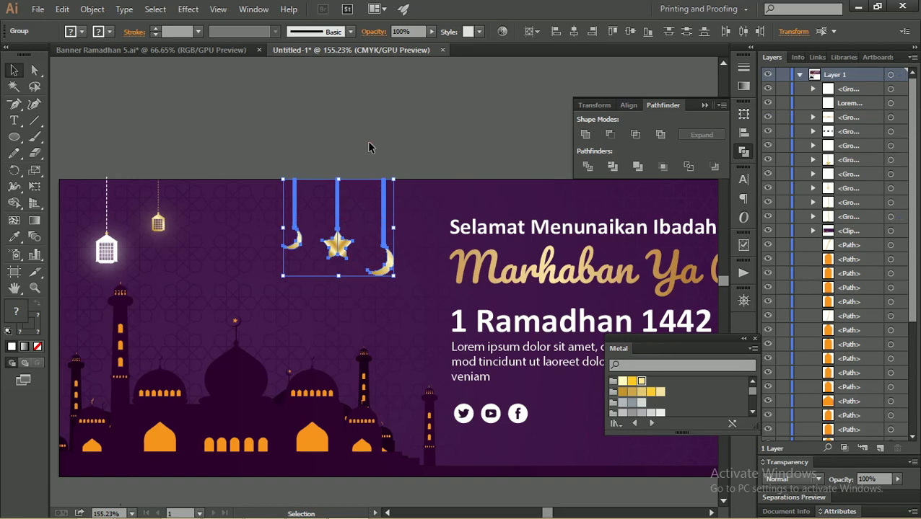
left_click(367, 140)
key("z")
left_click(409, 141, "alt")
left_click(322, 163, "alt")
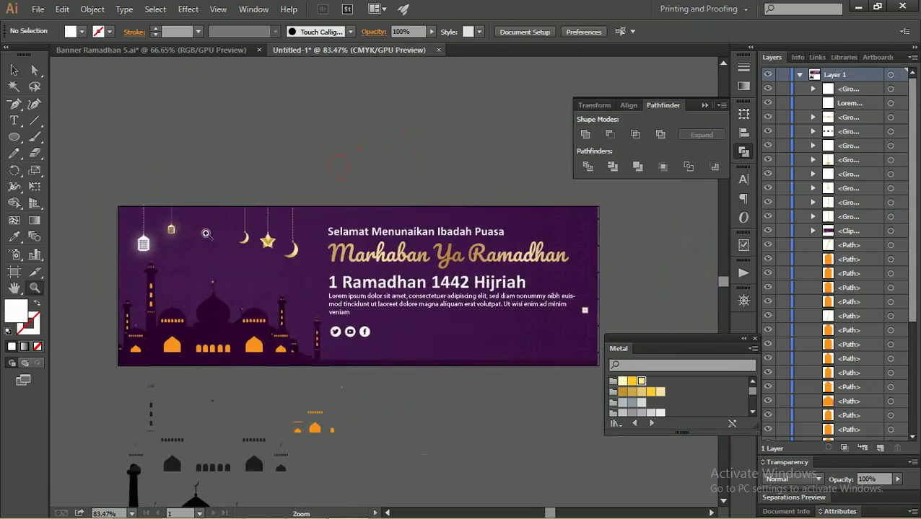
- Copy the small gold lantern and white lantern to the banner's right side
key("v")
left_click(172, 230)
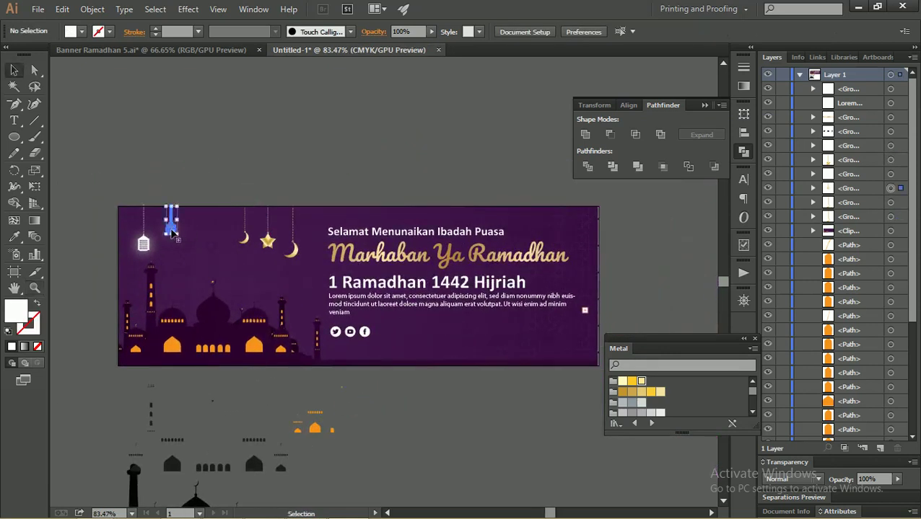
left_click_drag(171, 224, 534, 223)
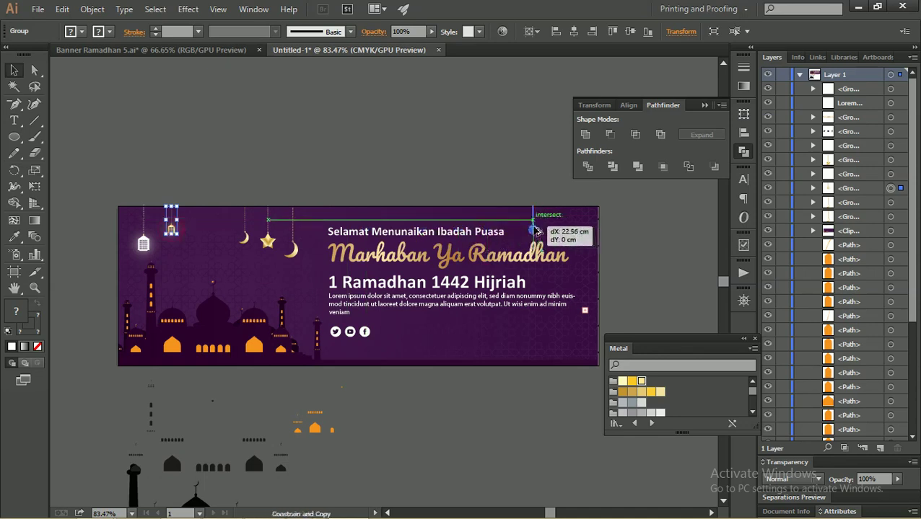
left_click_drag(149, 247, 542, 247)
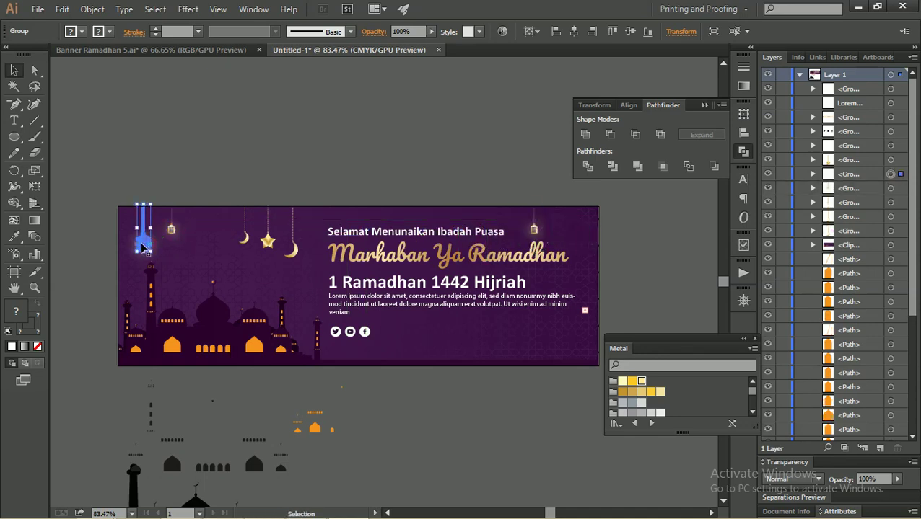
left_click_drag(543, 248, 557, 244)
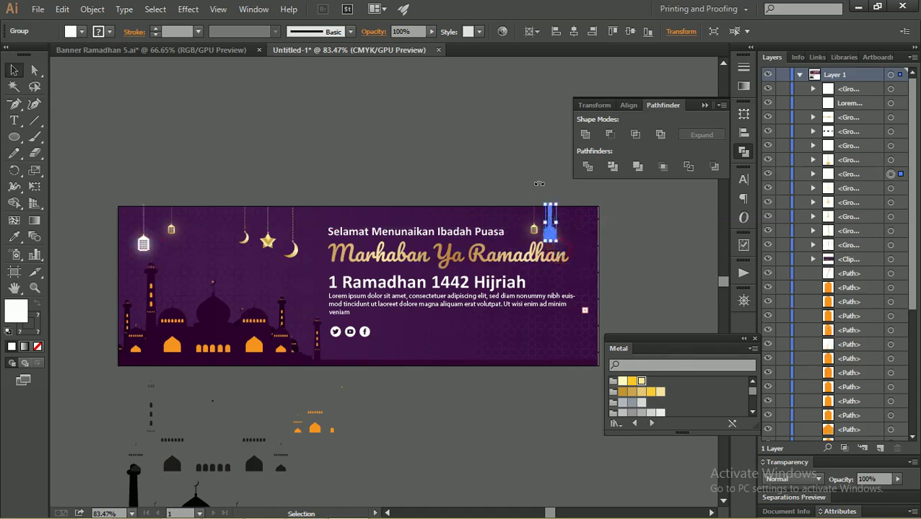
left_click(538, 183)
- Copy the star across to the banner's right end
left_click_drag(279, 242, 583, 245)
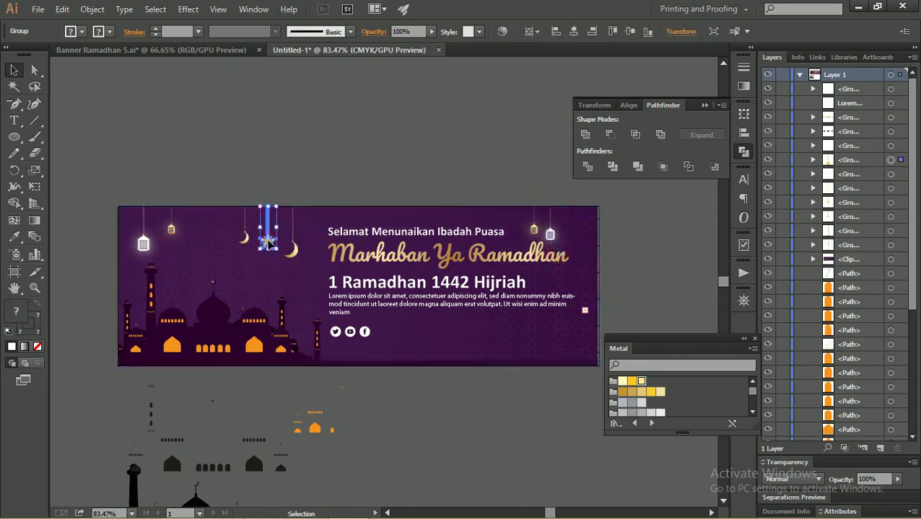
left_click_drag(583, 245, 581, 244)
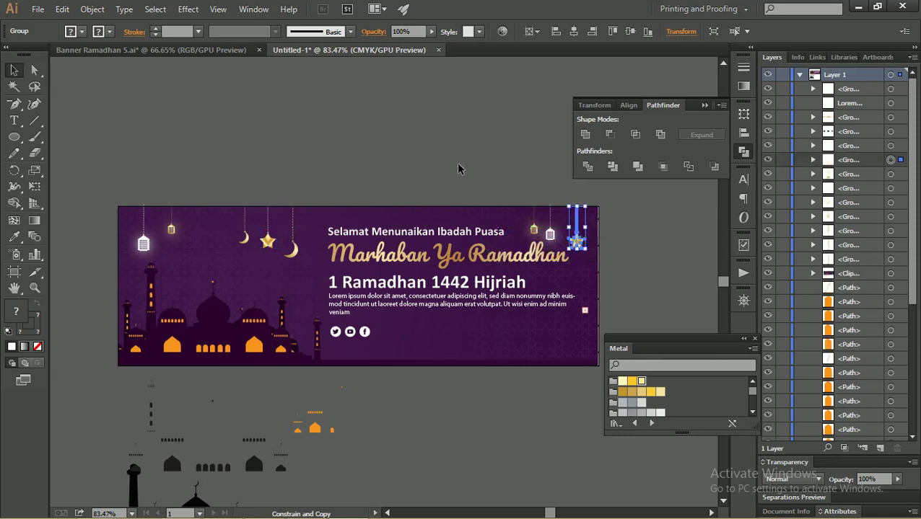
left_click(453, 156)
key("z")
mouse_move(137, 211)
left_mouse_down()
mouse_move(305, 241)
mouse_move(288, 249)
left_mouse_up()
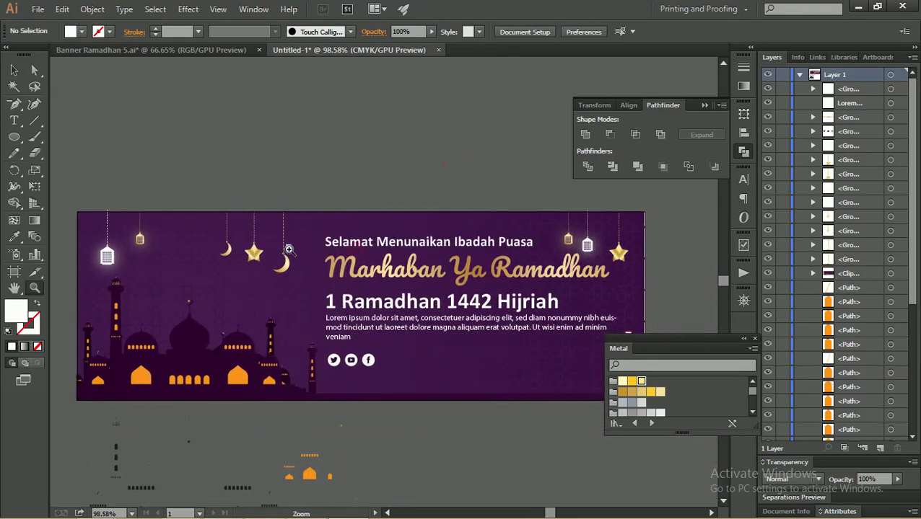
- Collapse the Pathfinder panel into the dock and drag the Metal swatch panel aside
left_click(704, 106)
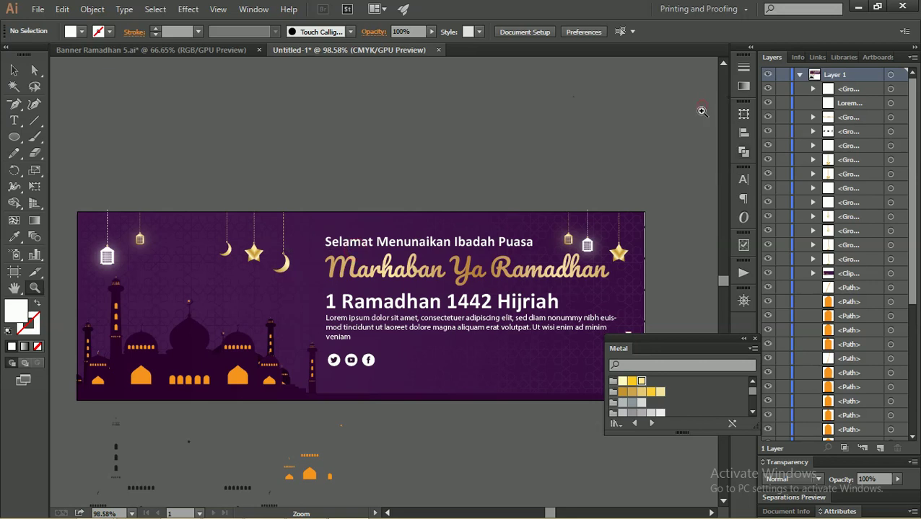
left_click_drag(728, 342, 751, 379)
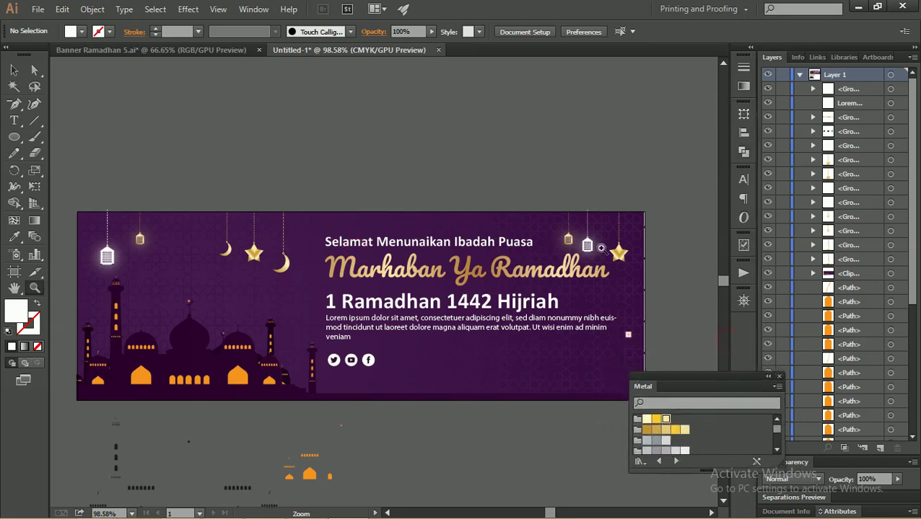
scroll(601, 248, "up", 5)
scroll(601, 248, "down", 5)
left_click_drag(597, 295, 649, 257)
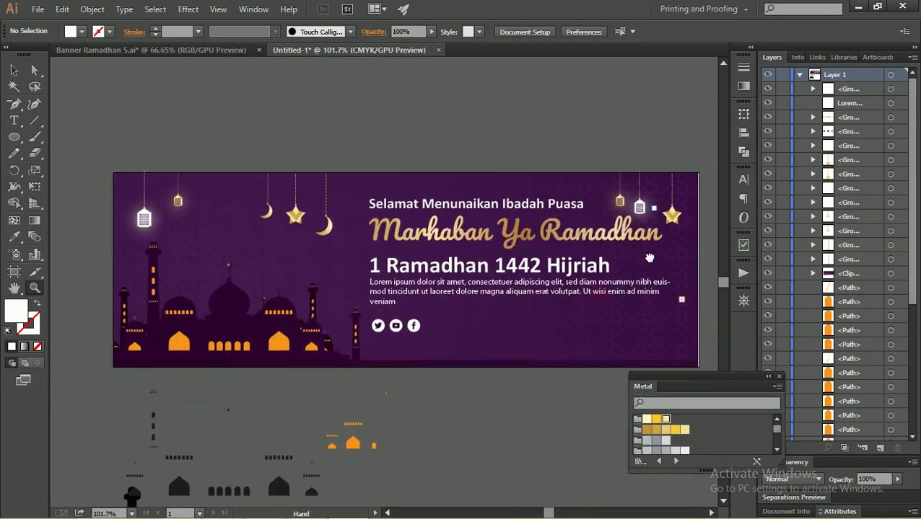
- Check the clipped banner artwork, zoom into its left side, then zoom out to the whole banner
key("v")
left_click(562, 335)
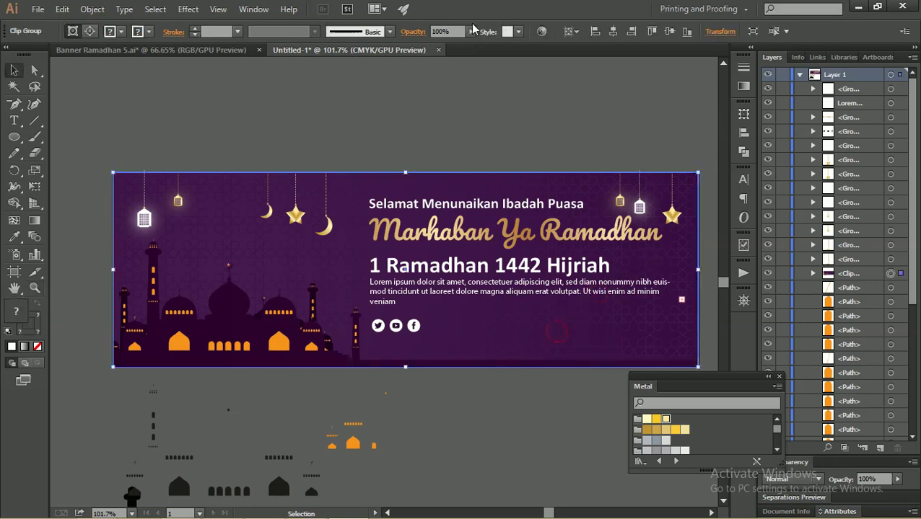
left_click(606, 111)
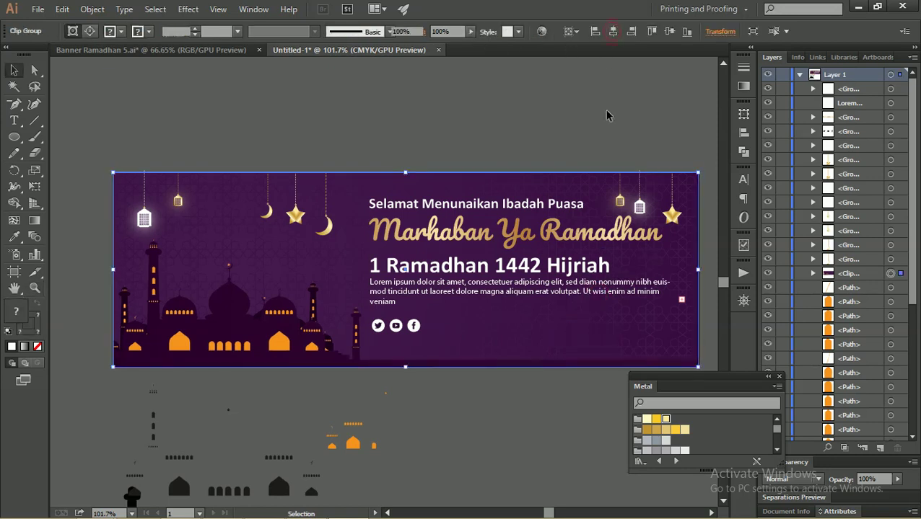
key("z")
left_click_drag(188, 178, 225, 184)
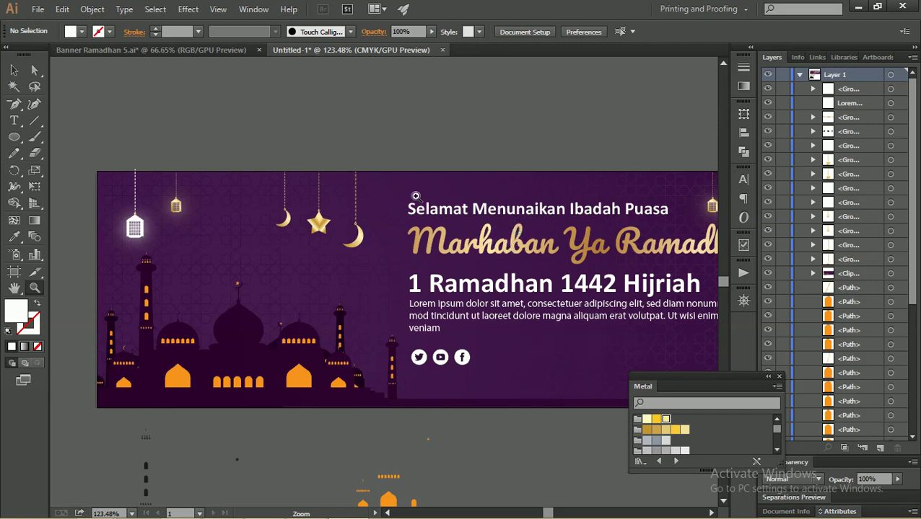
left_click_drag(416, 196, 324, 305)
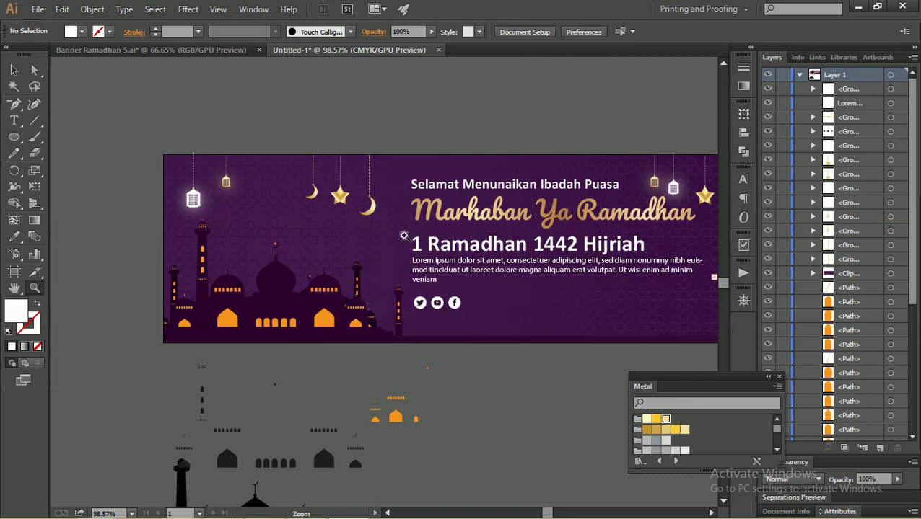
left_click_drag(404, 235, 332, 229)
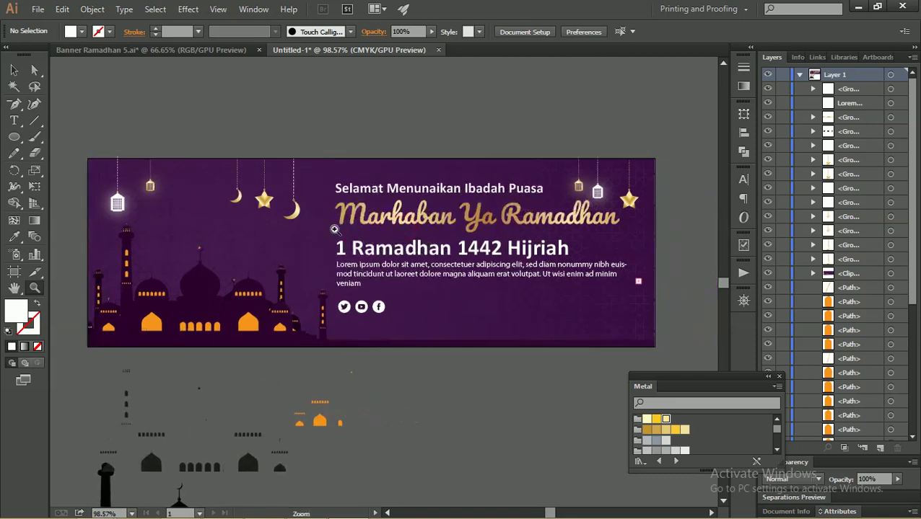